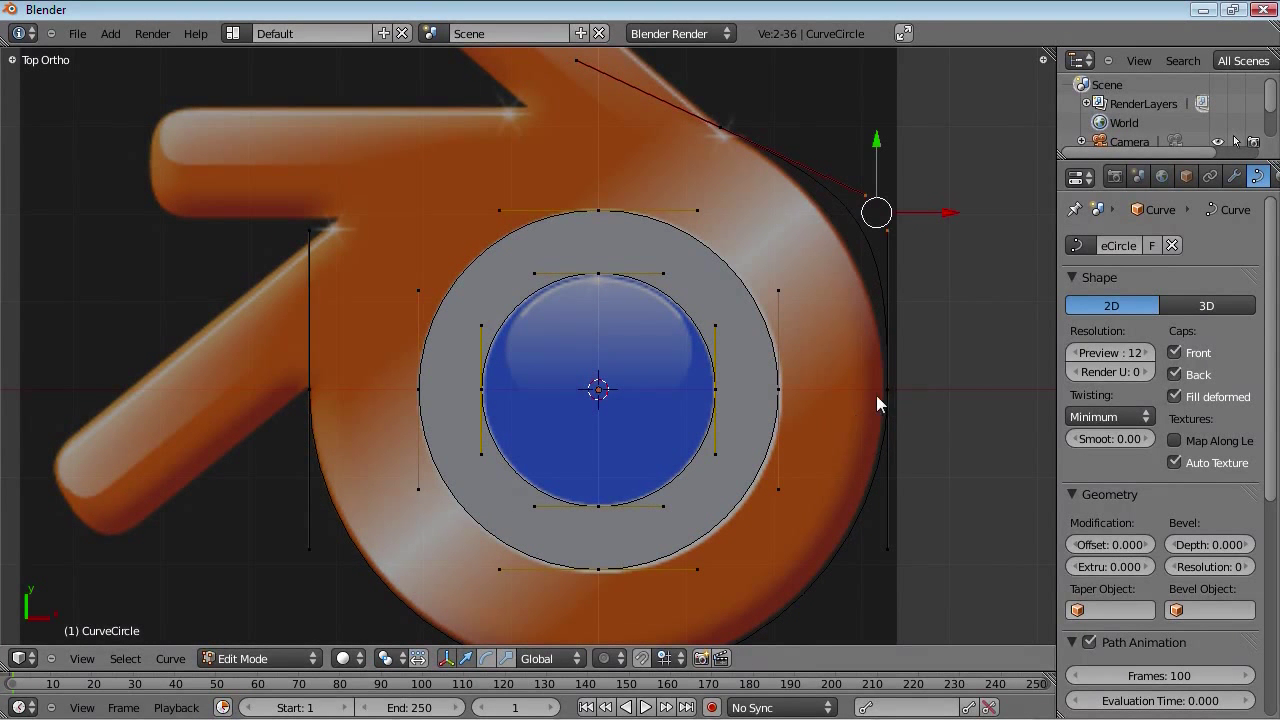
pyautogui.rightClick(887, 390)
pyautogui.rightClick(889, 233)
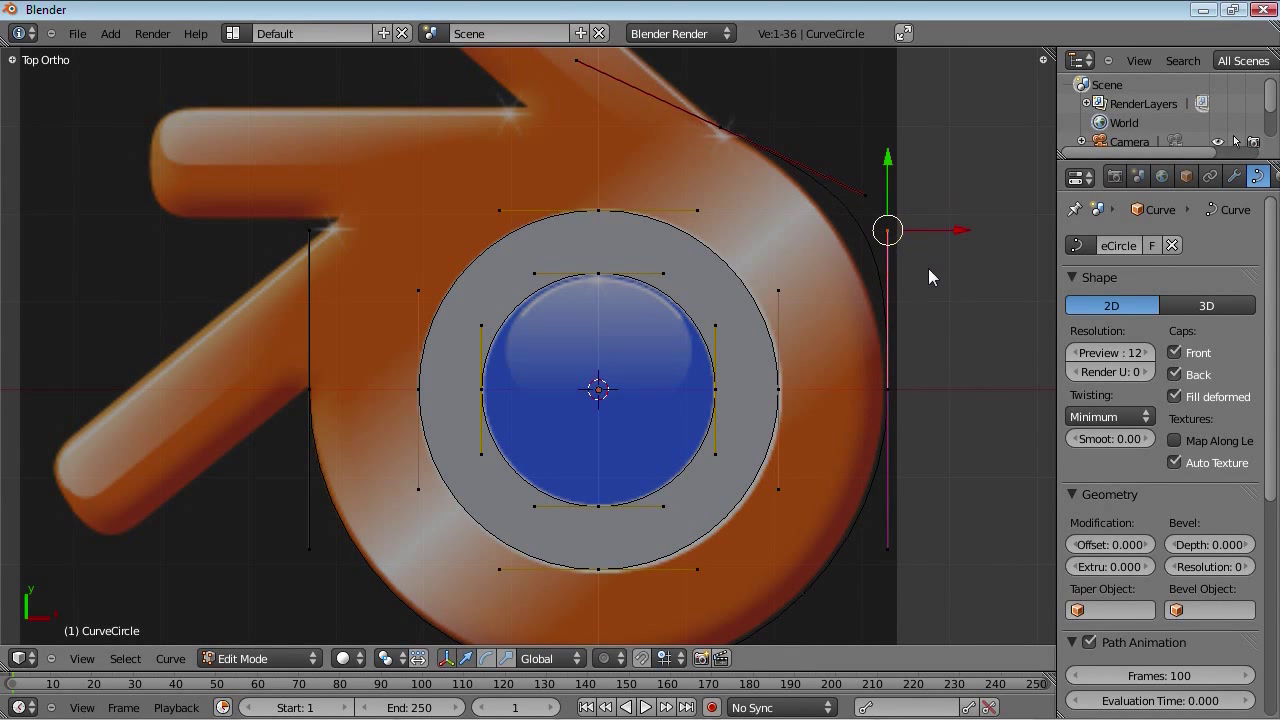
pyautogui.press('r')
pyautogui.rightClick(958, 349)
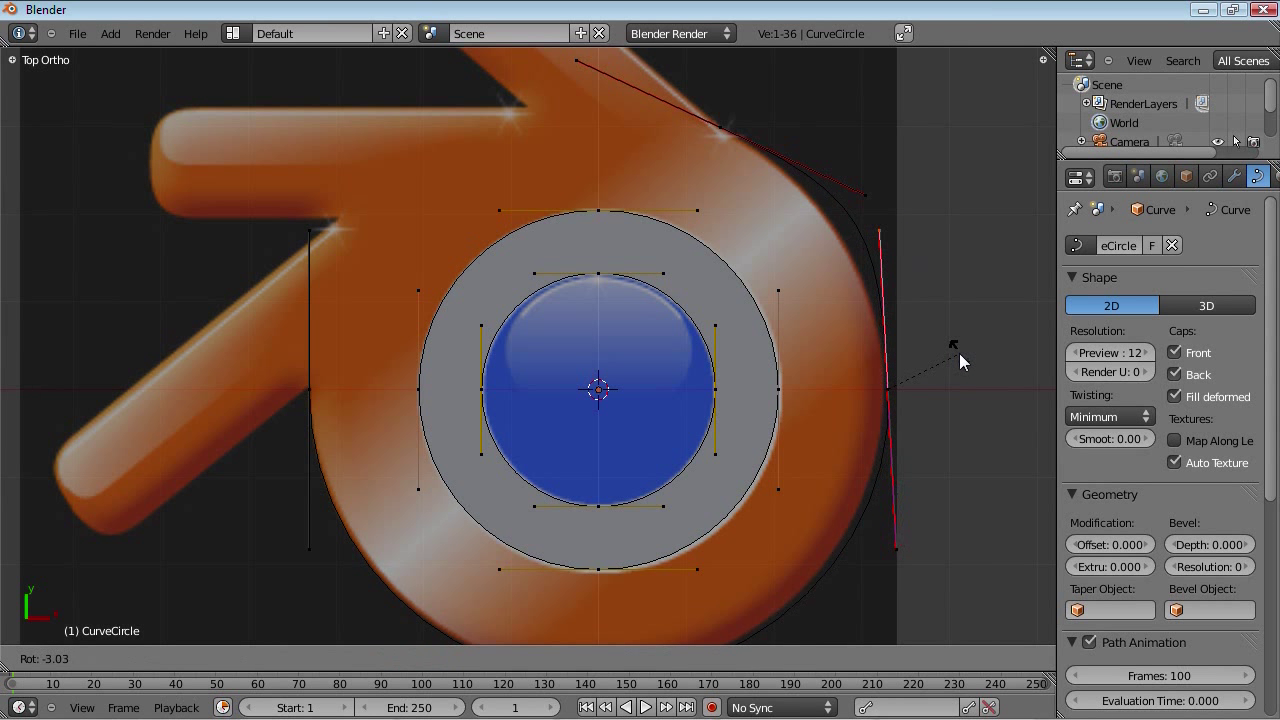
# Step: Try to move the facing handles of the ring's right and upper-right control points inward together, then undo the handle moves
pyautogui.rightClick(888, 390)
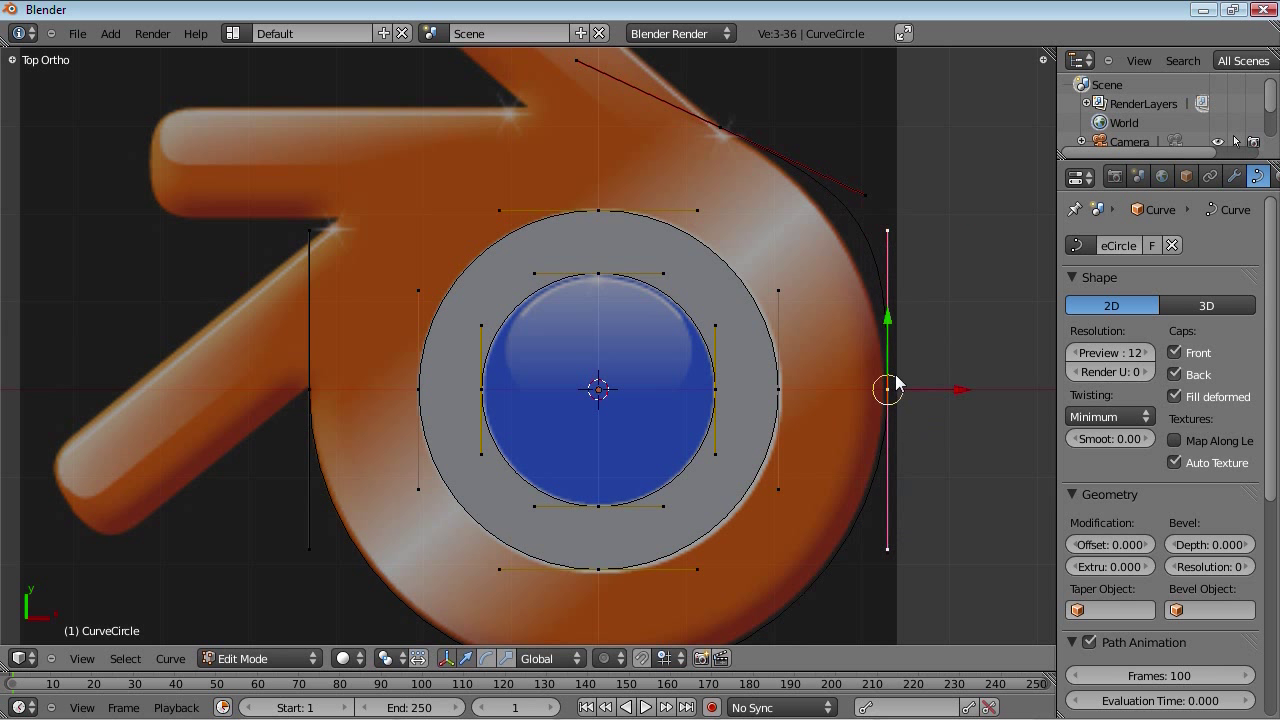
pyautogui.rightClick(887, 232)
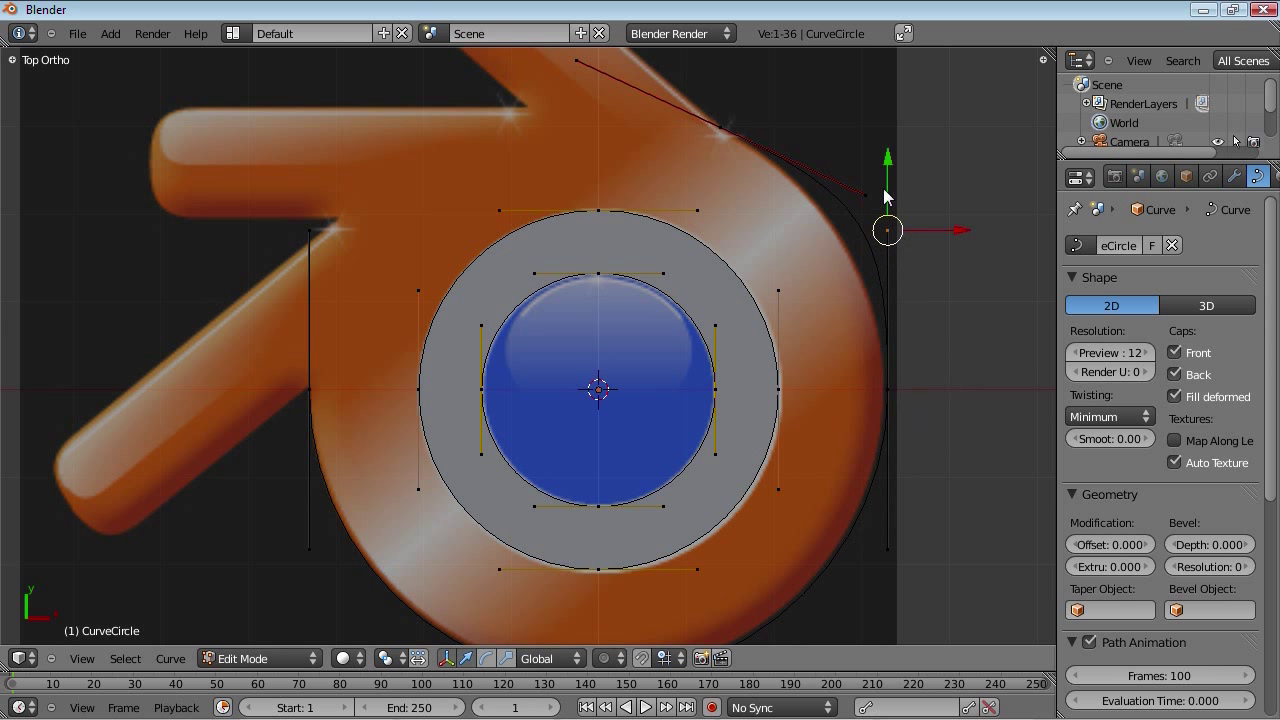
pyautogui.keyDown('shift'); pyautogui.rightClick(866, 195); pyautogui.keyUp('shift')
pyautogui.press('g')
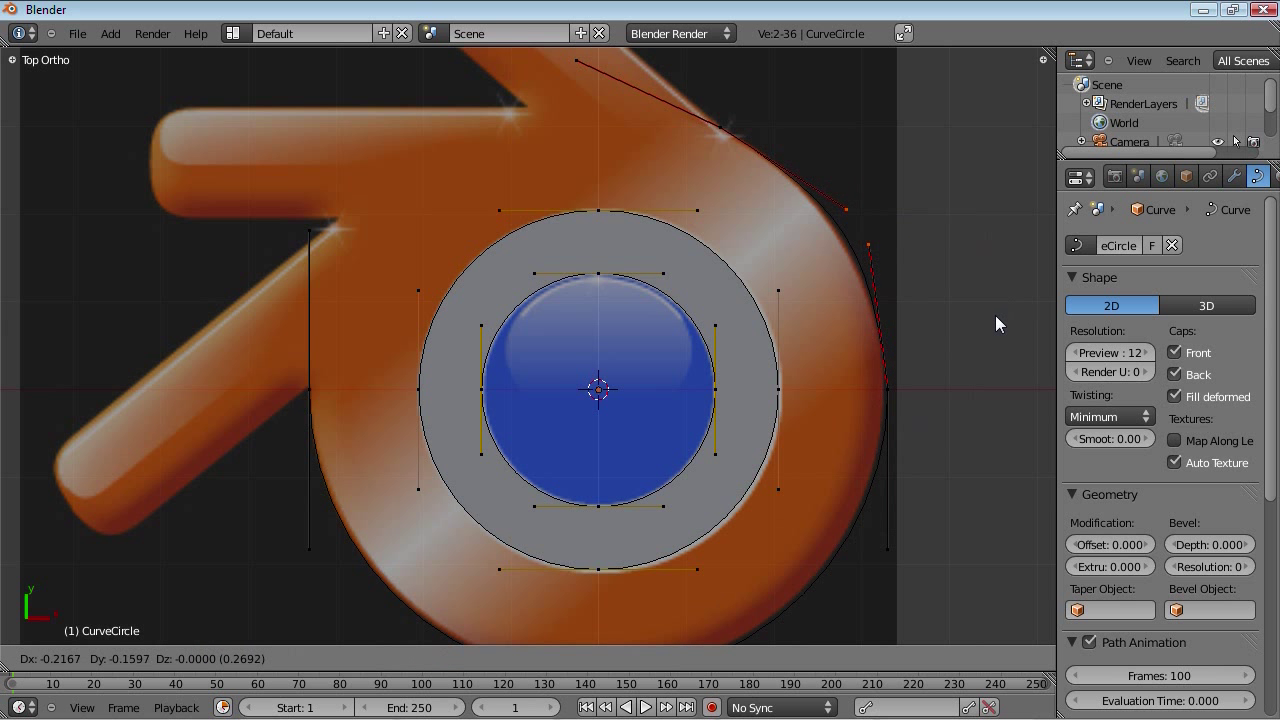
pyautogui.click(995, 315)
pyautogui.rightClick(890, 245)
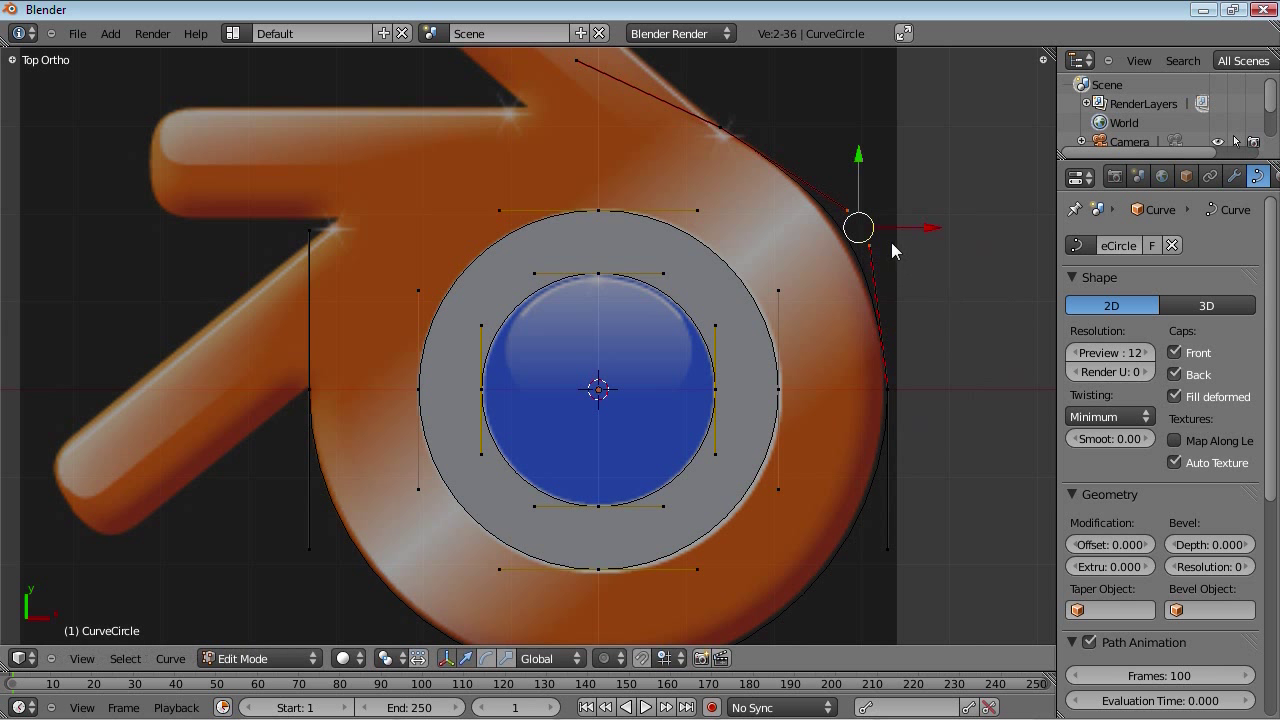
pyautogui.press('g')
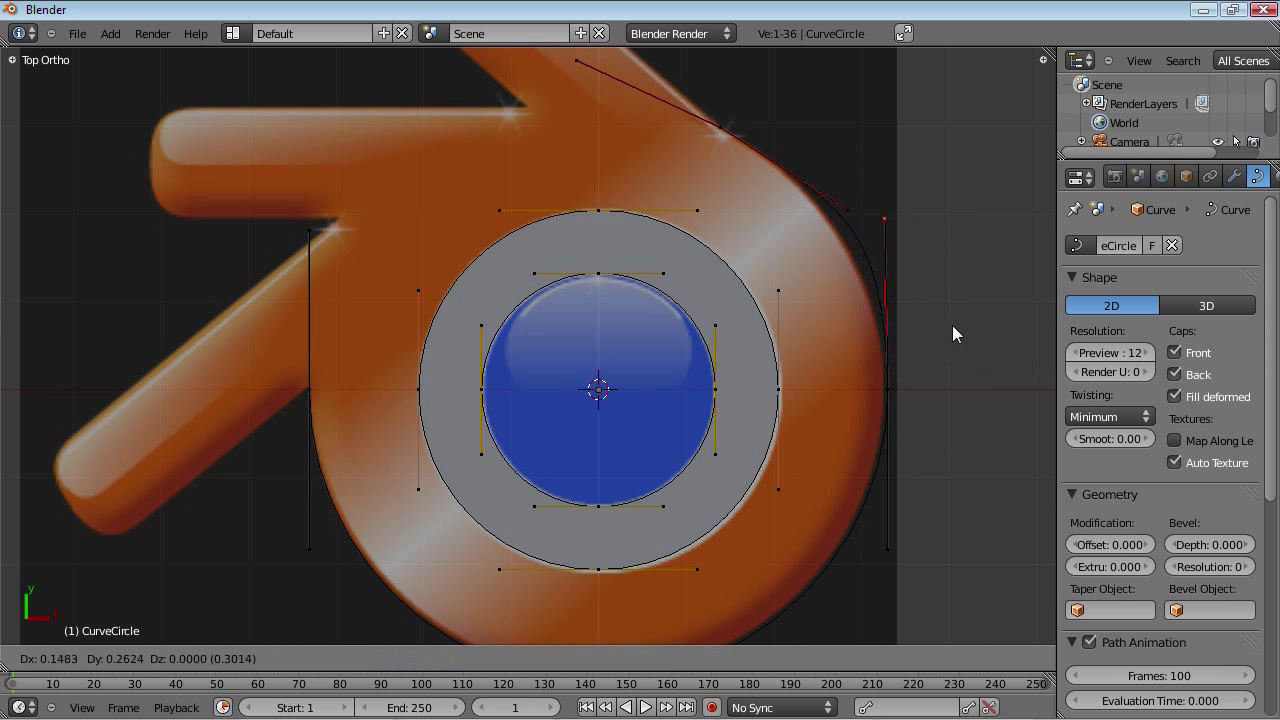
pyautogui.press('z')
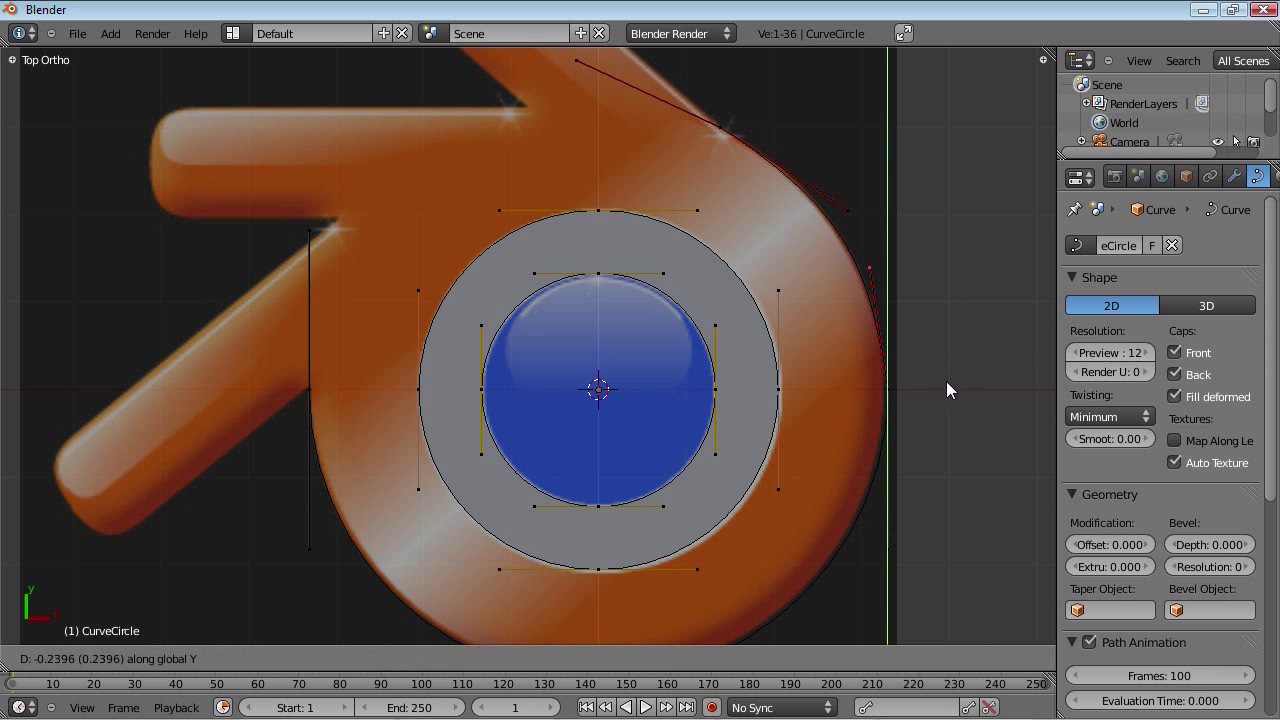
pyautogui.click(947, 405)
pyautogui.hotkey('ctrl', 'z')
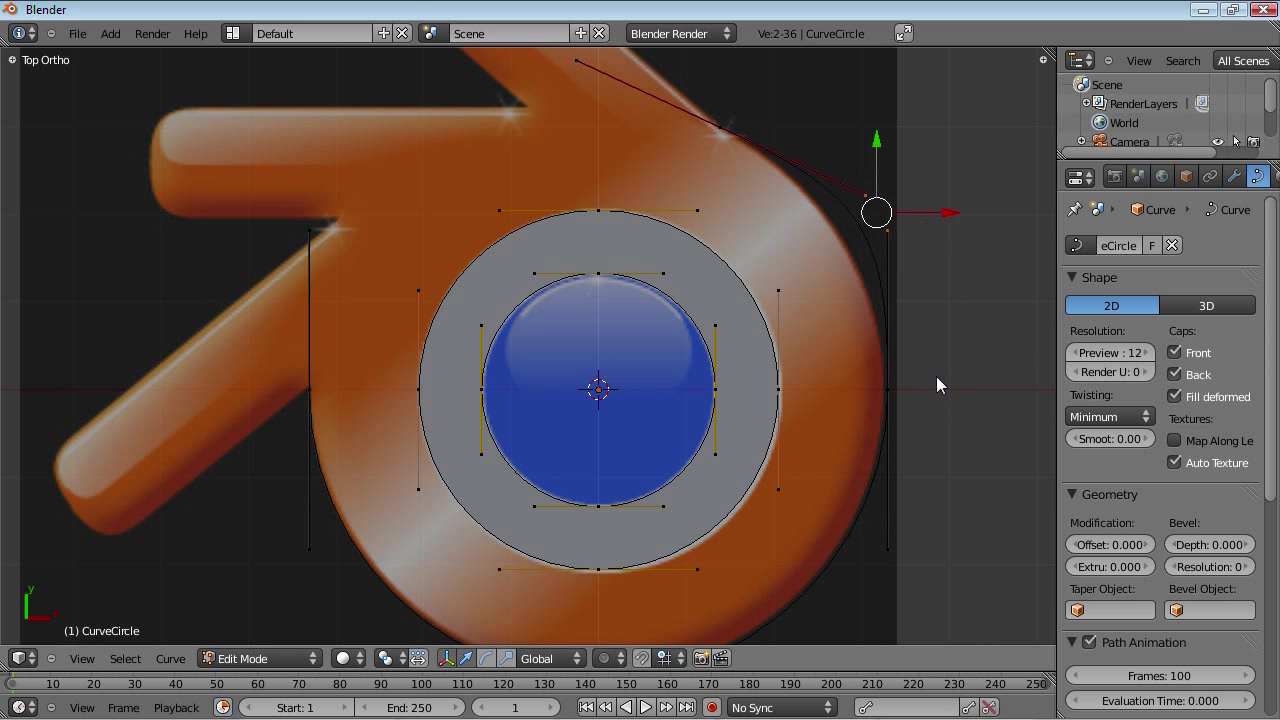
pyautogui.hotkey('ctrl', 'z')
# Step: Move the upper handle of the ring's rightmost control point about 0.8 units down along the Y axis
pyautogui.press('g')
pyautogui.press('y')
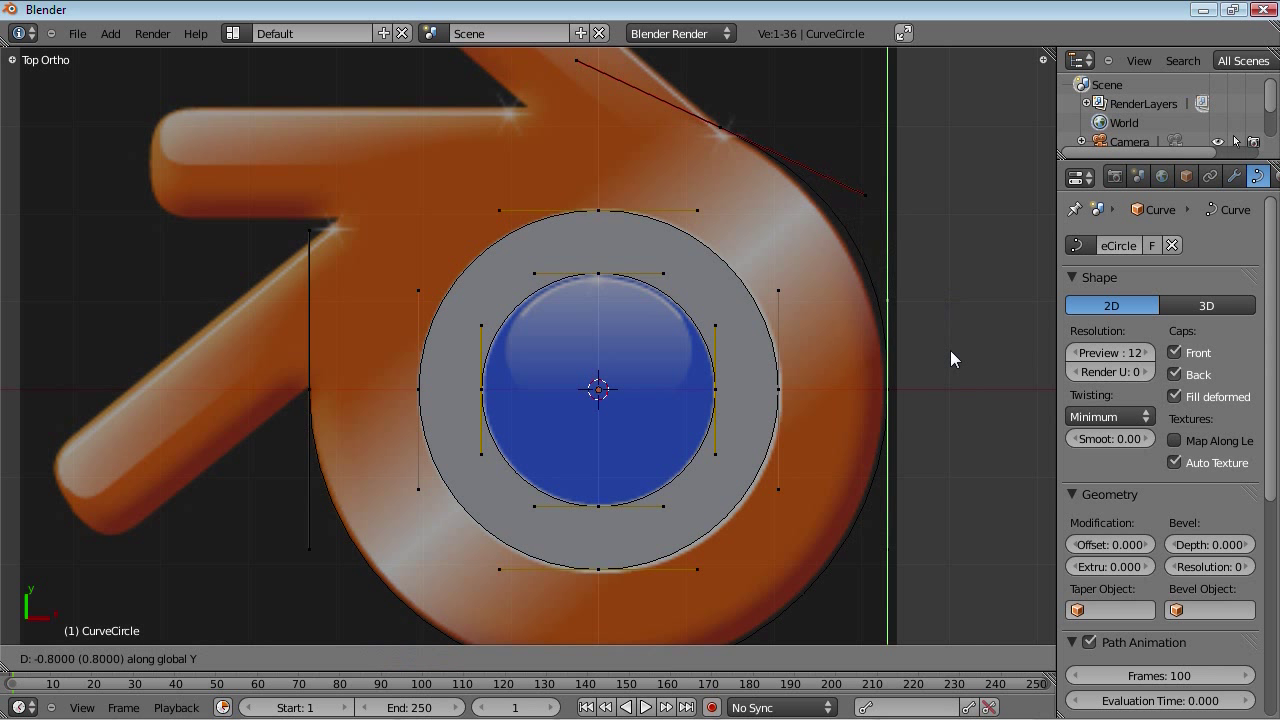
pyautogui.click(950, 350)
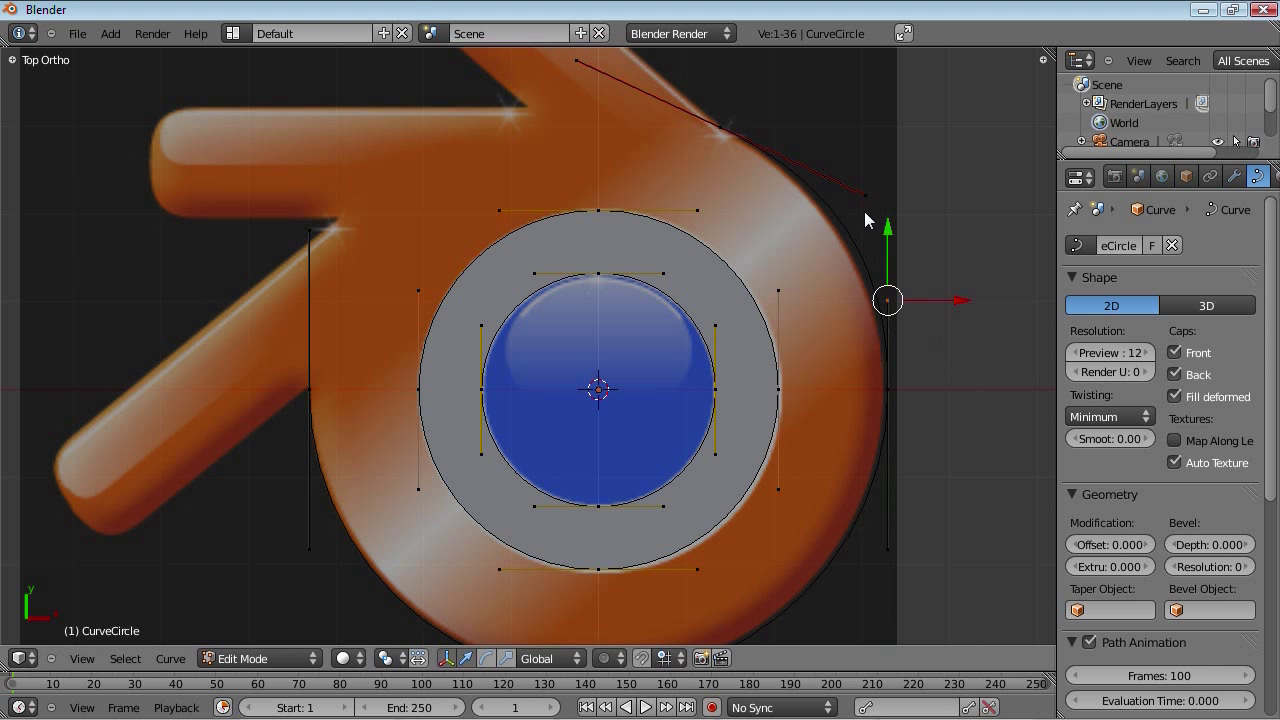
# Step: Move the lower handle of the ring's upper-right control point inward by about -0.39 in X and 0.17 in Y, and deselect everything
pyautogui.rightClick(865, 207)
pyautogui.press('g')
pyautogui.press('x')
pyautogui.press('x')
pyautogui.press('y')
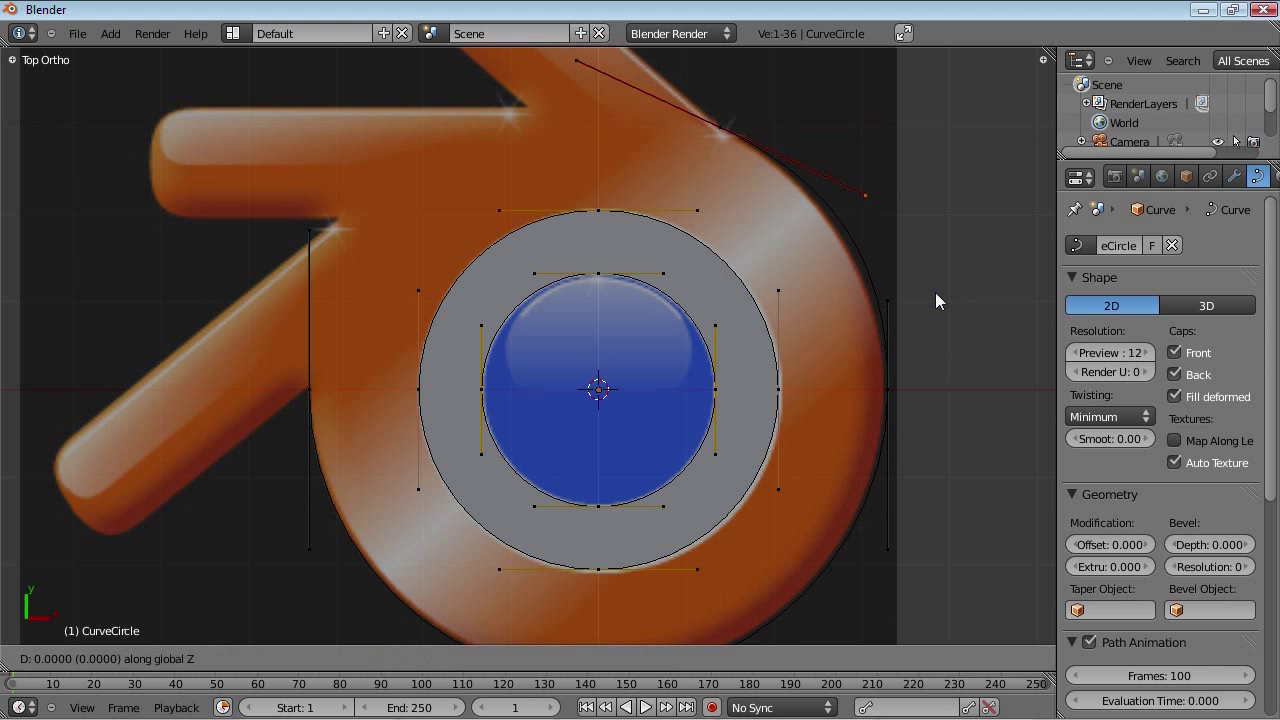
pyautogui.press('y')
pyautogui.press('Escape')
pyautogui.press('g')
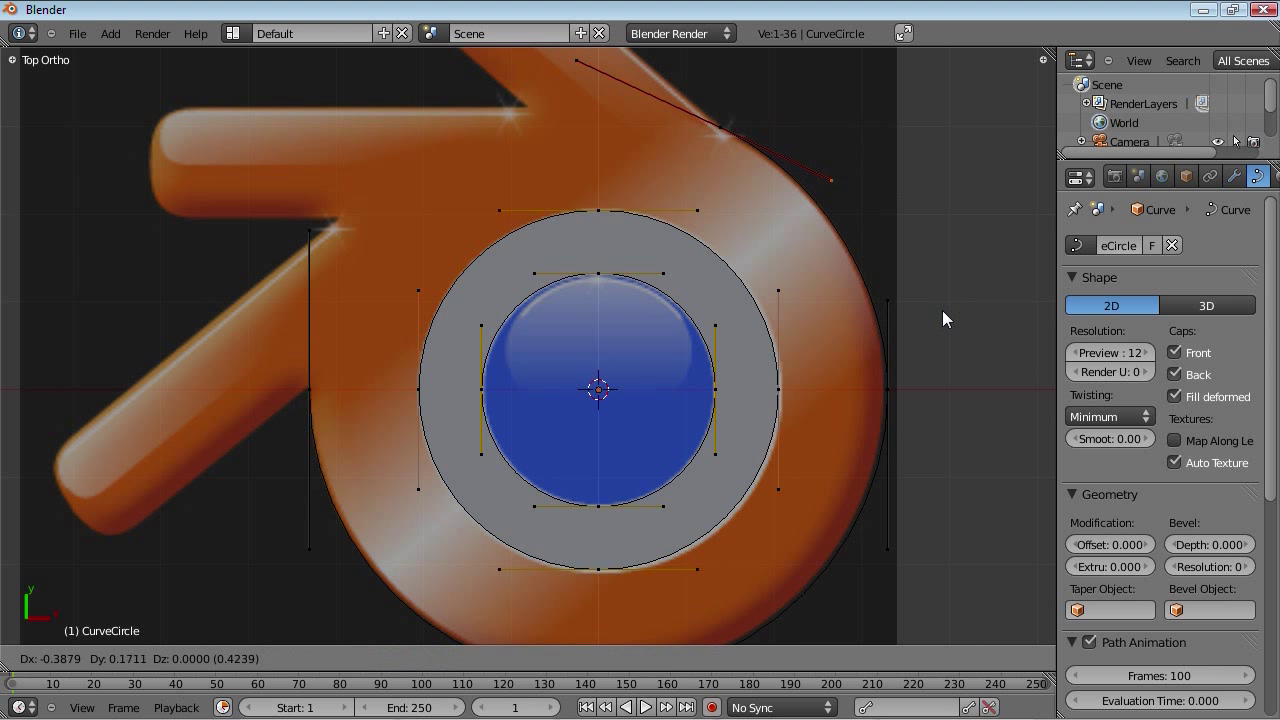
pyautogui.click(942, 318)
pyautogui.press('a')
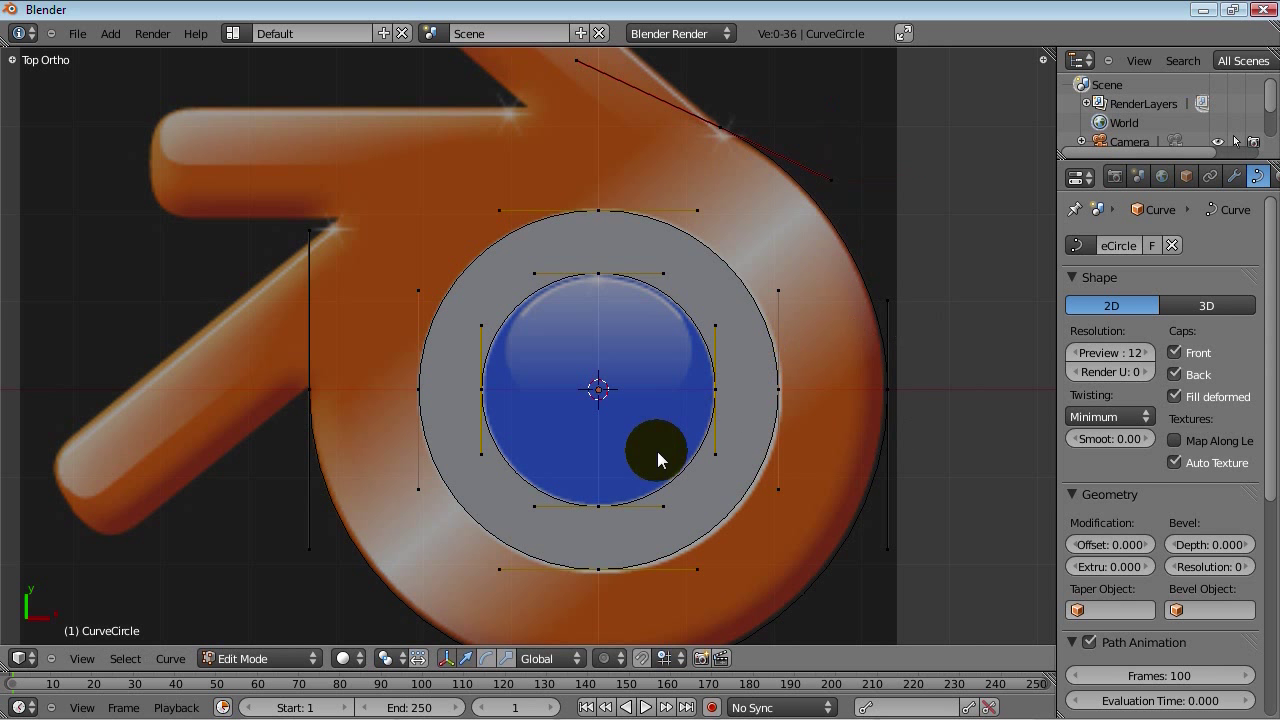
# Step: Extrude the ring's leftmost control point to the lower corner of the bottom-left arm's tip
pyautogui.keyDown('shift'); pyautogui.moveTo(657, 451); pyautogui.dragTo(753, 254, button='middle'); pyautogui.keyUp('shift')
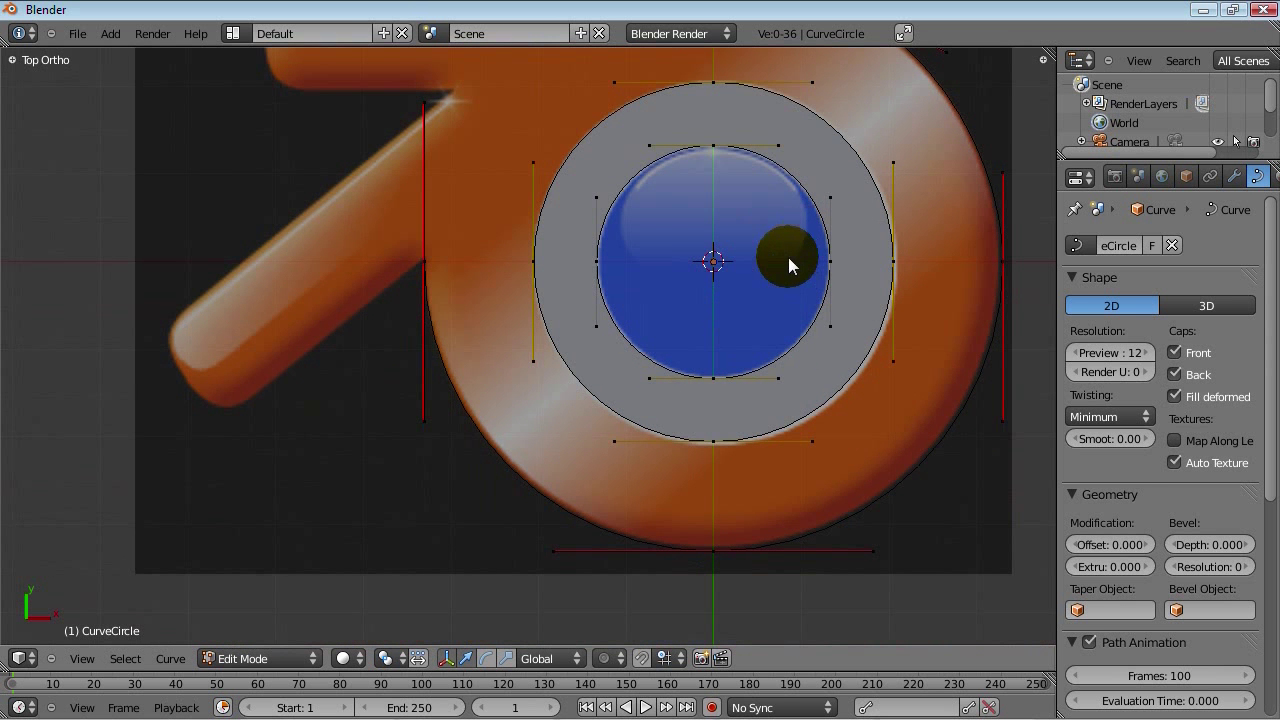
pyautogui.scroll(-4, 742, 372)
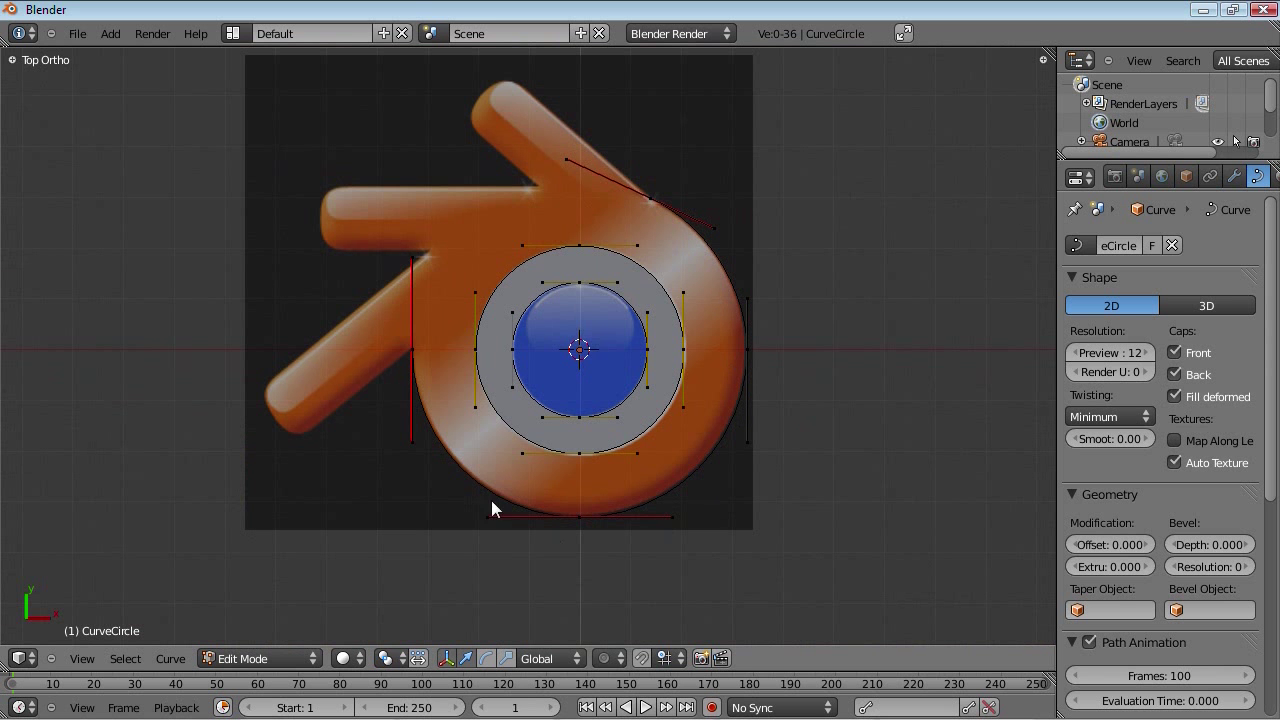
pyautogui.keyDown('shift'); pyautogui.moveTo(409, 392); pyautogui.dragTo(618, 343, button='middle'); pyautogui.keyUp('shift')
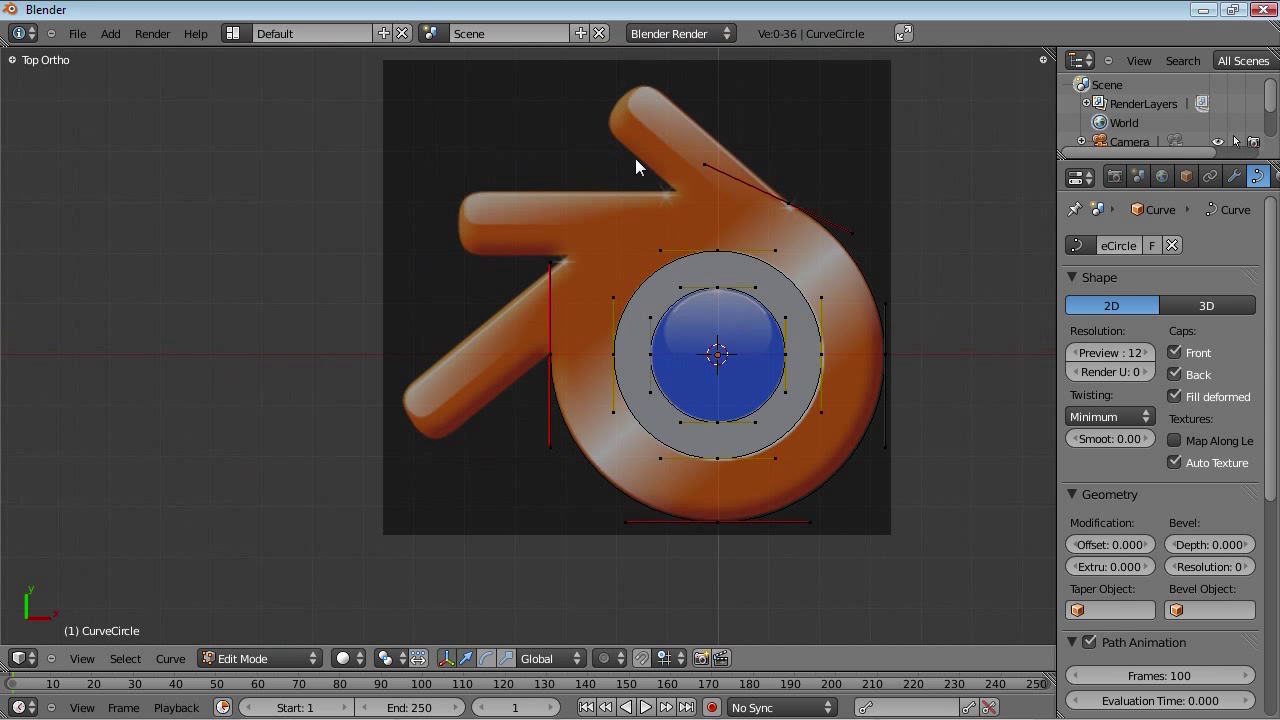
pyautogui.scroll(4, 579, 406)
pyautogui.rightClick(600, 385)
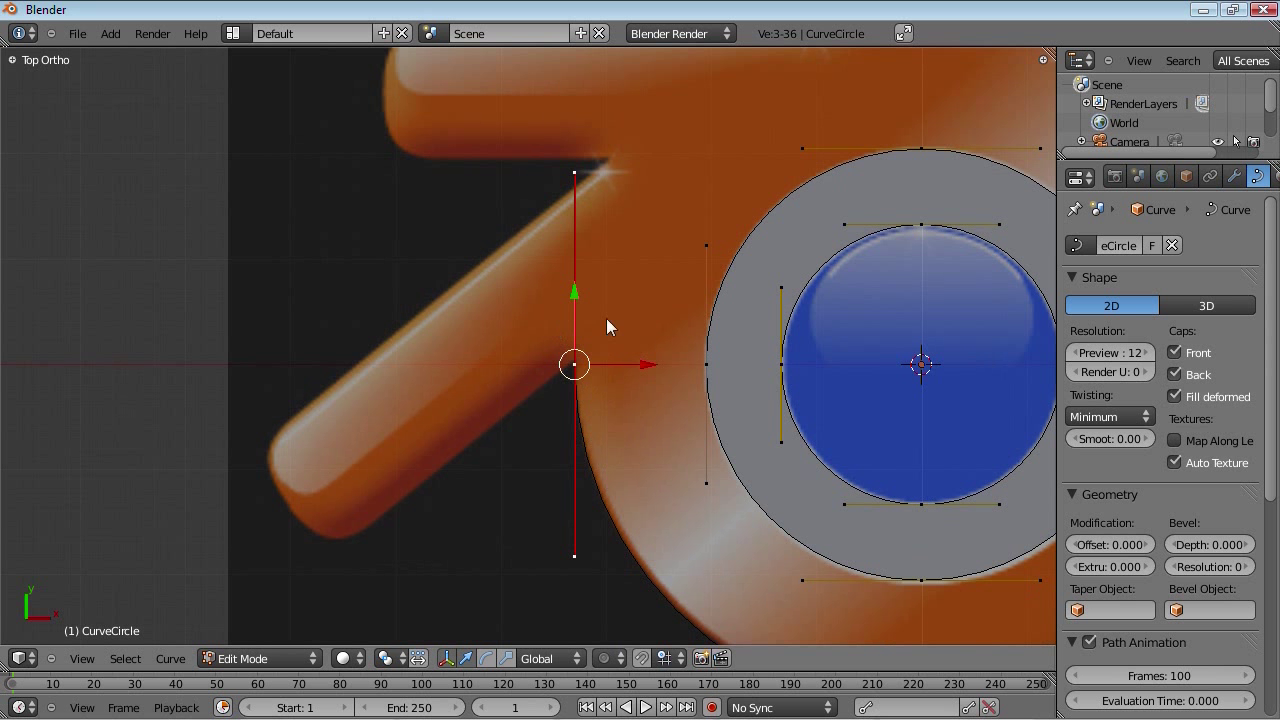
pyautogui.press('e')
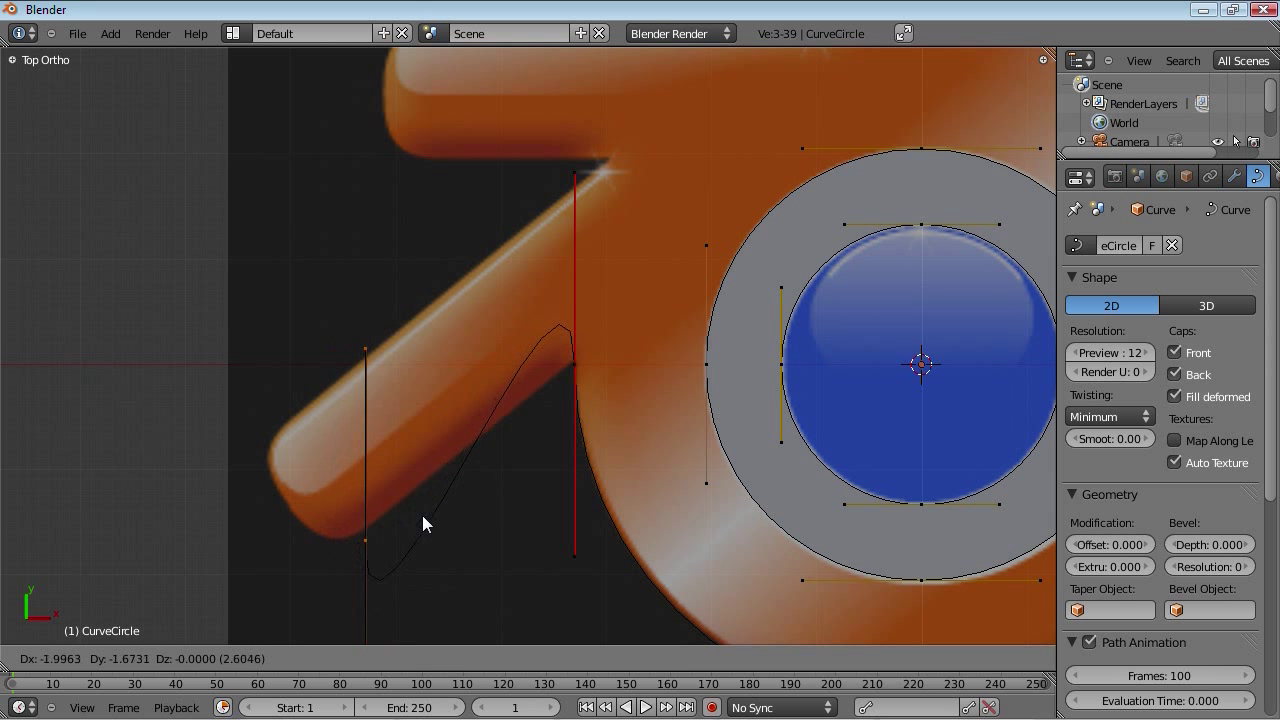
pyautogui.click(407, 512)
# Step: Rotate the extruded point's handles to follow the arm's lower edge and scale them down to roughly half
pyautogui.scroll(-3, 447, 485)
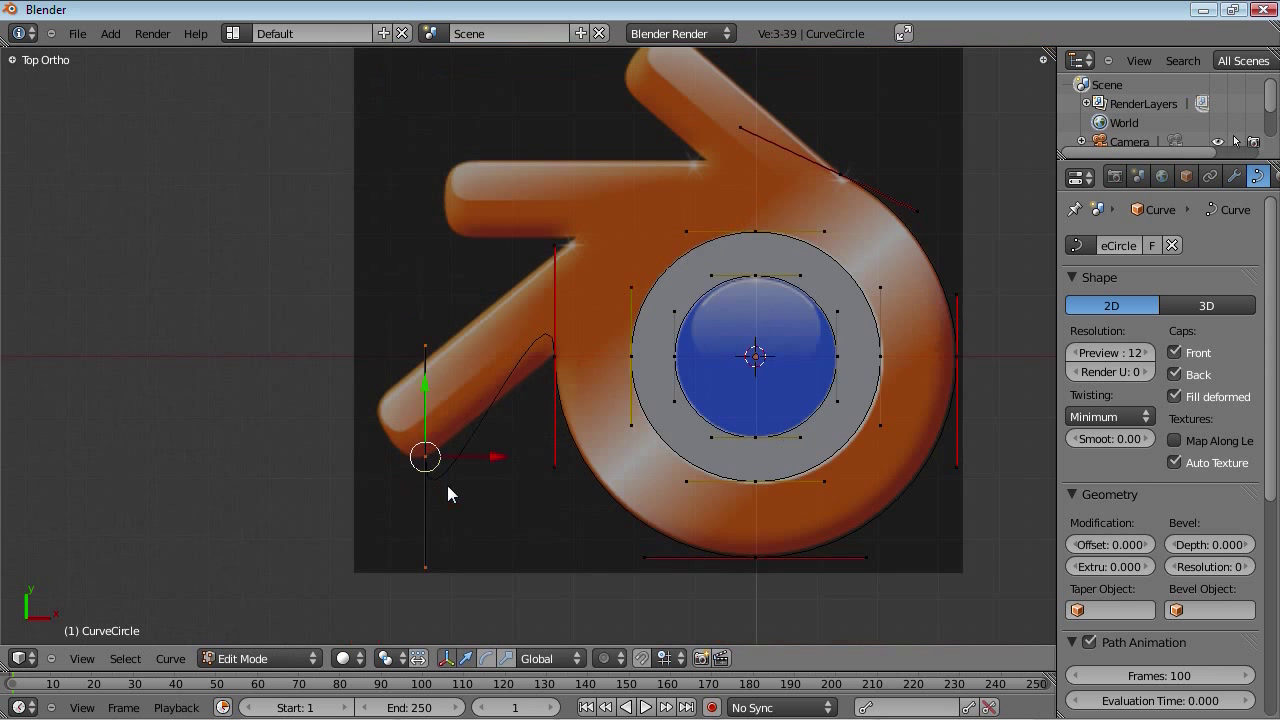
pyautogui.scroll(-1, 447, 485)
pyautogui.press('r')
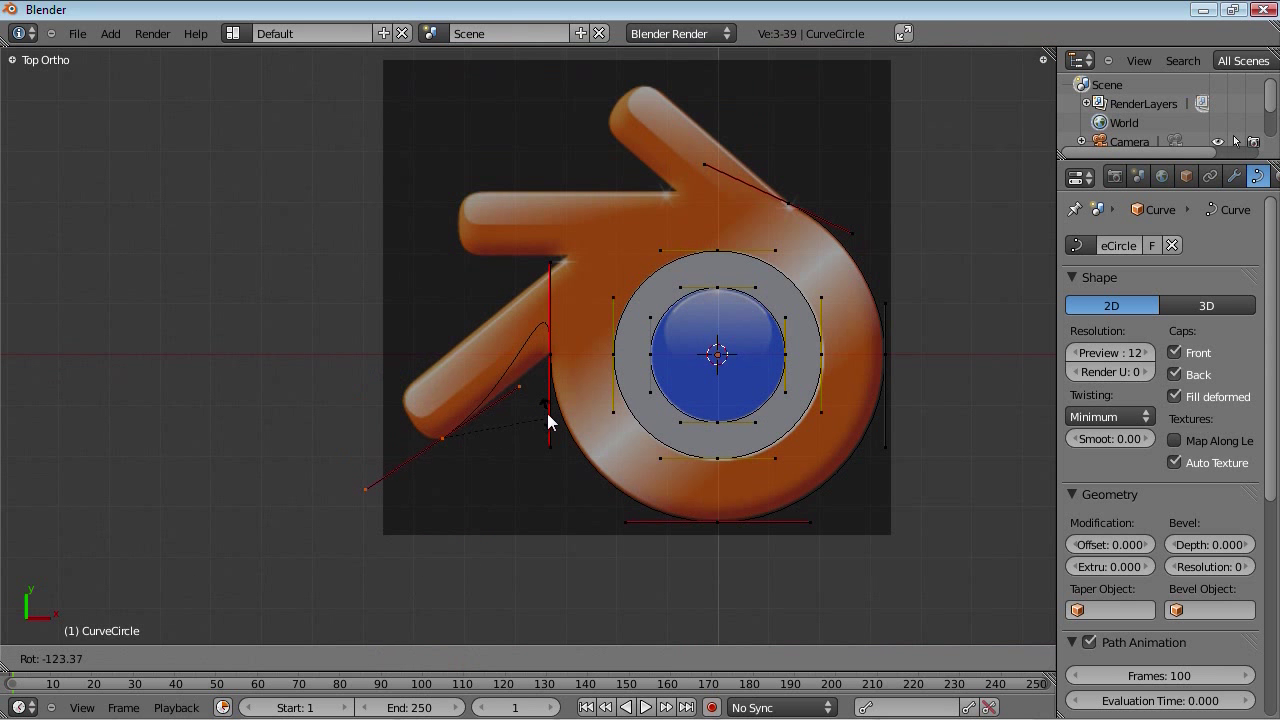
pyautogui.click(547, 411)
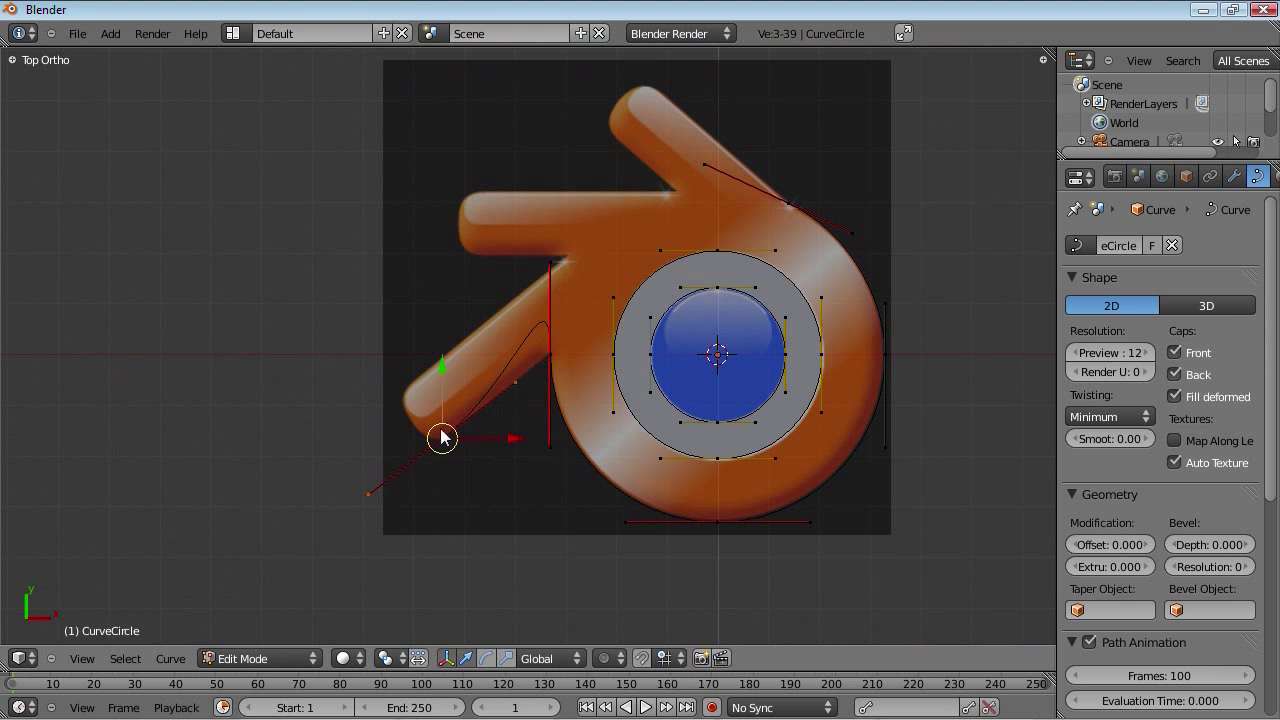
pyautogui.scroll(3, 504, 512)
pyautogui.press('s')
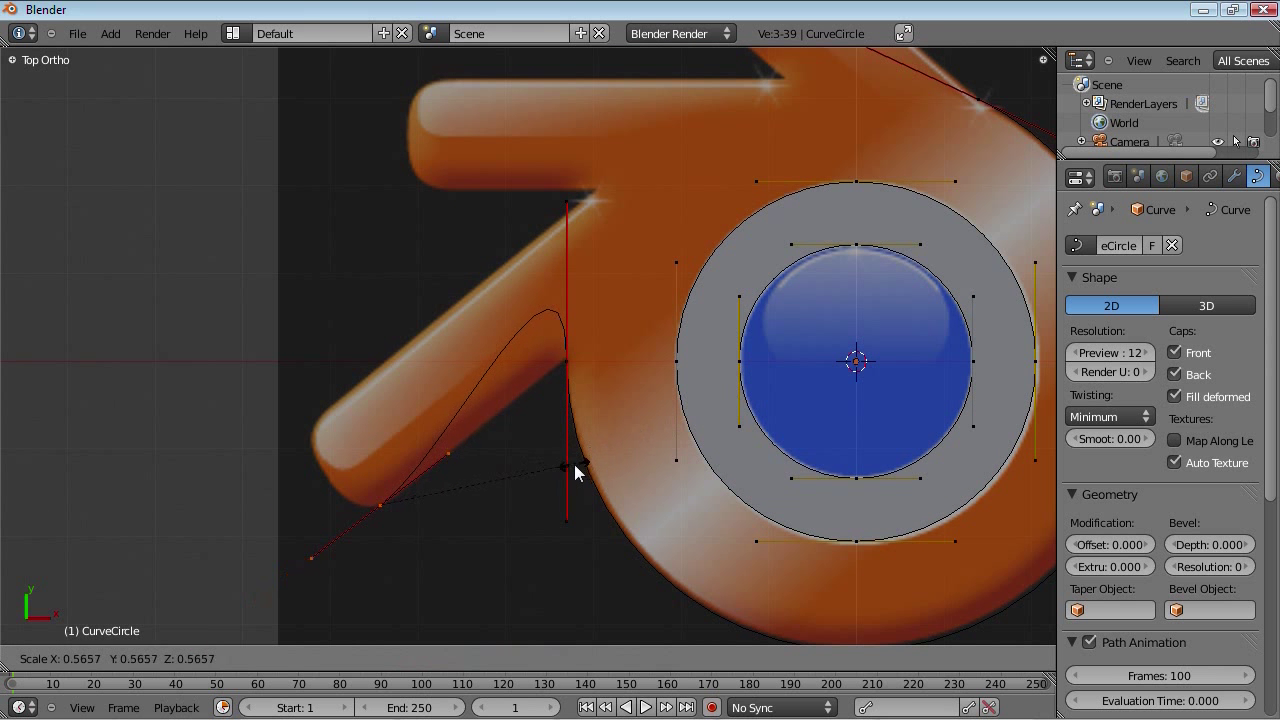
pyautogui.click(445, 508)
# Step: Rotate the upper handle of the ring's leftmost control point toward the arm tip so the curve follows the arm's straight lower edge
pyautogui.scroll(3, 443, 506)
pyautogui.rightClick(611, 143)
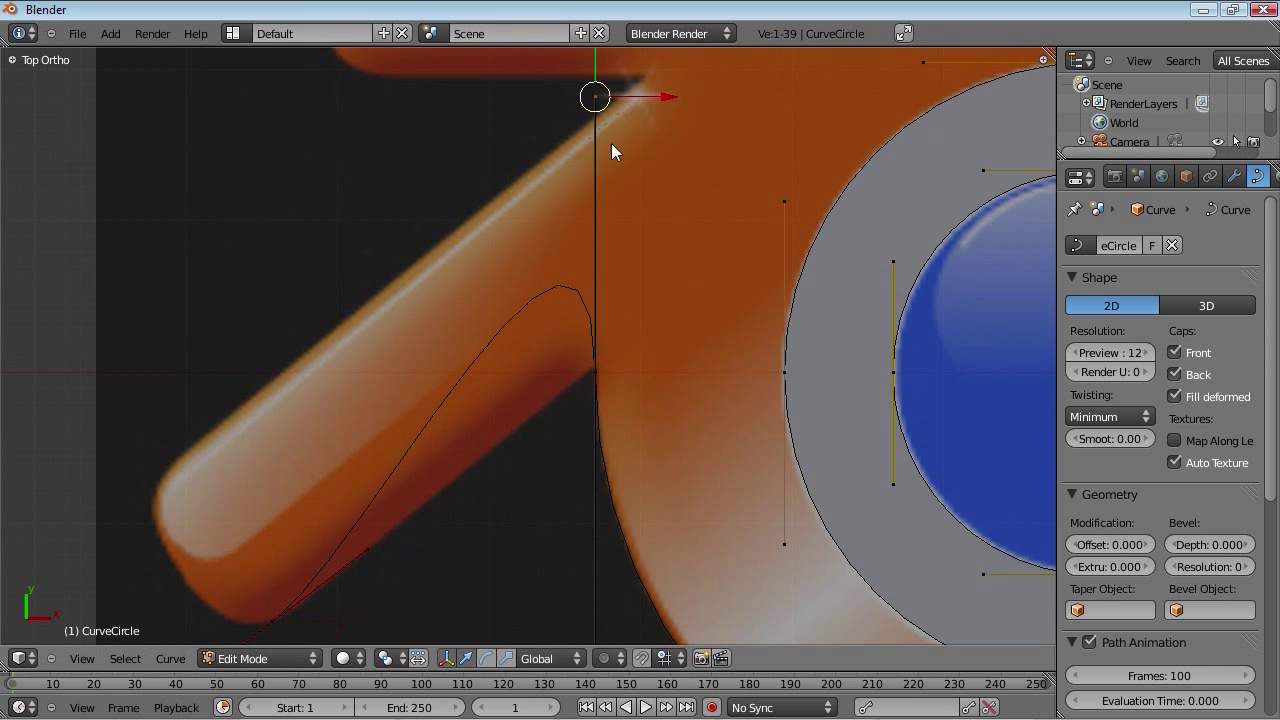
pyautogui.scroll(-4, 610, 382)
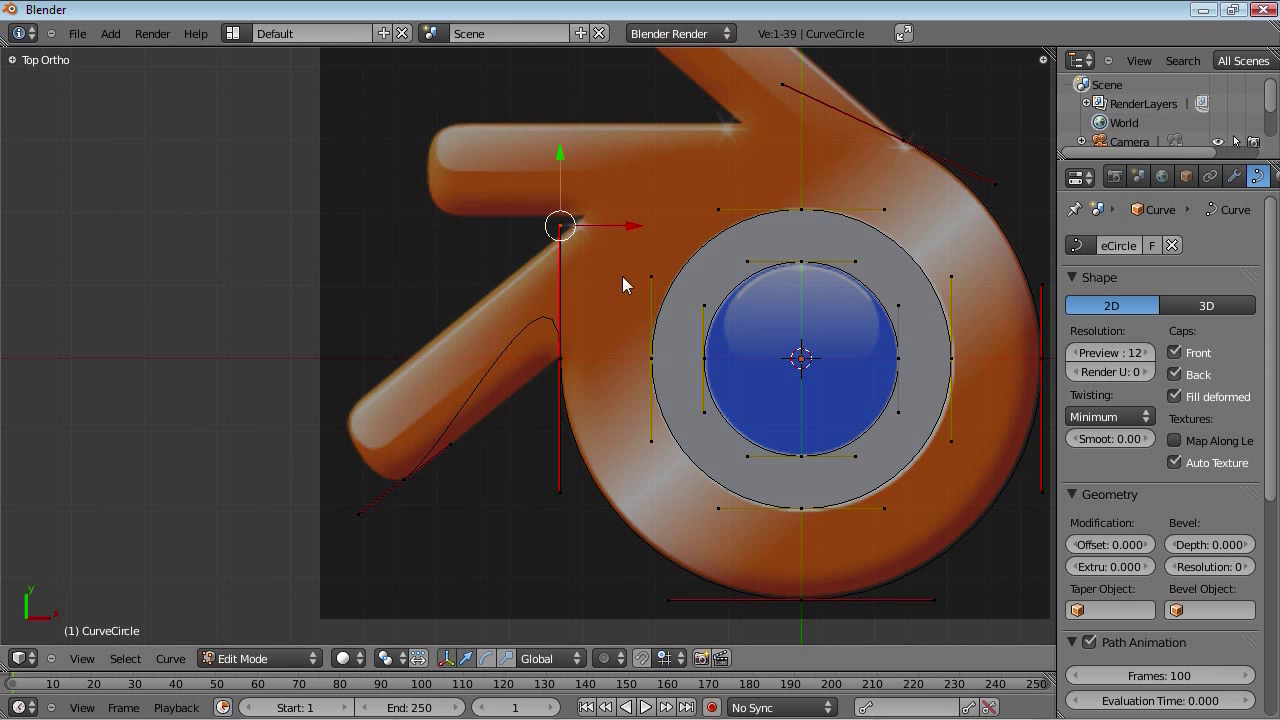
pyautogui.rightClick(561, 364)
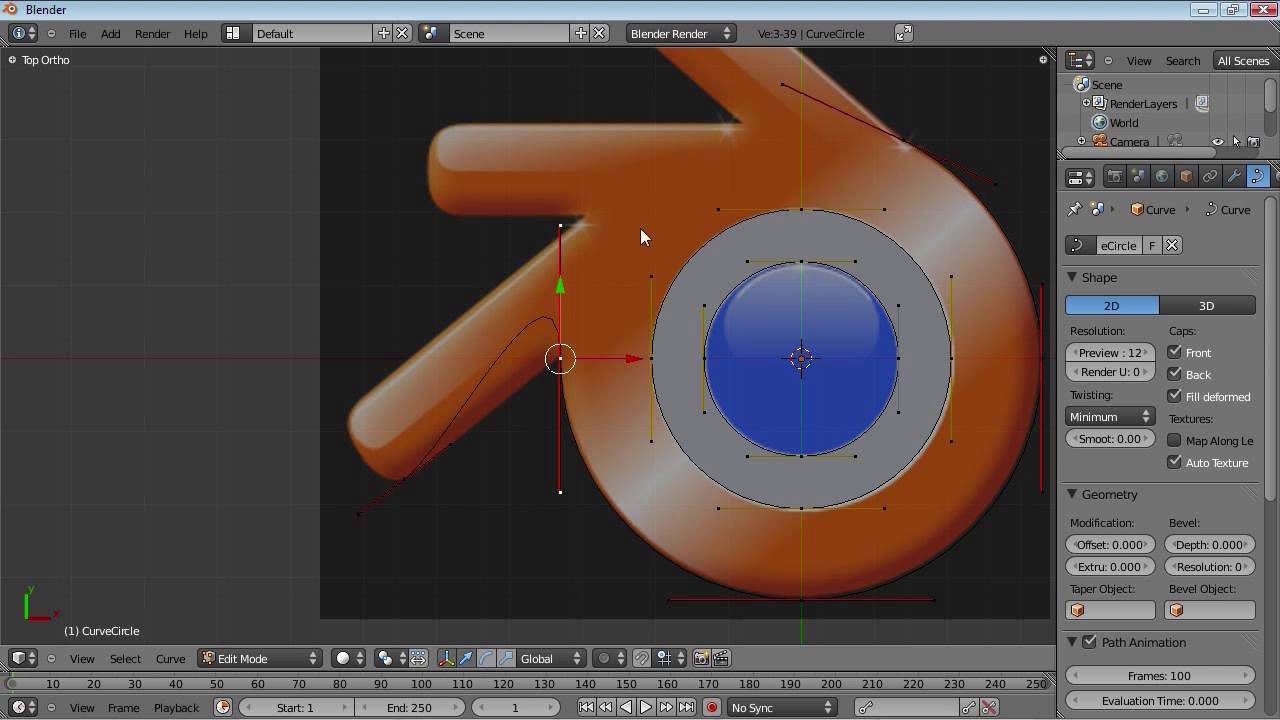
pyautogui.rightClick(558, 228)
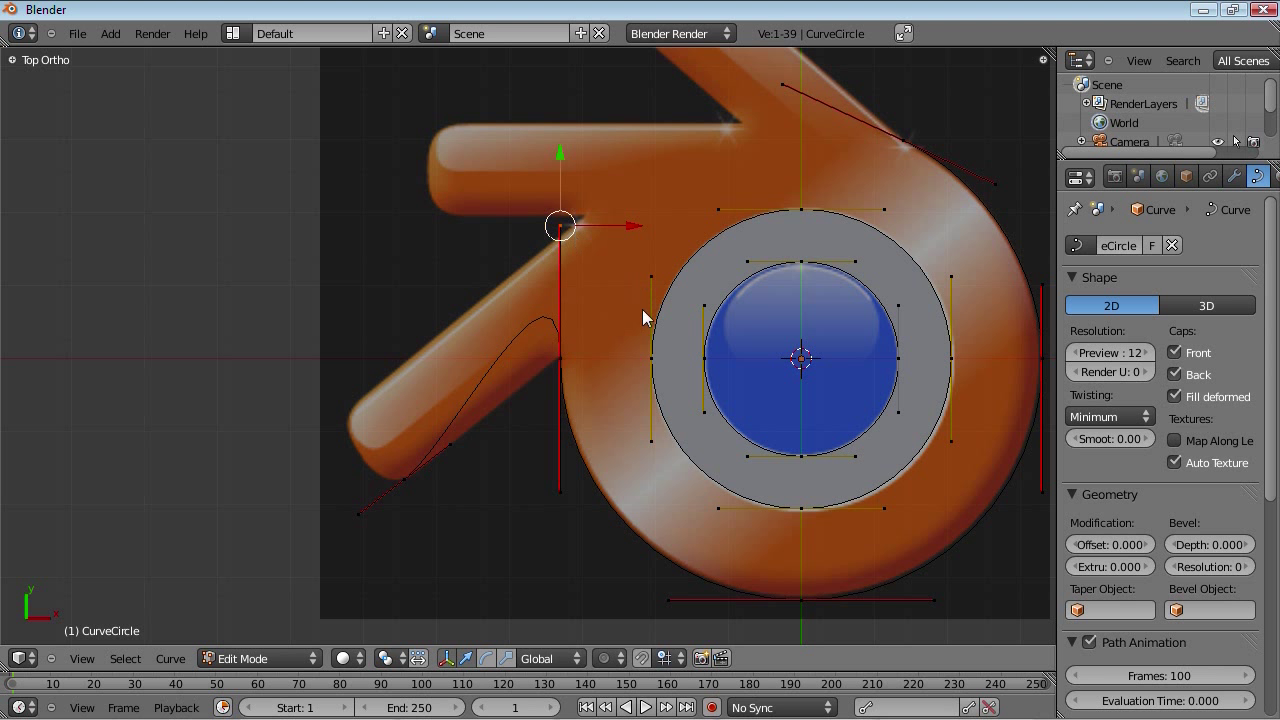
pyautogui.press('r')
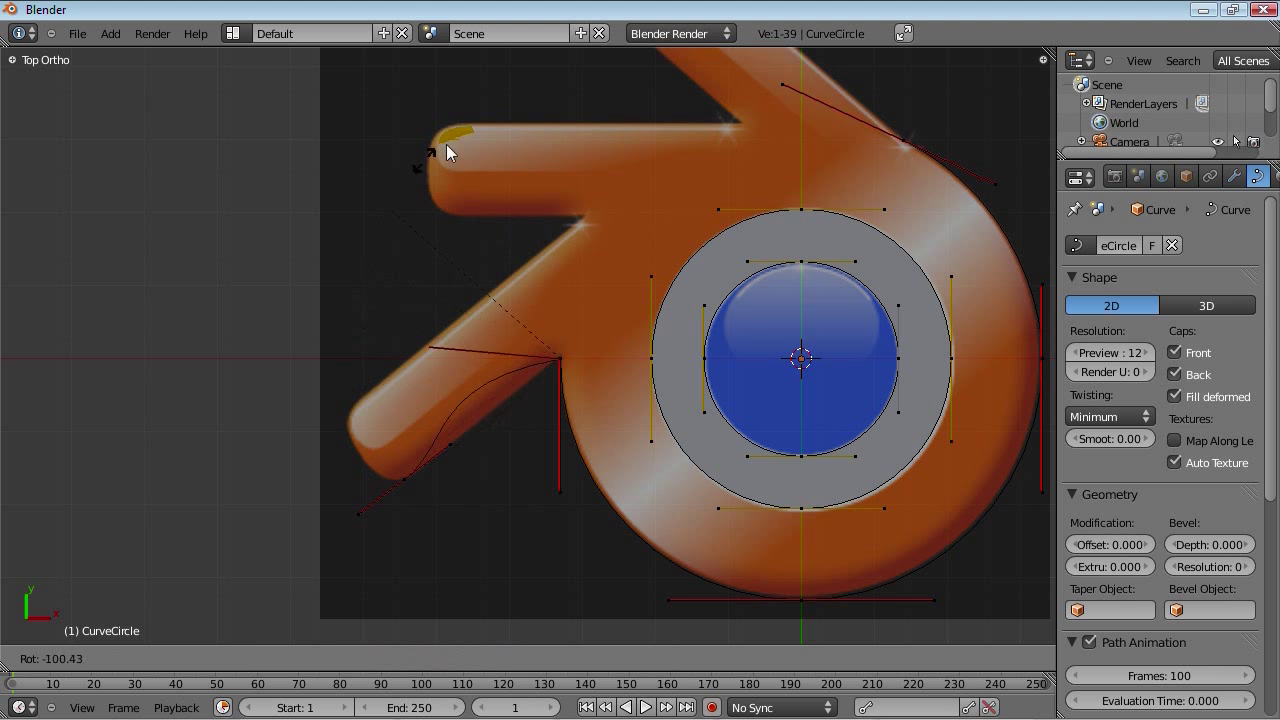
pyautogui.click(365, 365)
pyautogui.keyDown('shift'); pyautogui.moveTo(480, 474); pyautogui.dragTo(534, 425, button='middle'); pyautogui.keyUp('shift')
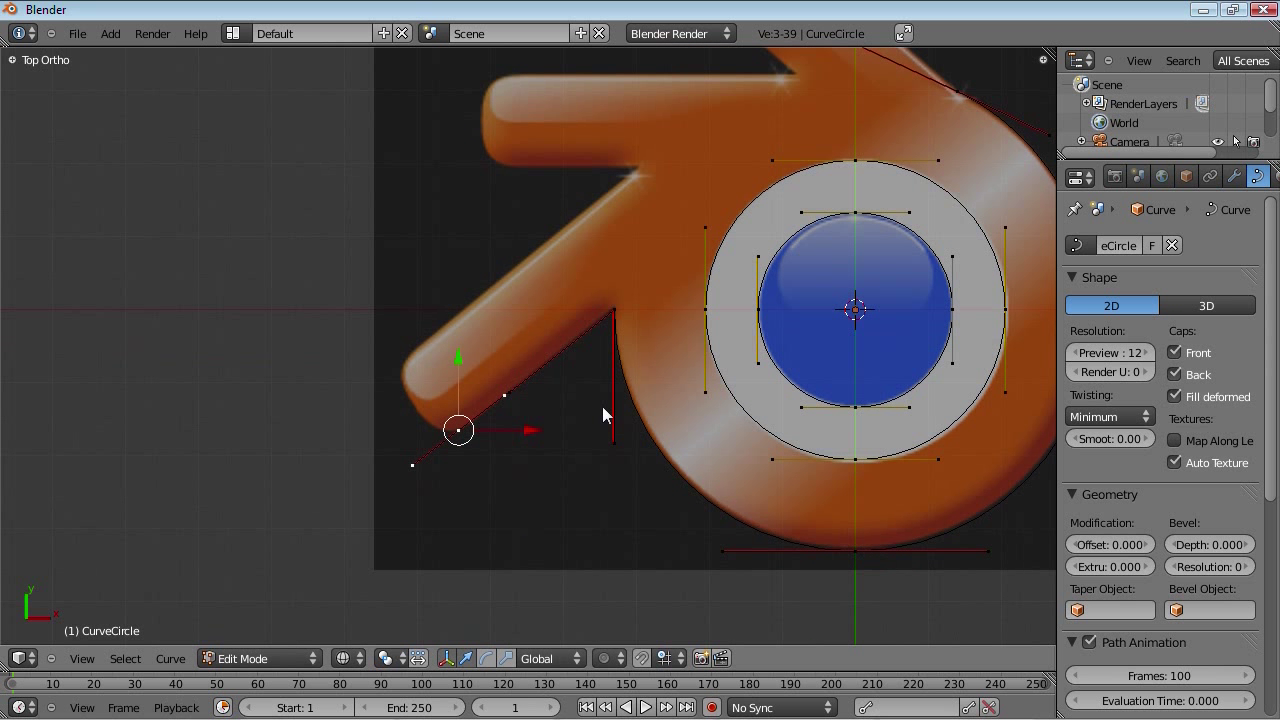
# Step: Check the outline in Object Mode, then extrude the arm's lower tip point to the tip's upper corner, about -0.61 in X and 1.10 in Y
pyautogui.press('Tab')
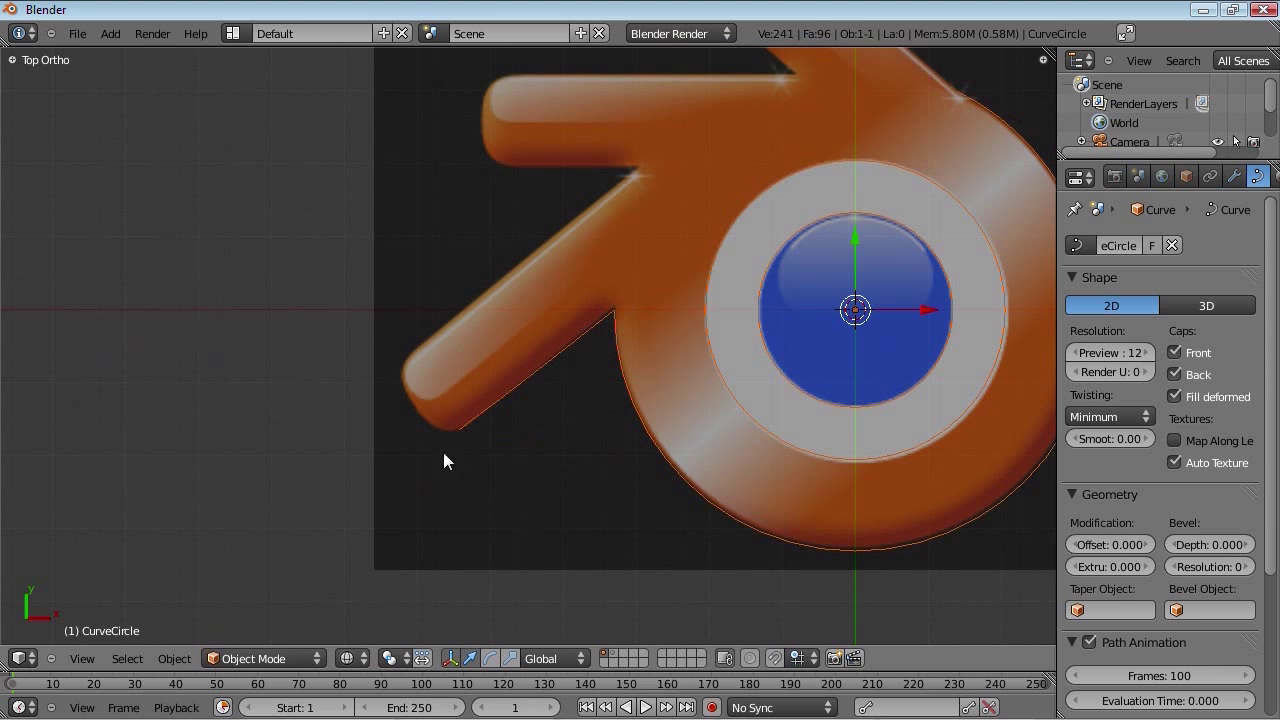
pyautogui.scroll(-2, 795, 402)
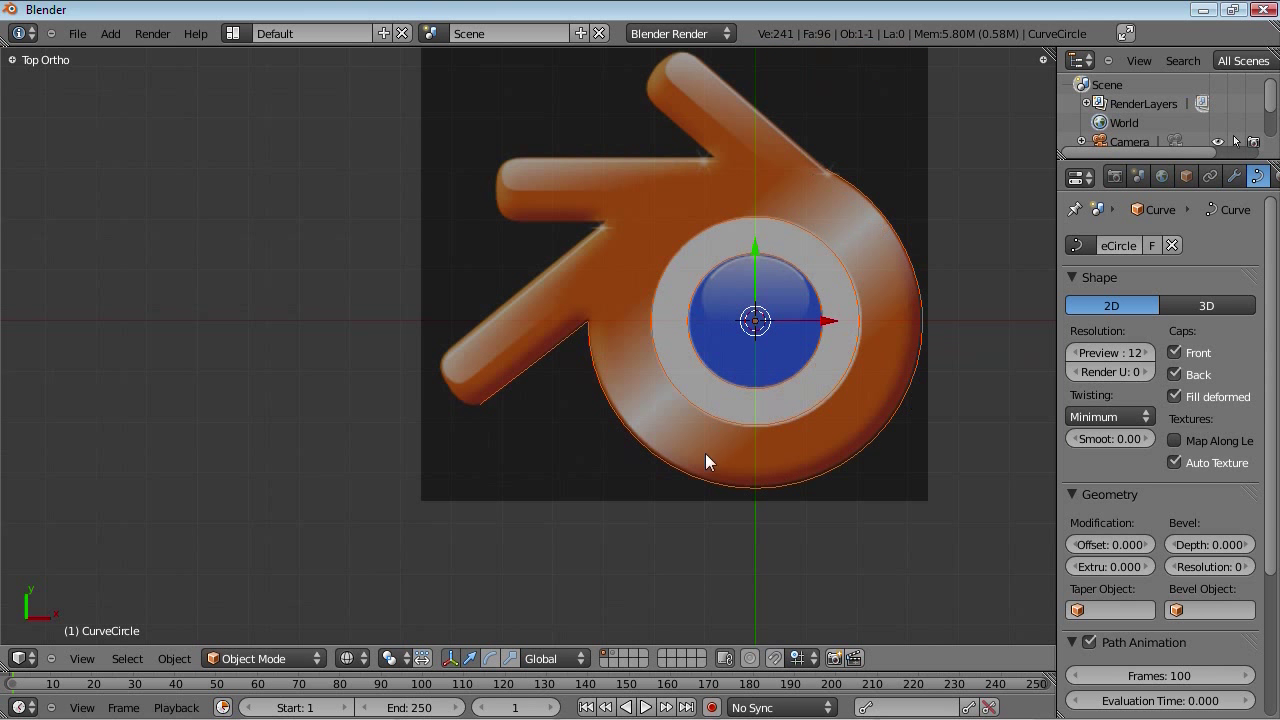
pyautogui.scroll(5, 560, 455)
pyautogui.press('Tab')
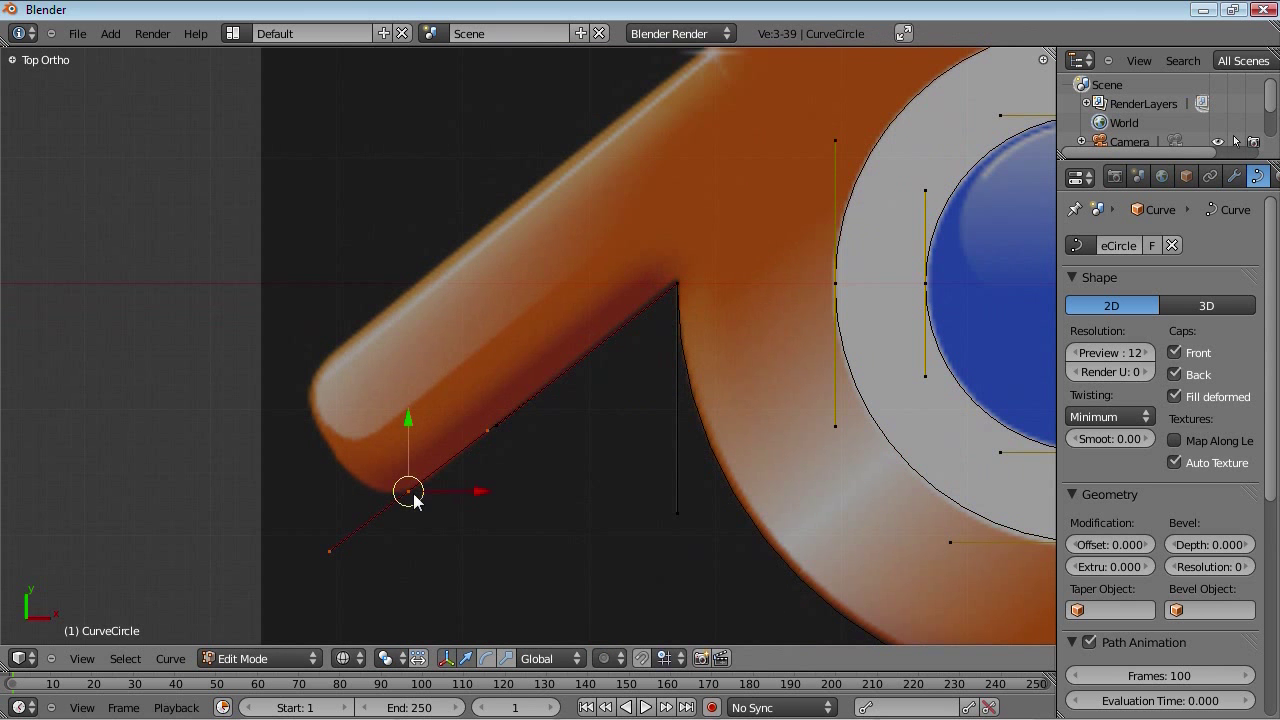
pyautogui.press('g')
pyautogui.click(434, 494)
pyautogui.press('g')
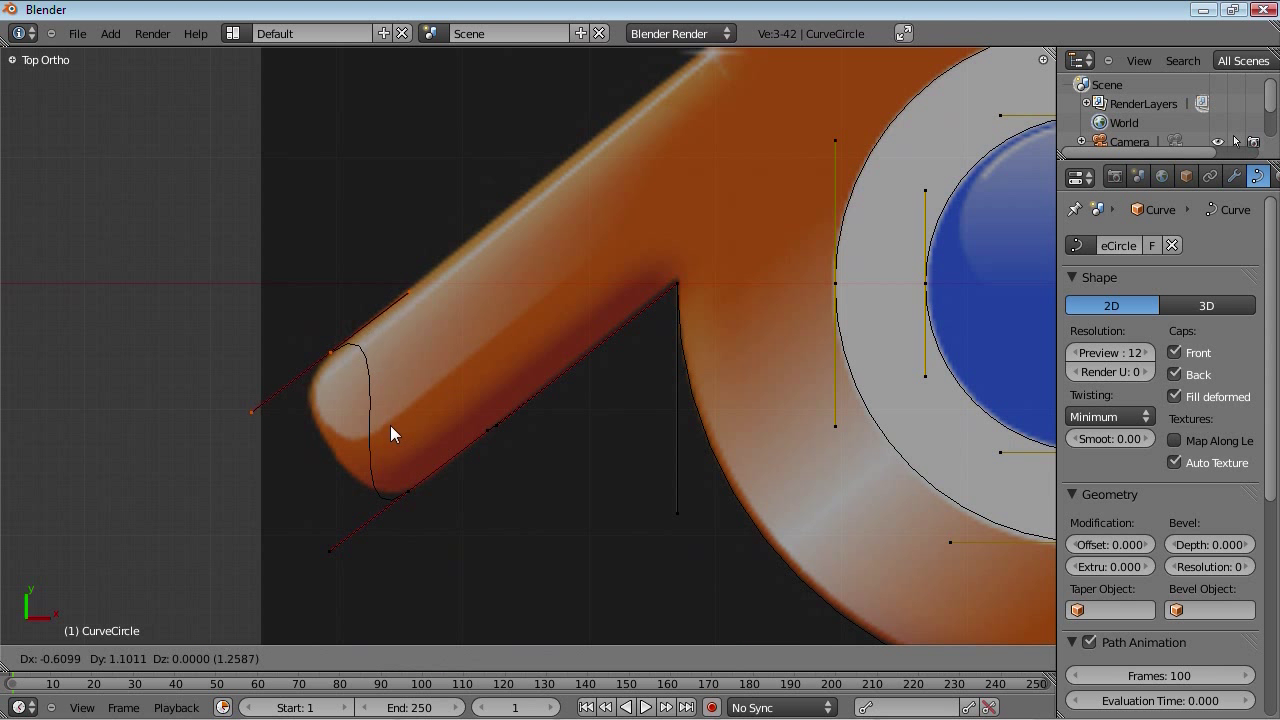
pyautogui.click(389, 429)
# Step: Rotate the upper tip point's handles about 180° so the curve rounds the arm's end, and add the lower tip point to the selection
pyautogui.press('r')
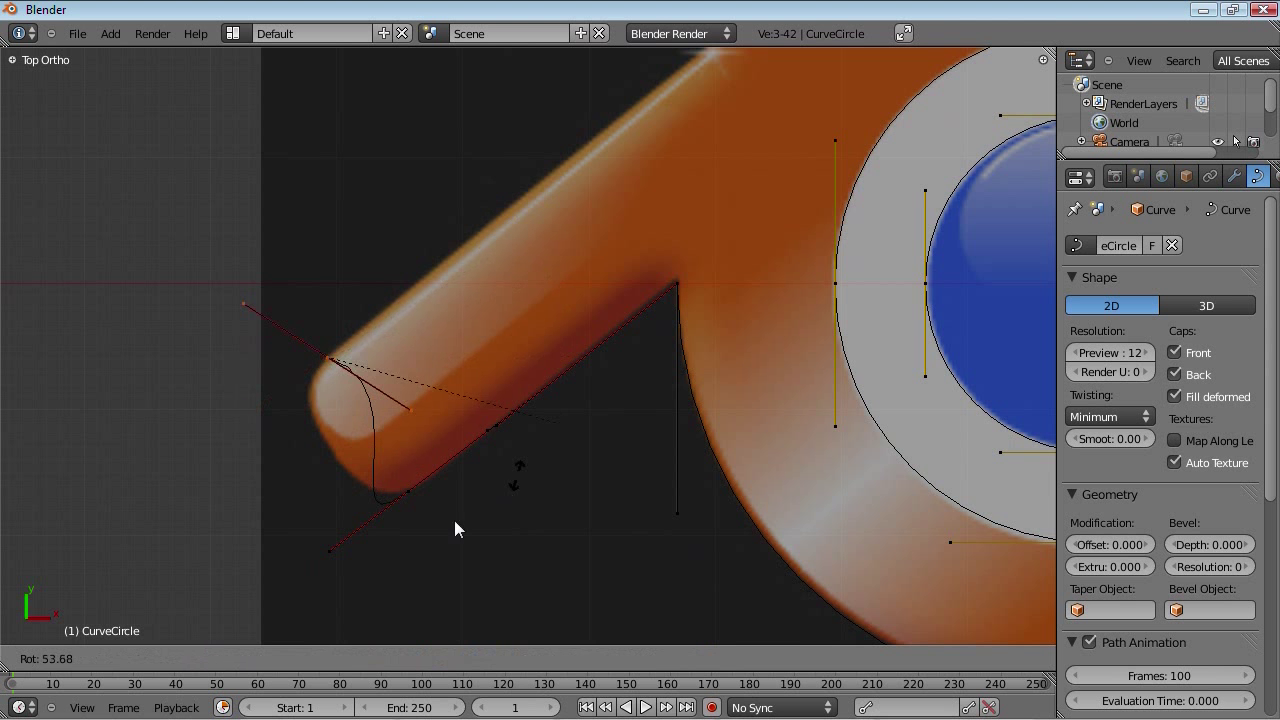
pyautogui.click(239, 489)
pyautogui.keyDown('shift'); pyautogui.rightClick(403, 490); pyautogui.keyUp('shift')
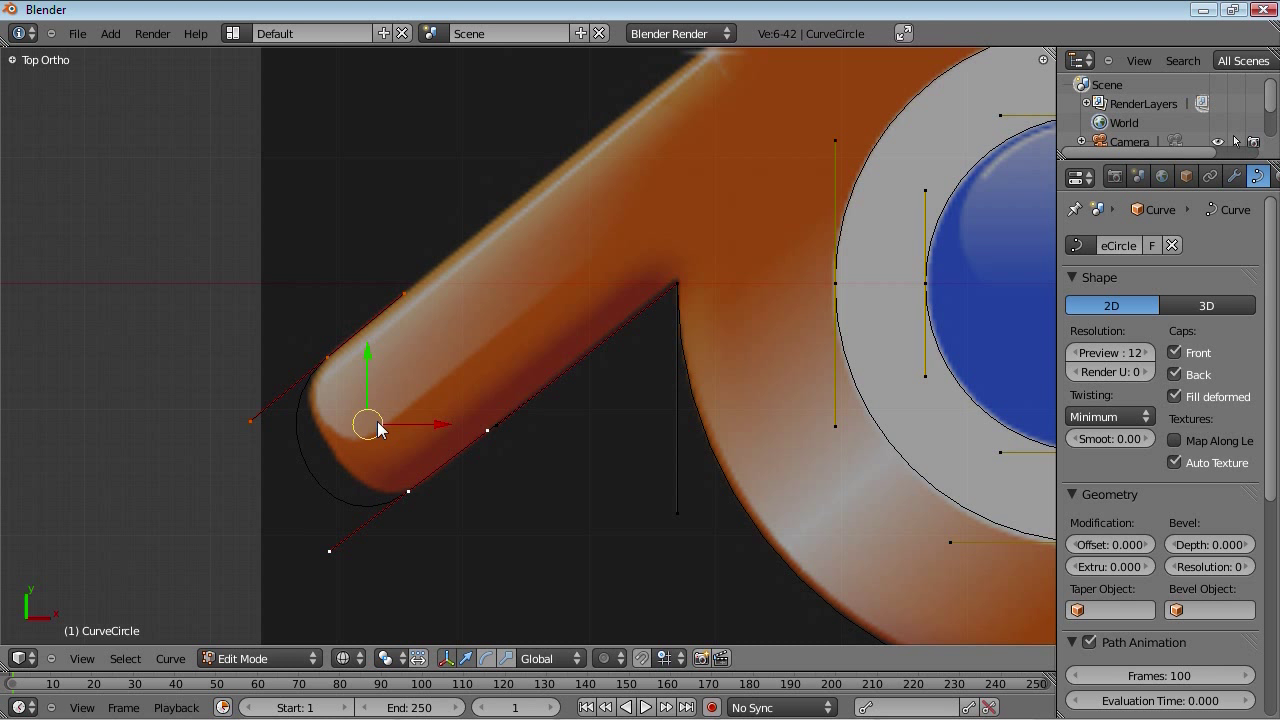
# Step: Subdivide the segment between the arm's two tip points, moving and slightly rotating the new midpoint to fit the arm's end
pyautogui.press('w')
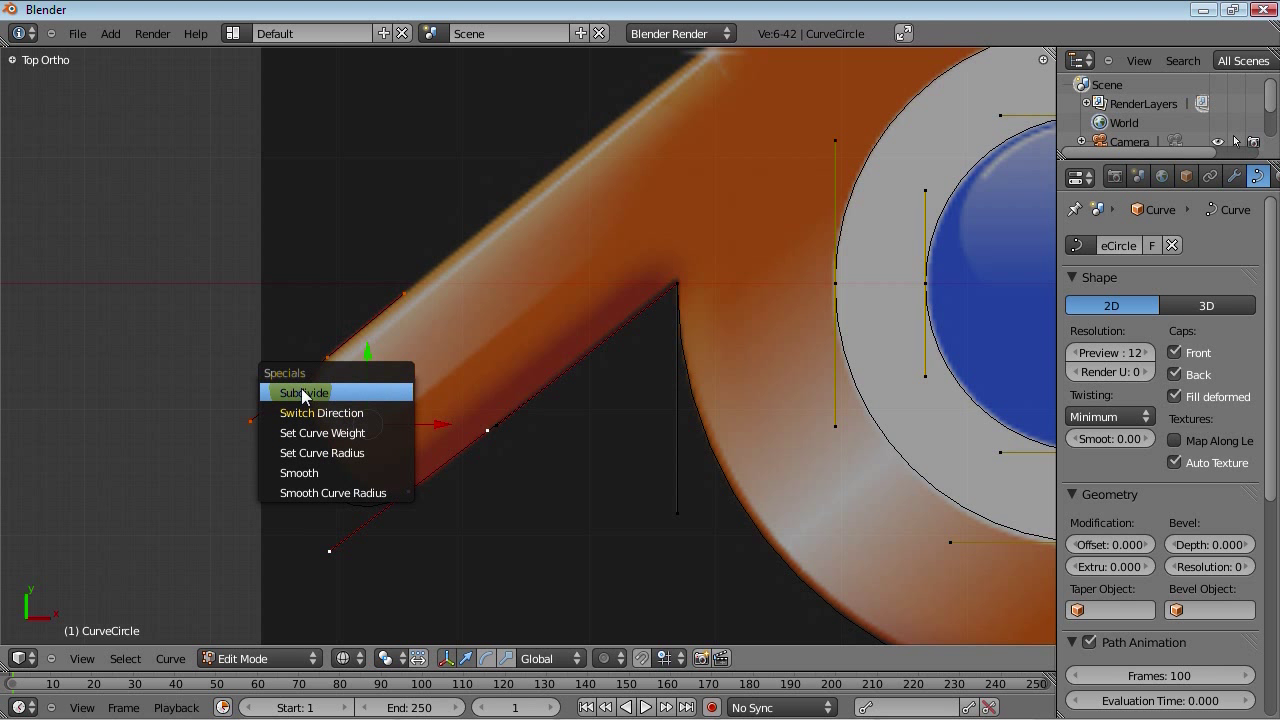
pyautogui.click(301, 391)
pyautogui.rightClick(312, 474)
pyautogui.press('g')
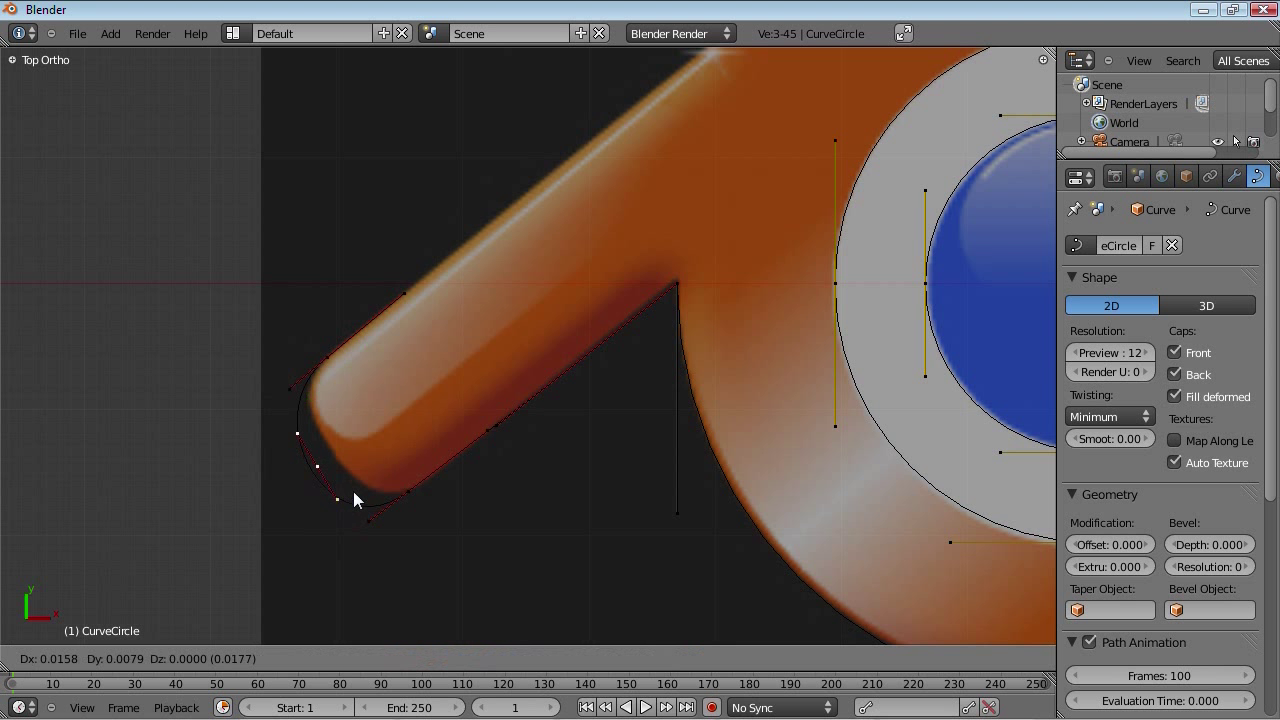
pyautogui.click(356, 481)
pyautogui.press('g')
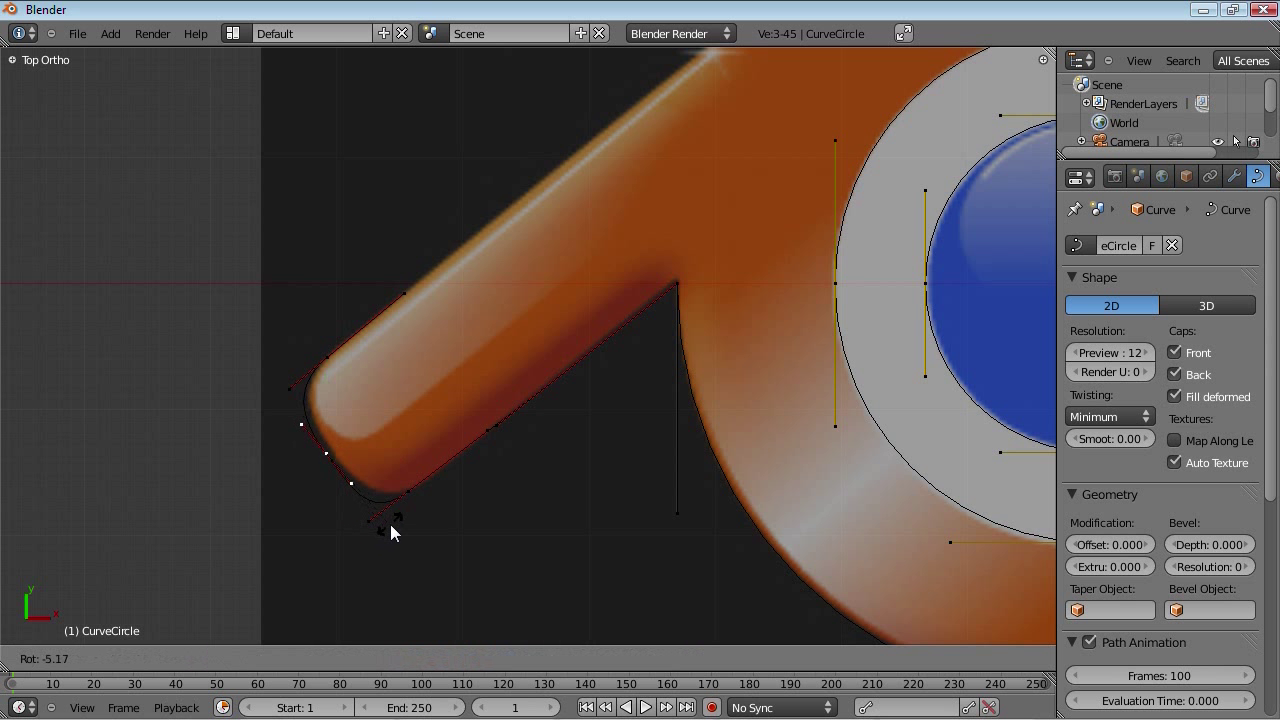
pyautogui.rightClick(386, 528)
pyautogui.press('g')
pyautogui.rightClick(390, 529)
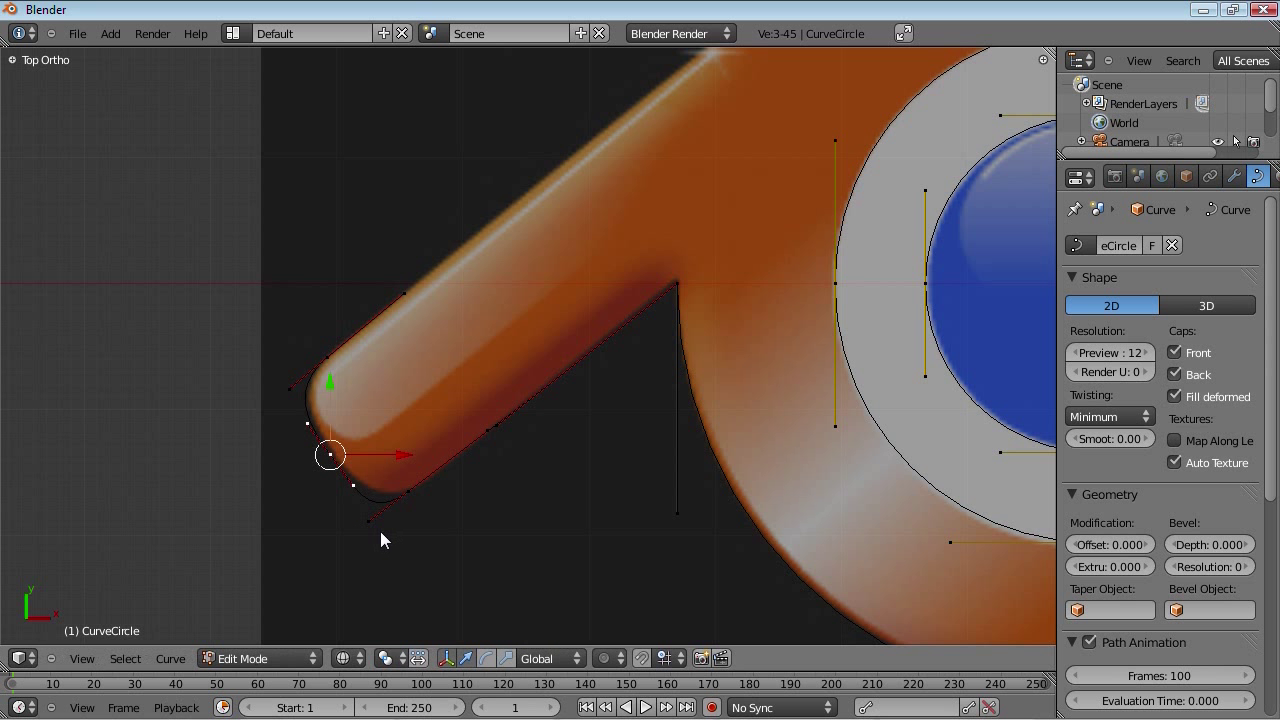
# Step: Scale the tip points' two outer handles together and move them about 0.13 in X and 0.10 in Y toward the arm
pyautogui.rightClick(380, 531)
pyautogui.keyDown('shift'); pyautogui.rightClick(297, 403); pyautogui.keyUp('shift')
pyautogui.press('s')
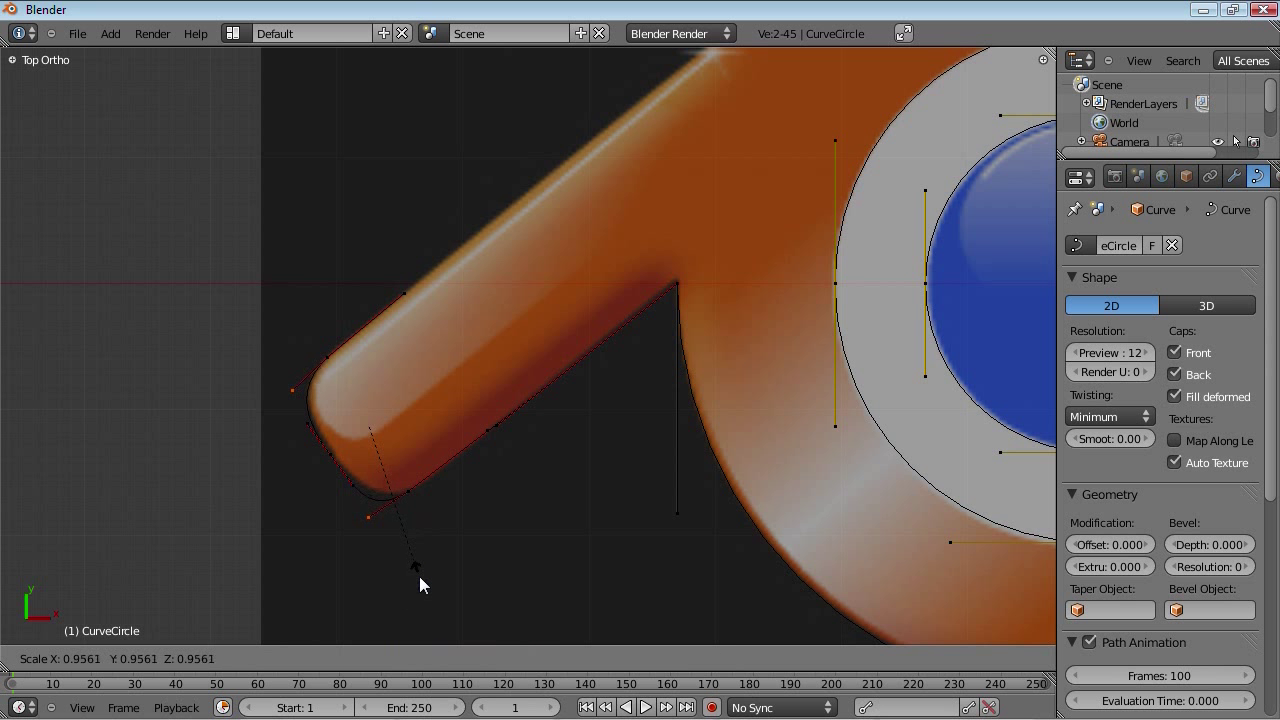
pyautogui.click(419, 576)
pyautogui.press('g')
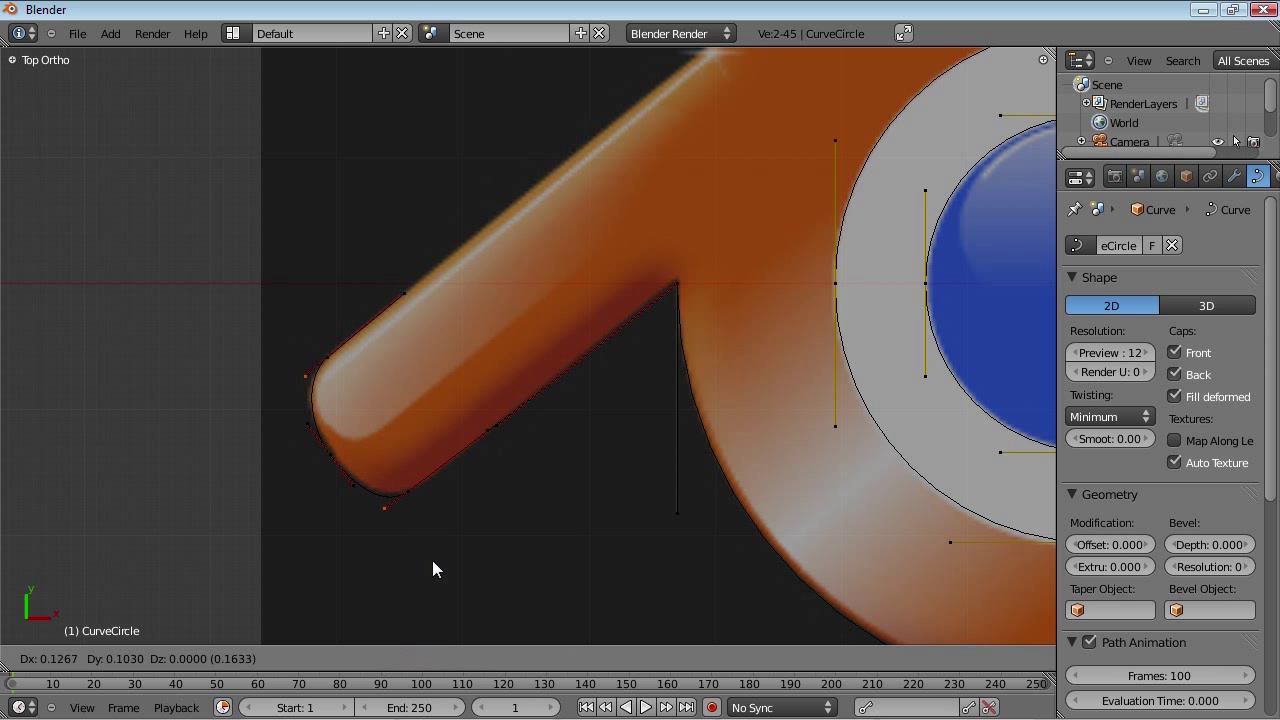
pyautogui.click(432, 560)
# Step: Move the arm end's midpoint slightly up and outward, and check the outline in Object Mode
pyautogui.rightClick(329, 457)
pyautogui.press('g')
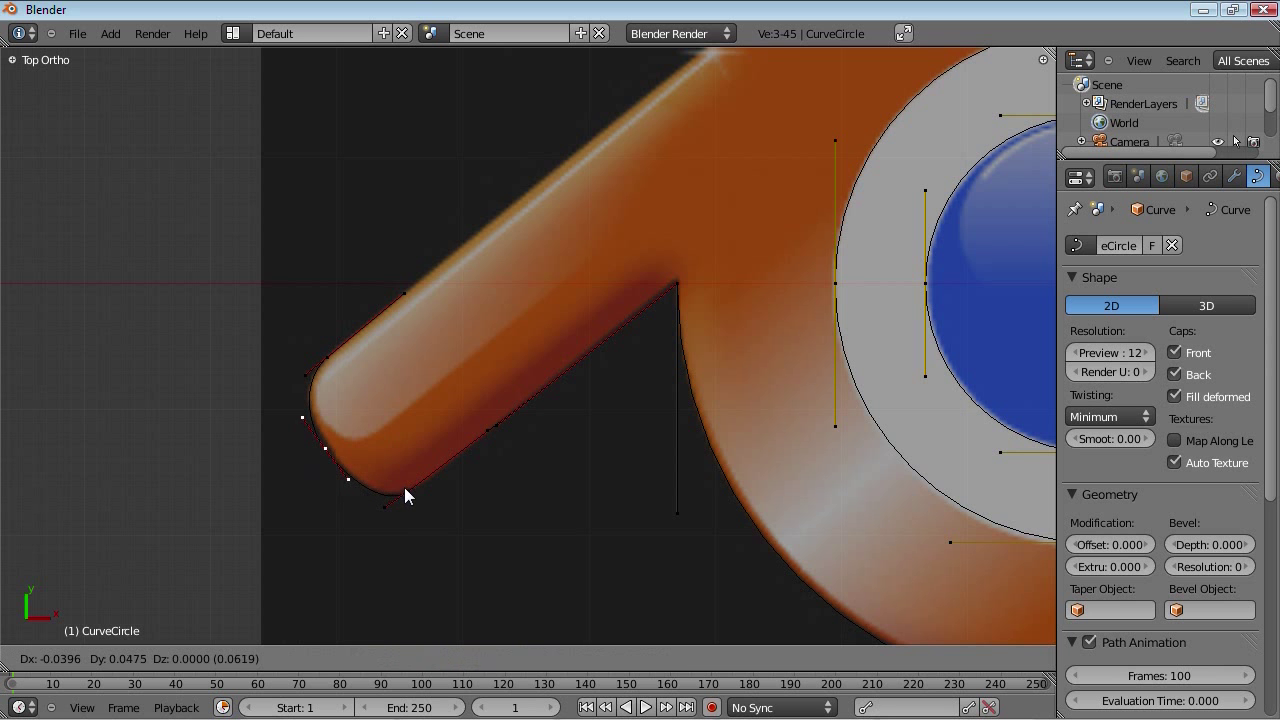
pyautogui.click(404, 487)
pyautogui.press('a')
pyautogui.scroll(-2, 470, 458)
pyautogui.press('Tab')
pyautogui.scroll(-1, 478, 440)
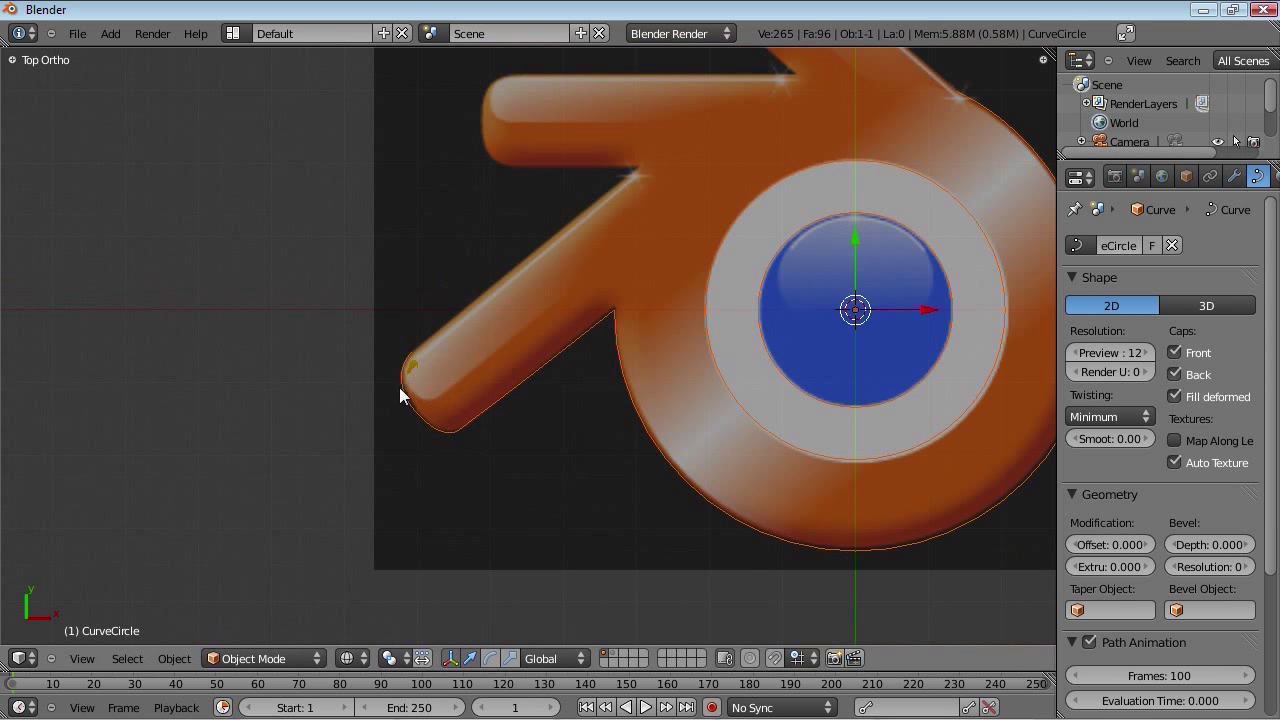
pyautogui.scroll(1, 467, 538)
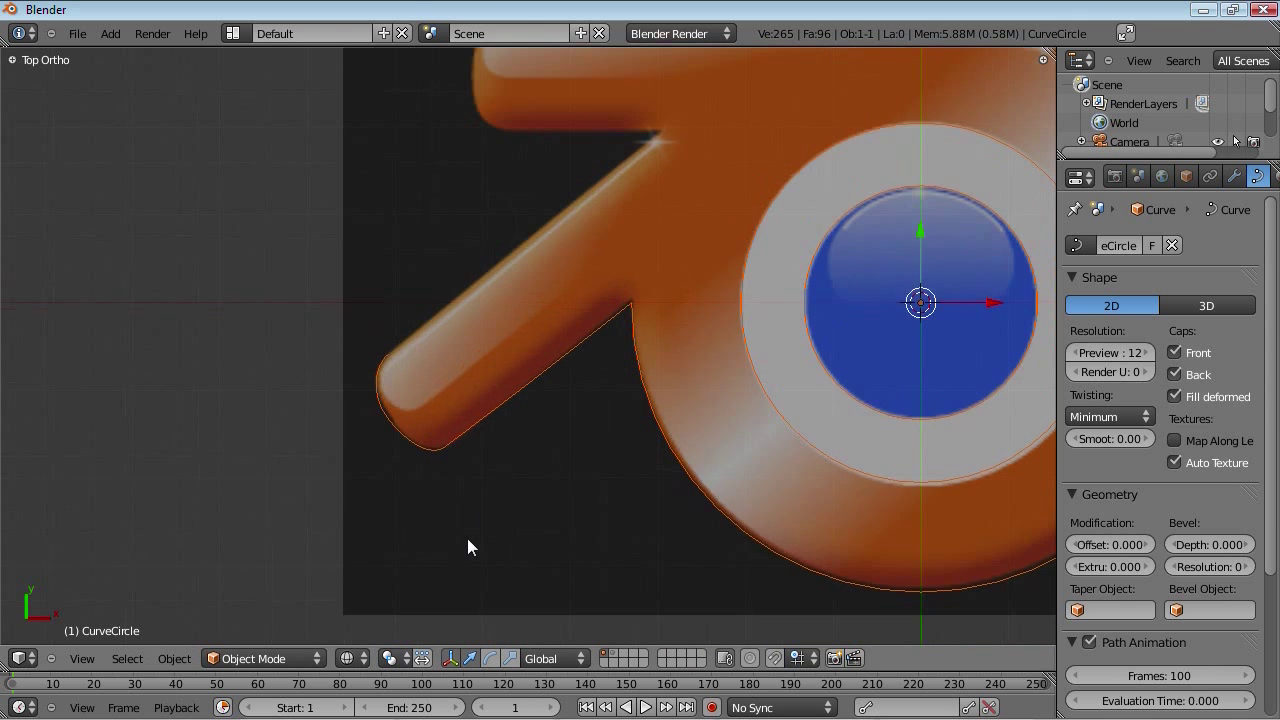
# Step: Back in Edit Mode, try to move the tip points' two outer handles away from the arm's end
pyautogui.press('Tab')
pyautogui.scroll(4, 467, 538)
pyautogui.rightClick(405, 500)
pyautogui.click(405, 500)
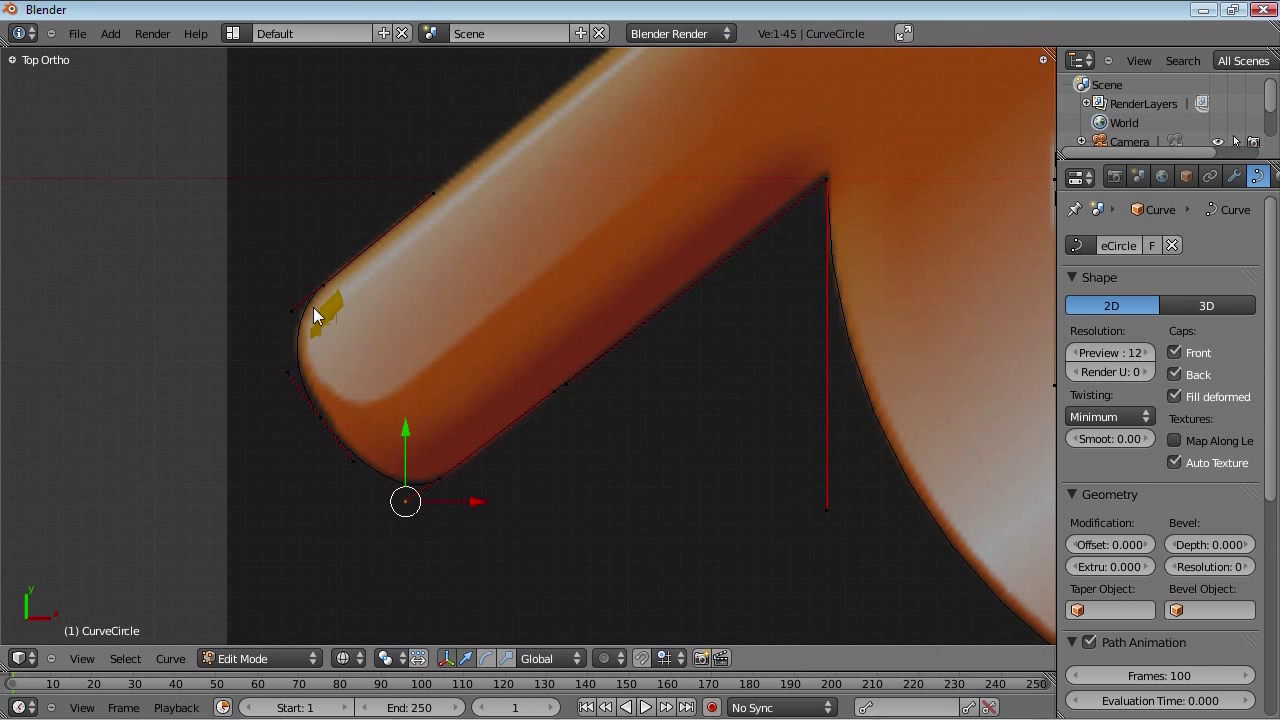
pyautogui.scroll(-2, 512, 487)
pyautogui.press('g')
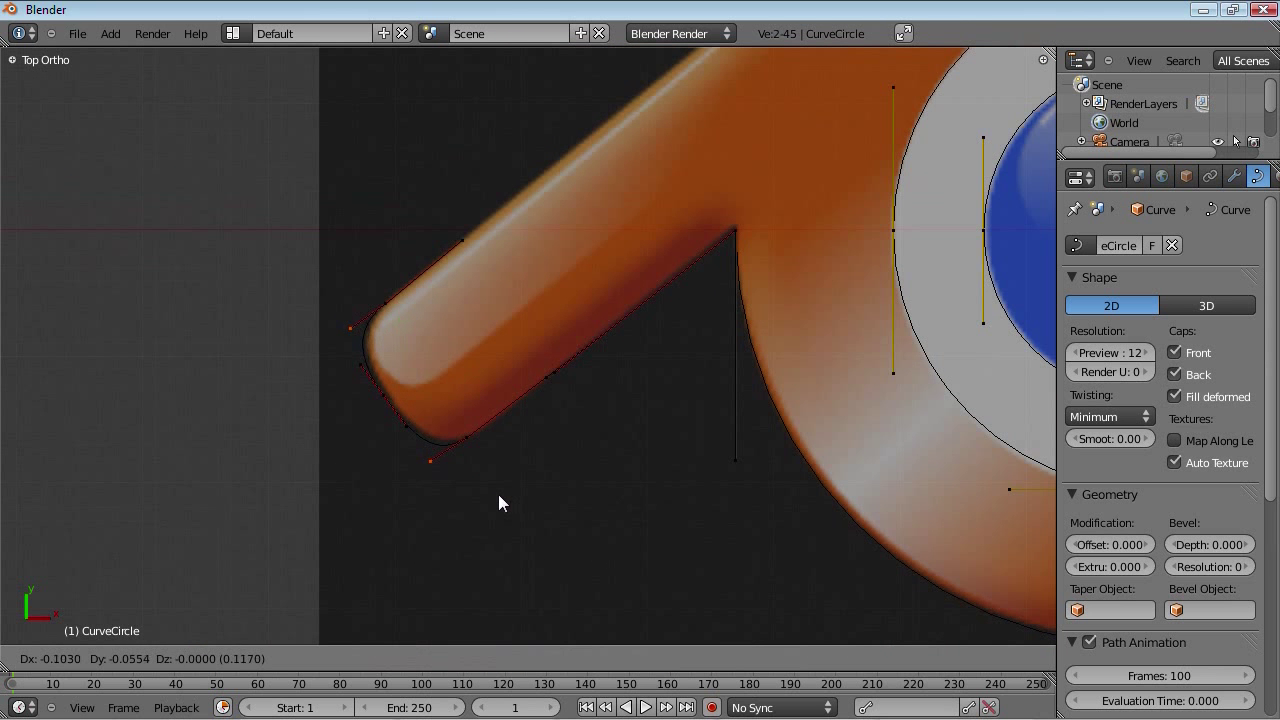
pyautogui.click(499, 494)
# Step: Delete the added midpoint between the arm's two tip points
pyautogui.rightClick(401, 410)
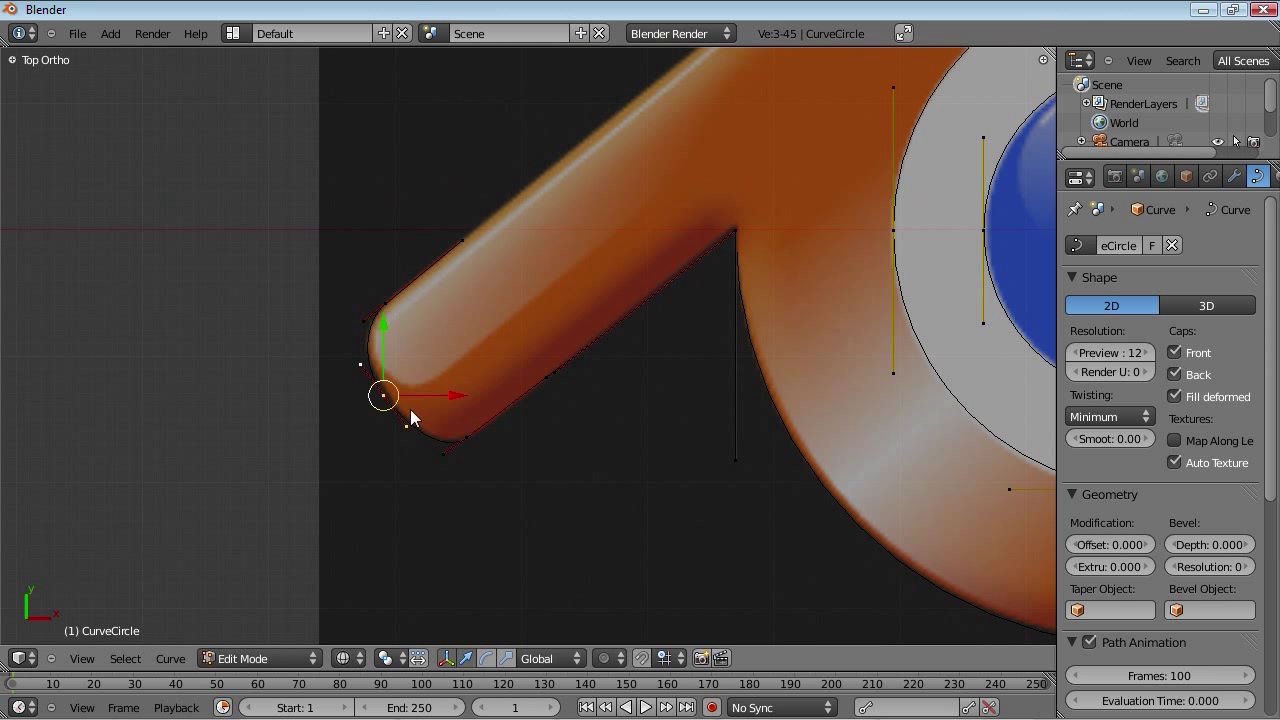
pyautogui.press('x')
pyautogui.press('x')
pyautogui.click(371, 424)
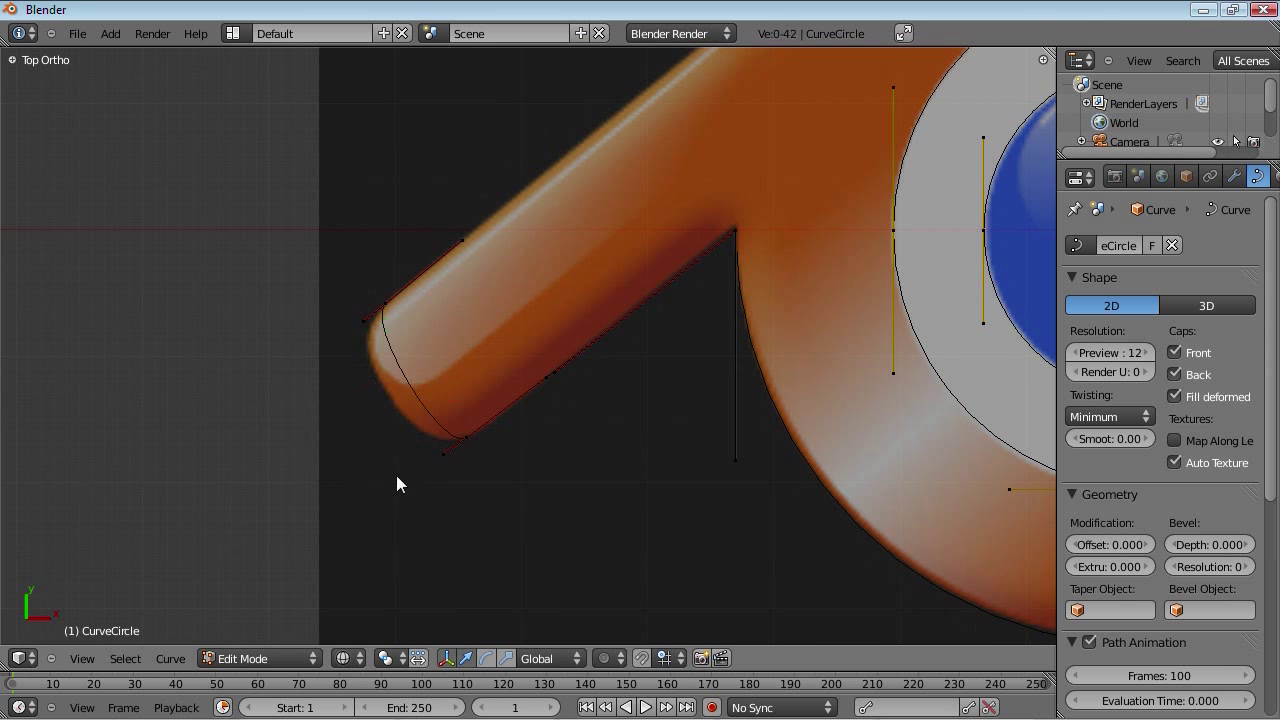
# Step: Move the outer handles of both arm tip points outward, about -0.14 in X and -0.13 in Y, to round the end
pyautogui.rightClick(395, 305)
pyautogui.rightClick(420, 447)
pyautogui.keyDown('shift'); pyautogui.rightClick(428, 394); pyautogui.keyUp('shift')
pyautogui.press('g')
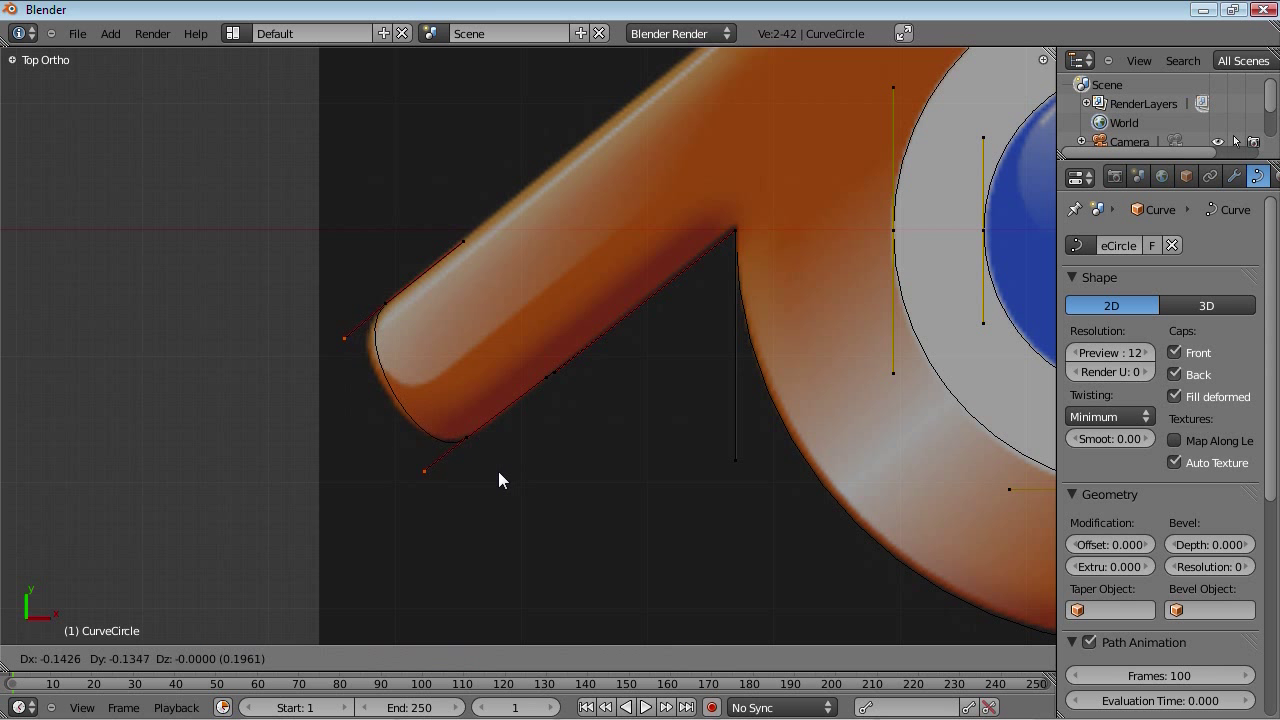
pyautogui.click(498, 471)
# Step: Move the arm's upper tip point slightly down and outward to fit the rounded end, and clear the selection
pyautogui.rightClick(386, 303)
pyautogui.press('g')
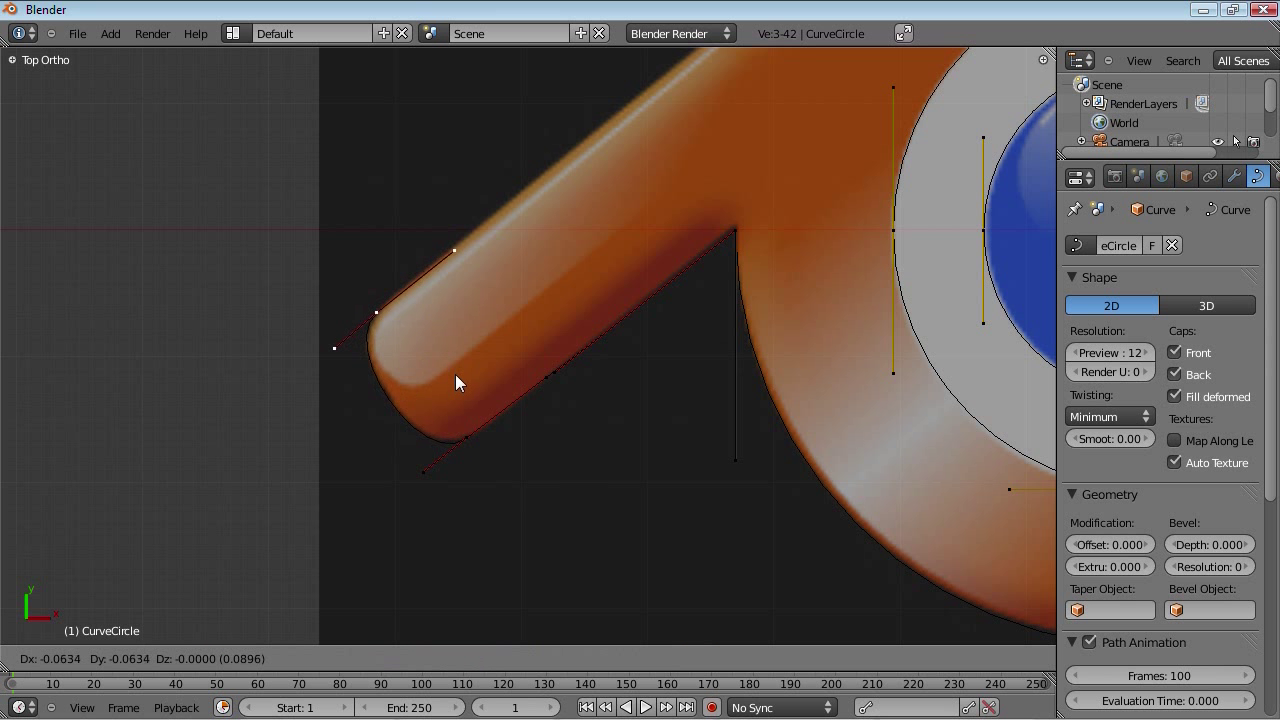
pyautogui.click(449, 374)
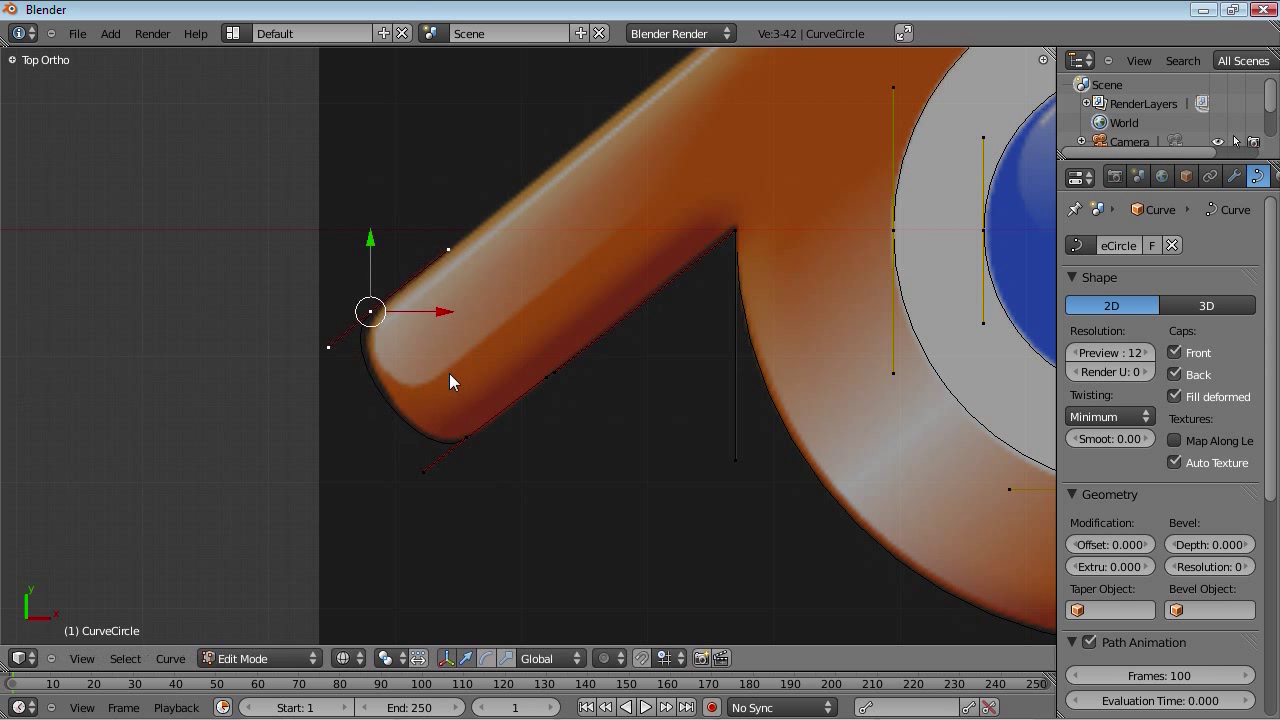
pyautogui.scroll(-2, 449, 373)
pyautogui.press('a')
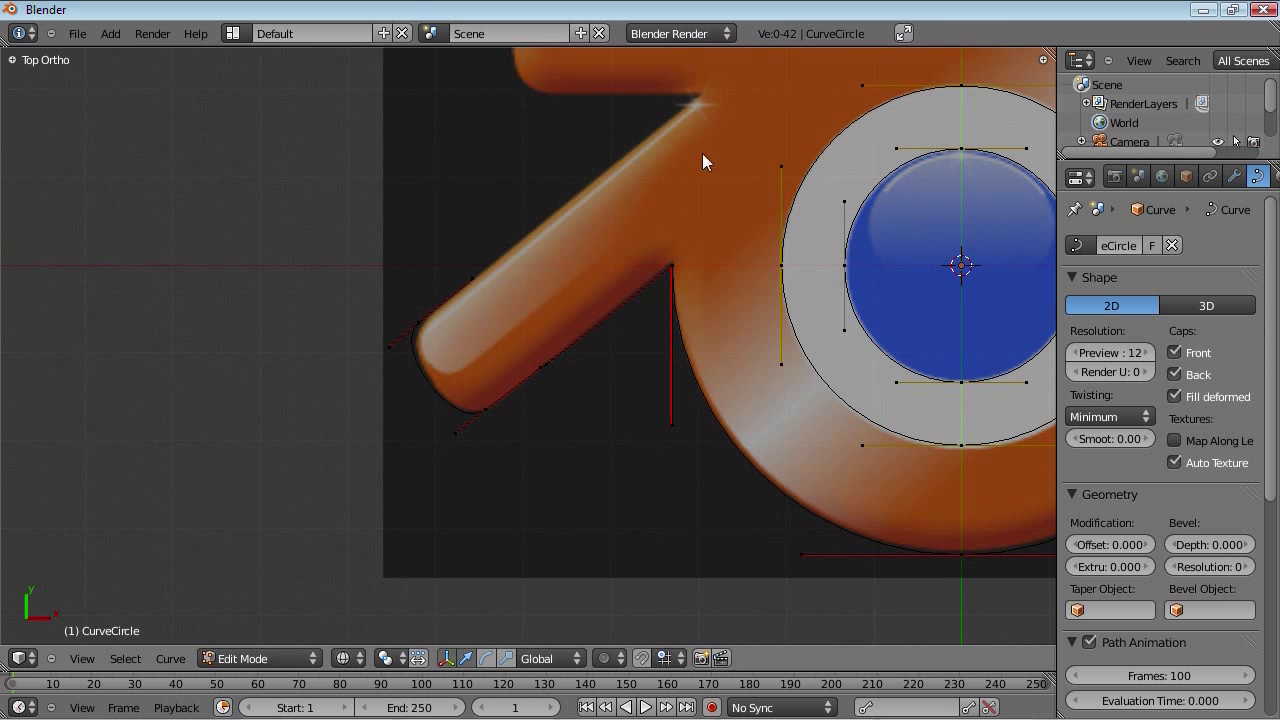
# Step: Extrude the arm's upper tip point to the notch below the horizontal arm, about 3.22 in X and 2.60 in Y
pyautogui.keyDown('shift'); pyautogui.scroll(3, 600, 300); pyautogui.keyUp('shift')
pyautogui.keyDown('ctrl'); pyautogui.scroll(-2, 620, 350); pyautogui.keyUp('ctrl')
pyautogui.rightClick(331, 443)
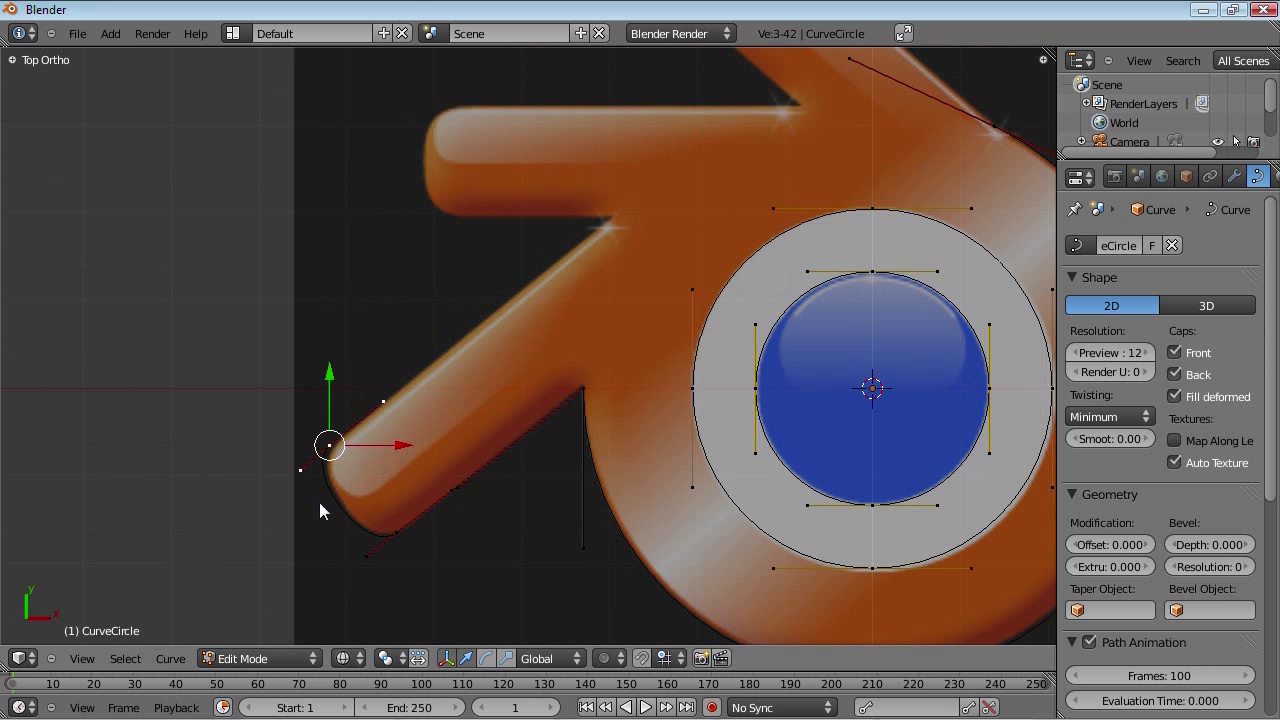
pyautogui.press('g')
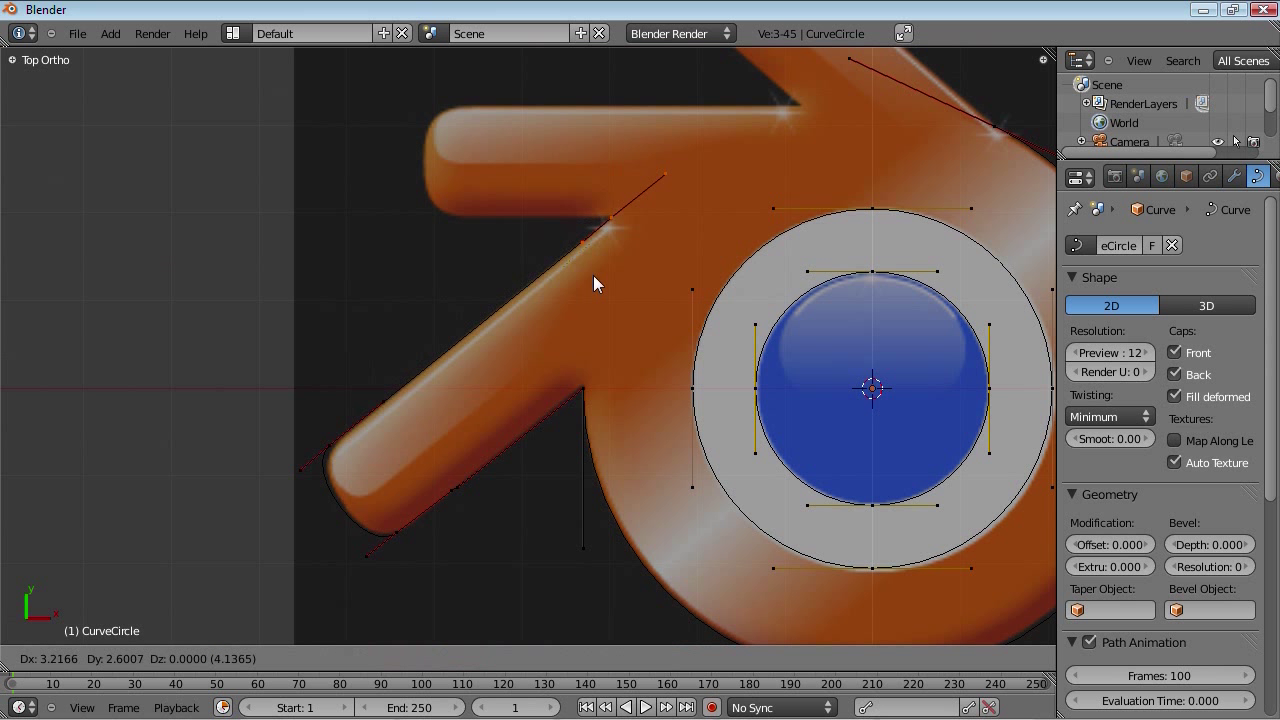
pyautogui.click(593, 282)
# Step: Extrude the notch point along the X axis to the lower corner of the horizontal arm's tip
pyautogui.press('e')
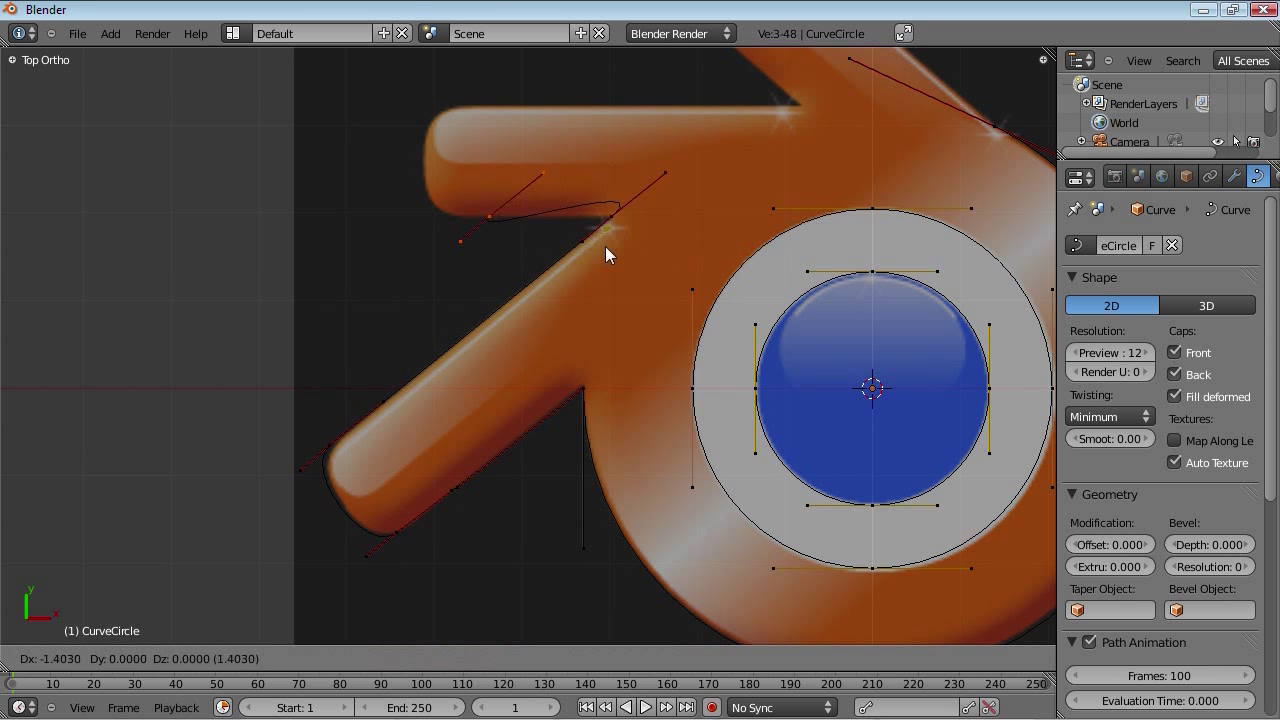
pyautogui.press('x')
pyautogui.click(569, 262)
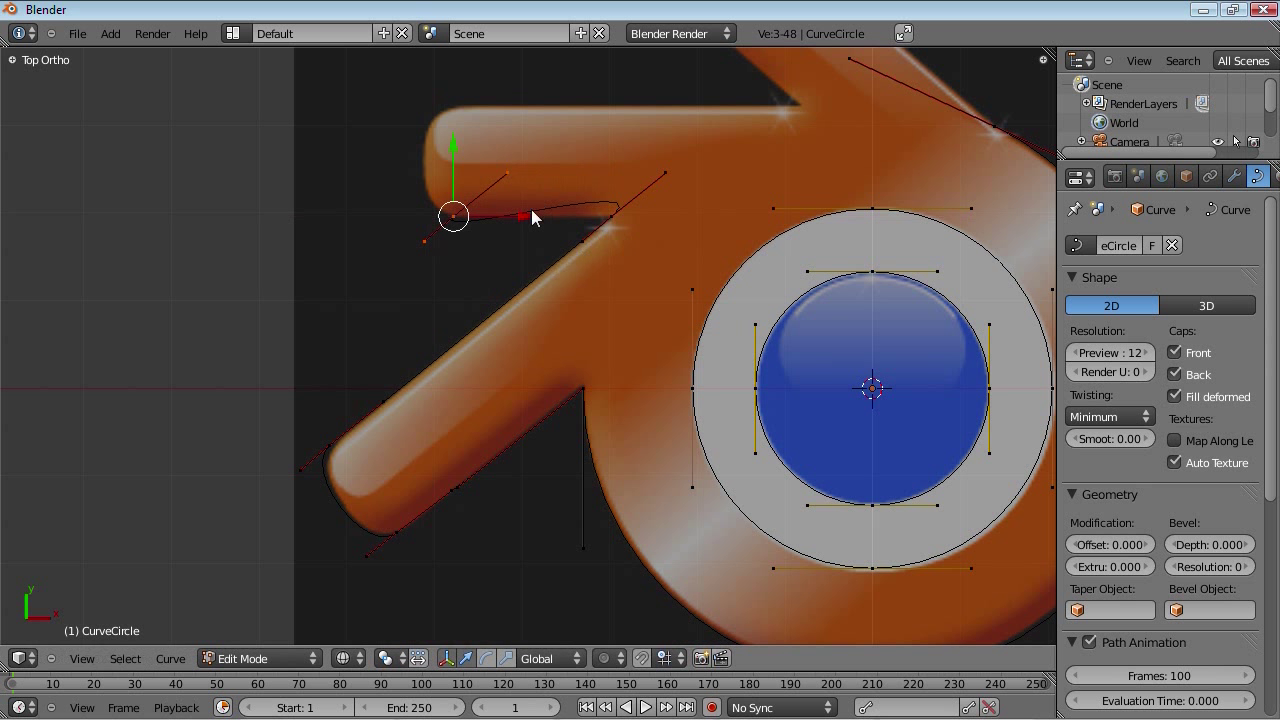
# Step: Rotate the horizontal arm's lower tip point handles about -145° and flatten them with a Y scale of 0
pyautogui.press('r')
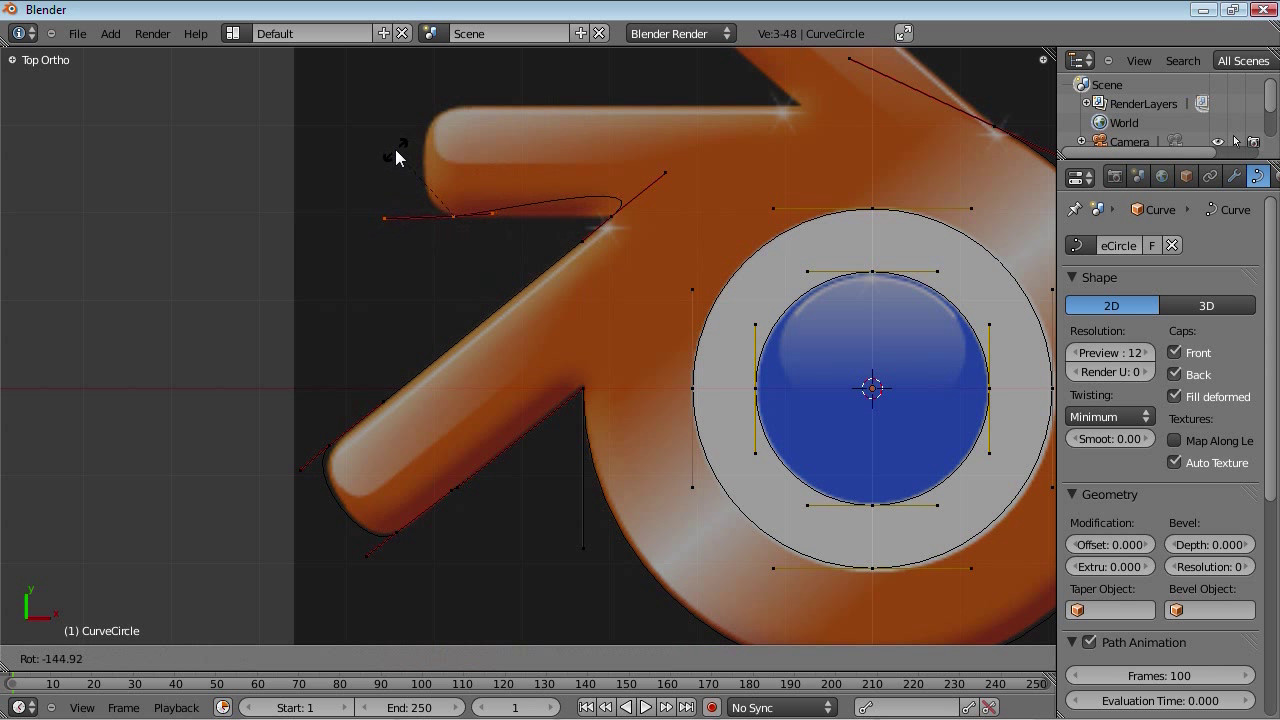
pyautogui.click(396, 149)
pyautogui.press('s')
pyautogui.press('y')
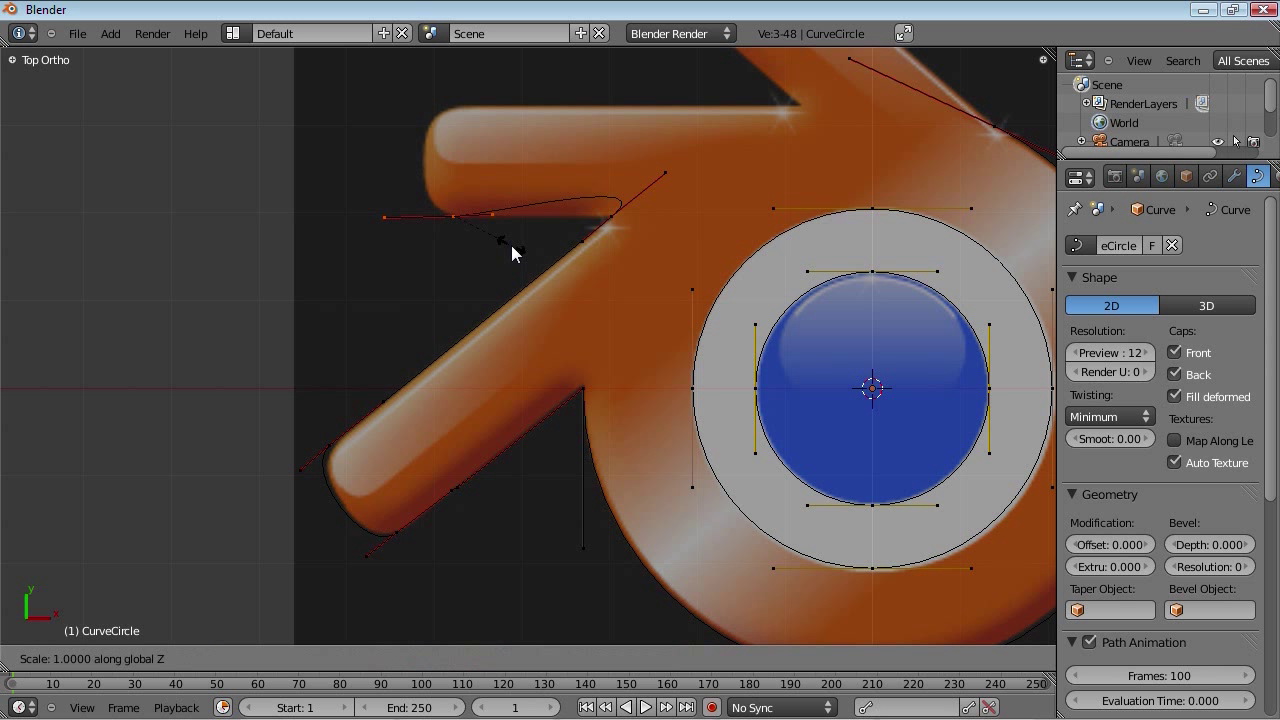
pyautogui.write('0')
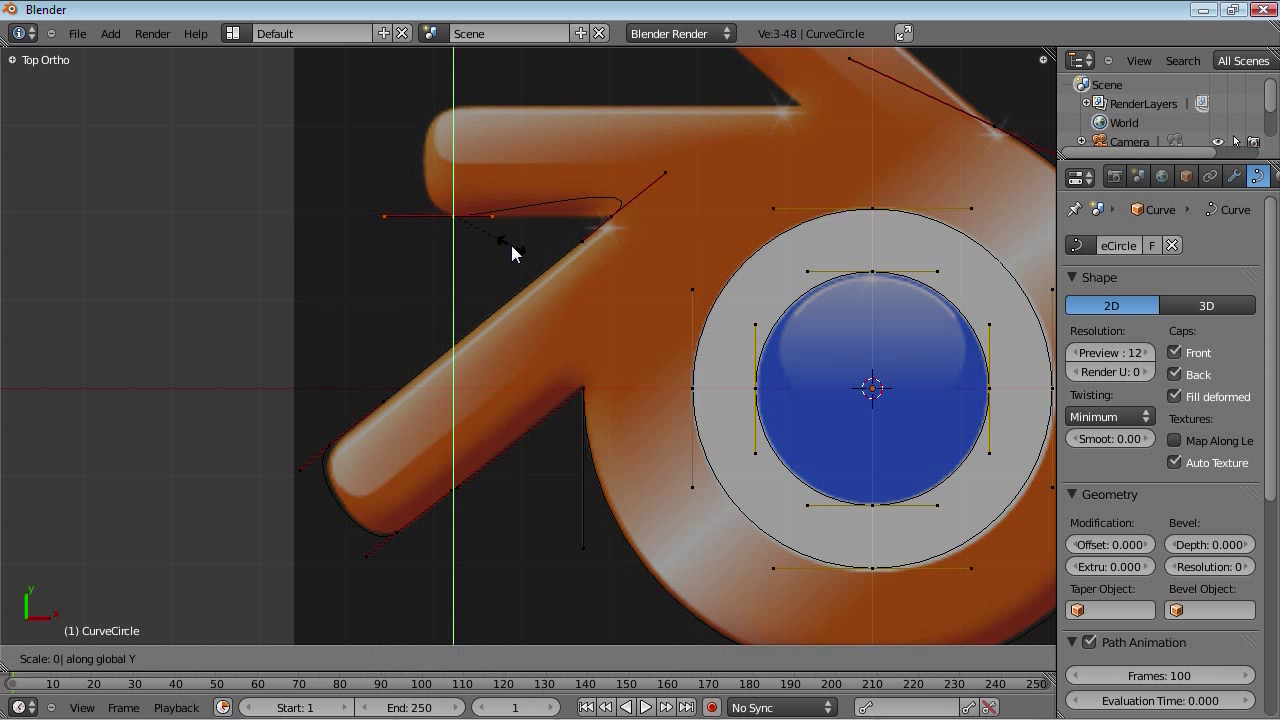
pyautogui.press('Return')
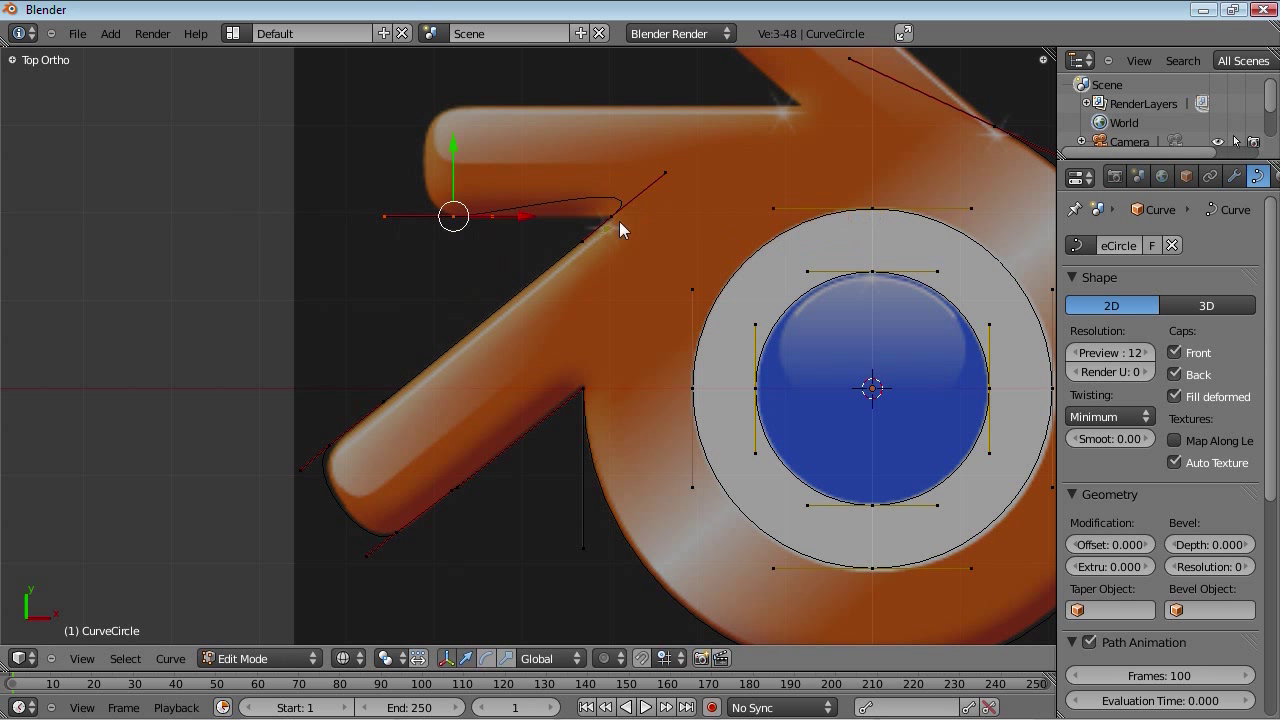
# Step: Try to rotate the notch point's upper handle about -145° toward the horizontal arm's lower edge, and look through the snap element options
pyautogui.rightClick(664, 174)
pyautogui.press('r')
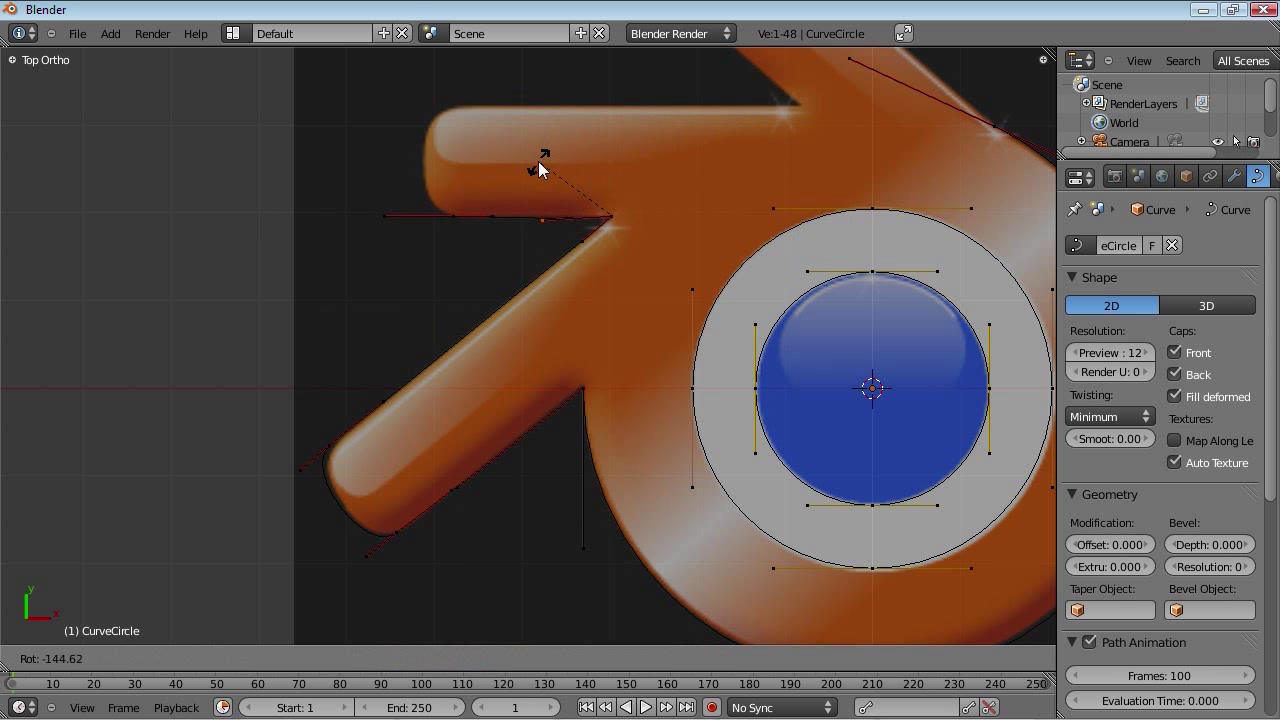
pyautogui.click(538, 170)
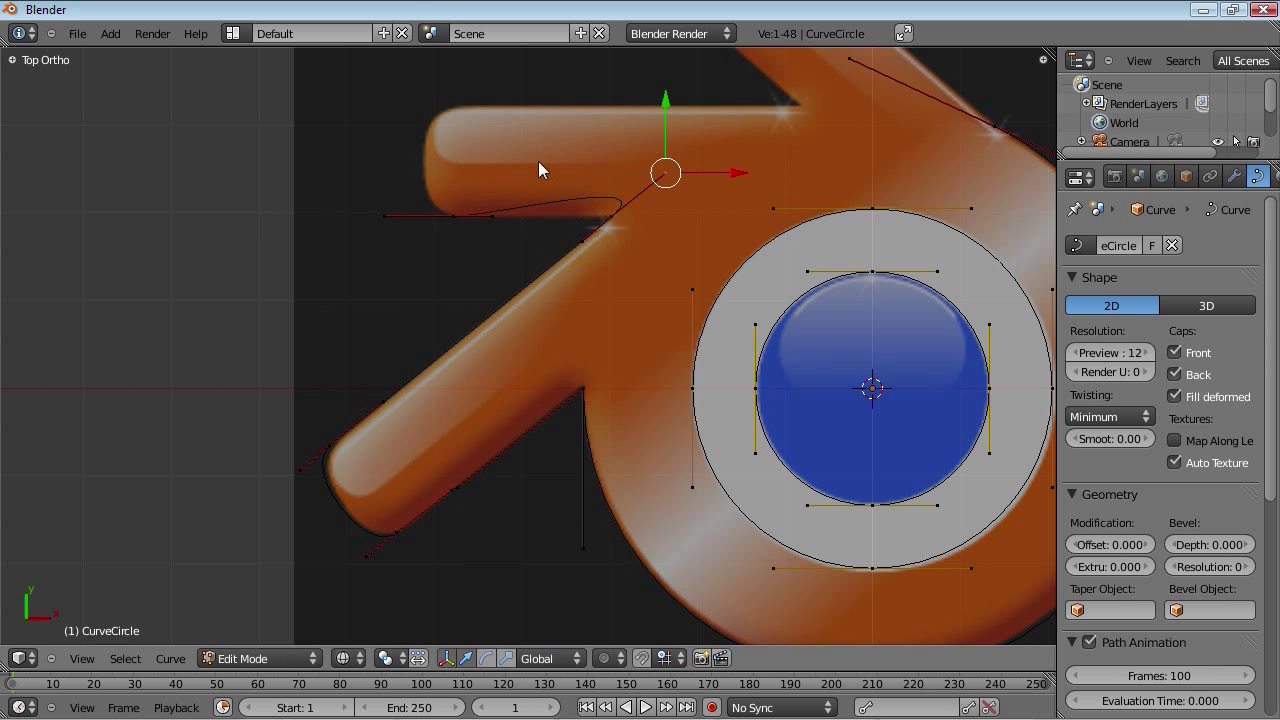
pyautogui.click(662, 658)
pyautogui.click(673, 573)
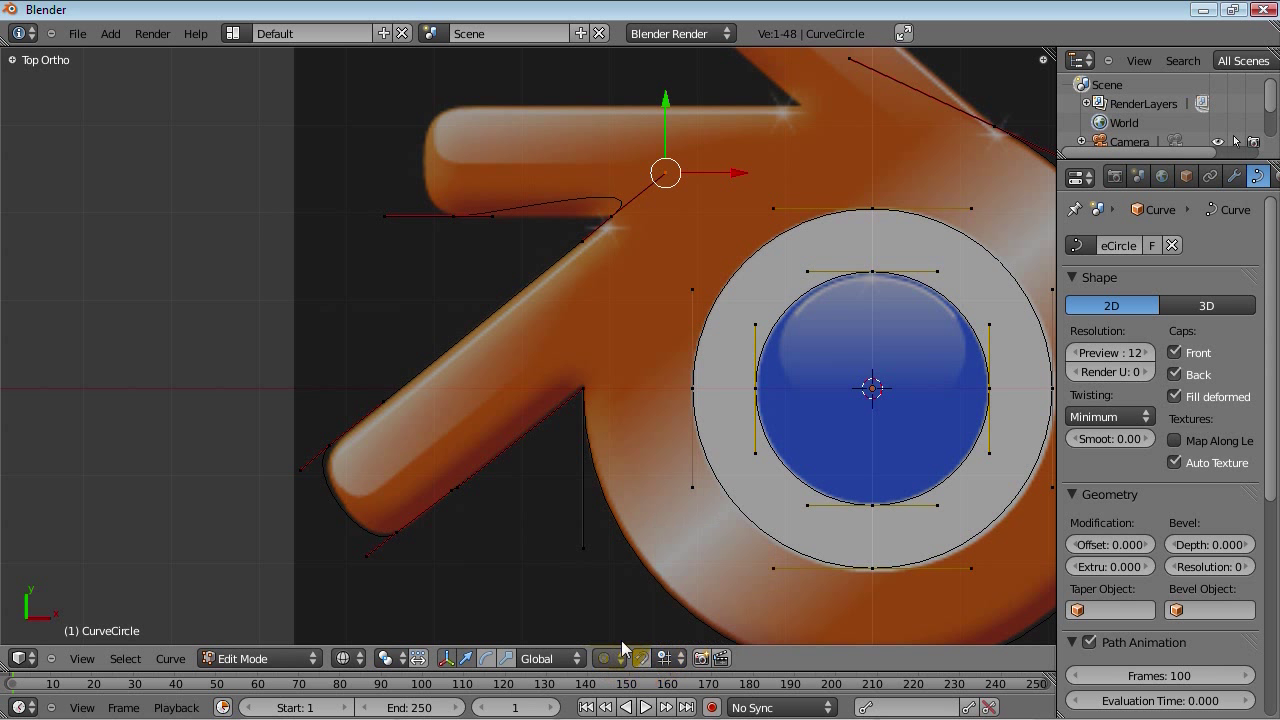
pyautogui.click(673, 658)
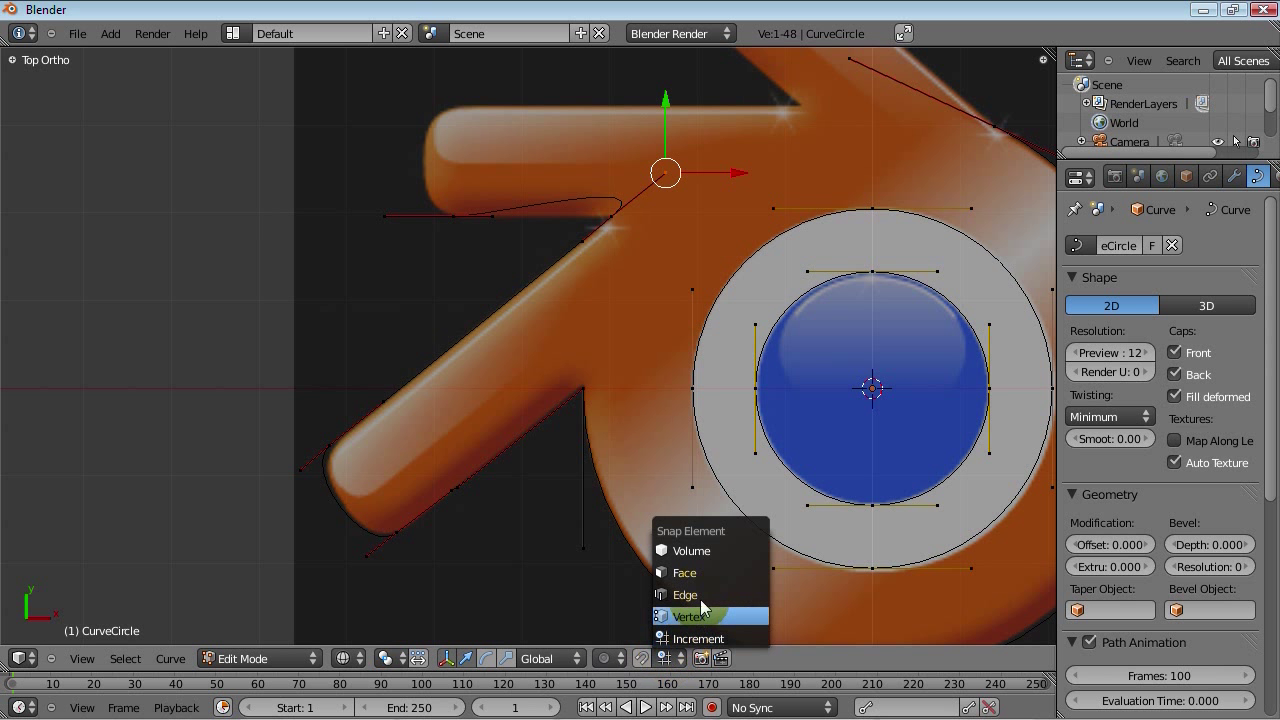
pyautogui.click(362, 676)
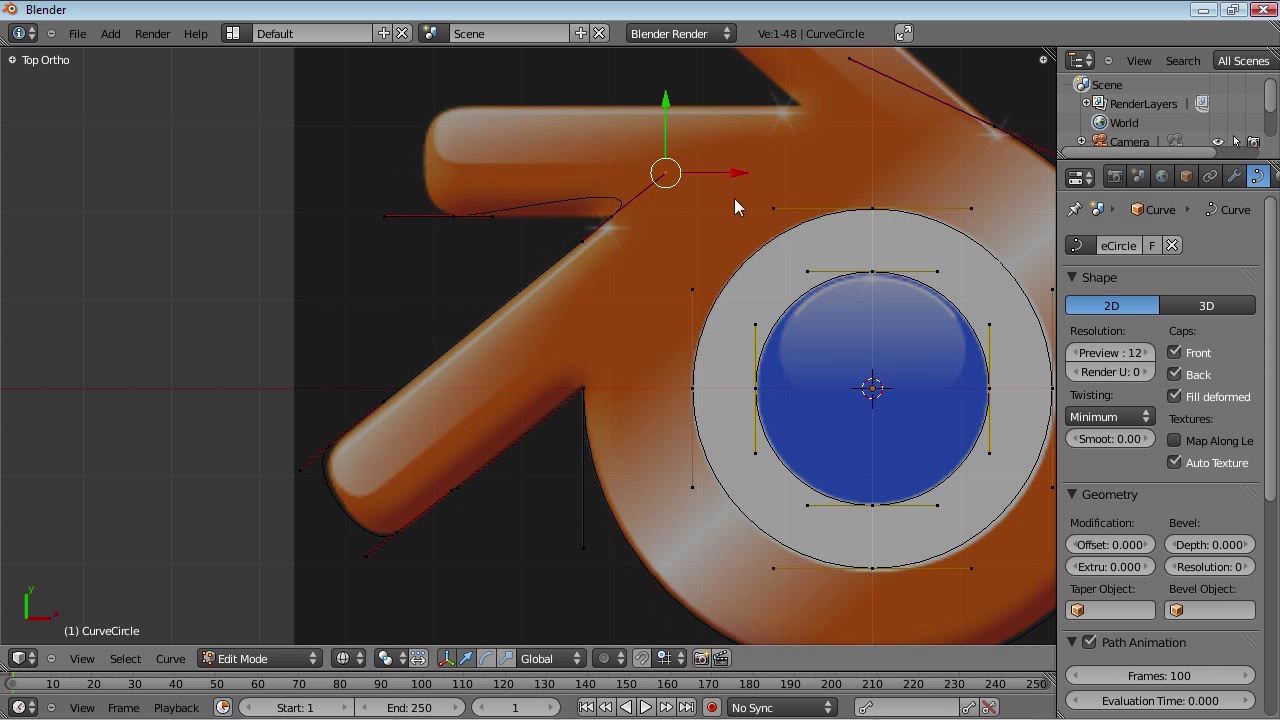
# Step: Rotate the notch point's upper handle about -142° onto the horizontal arm's lower edge and align it with a Y scale of 0
pyautogui.press('r')
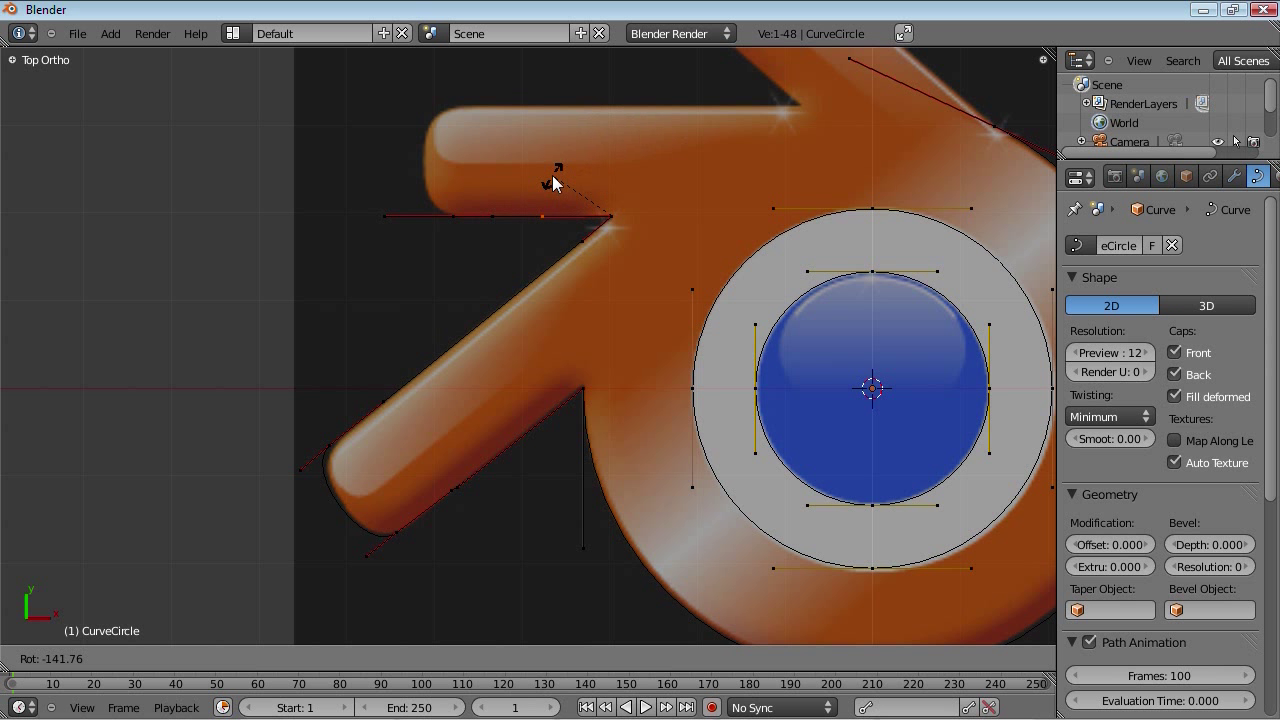
pyautogui.click(553, 183)
pyautogui.press('s')
pyautogui.press('y')
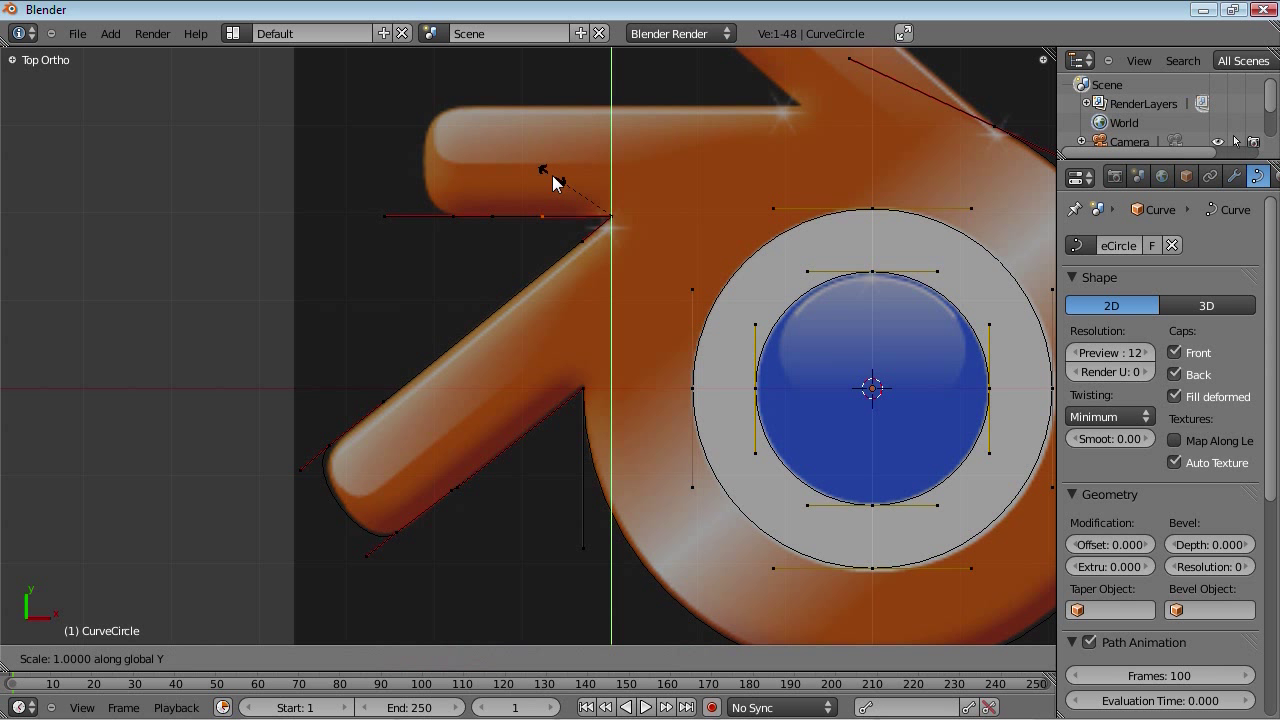
pyautogui.press('0')
pyautogui.press('Return')
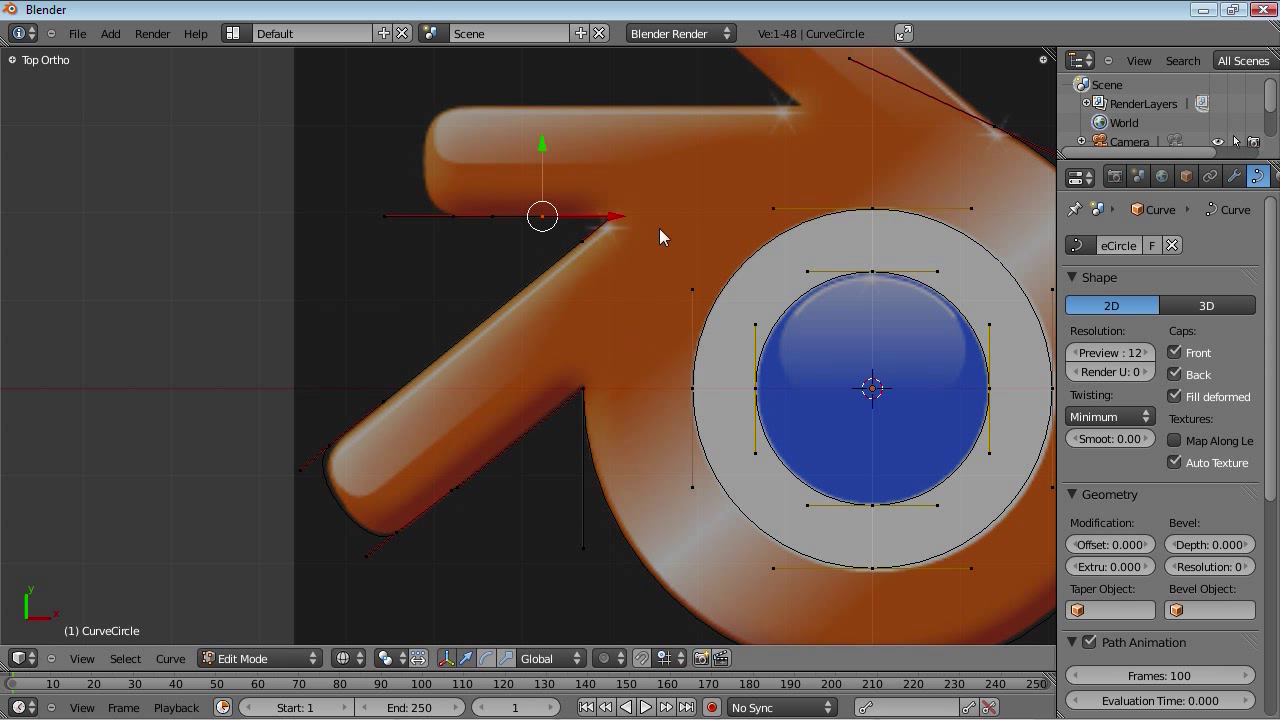
# Step: Extrude the horizontal arm's lower tip point along the Y axis to the upper corner of the arm's tip
pyautogui.keyDown('shift'); pyautogui.scroll(4, 692, 270); pyautogui.keyUp('shift')
pyautogui.rightClick(452, 341)
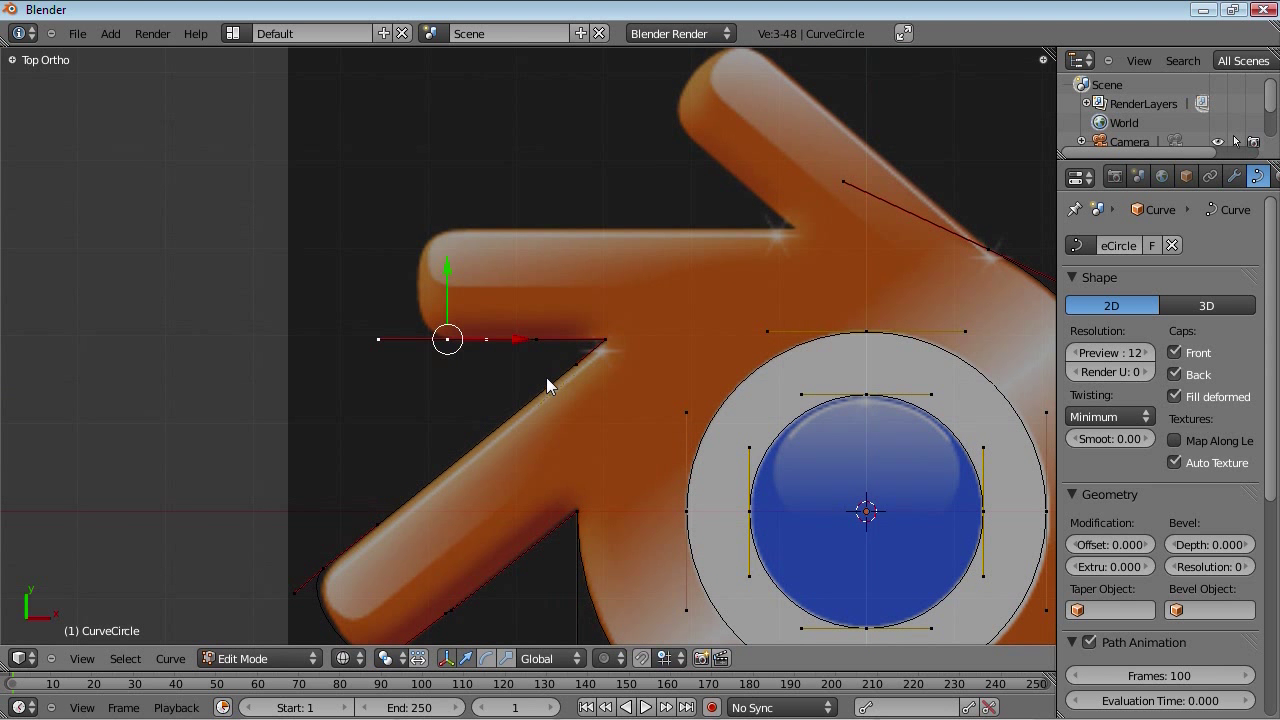
pyautogui.press('e')
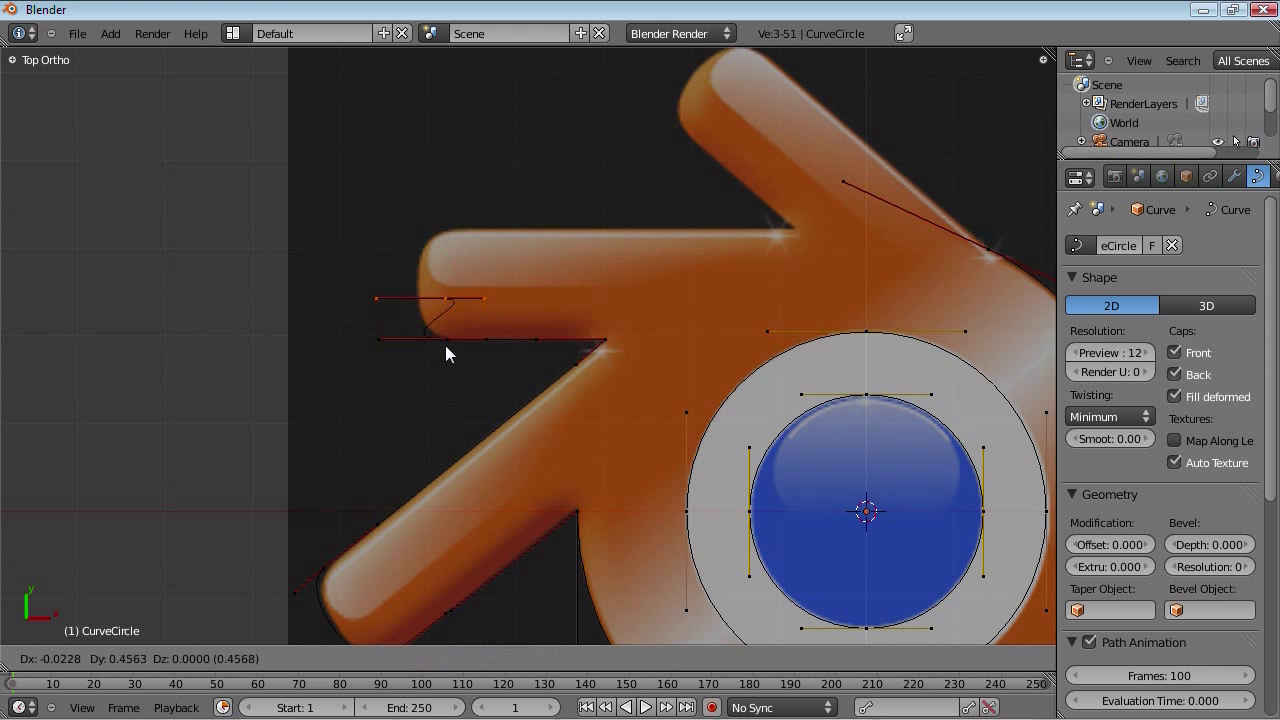
pyautogui.press('y')
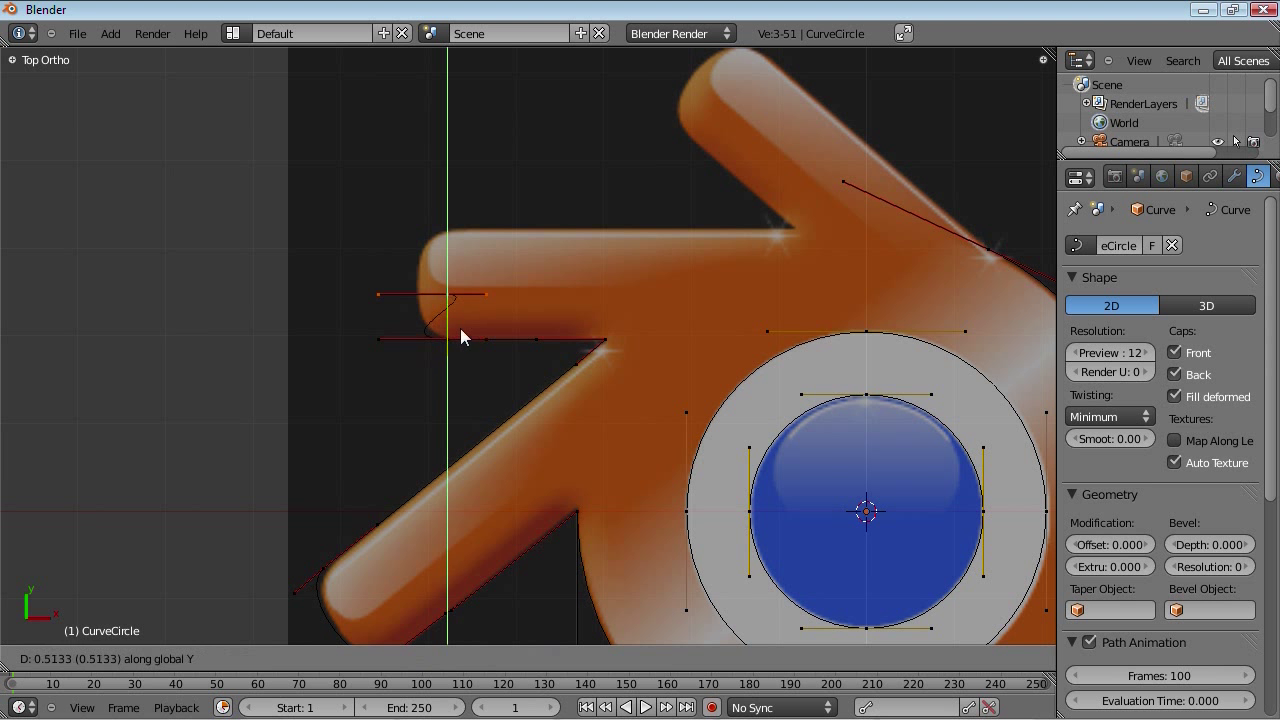
pyautogui.click(486, 330)
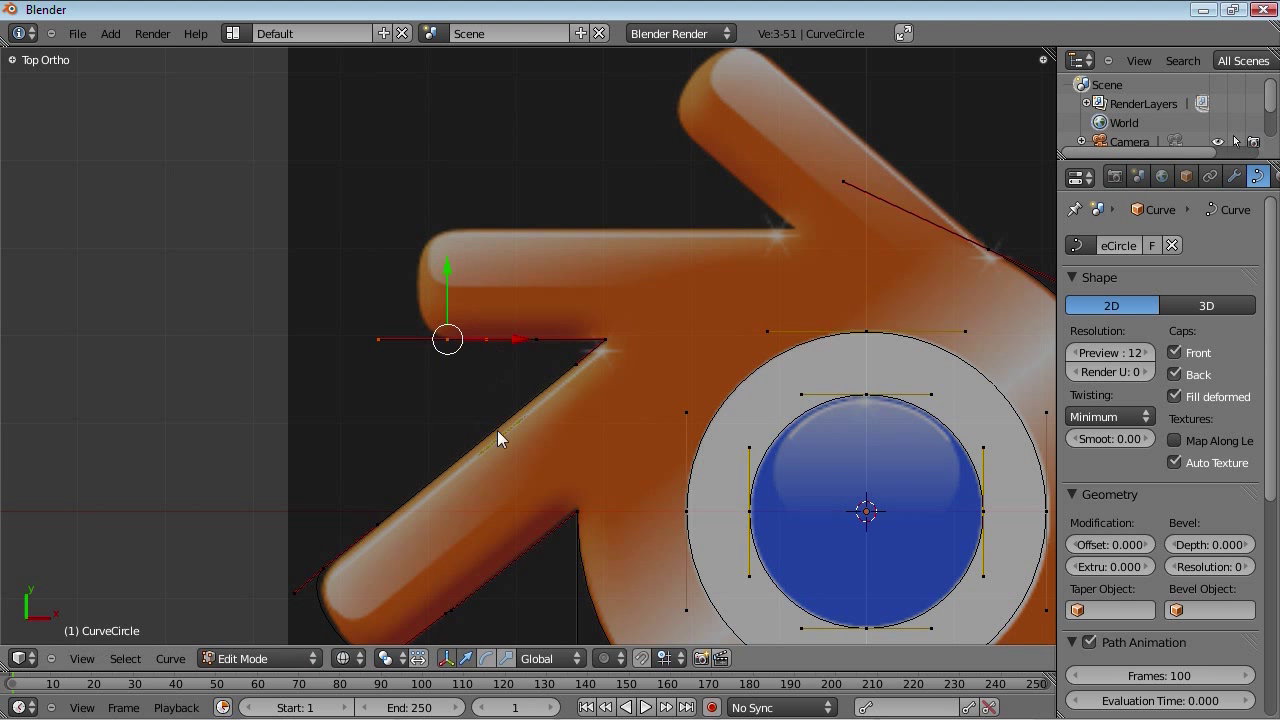
pyautogui.press('g')
pyautogui.press('y')
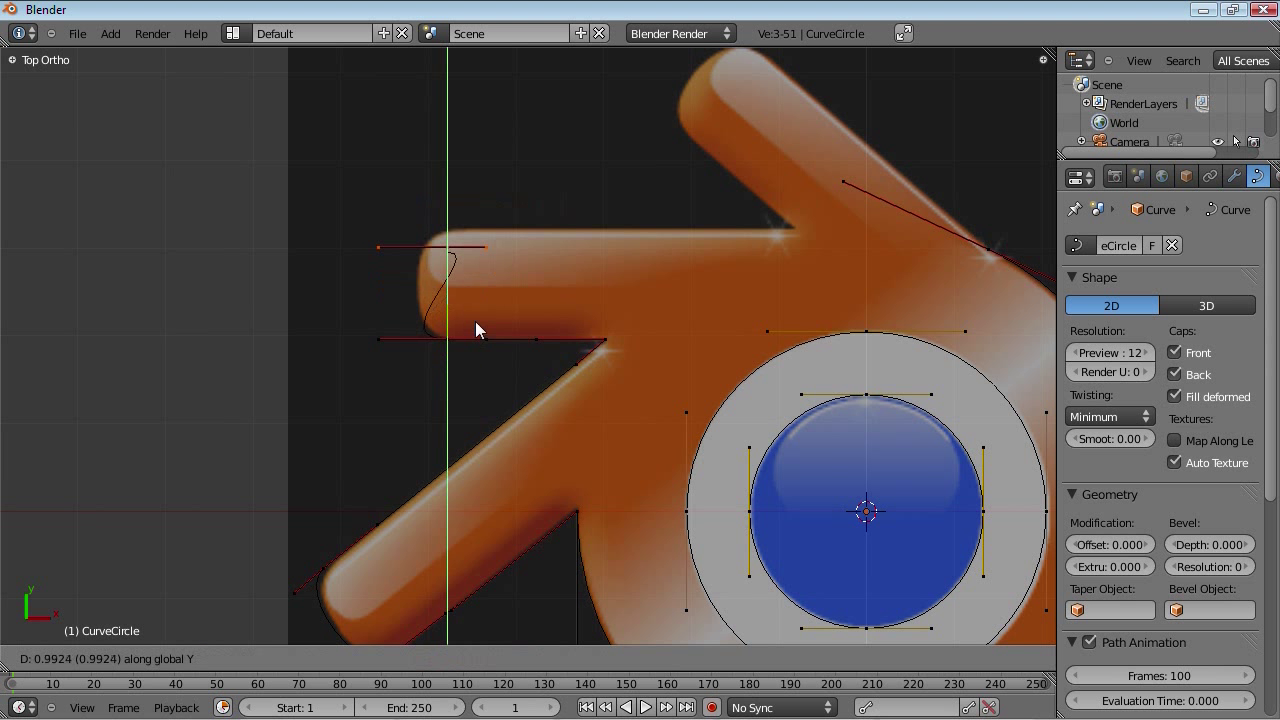
pyautogui.click(501, 312)
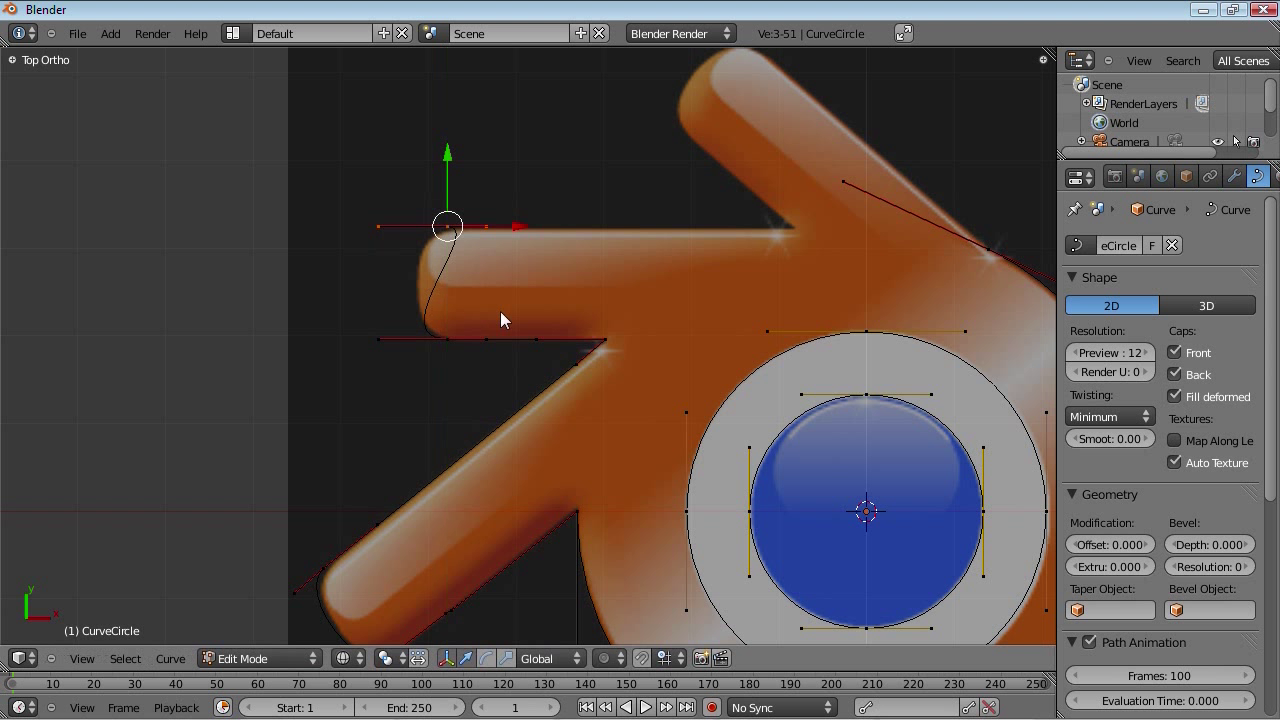
# Step: Rotate the horizontal arm's upper tip point handles 180° and fine-tune the point along Y onto the upper edge
pyautogui.write('r180')
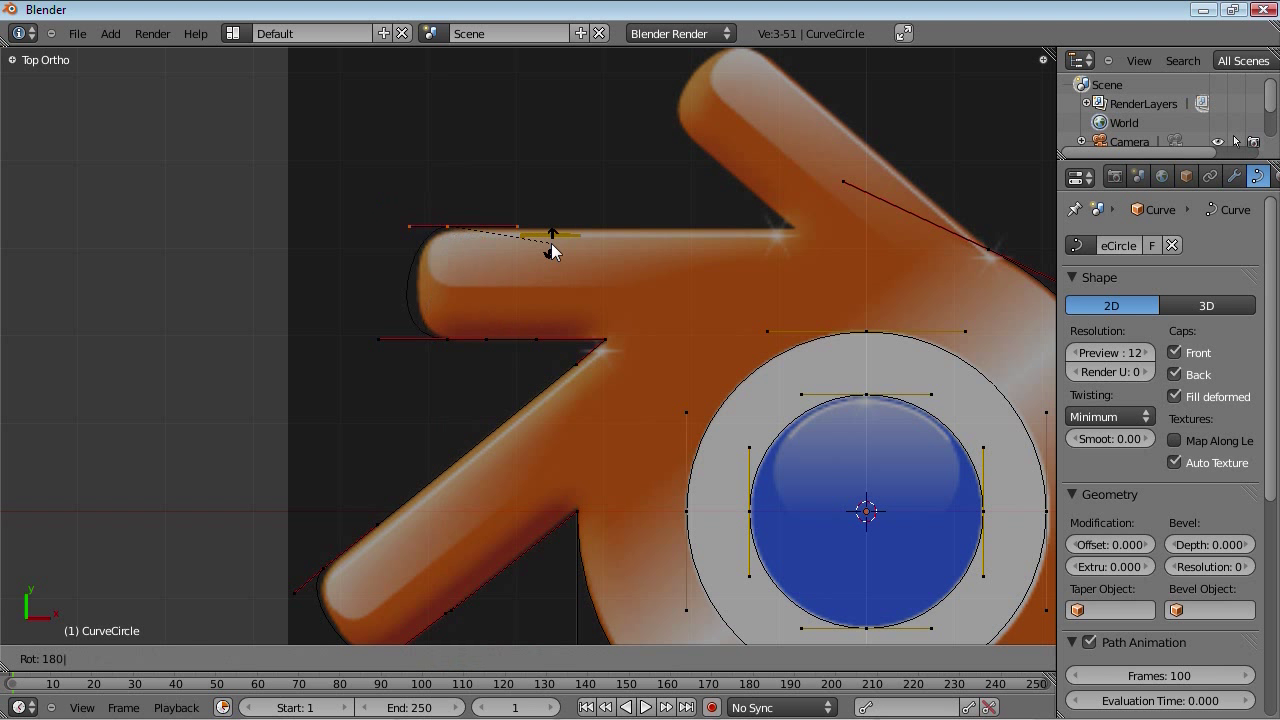
pyautogui.press('Return')
pyautogui.press('g')
pyautogui.press('y')
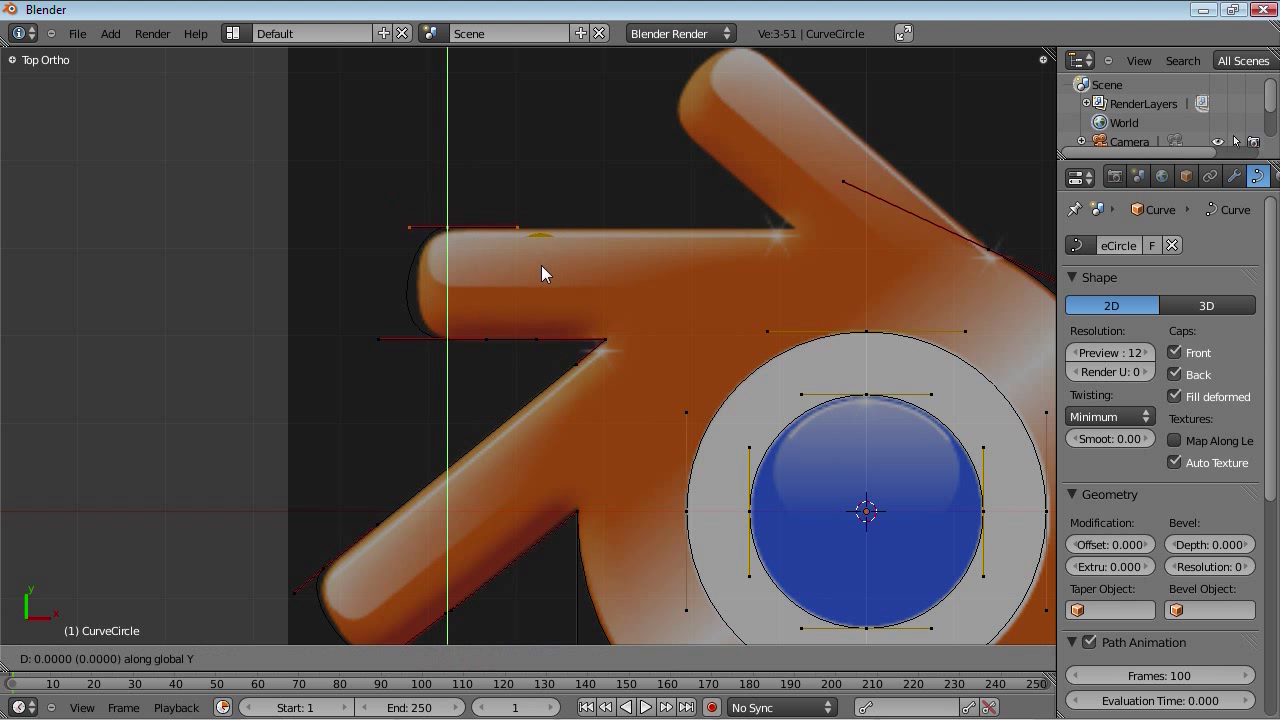
pyautogui.click(541, 266)
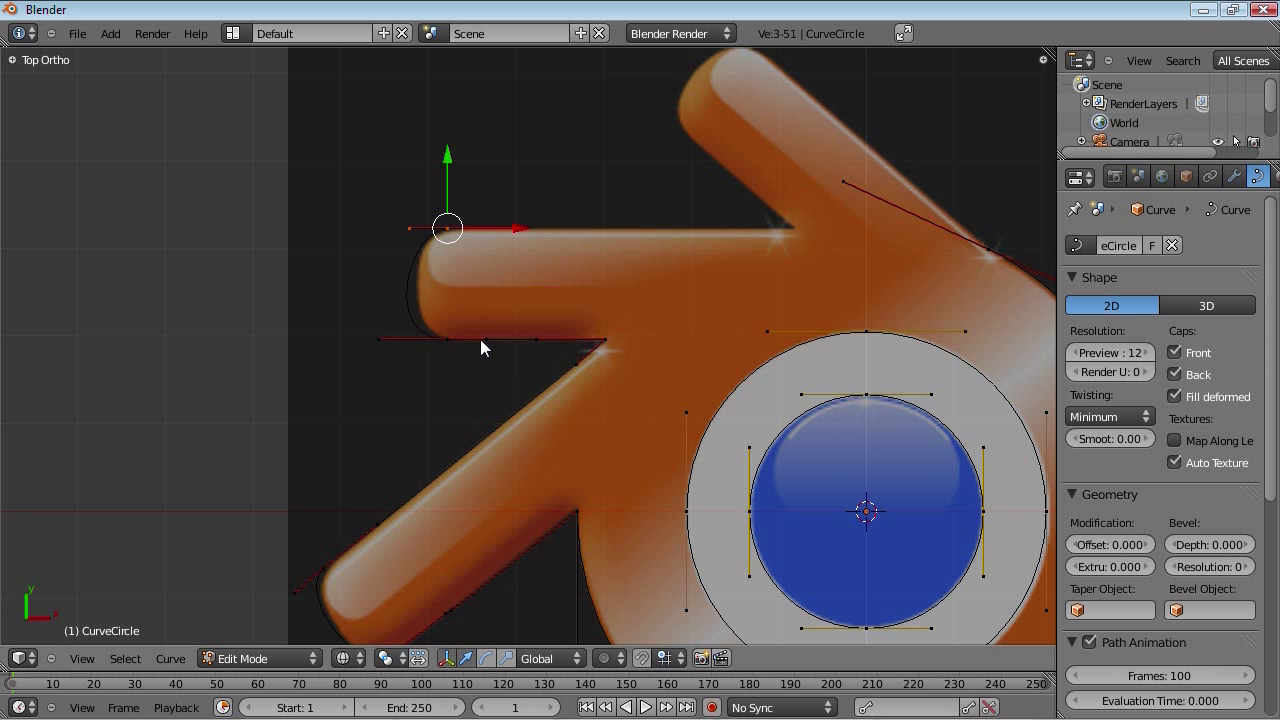
# Step: Show the numeric transform properties of the horizontal arm's lower tip point in global coordinates
pyautogui.rightClick(456, 339)
pyautogui.press('n')
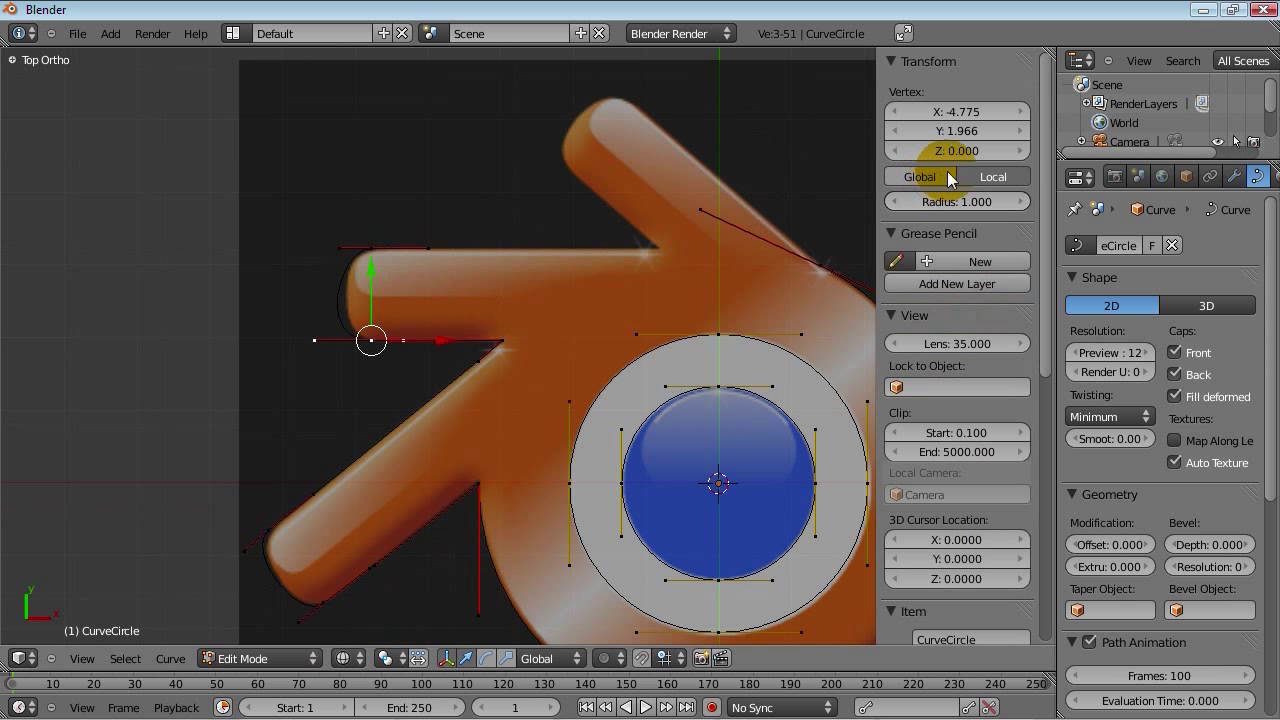
pyautogui.click(913, 183)
pyautogui.click(915, 177)
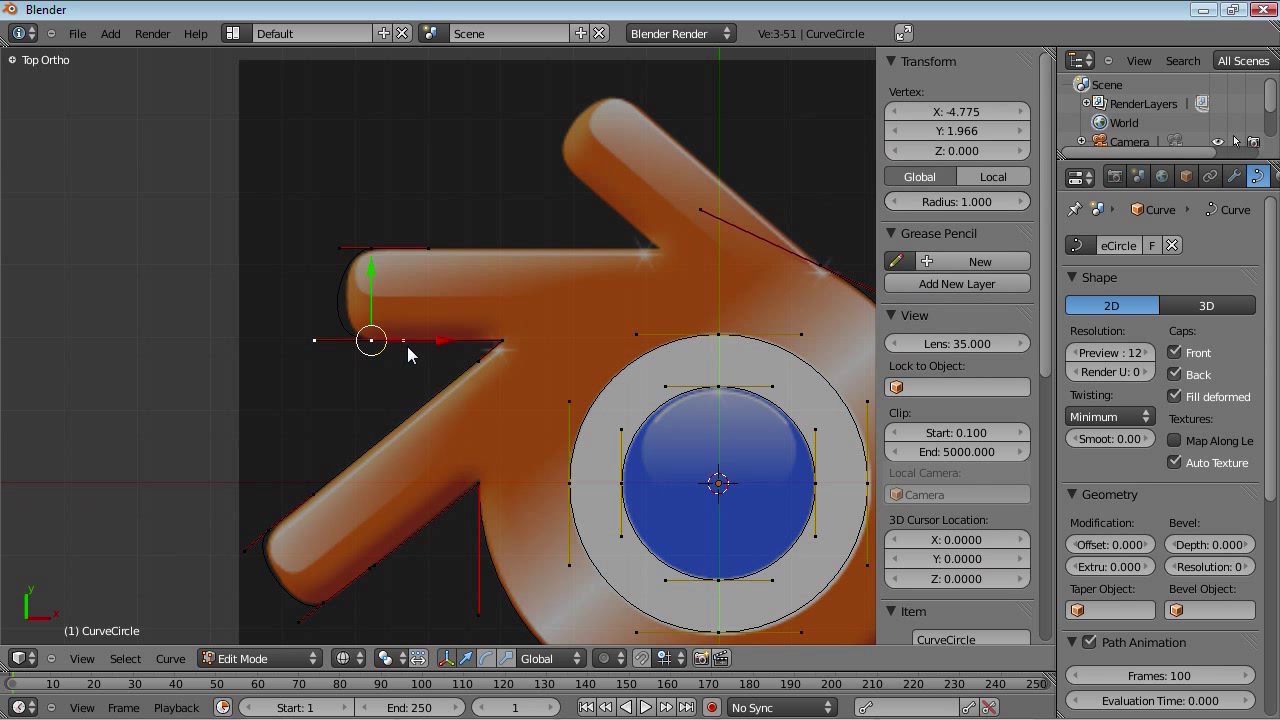
# Step: Set the X coordinate of the upper tip point's outer handle to -5.565, matching the lower tip point's outer handle
pyautogui.moveTo(365, 355); pyautogui.dragTo(403, 343)
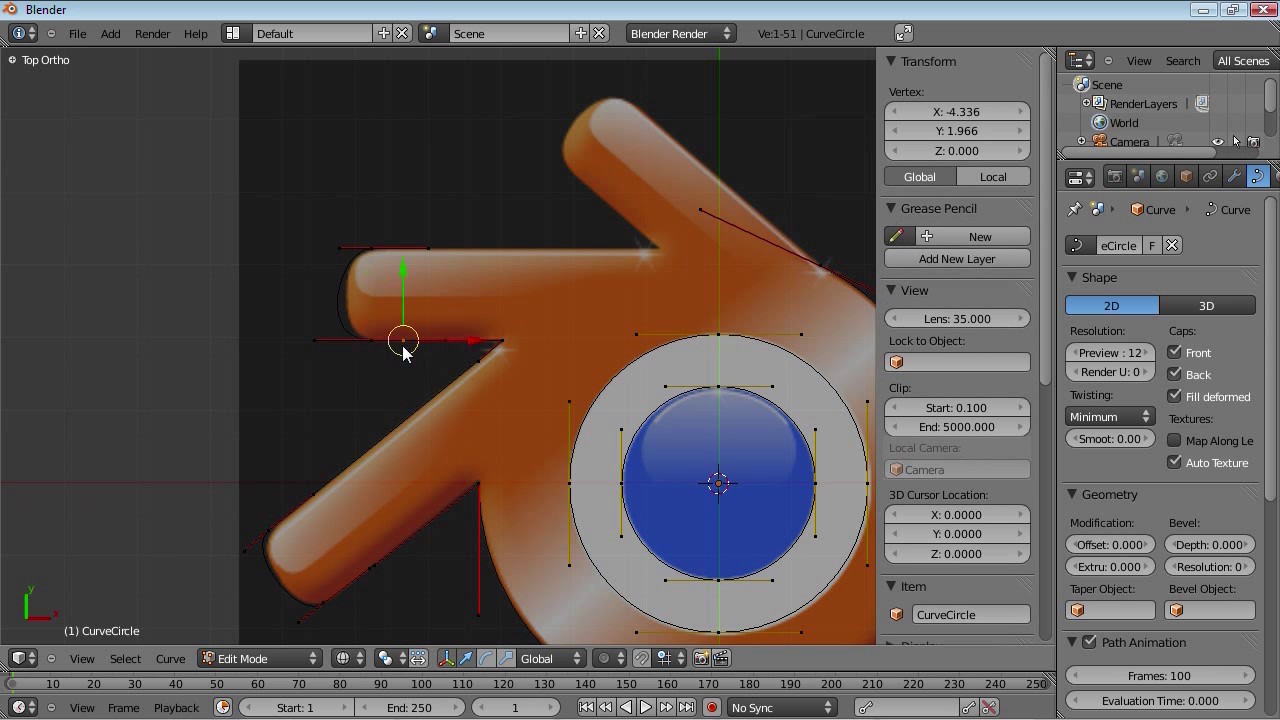
pyautogui.rightClick(375, 250)
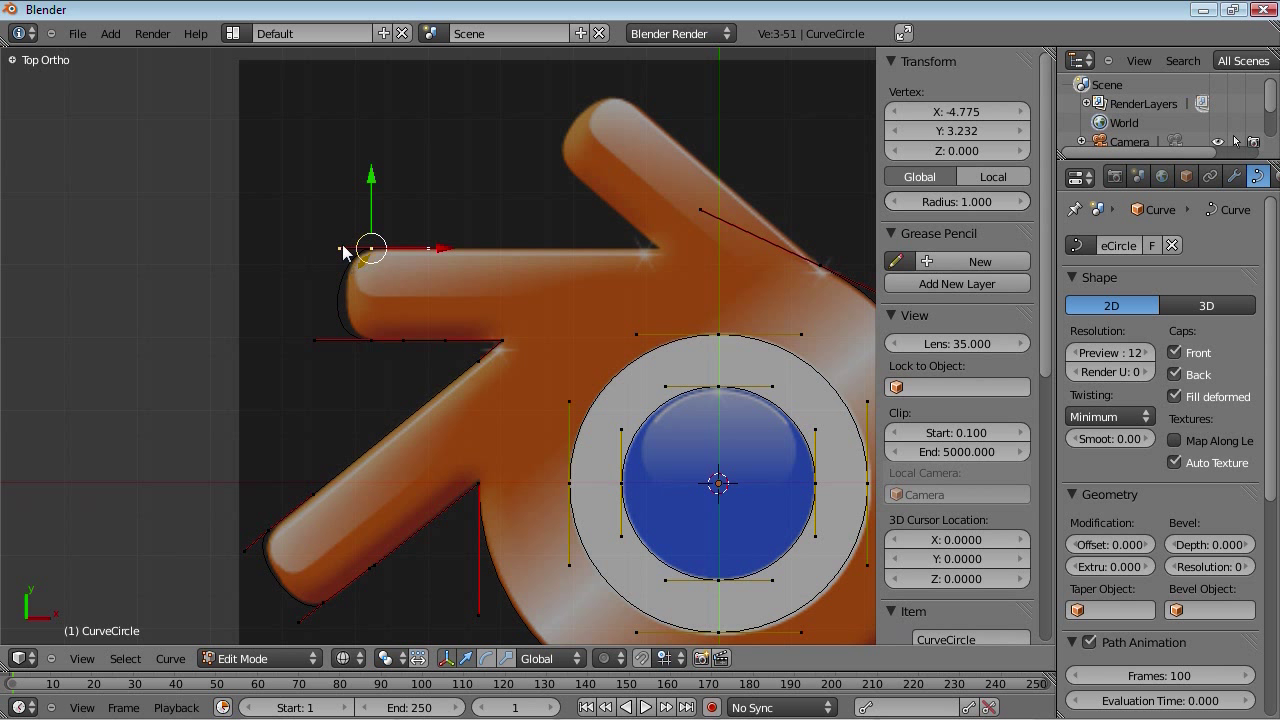
pyautogui.moveTo(362, 250); pyautogui.dragTo(340, 252)
pyautogui.rightClick(315, 340)
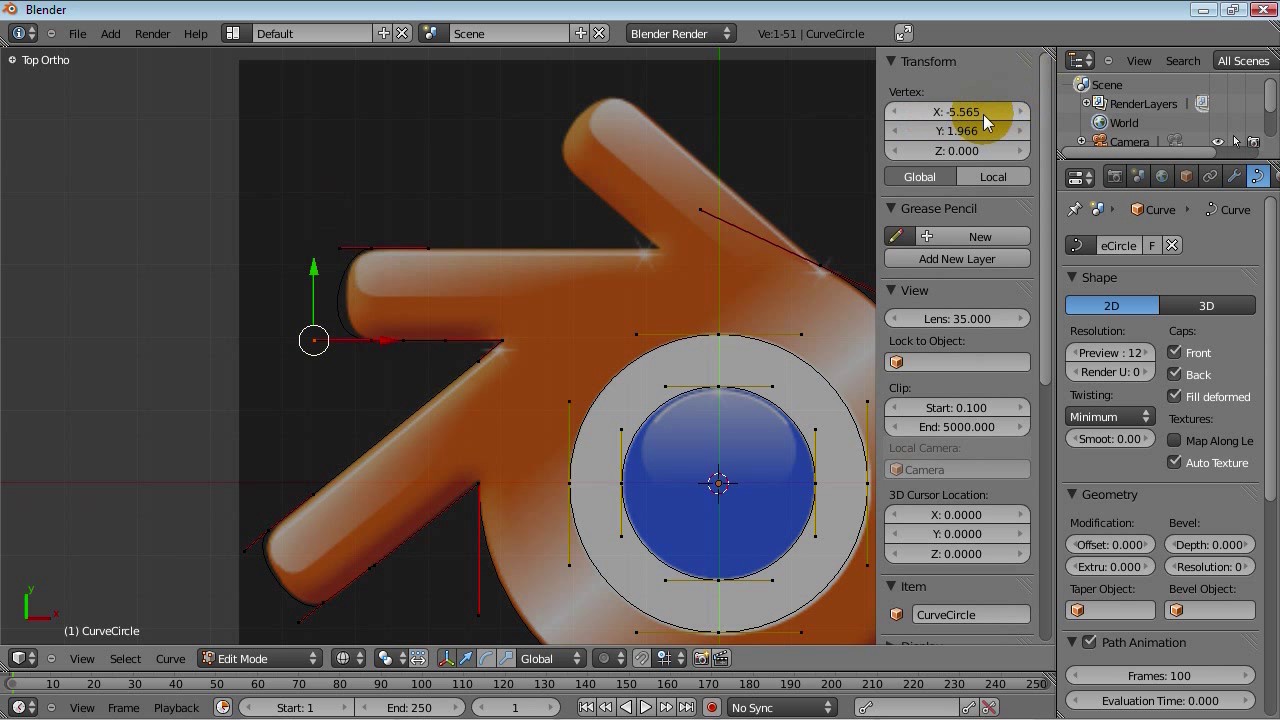
pyautogui.rightClick(330, 251)
pyautogui.click(910, 111)
pyautogui.write('-5.565')
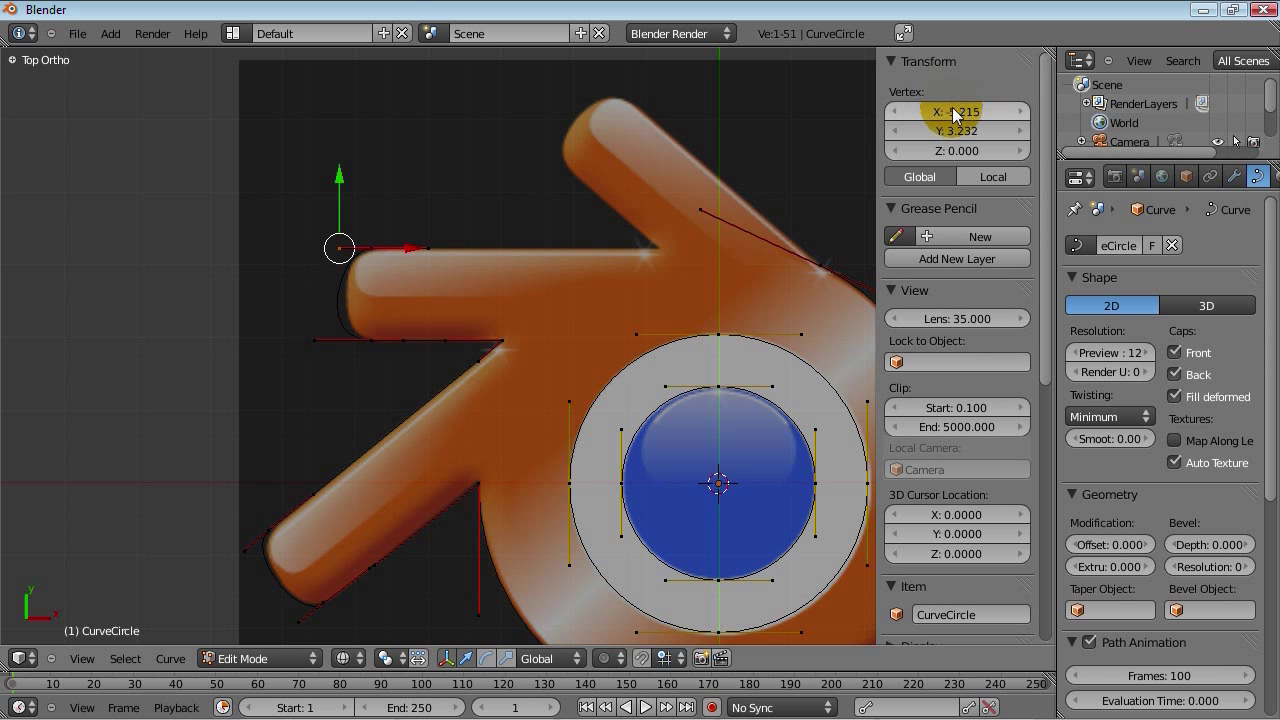
pyautogui.click(893, 140)
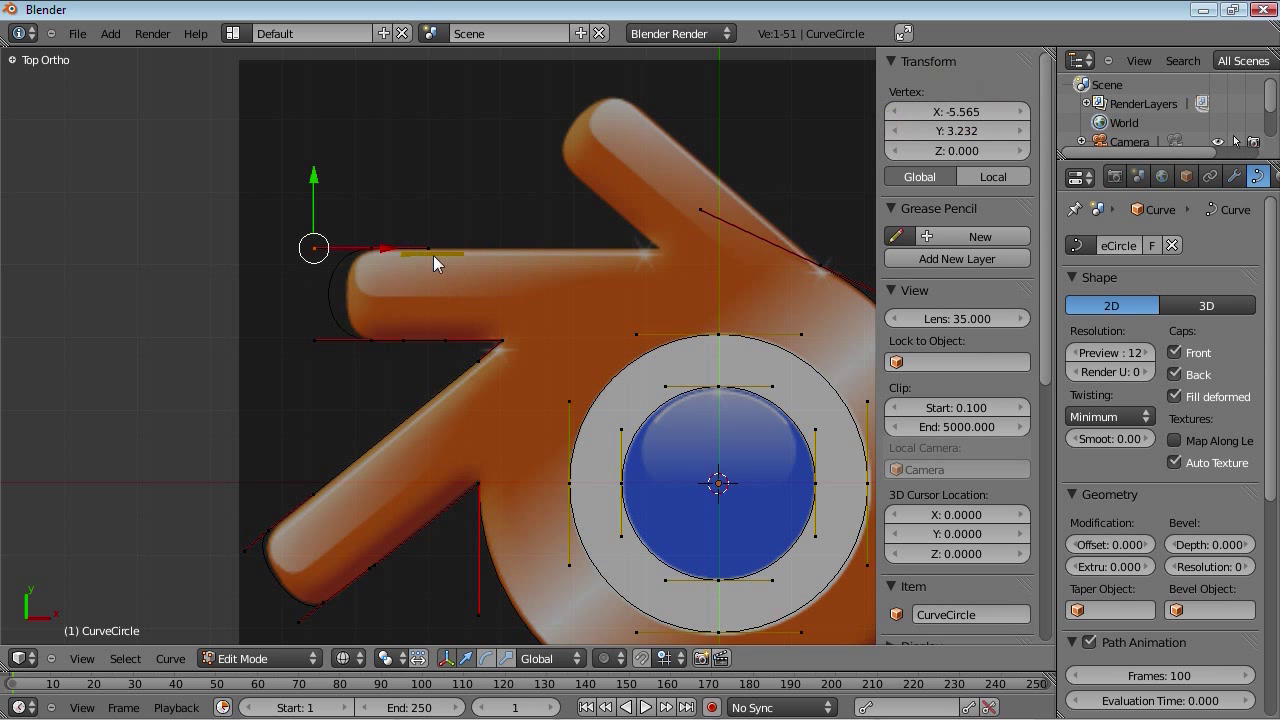
# Step: Set the X coordinate of the upper tip point's inner handle to -4.336, matching the lower tip point's inner handle
pyautogui.moveTo(433, 255); pyautogui.dragTo(513, 271)
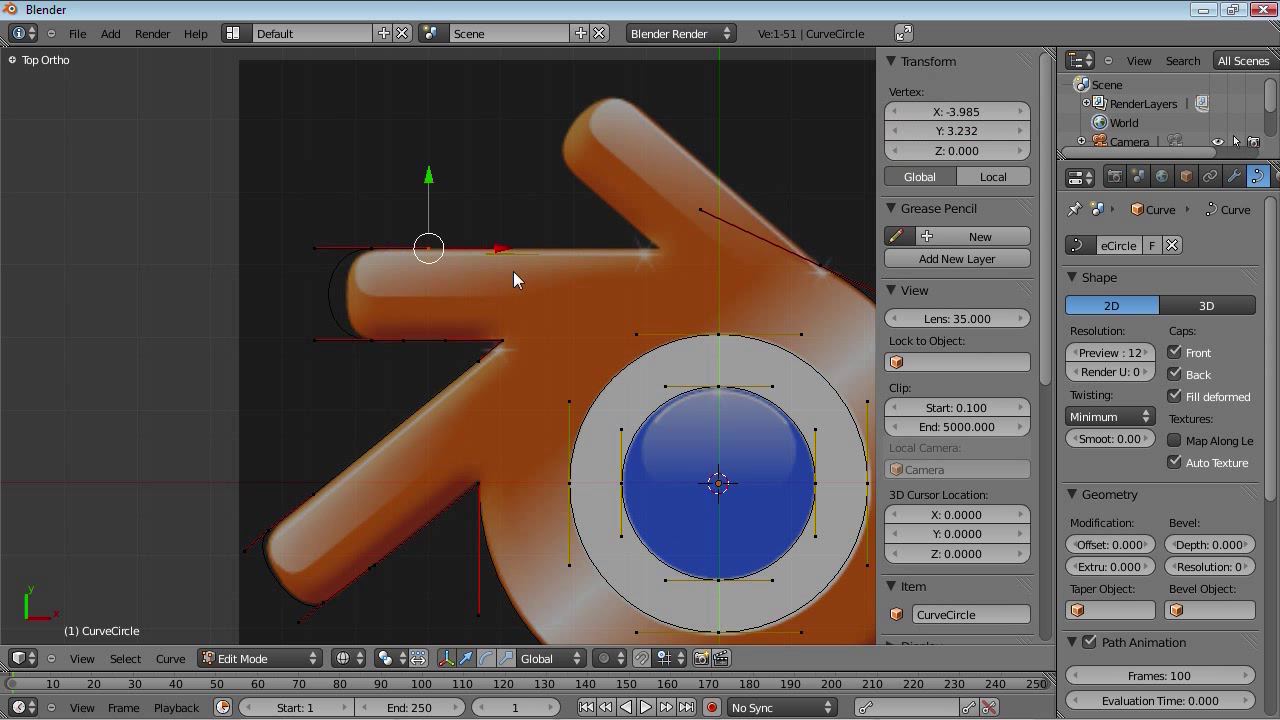
pyautogui.rightClick(407, 339)
pyautogui.click(948, 110)
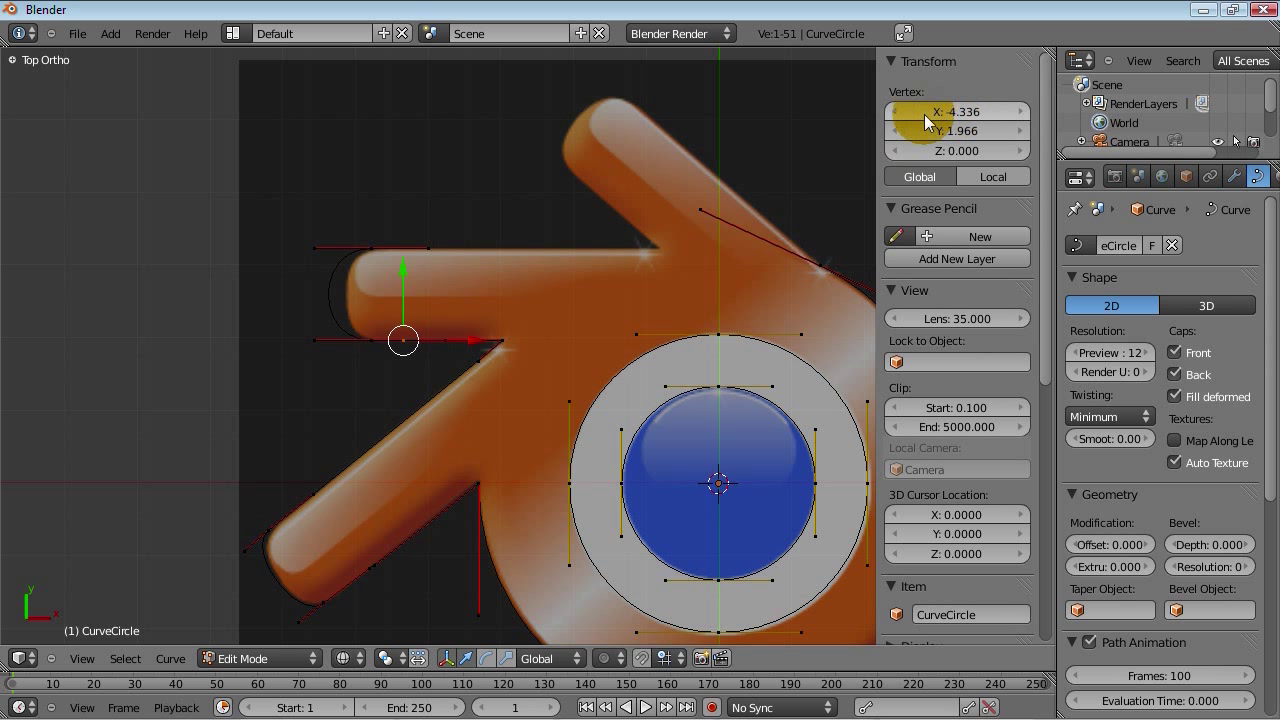
pyautogui.rightClick(429, 240)
pyautogui.click(970, 110)
pyautogui.write('-4.336')
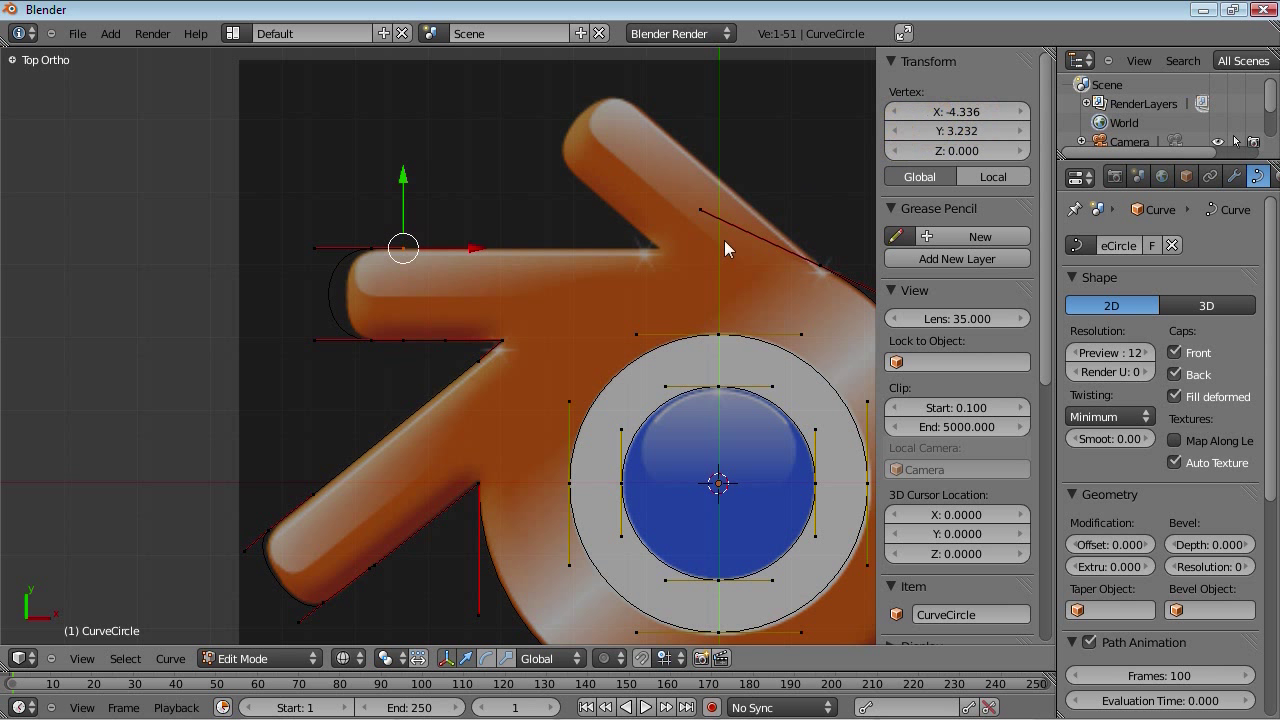
# Step: Move both outer handles of the horizontal arm's tip together along X to about -5.290 so the curve fits the rounded end
pyautogui.press('a')
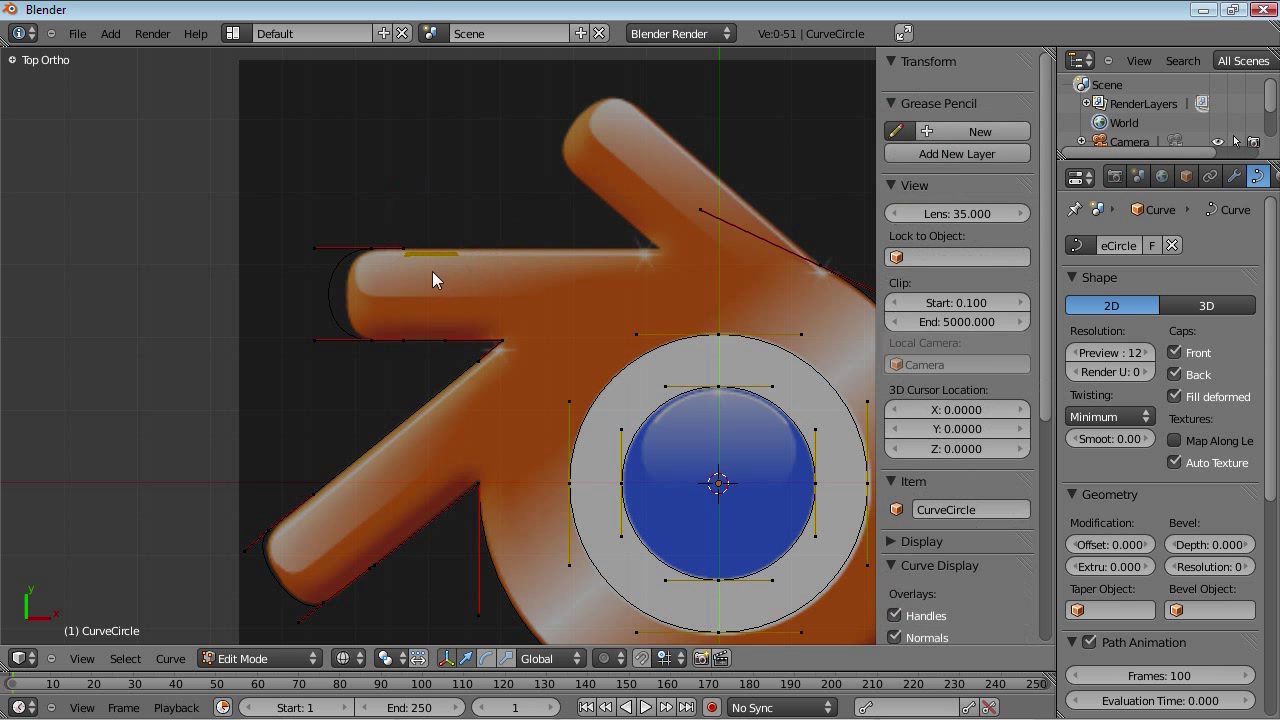
pyautogui.rightClick(316, 248)
pyautogui.keyDown('shift'); pyautogui.rightClick(315, 340); pyautogui.keyUp('shift')
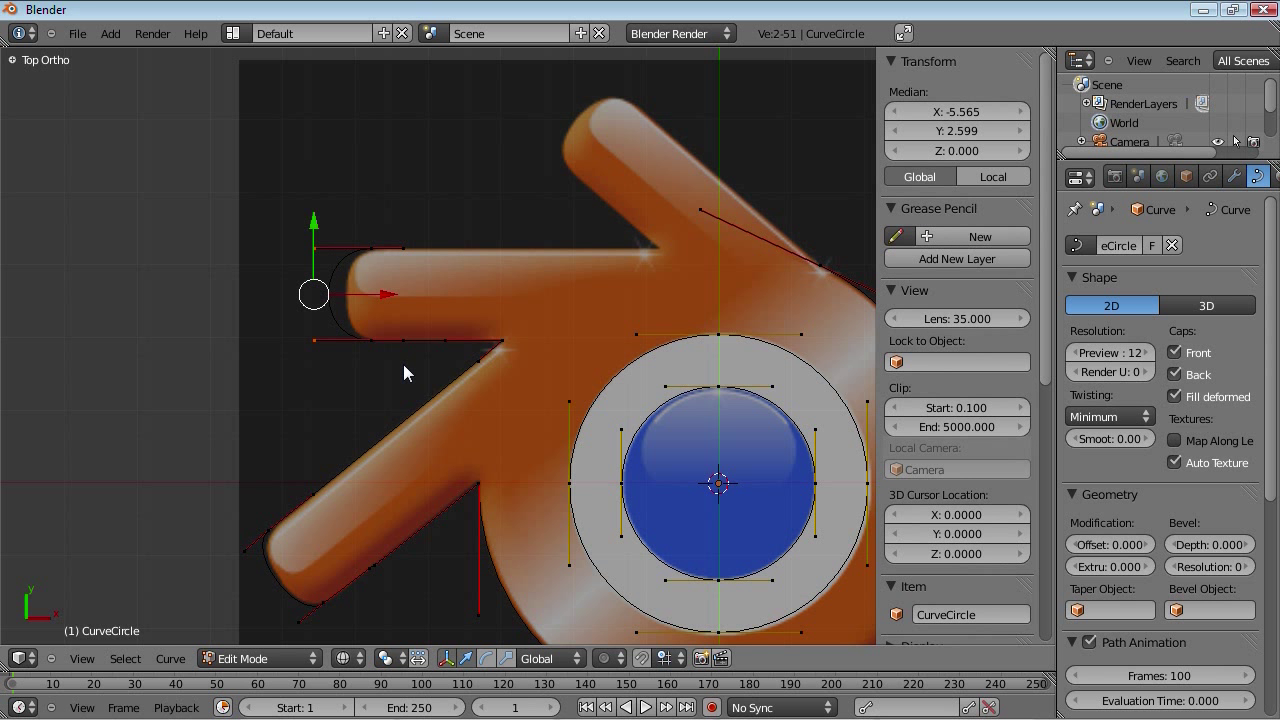
pyautogui.press('g')
pyautogui.press('x')
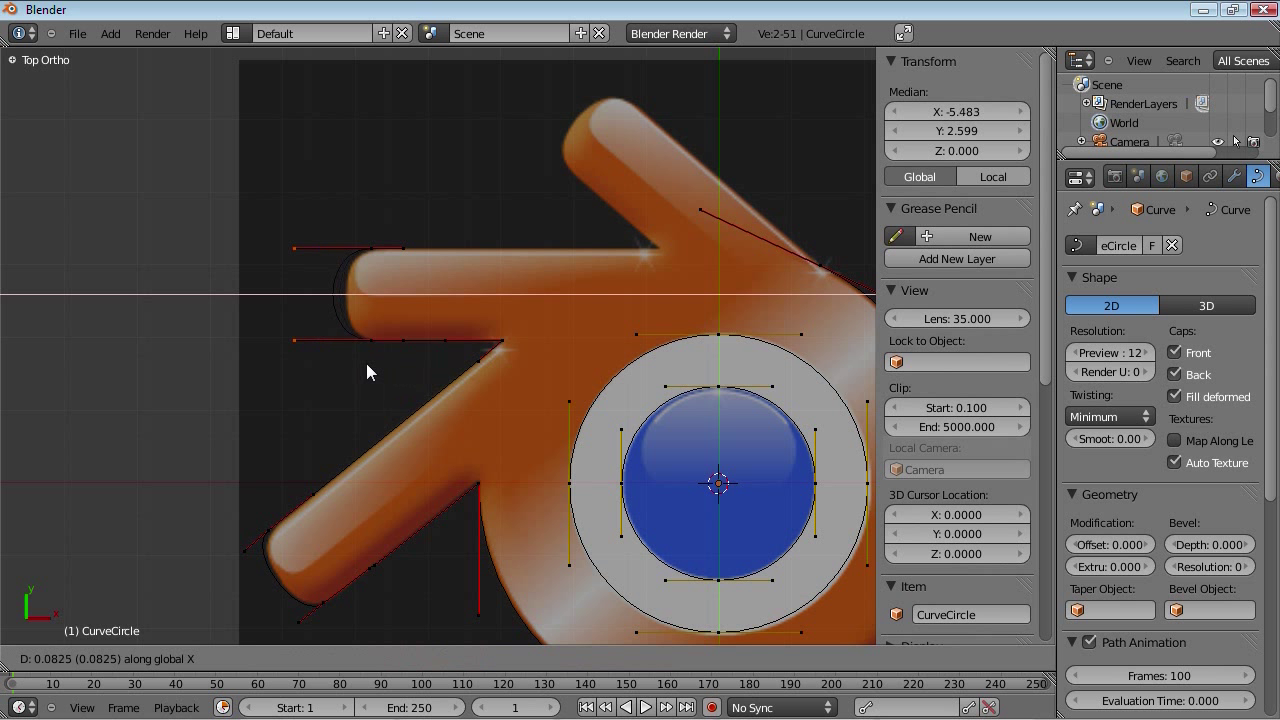
pyautogui.click(423, 380)
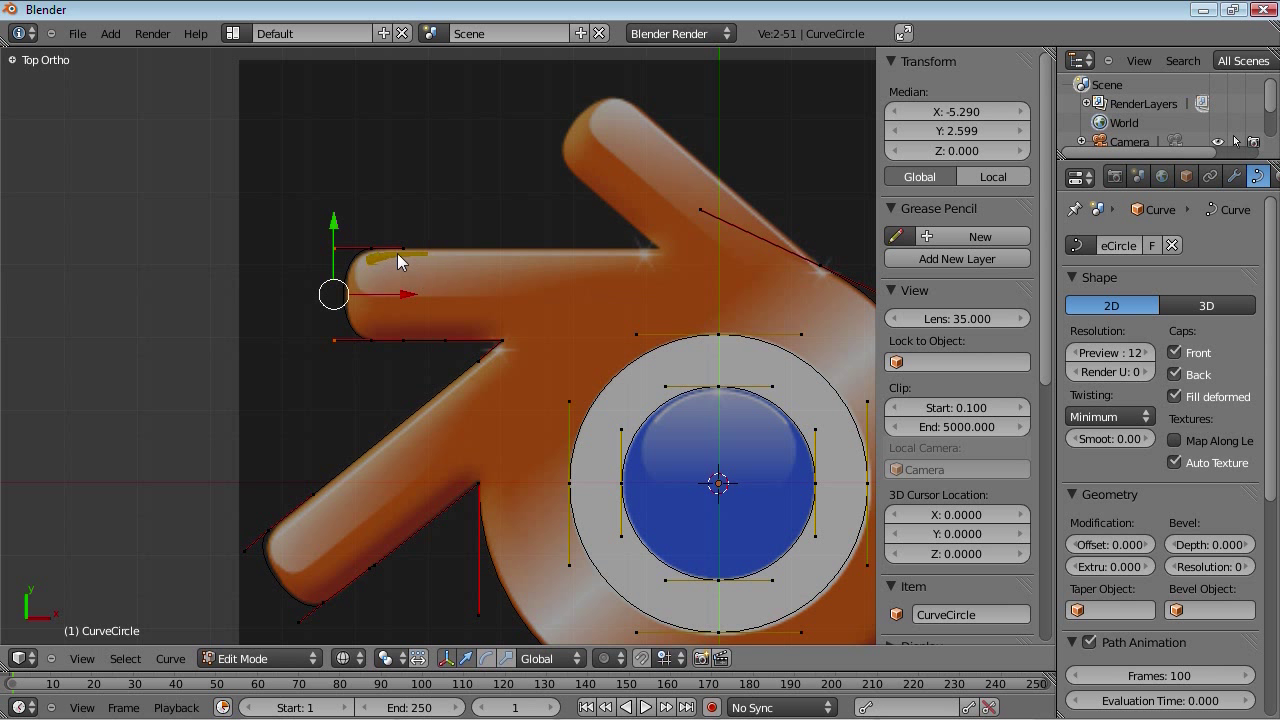
# Step: Extrude the horizontal arm's upper tip point about 3.93 along X to the notch below the upper arm
pyautogui.rightClick(399, 251)
pyautogui.rightClick(373, 248)
pyautogui.press('g')
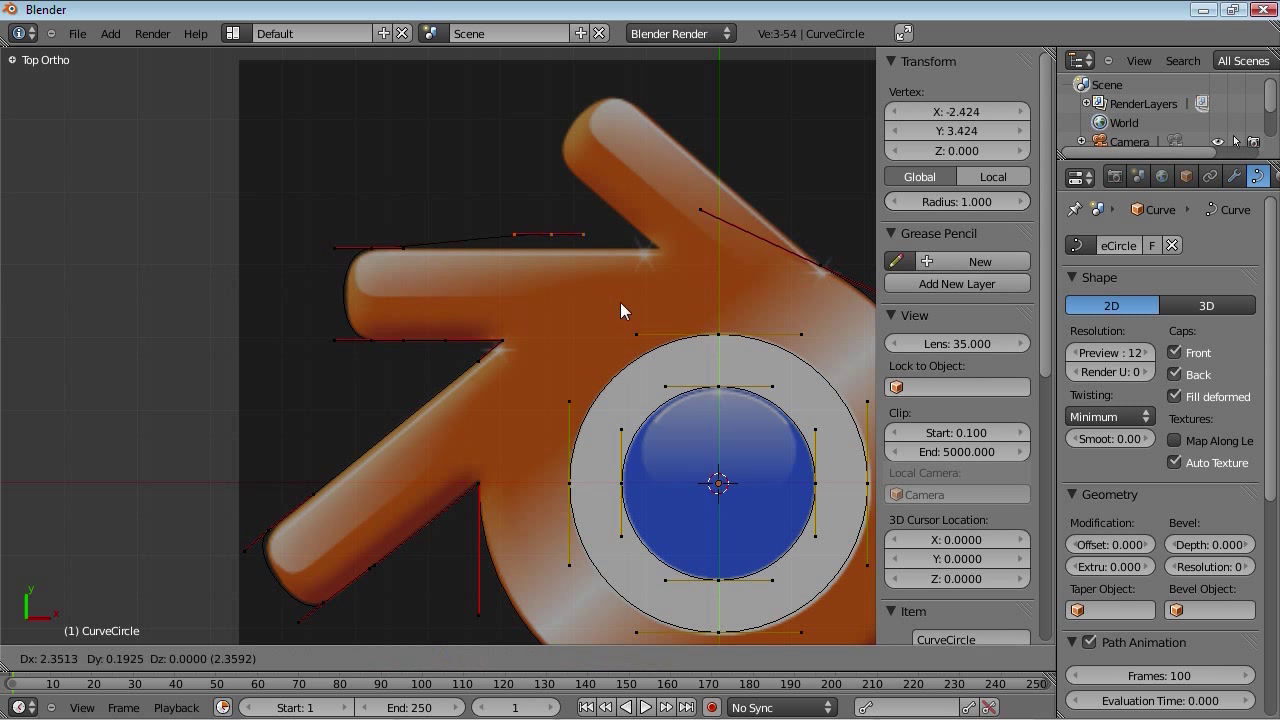
pyautogui.press('x')
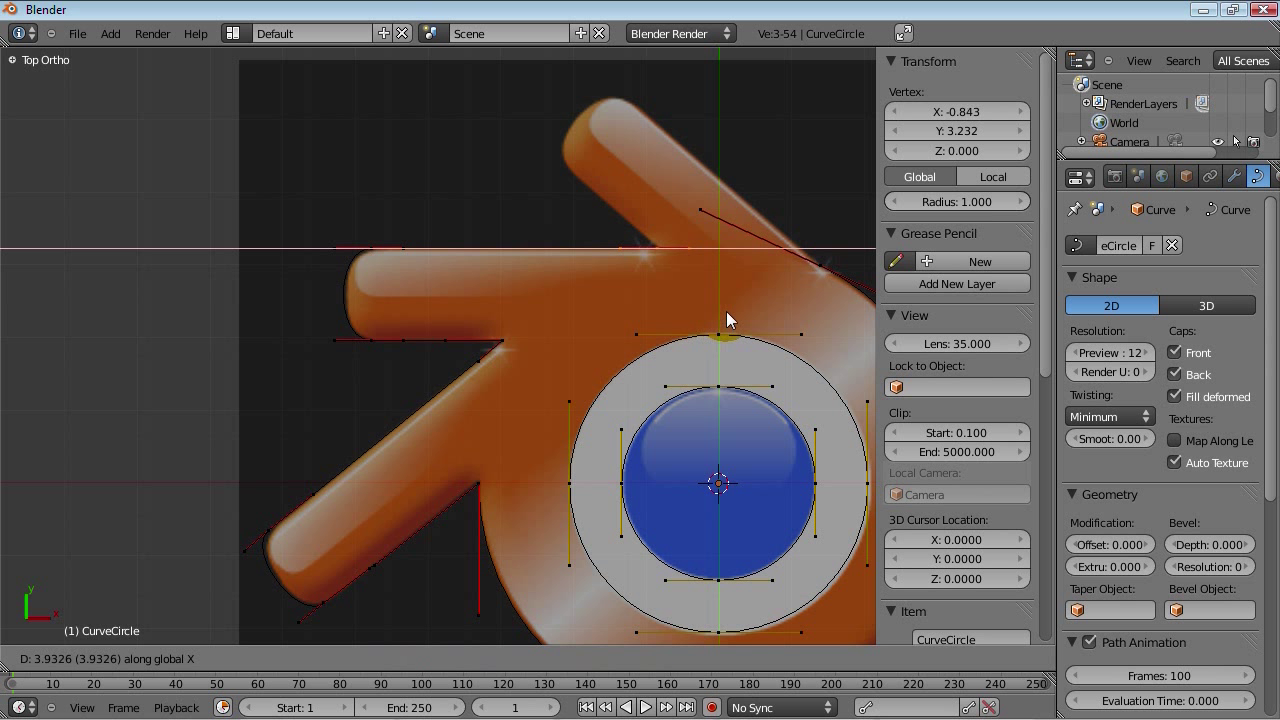
pyautogui.click(721, 313)
# Step: Extrude the notch point to the upper arm's lower tip corner at about X -1.998, Y 4.291, and rotate its handles along the arm's edge
pyautogui.keyDown('shift'); pyautogui.moveTo(701, 271); pyautogui.dragTo(640, 375, button='middle'); pyautogui.keyUp('shift')
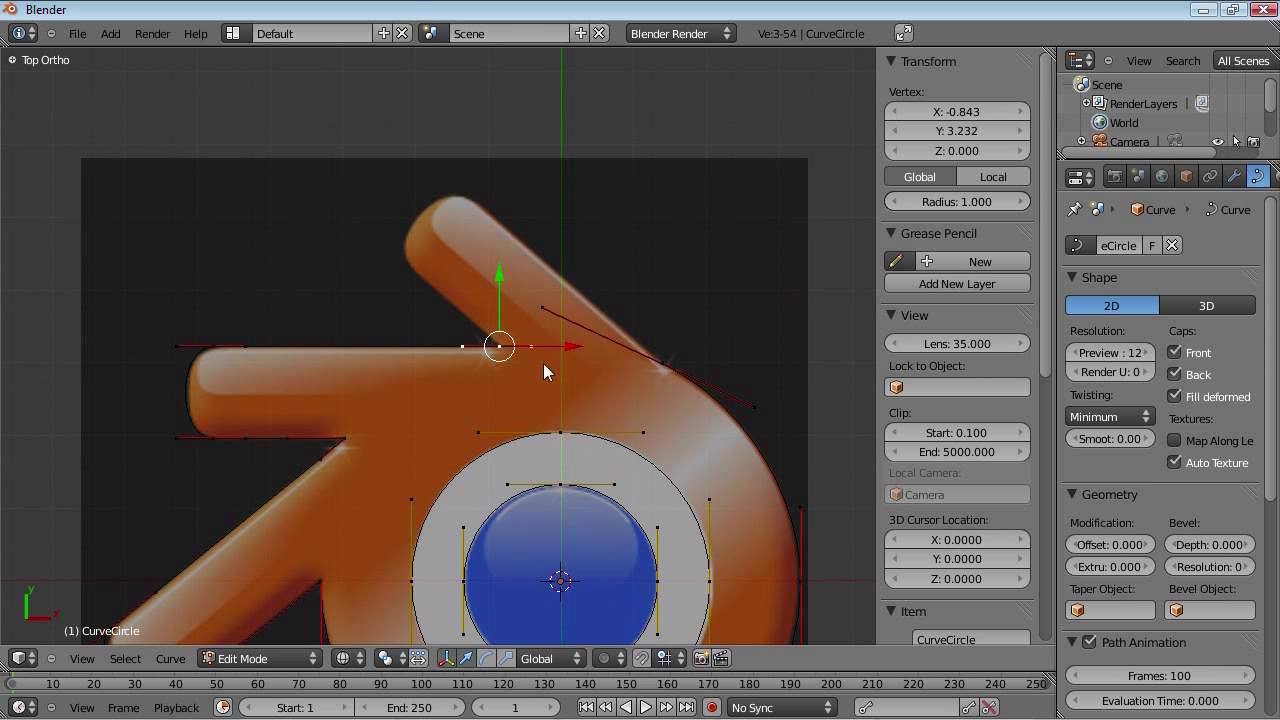
pyautogui.press('g')
pyautogui.click(468, 298)
pyautogui.press('r')
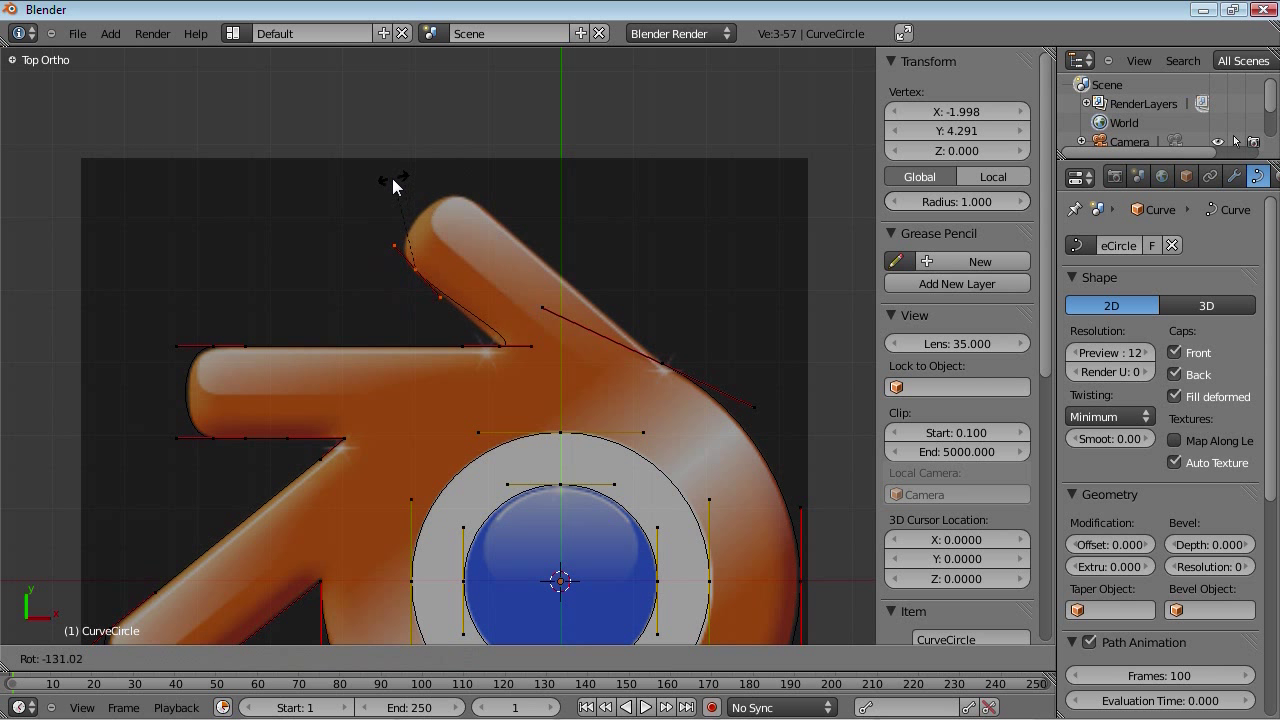
pyautogui.click(472, 305)
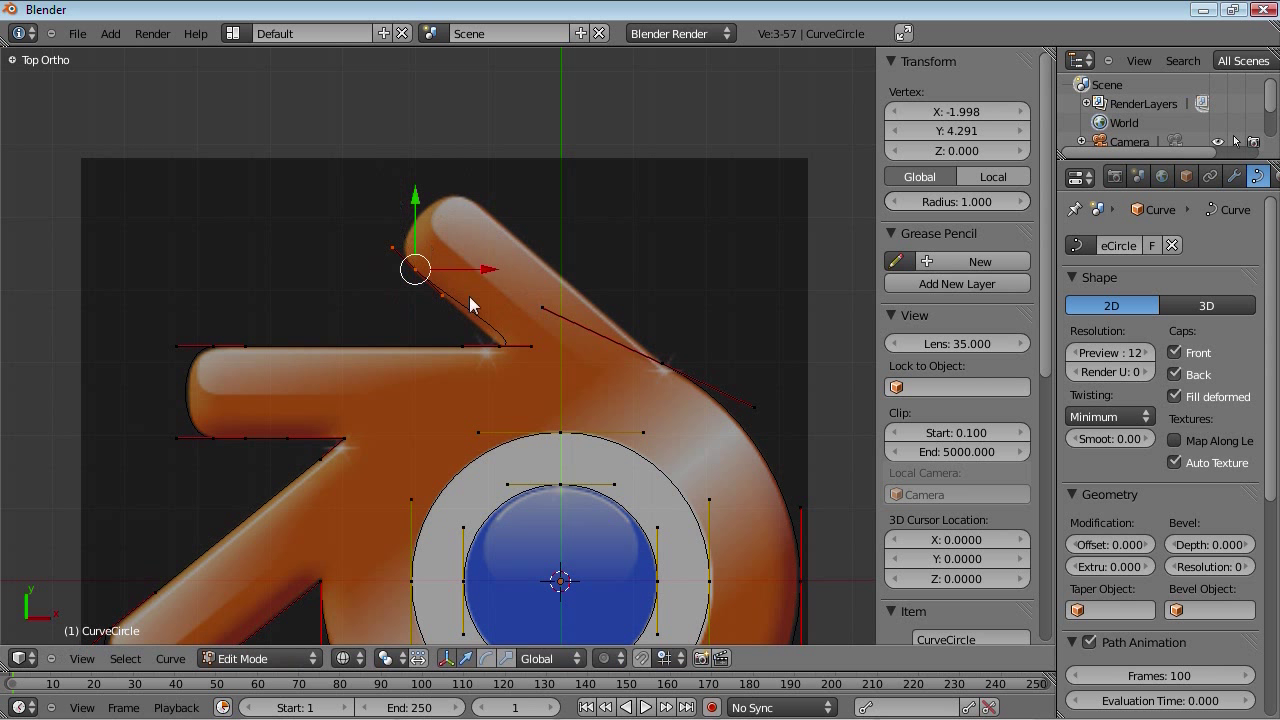
# Step: Rotate the upper notch point's free handle onto the upper arm's lower edge, at about X -1.177, Y 3.517
pyautogui.rightClick(534, 337)
pyautogui.press('r')
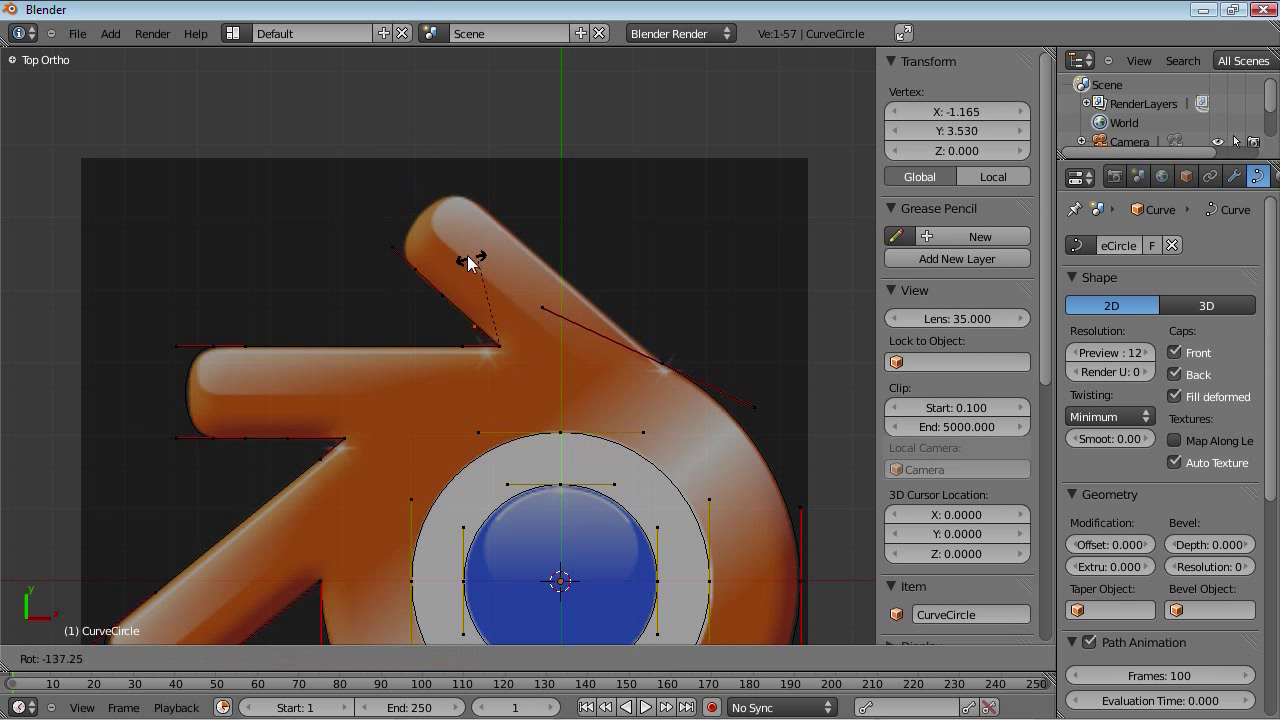
pyautogui.click(480, 251)
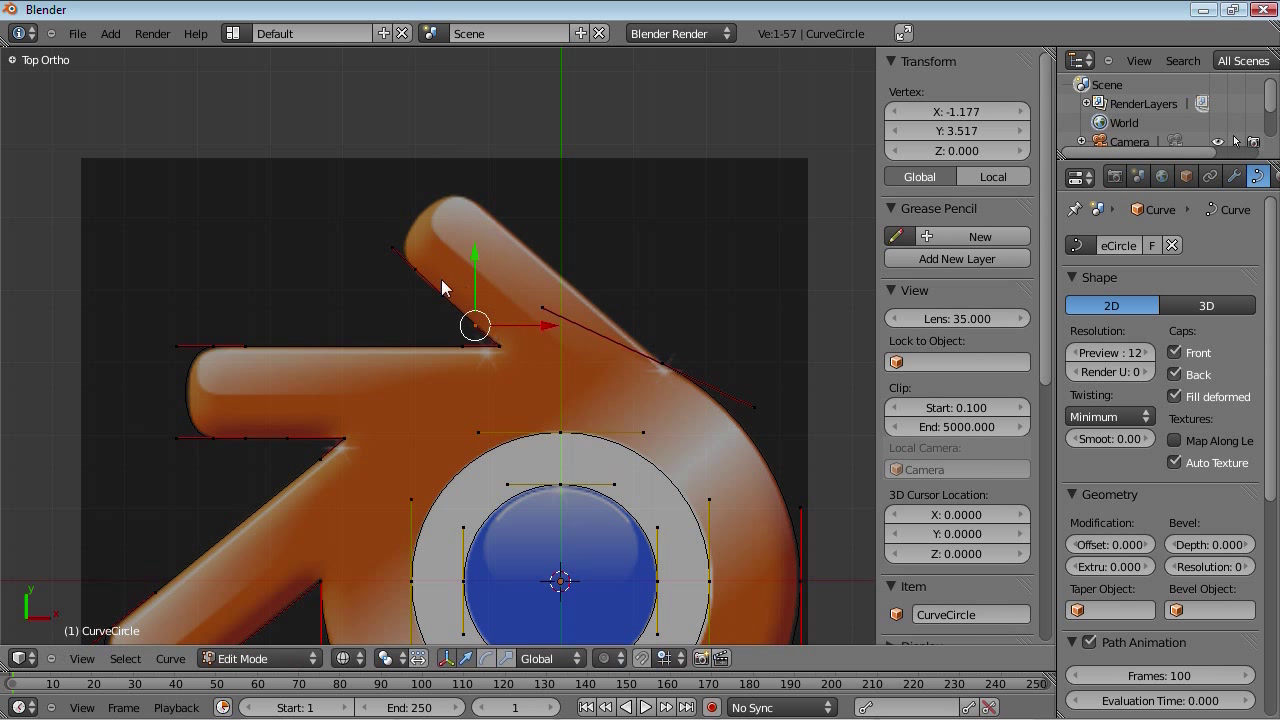
# Step: Extrude the upper arm's lower tip point to the tip's upper corner at about X -1.214, Y 5.239, and rotate its handles 180°
pyautogui.rightClick(420, 271)
pyautogui.press('e')
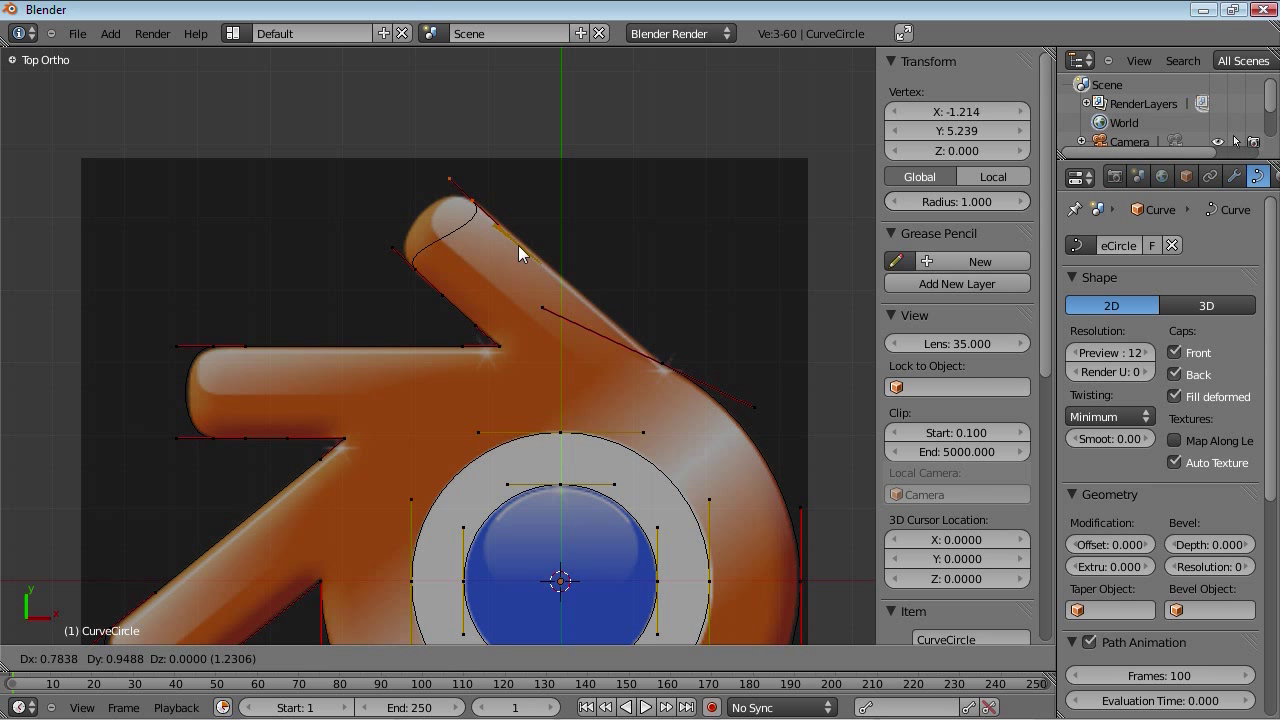
pyautogui.click(518, 245)
pyautogui.press('r')
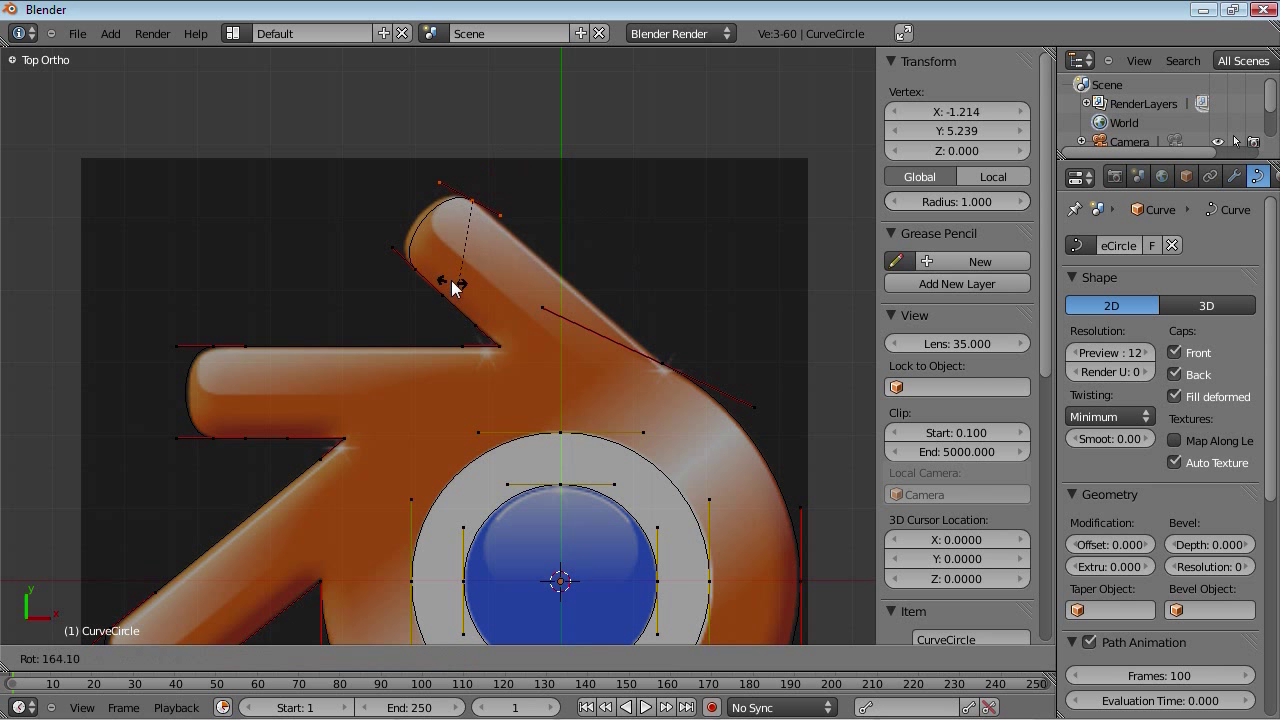
pyautogui.write('180')
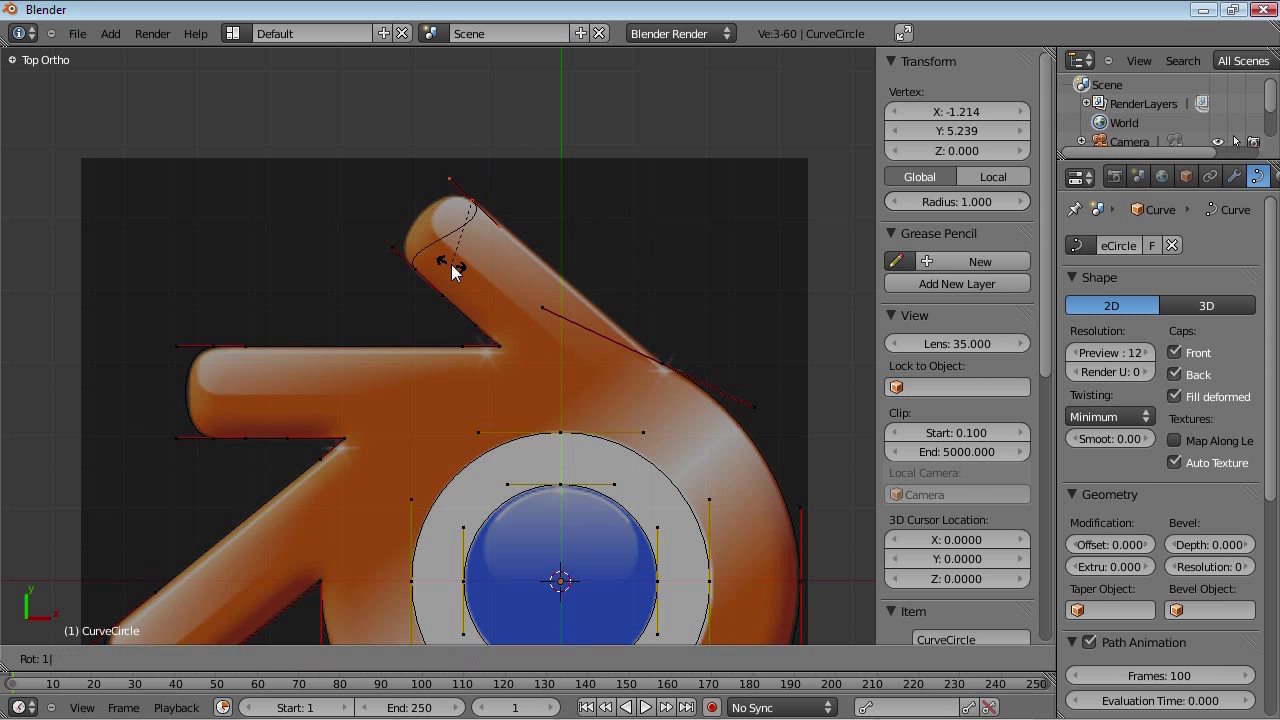
pyautogui.press('Return')
pyautogui.press('r')
pyautogui.press('Escape')
# Step: Move the two outer handles of the upper arm's tip together slightly outward so the curve fits the logo's rounded end
pyautogui.rightClick(410, 240)
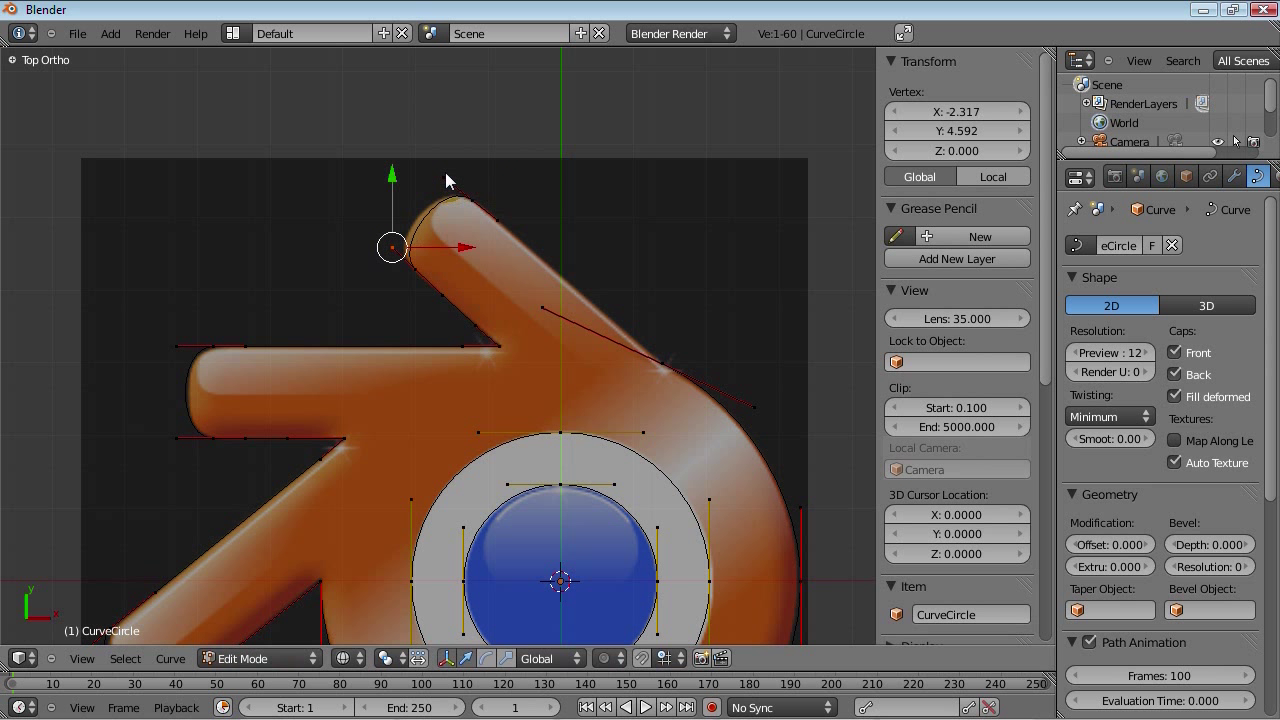
pyautogui.rightClick(446, 176)
pyautogui.keyDown('shift'); pyautogui.rightClick(412, 248); pyautogui.keyUp('shift')
pyautogui.press('g')
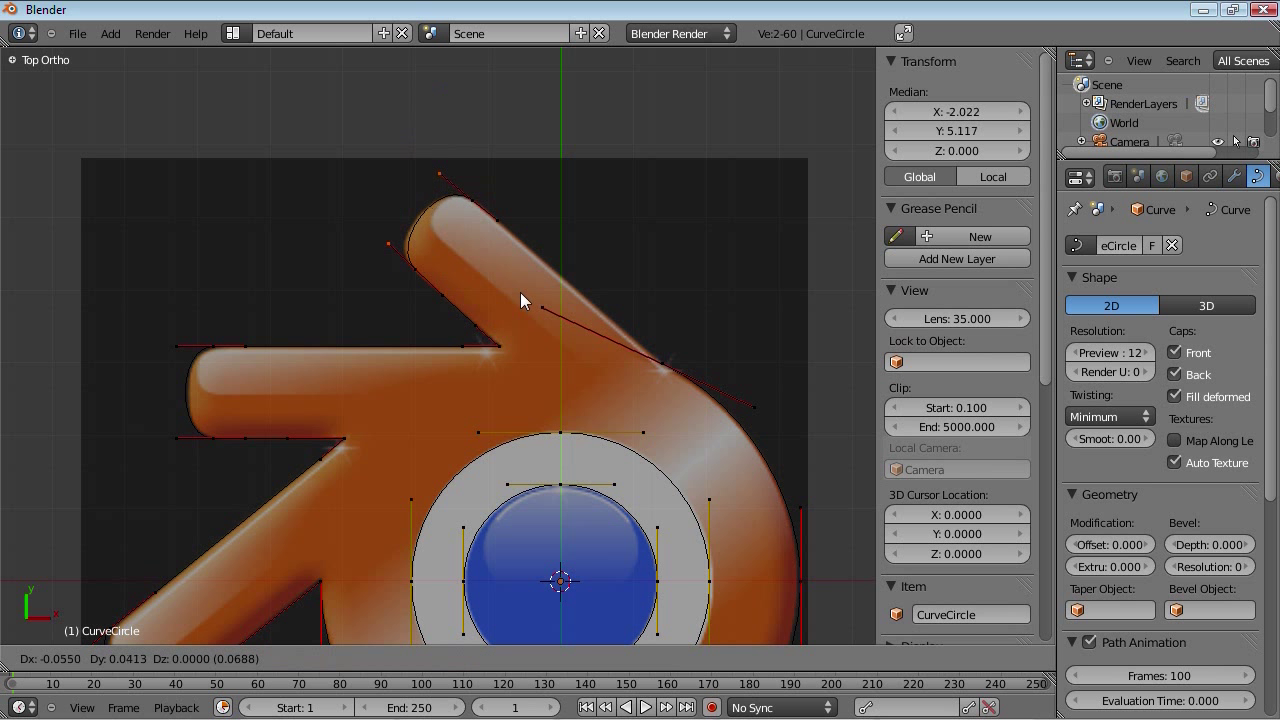
pyautogui.click(515, 290)
pyautogui.rightClick(494, 197)
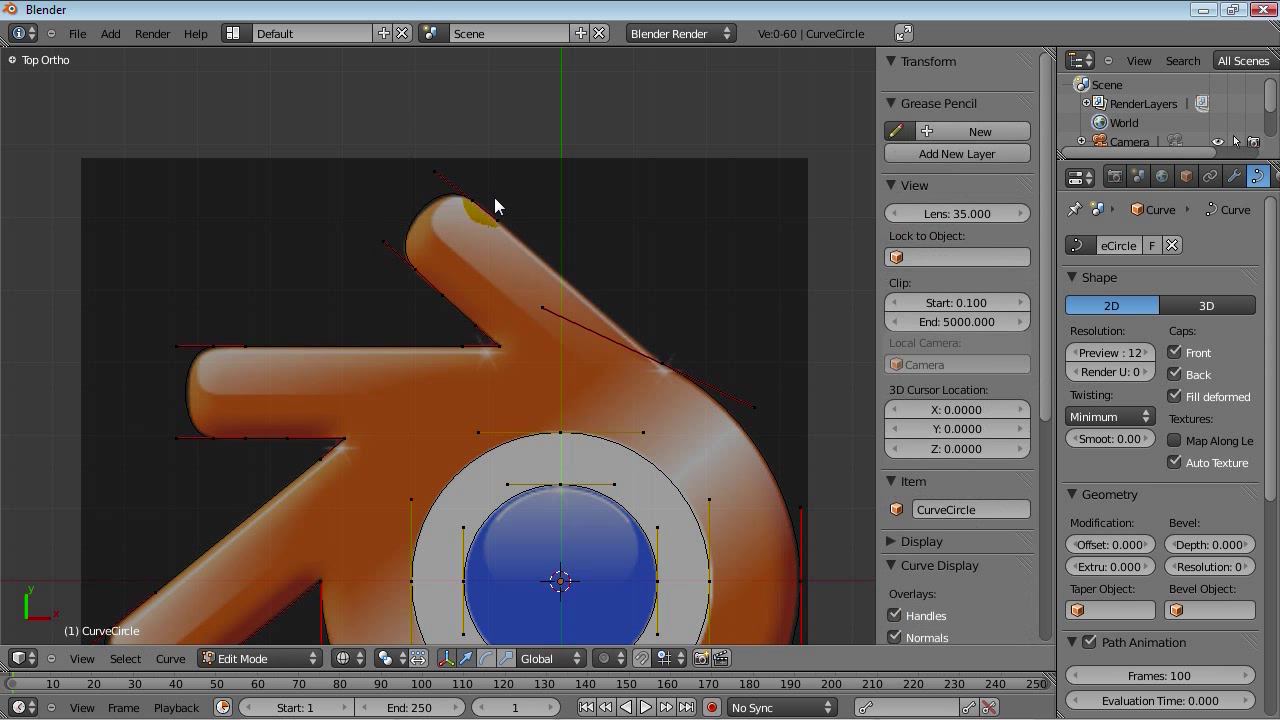
# Step: Rotate the free handle at the upper arm's junction with the round body onto the arm's upper edge, to about X 0.032, Y 4.200
pyautogui.rightClick(541, 307)
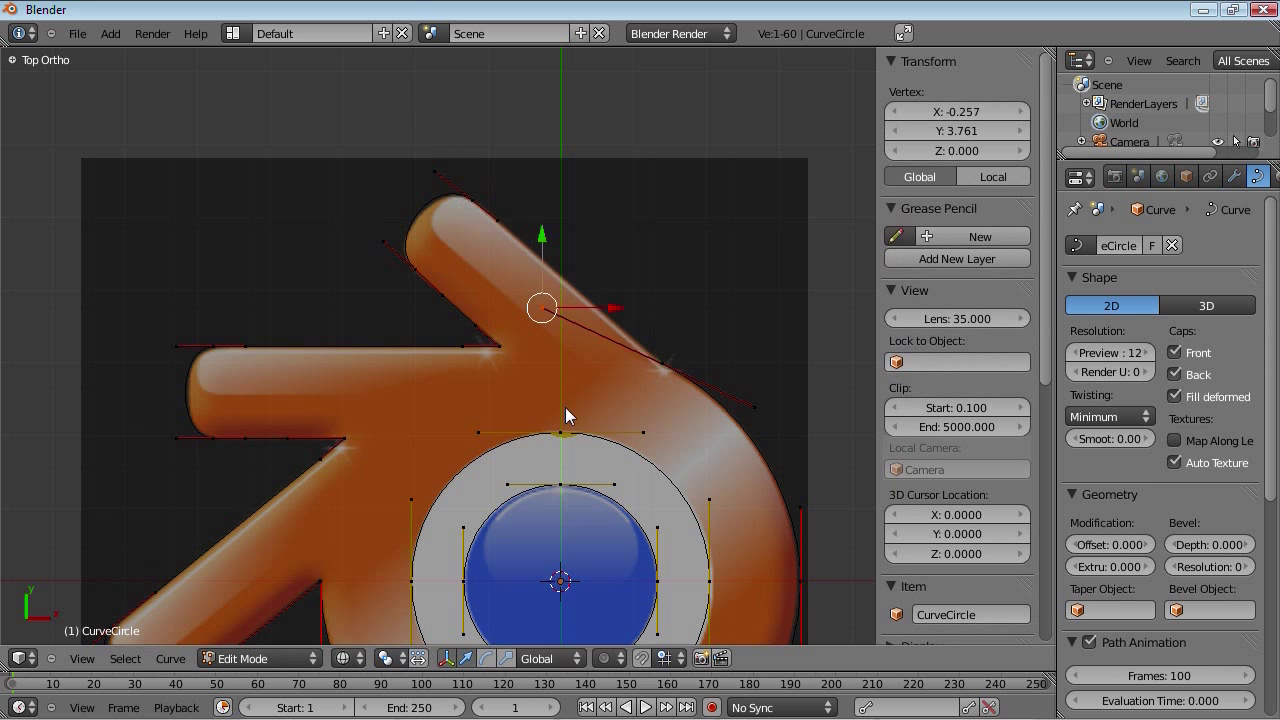
pyautogui.press('r')
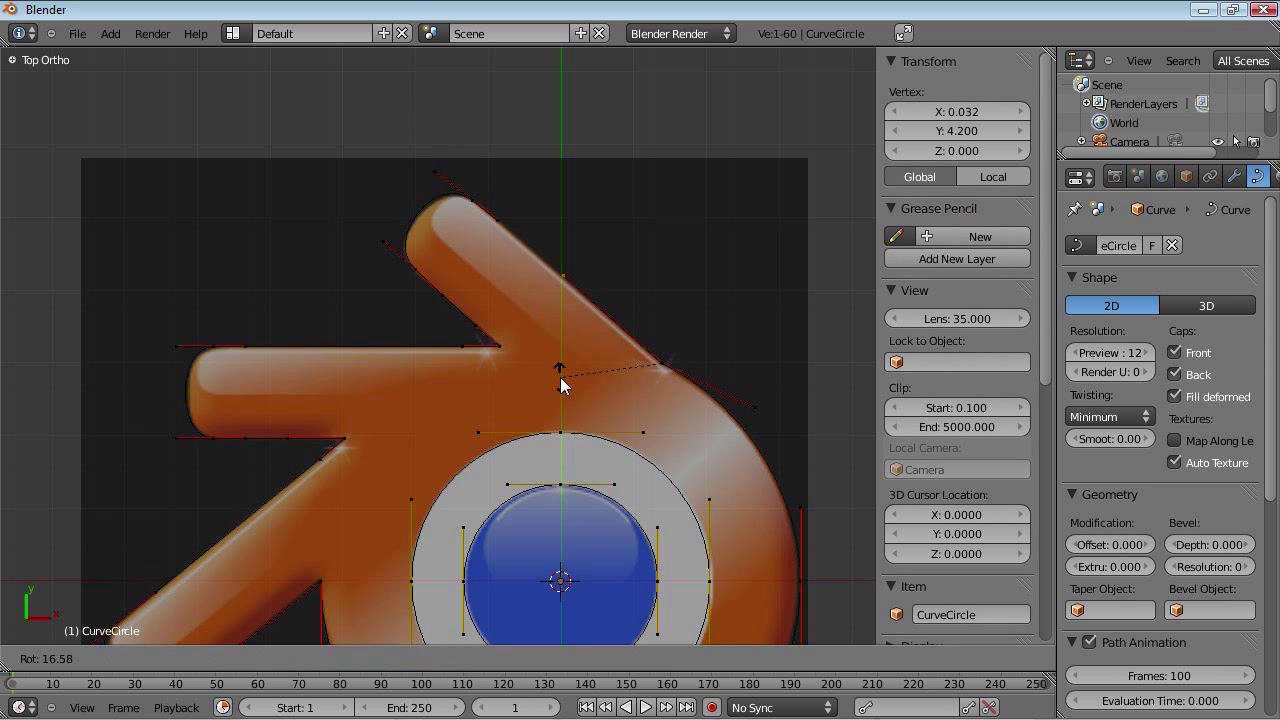
pyautogui.click(561, 376)
# Step: Try to make a segment between the upper arm's upper tip point and the point where the arm meets the body
pyautogui.rightClick(480, 218)
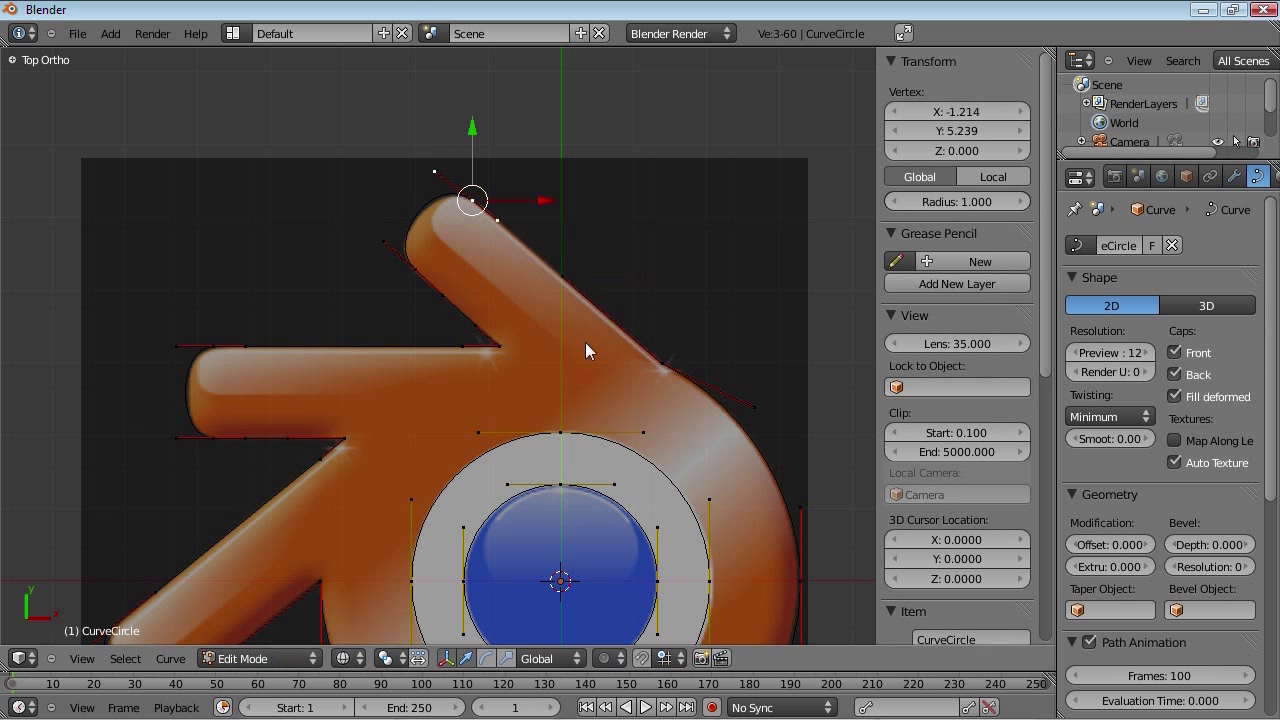
pyautogui.keyDown('shift'); pyautogui.rightClick(668, 365); pyautogui.keyUp('shift')
pyautogui.press('f')
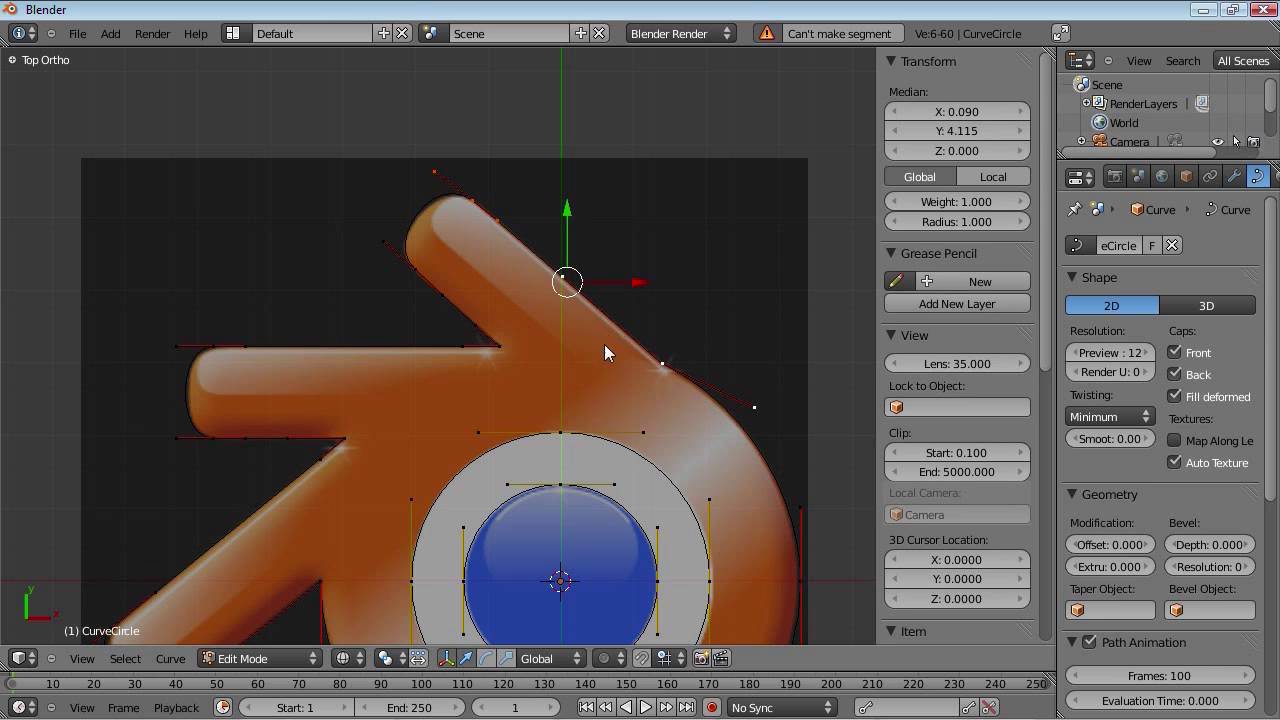
pyautogui.press('a')
# Step: Examine the logo curve in solid and wireframe display from several angles and over the background image in top view
pyautogui.hotkey('shift', 'z')
pyautogui.scroll(-4, 574, 382)
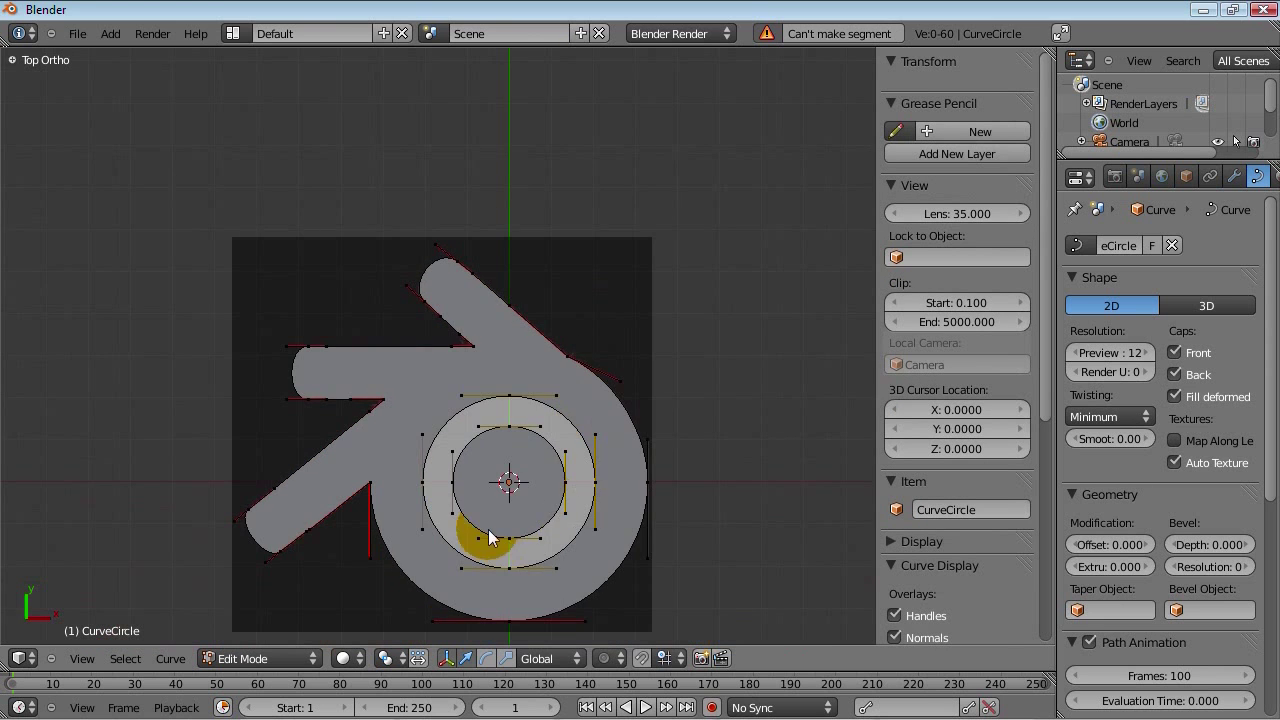
pyautogui.moveTo(480, 537)
pyautogui.mouseDown(button='middle')
pyautogui.moveTo(530, 386)
pyautogui.moveTo(593, 427)
pyautogui.moveTo(431, 416)
pyautogui.moveTo(529, 484)
pyautogui.mouseUp(button='middle')
pyautogui.press('z')
pyautogui.press('Tab')
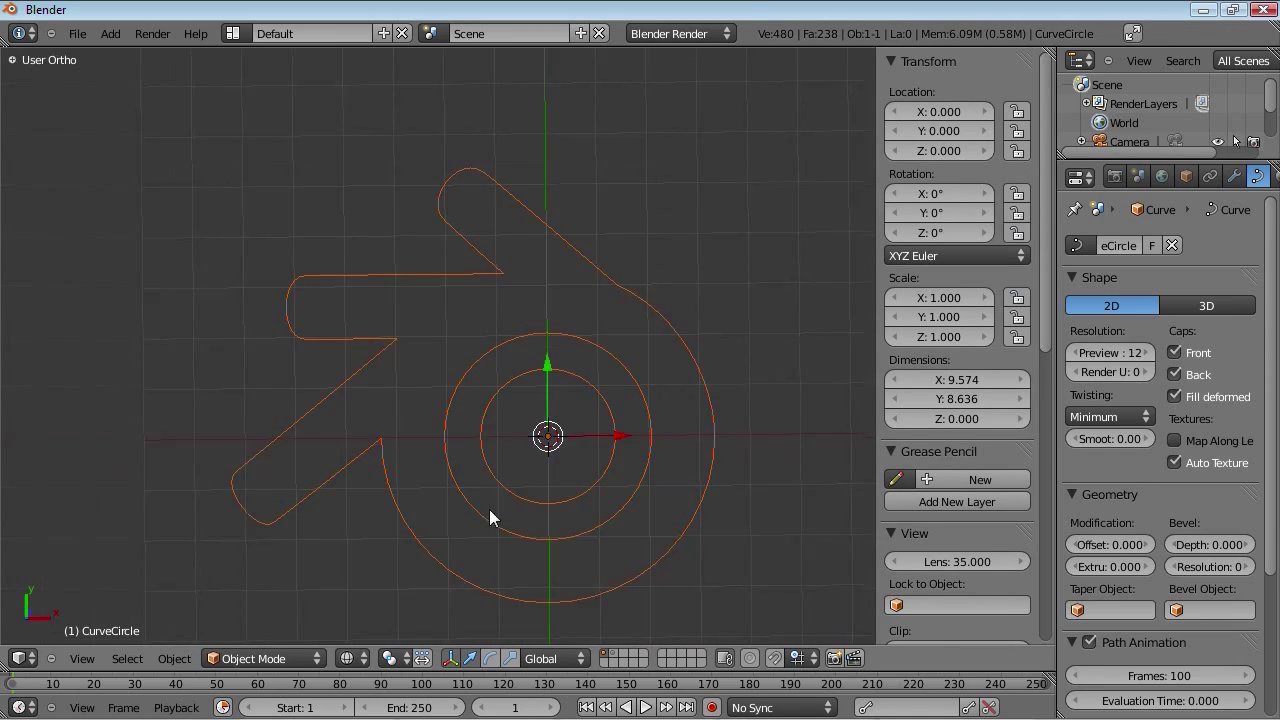
pyautogui.moveTo(489, 509); pyautogui.dragTo(510, 368, button='middle')
pyautogui.press('z')
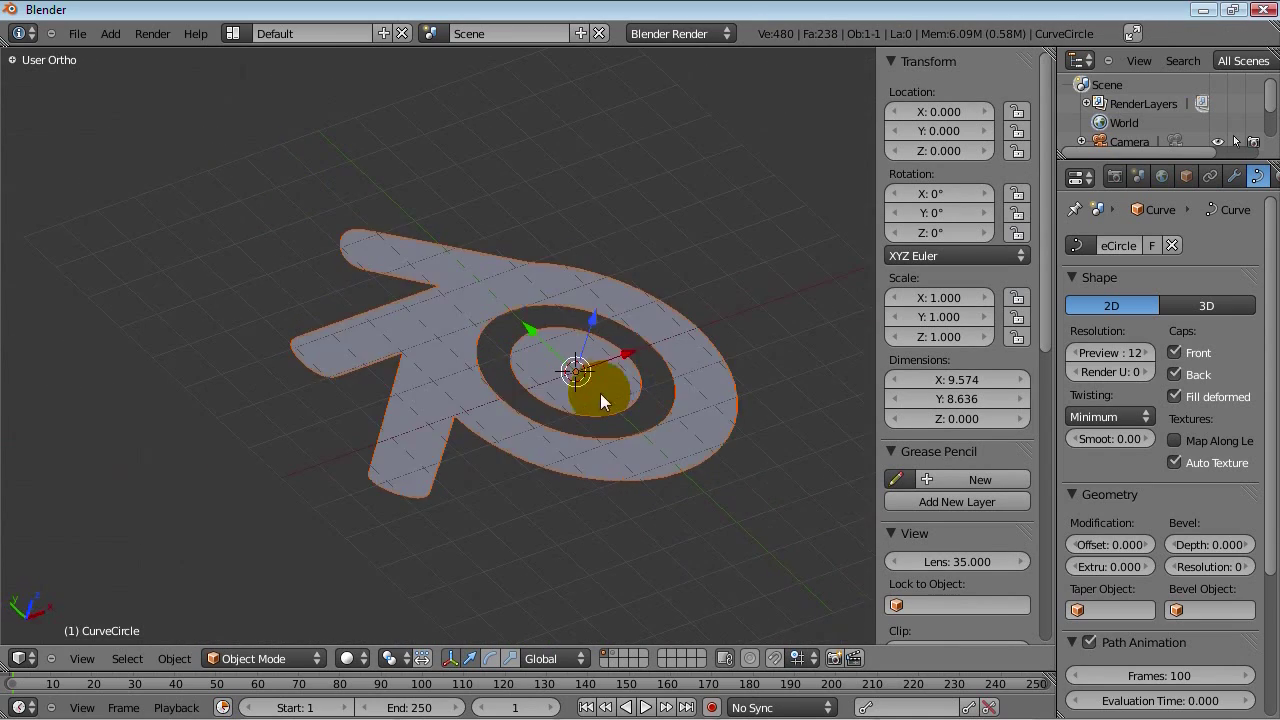
pyautogui.moveTo(585, 385)
pyautogui.mouseDown(button='middle')
pyautogui.moveTo(430, 420)
pyautogui.moveTo(490, 320)
pyautogui.moveTo(325, 415)
pyautogui.moveTo(418, 425)
pyautogui.mouseUp(button='middle')
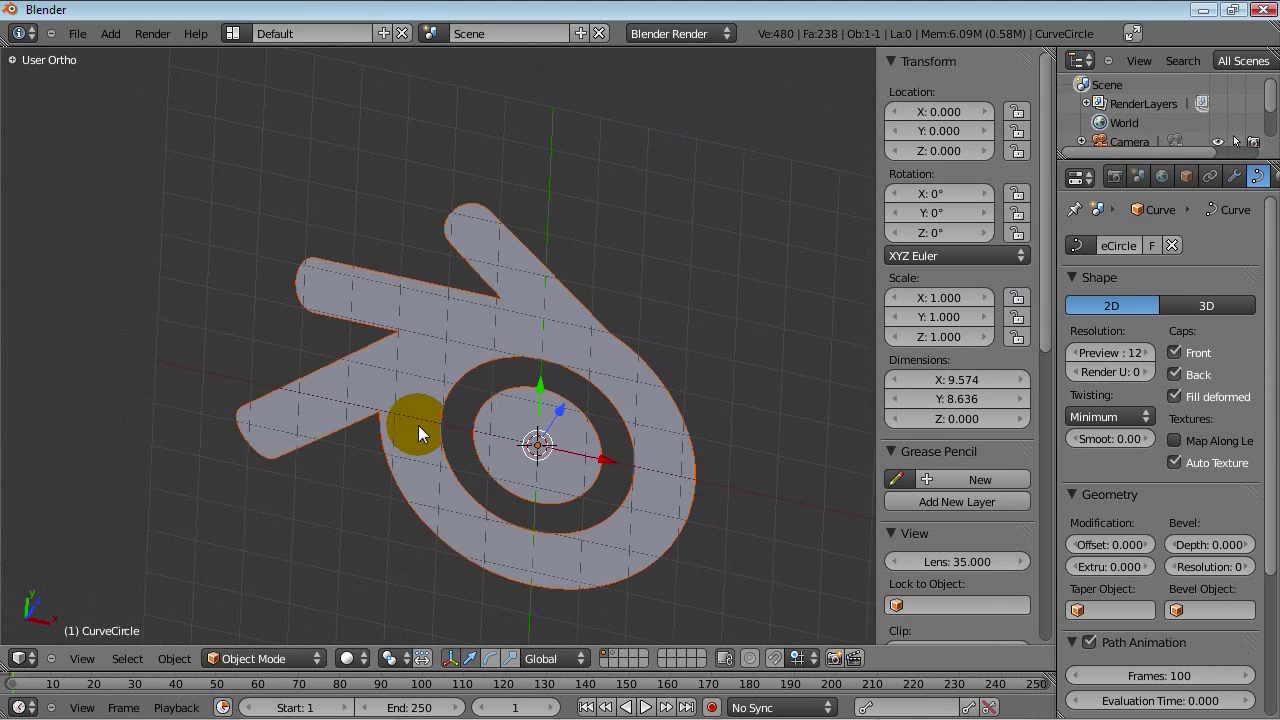
pyautogui.press('KP_7')
pyautogui.moveTo(575, 315); pyautogui.dragTo(518, 300, button='middle')
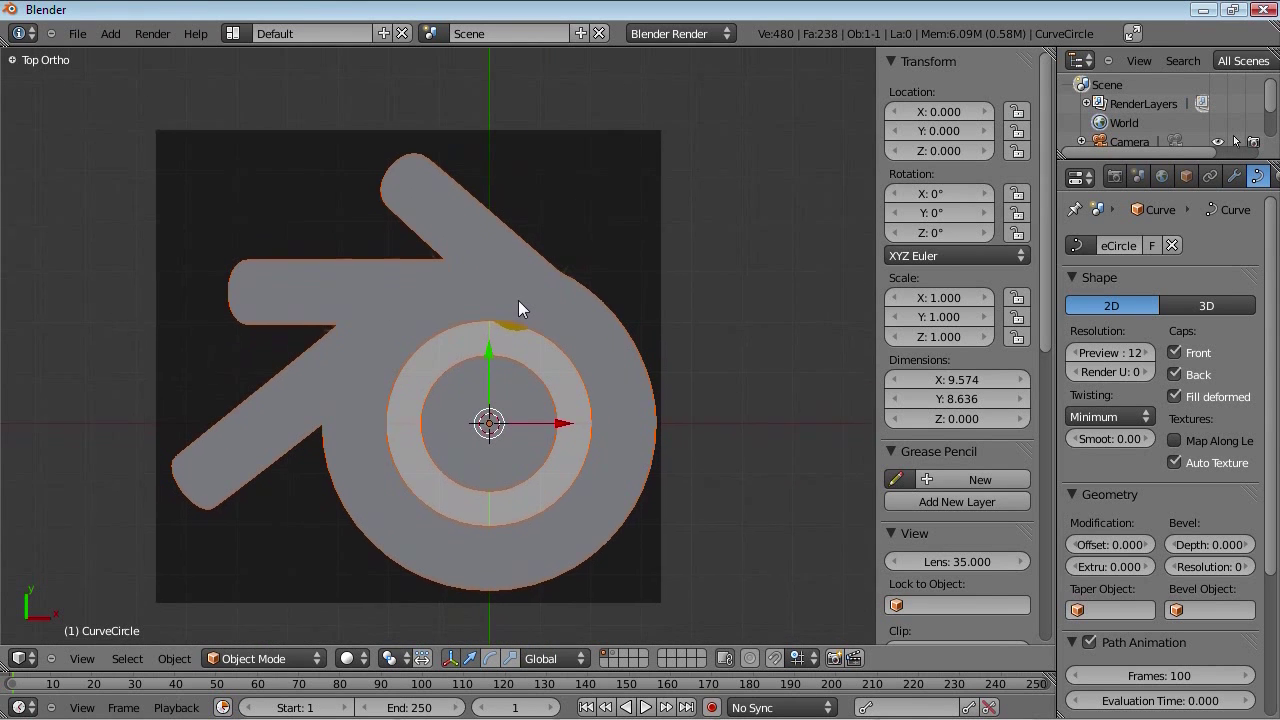
pyautogui.hotkey('shift', 'z')
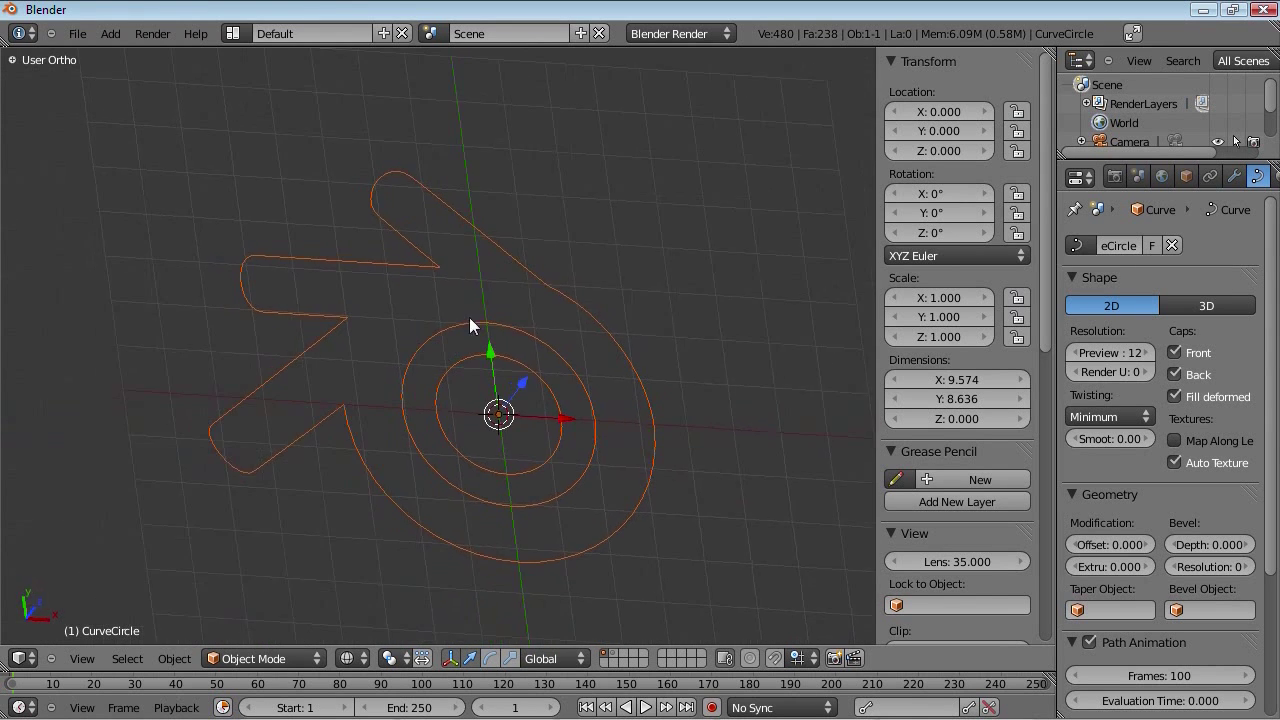
pyautogui.moveTo(469, 317); pyautogui.dragTo(446, 286, button='middle')
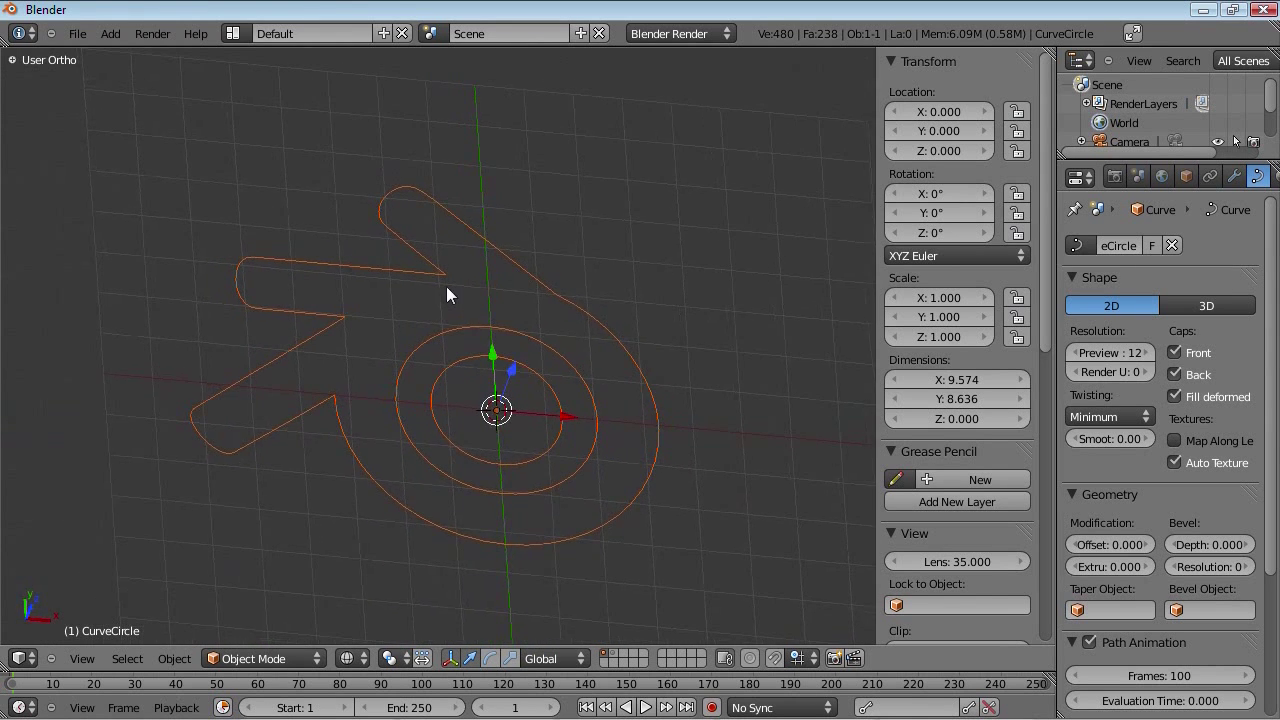
pyautogui.scroll(4, 377, 294)
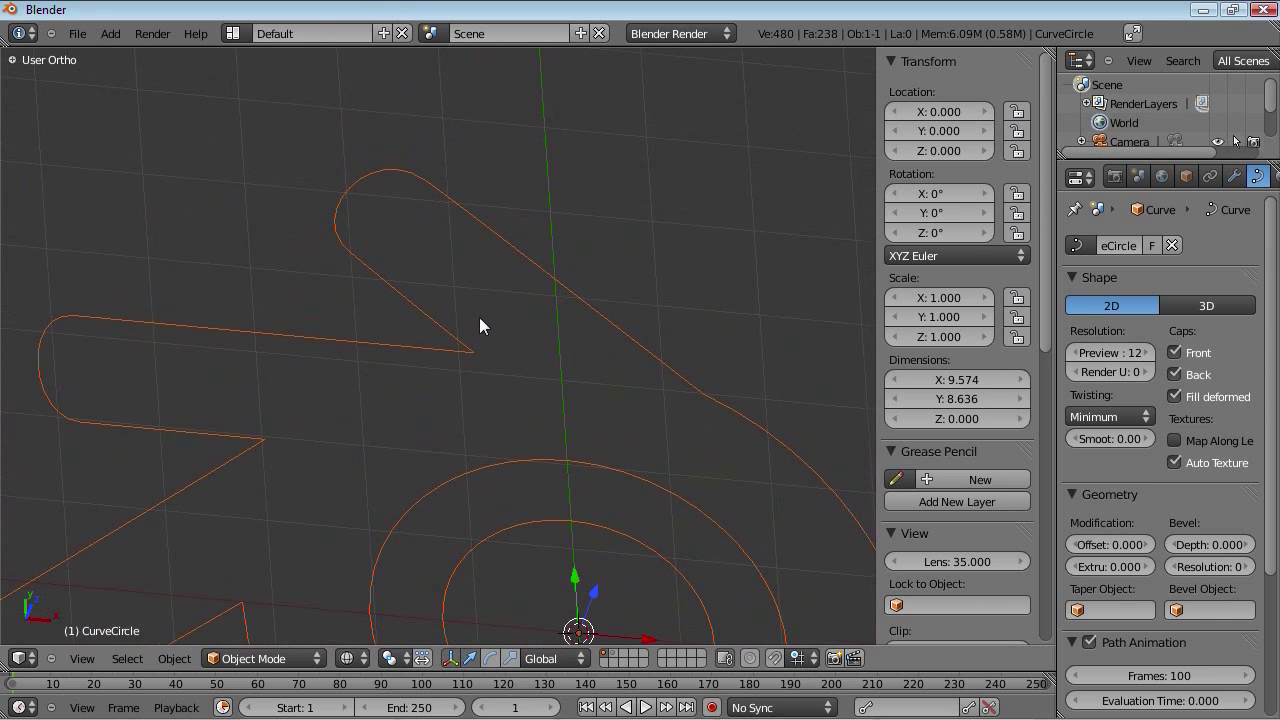
pyautogui.press('Num_Lock')
pyautogui.press('KP_Decimal')
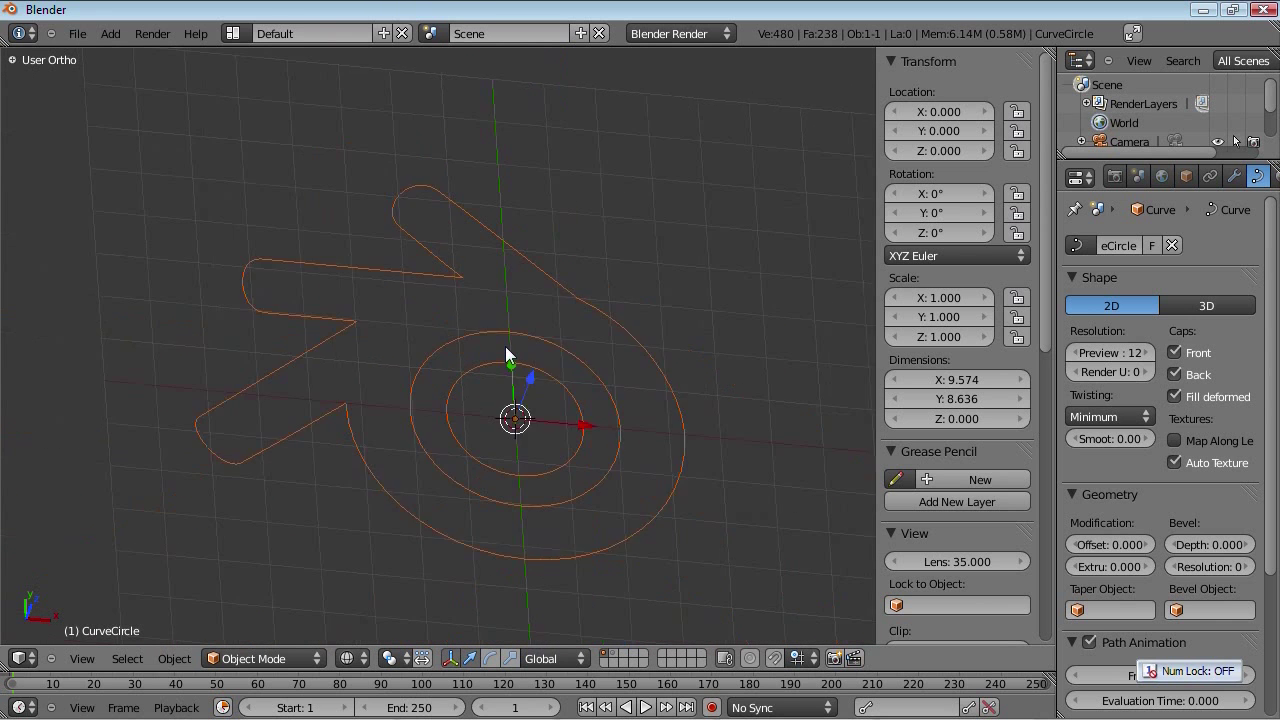
pyautogui.press('Num_Lock')
pyautogui.press('KP_7')
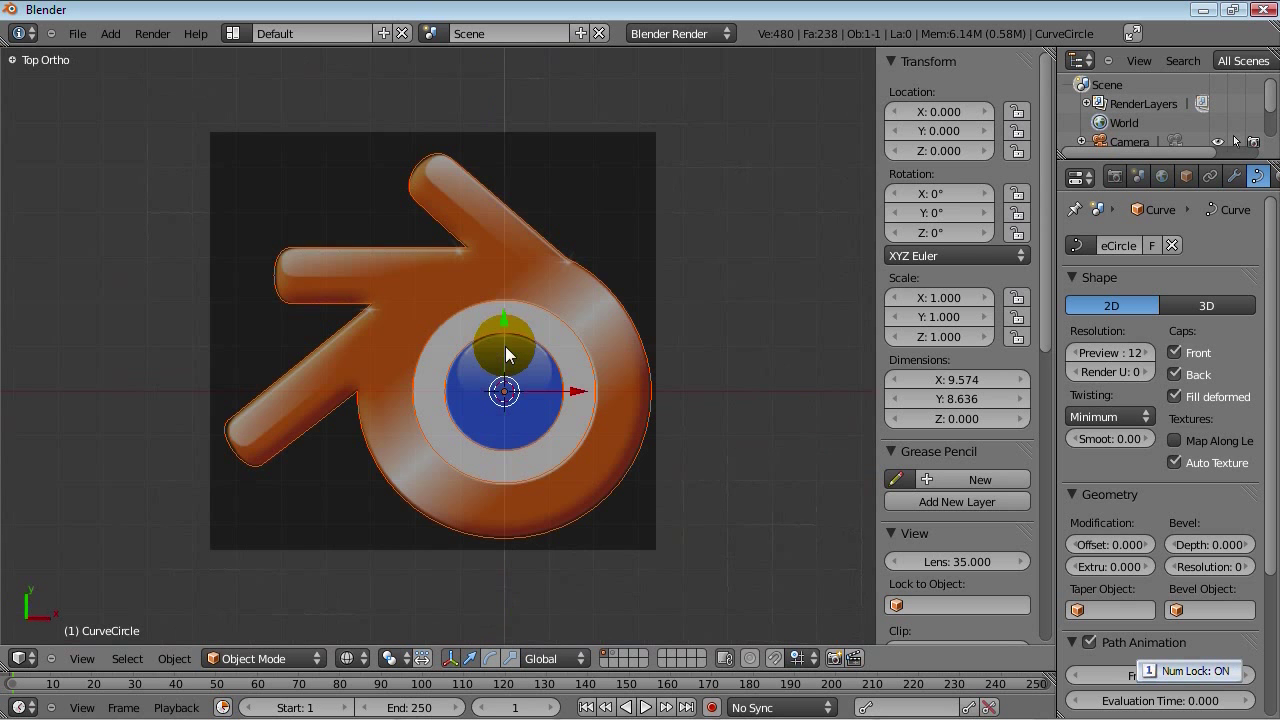
# Step: Nudge the upper arm's lower tip point slightly outward to match the background image's edge
pyautogui.scroll(3, 568, 216)
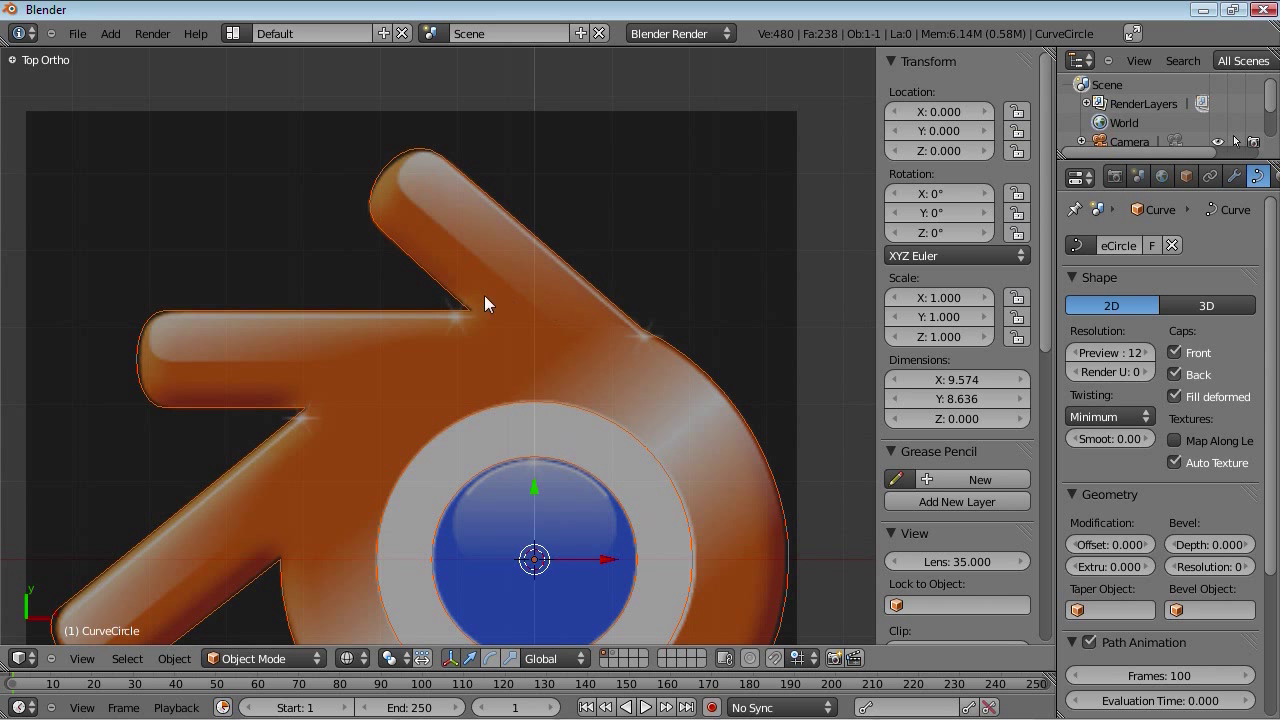
pyautogui.press('Tab')
pyautogui.rightClick(379, 230)
pyautogui.press('g')
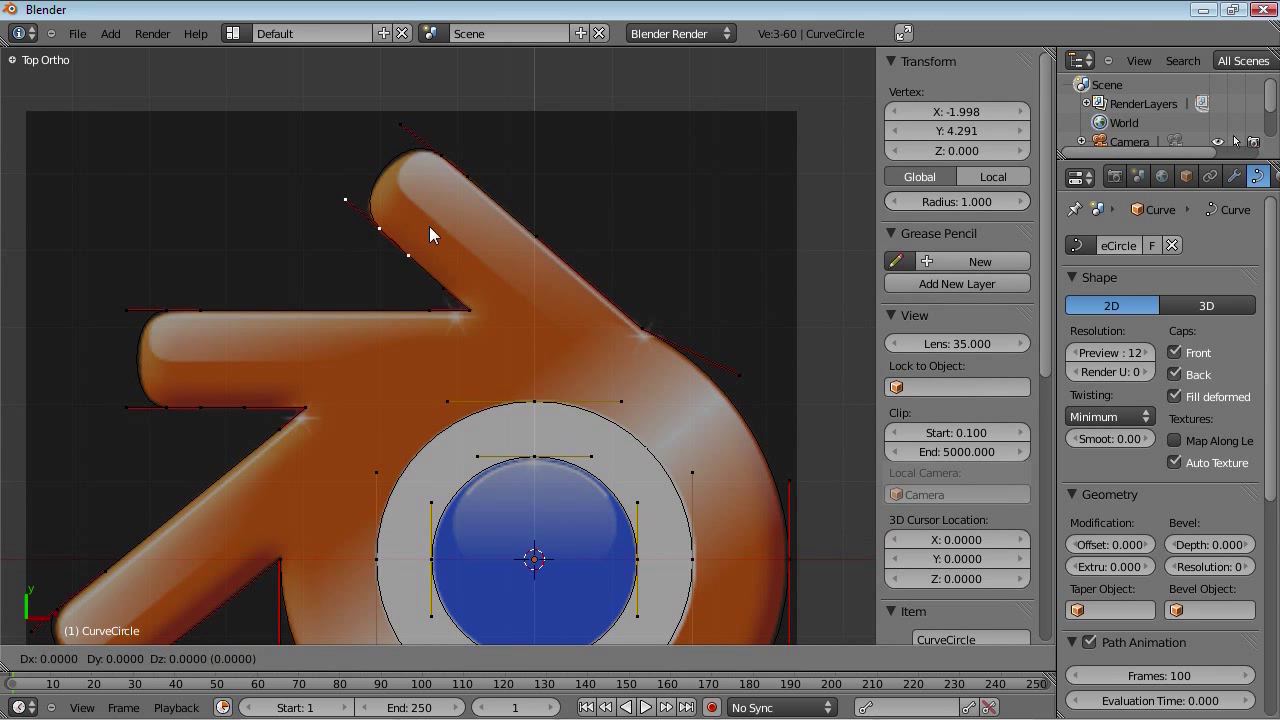
pyautogui.click(427, 226)
pyautogui.press('Tab')
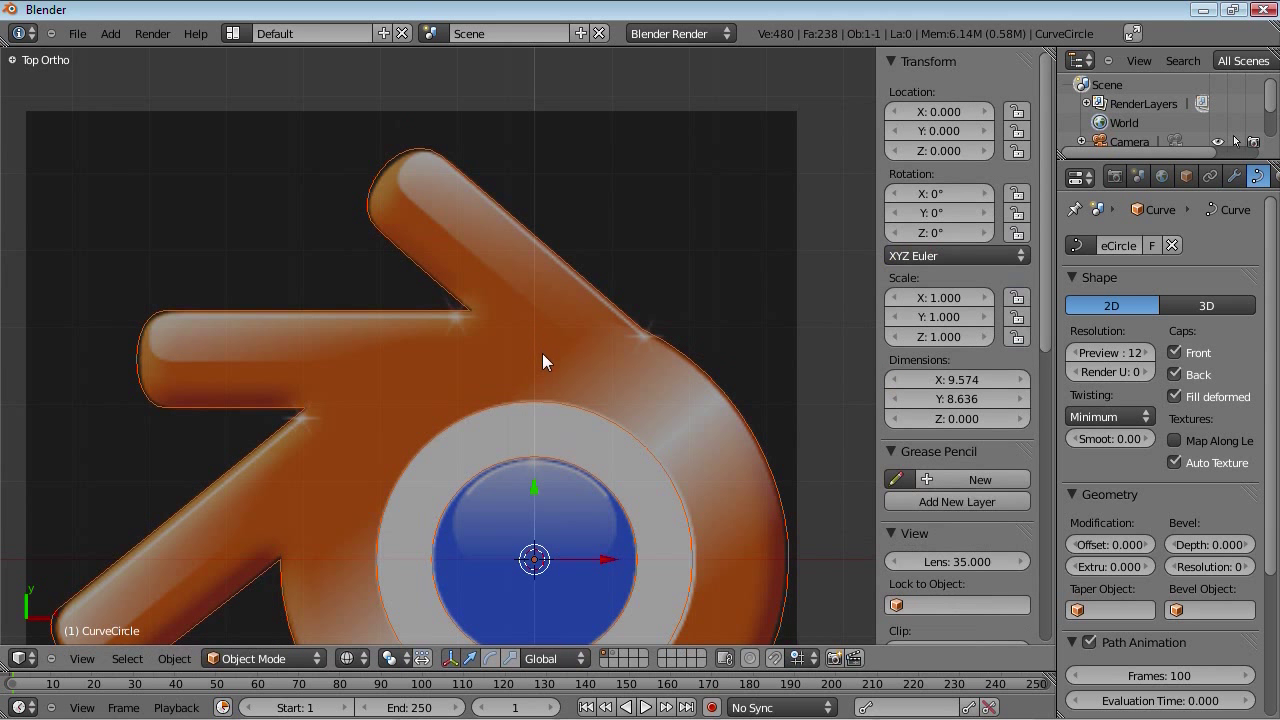
# Step: Move the point where the upper arm meets the round body along Y to about Y 2.965
pyautogui.press('Tab')
pyautogui.rightClick(642, 328)
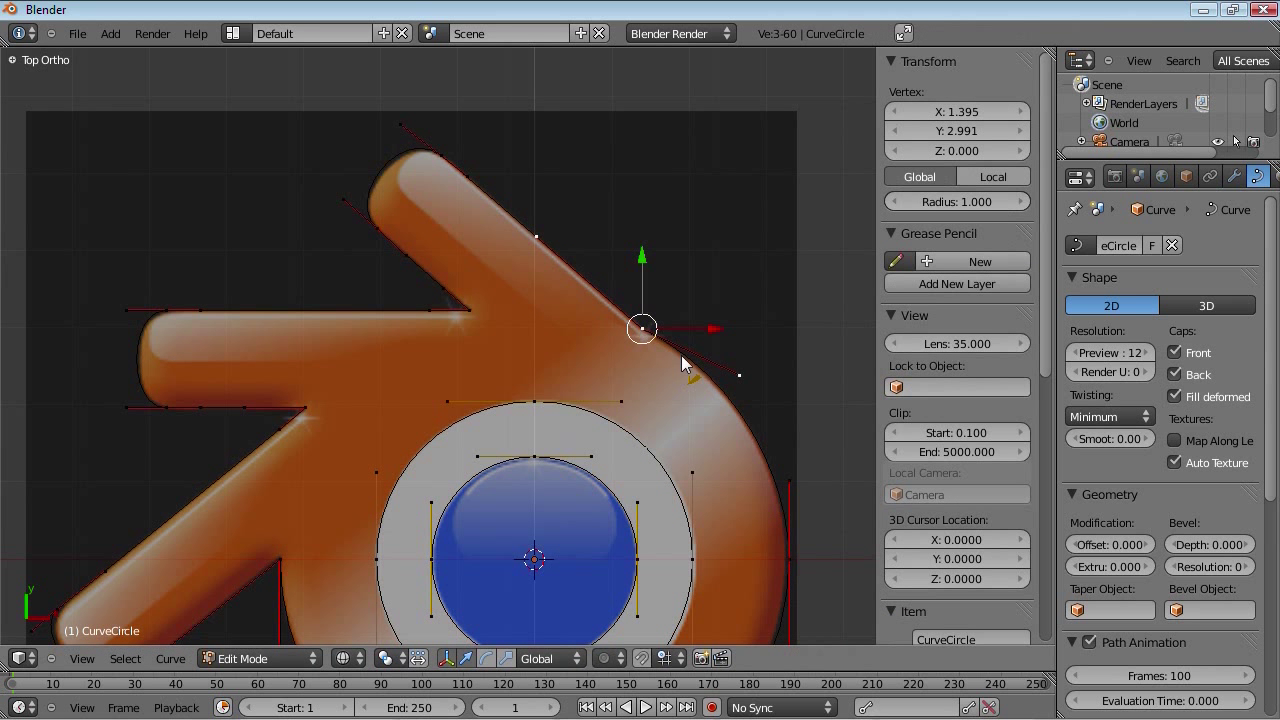
pyautogui.press('g')
pyautogui.press('y')
pyautogui.click(682, 366)
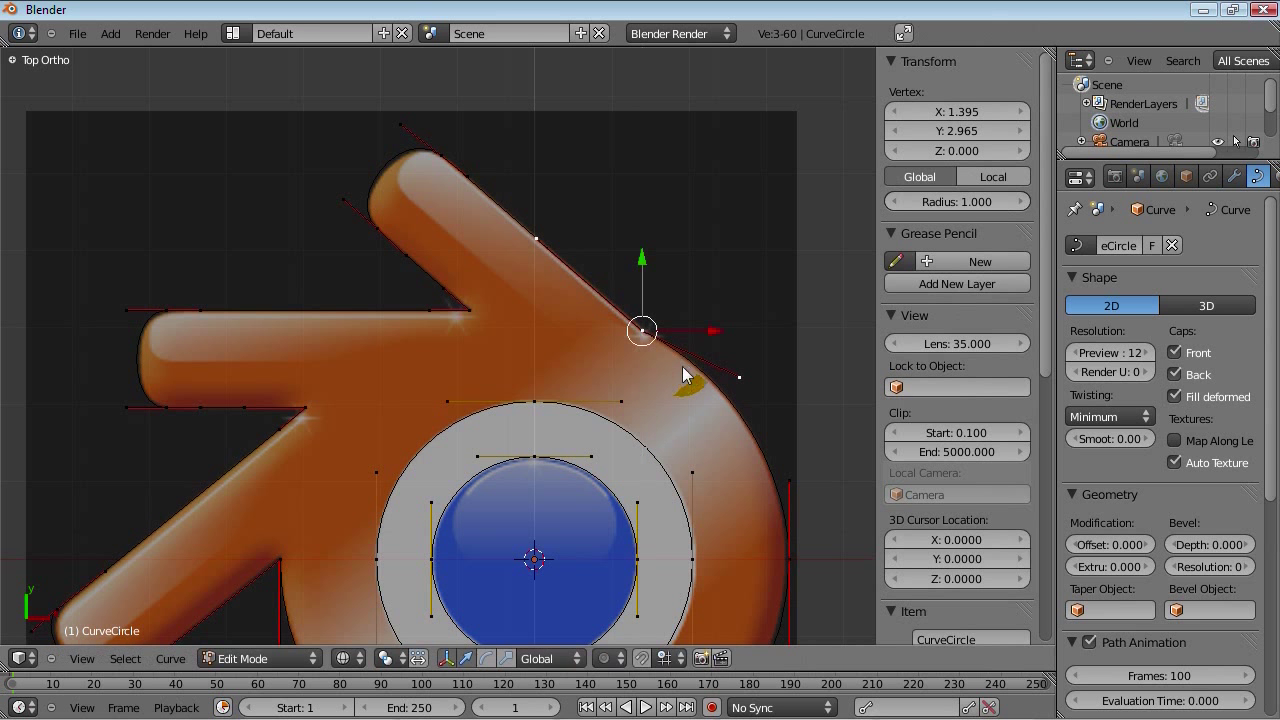
pyautogui.press('Tab')
# Step: Move the point where the lower arm's bottom edge meets the round body up about 0.03 along Y
pyautogui.keyDown('shift'); pyautogui.moveTo(501, 444); pyautogui.dragTo(526, 420, button='middle'); pyautogui.keyUp('shift')
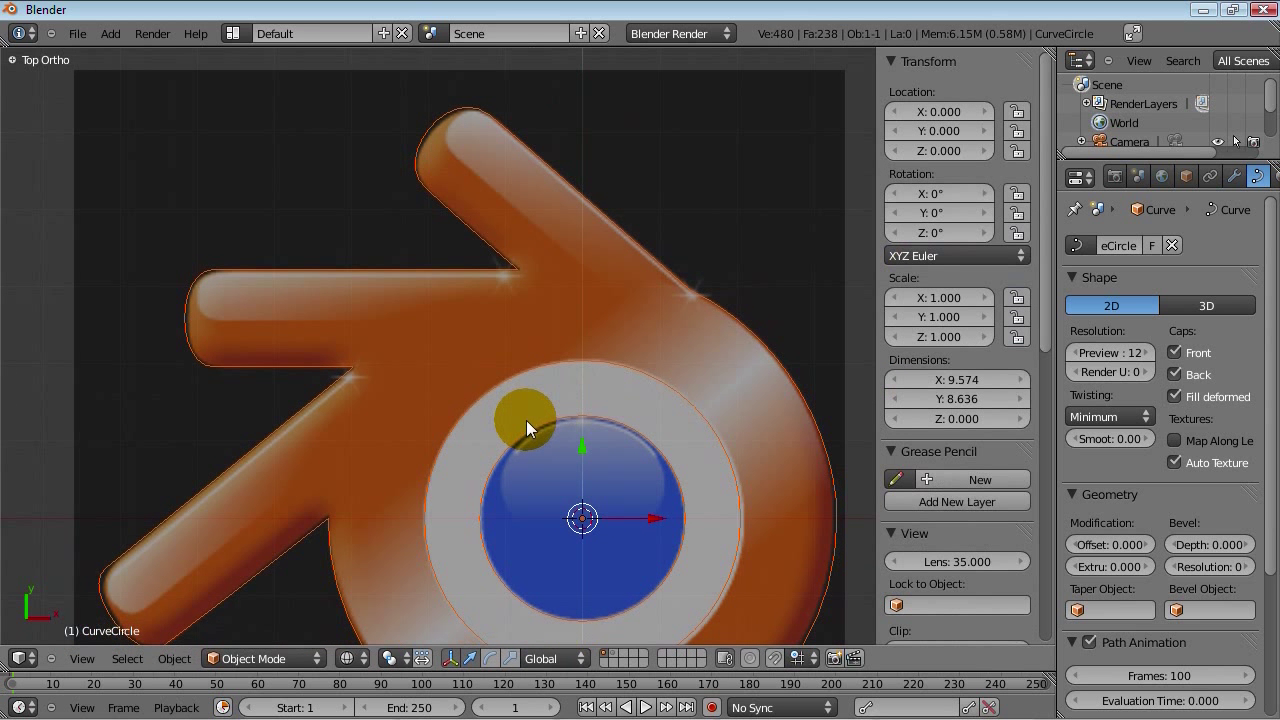
pyautogui.keyDown('shift'); pyautogui.moveTo(430, 441); pyautogui.dragTo(513, 306, button='middle'); pyautogui.keyUp('shift')
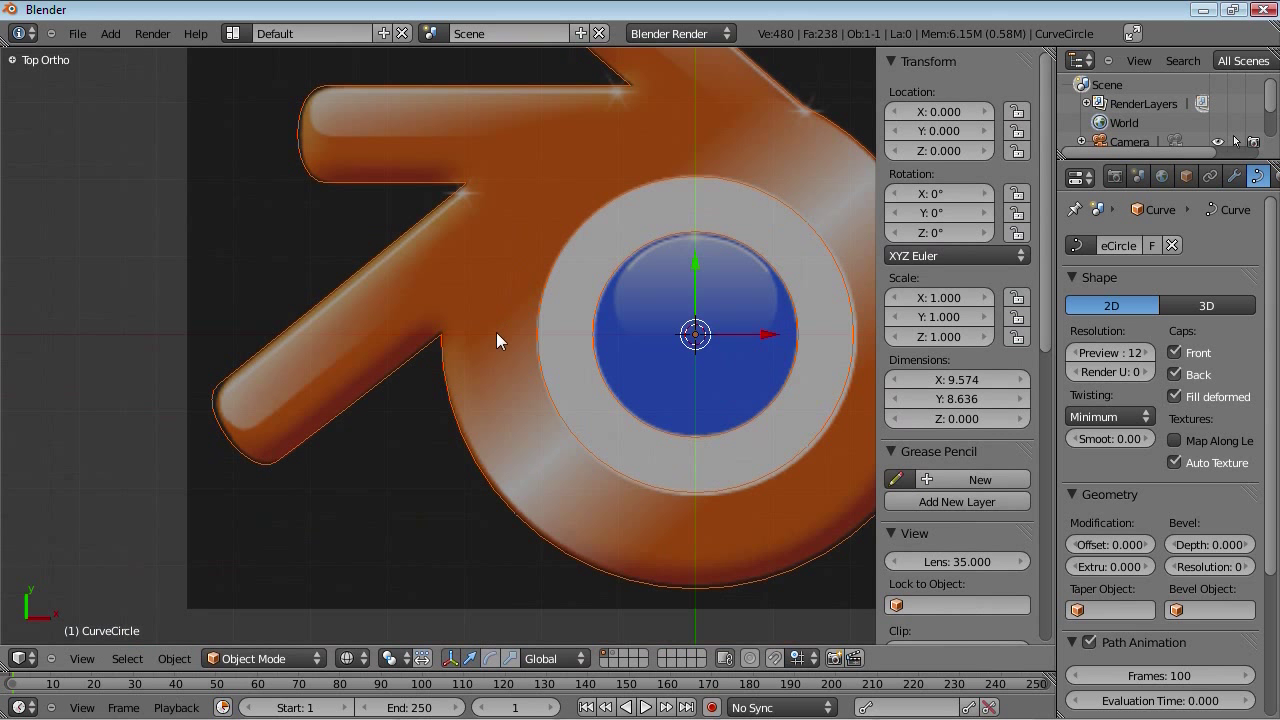
pyautogui.press('Tab')
pyautogui.rightClick(445, 334)
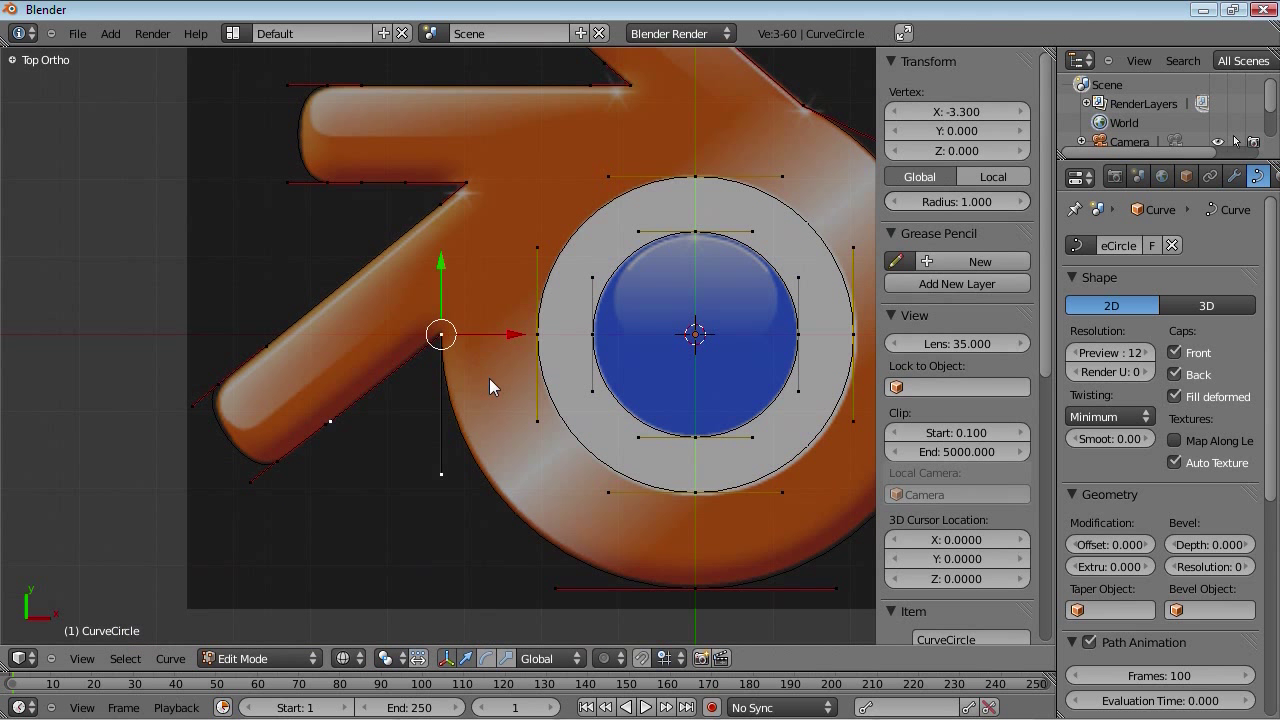
pyautogui.press('g')
pyautogui.press('y')
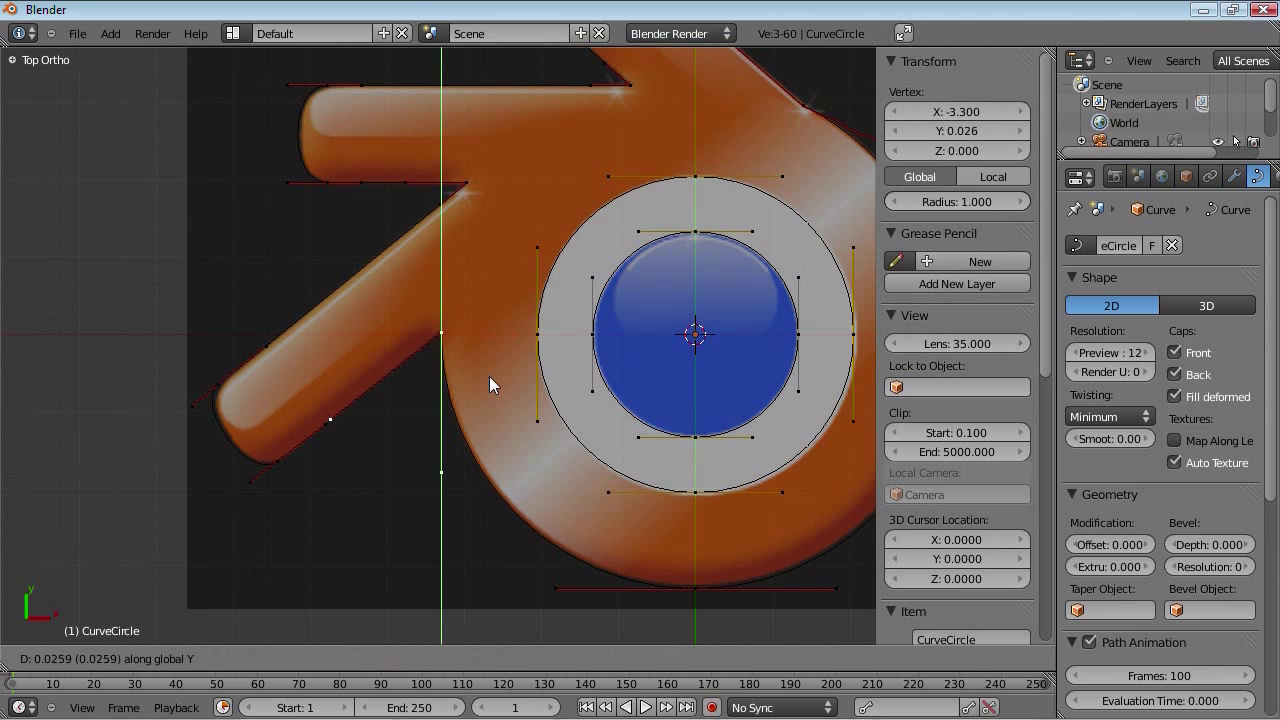
pyautogui.rightClick(489, 375)
# Step: Rotate that junction's arm-side handle about -0.64° onto the lower arm's bottom edge, at about X -4.719, Y -1.104
pyautogui.rightClick(331, 420)
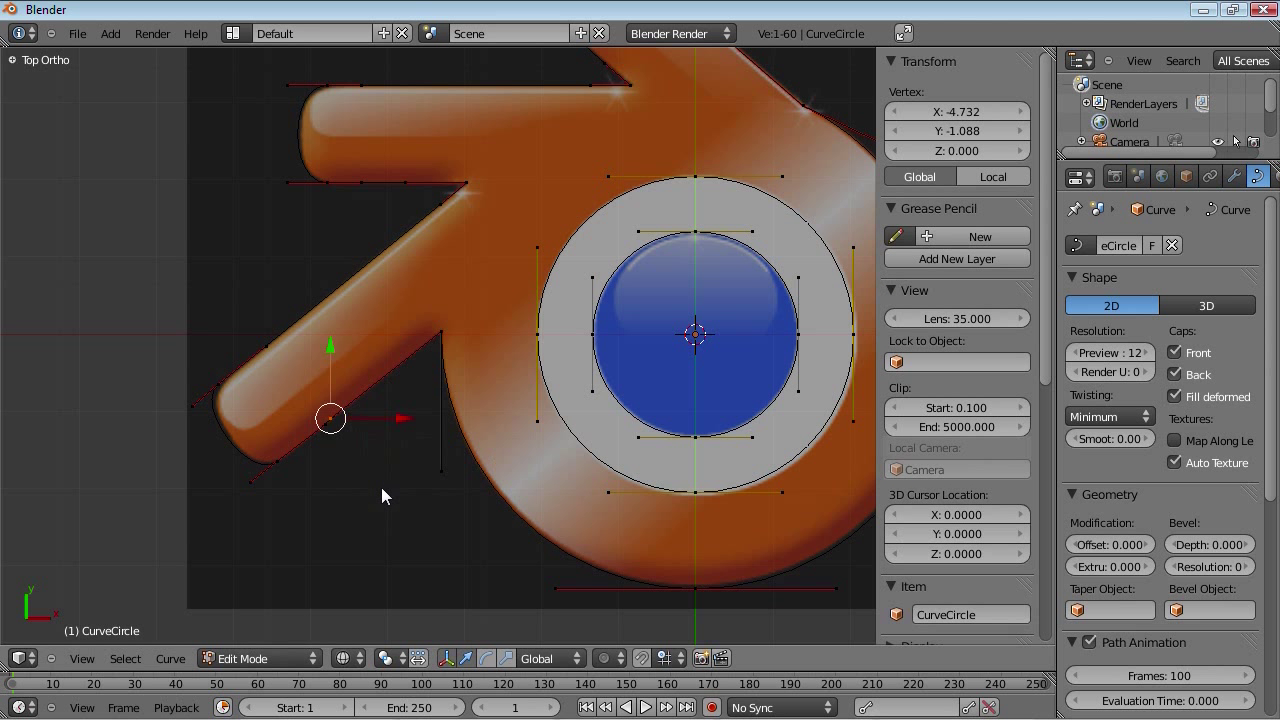
pyautogui.press('r')
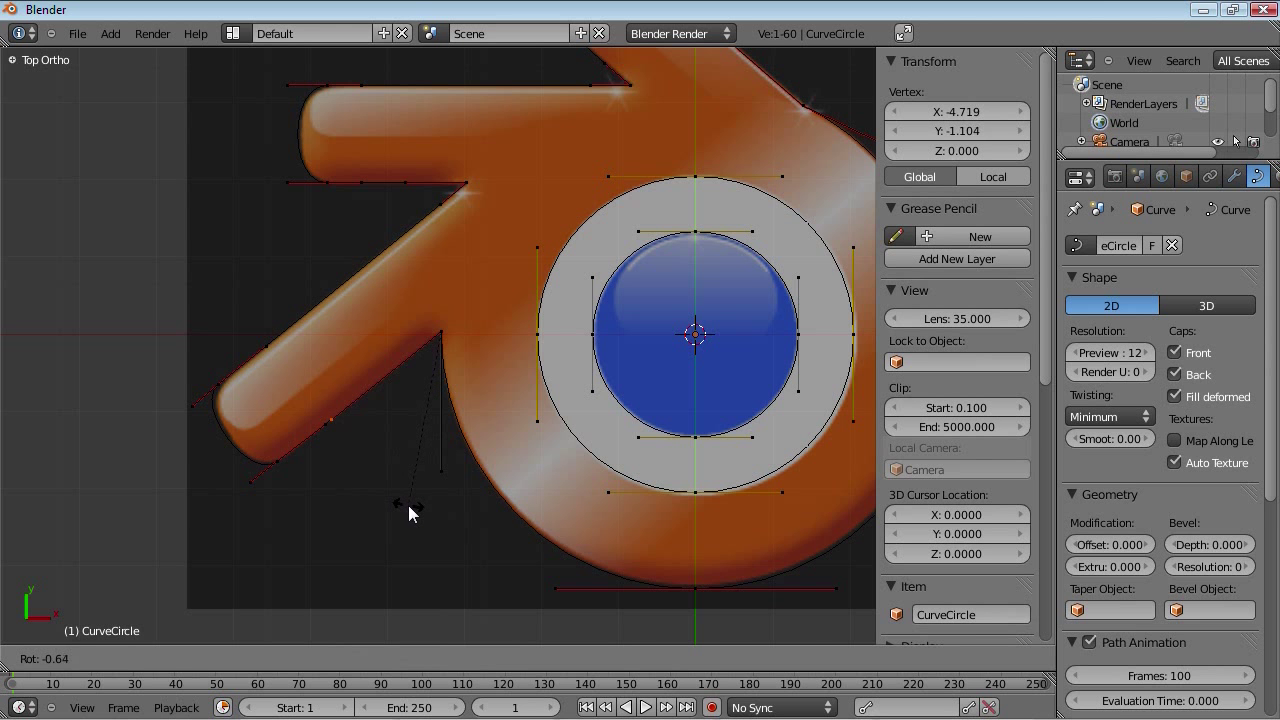
pyautogui.click(409, 505)
pyautogui.press('Tab')
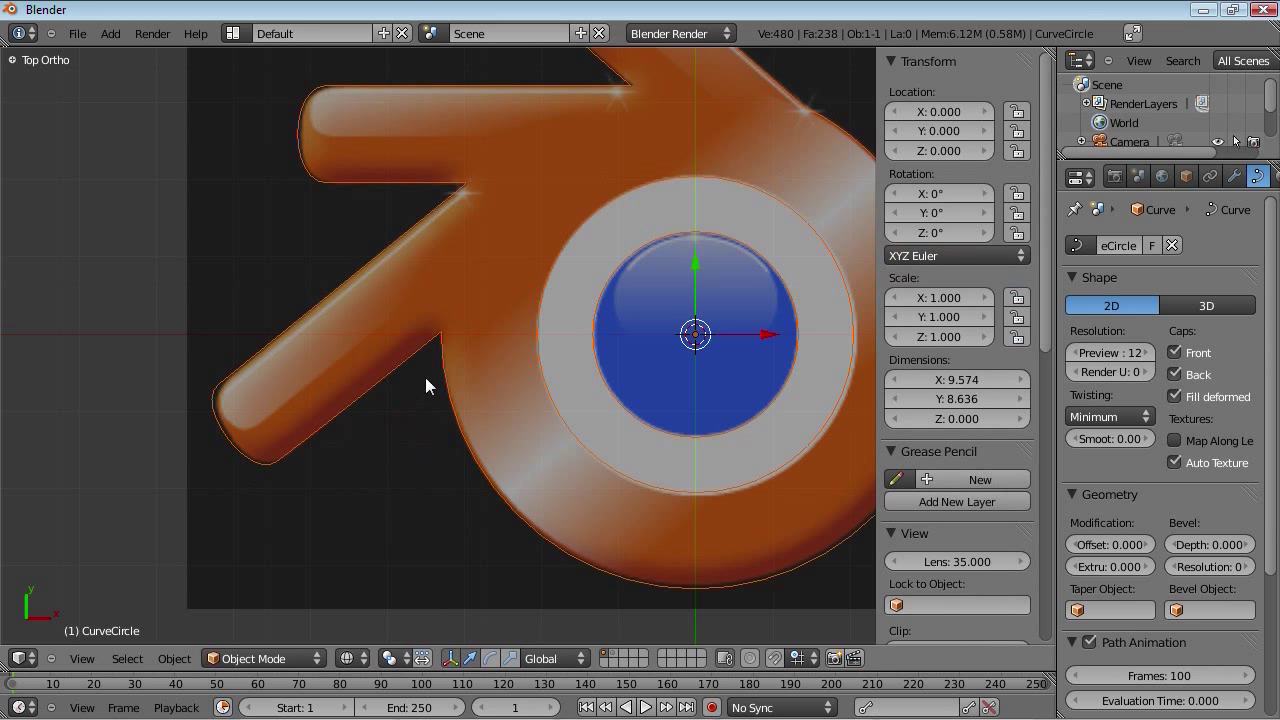
# Step: Examine the complete logo outline over the background image, switching between wireframe and shaded display in top view
pyautogui.scroll(-4, 537, 383)
pyautogui.keyDown('shift'); pyautogui.moveTo(601, 332); pyautogui.dragTo(575, 358, button='middle'); pyautogui.keyUp('shift')
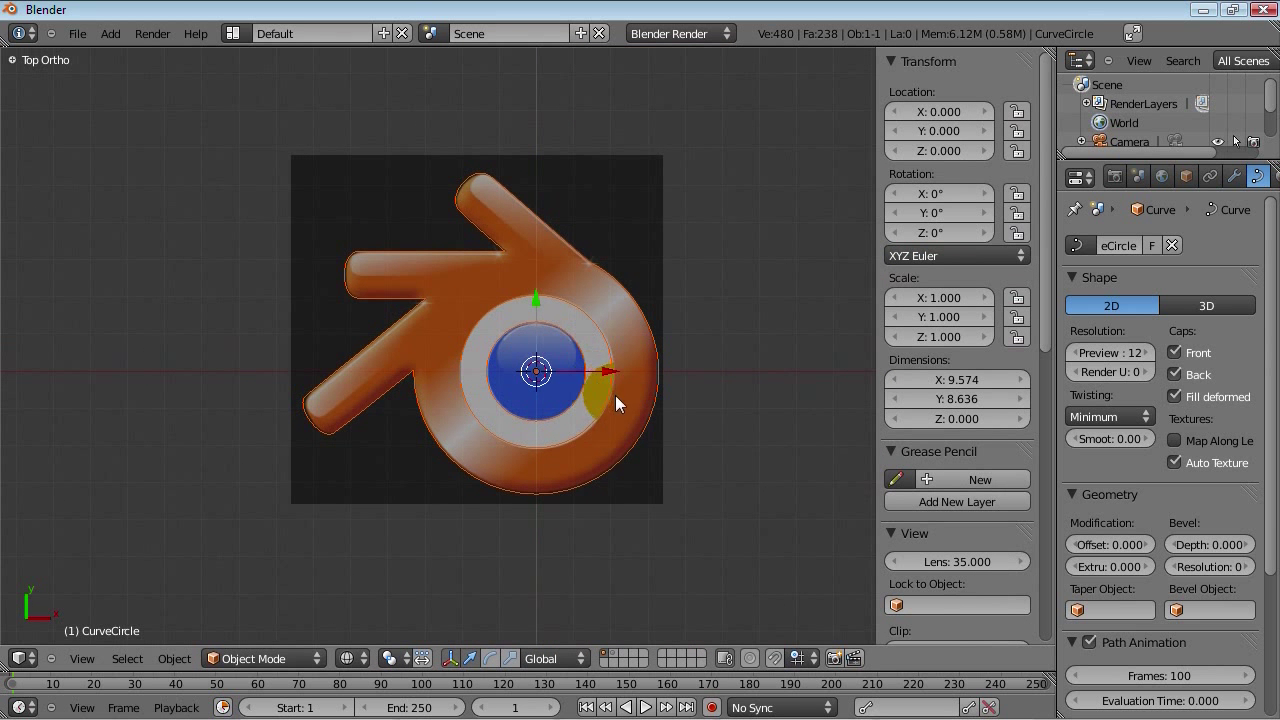
pyautogui.hotkey('alt', 'z')
pyautogui.hotkey('alt', 'z')
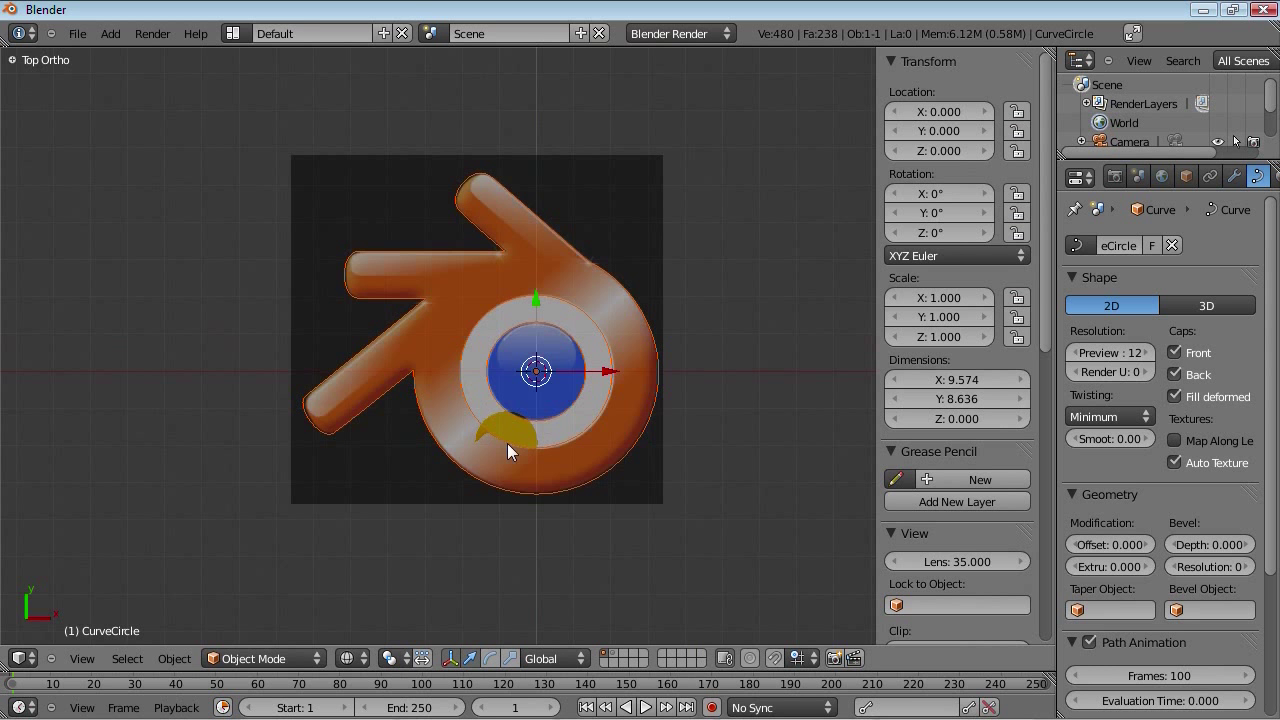
pyautogui.press('z')
pyautogui.moveTo(507, 443); pyautogui.dragTo(515, 440, button='middle')
pyautogui.press('KP_7')
pyautogui.hotkey('alt', 'z')
# Step: Start saving the file and browse to the Videos\Tutorials\08 - Blender Logo New Version folder
pyautogui.hotkey('ctrl', 's')
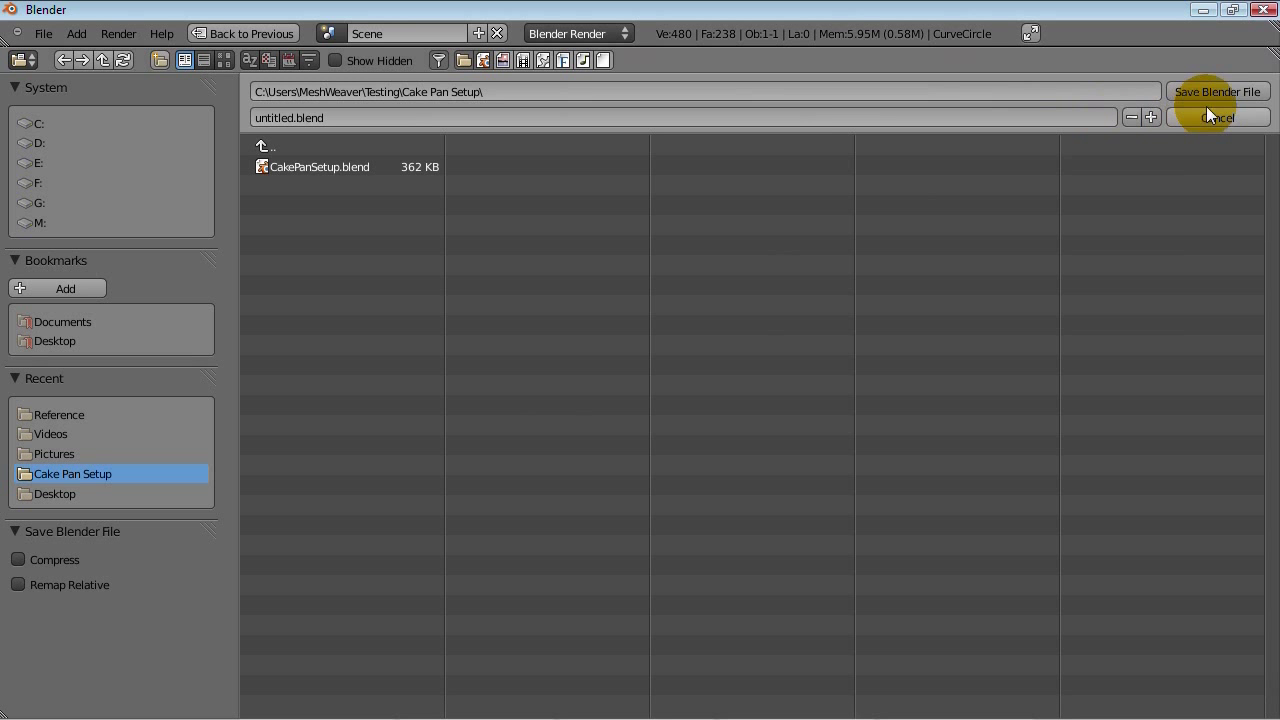
pyautogui.click(77, 323)
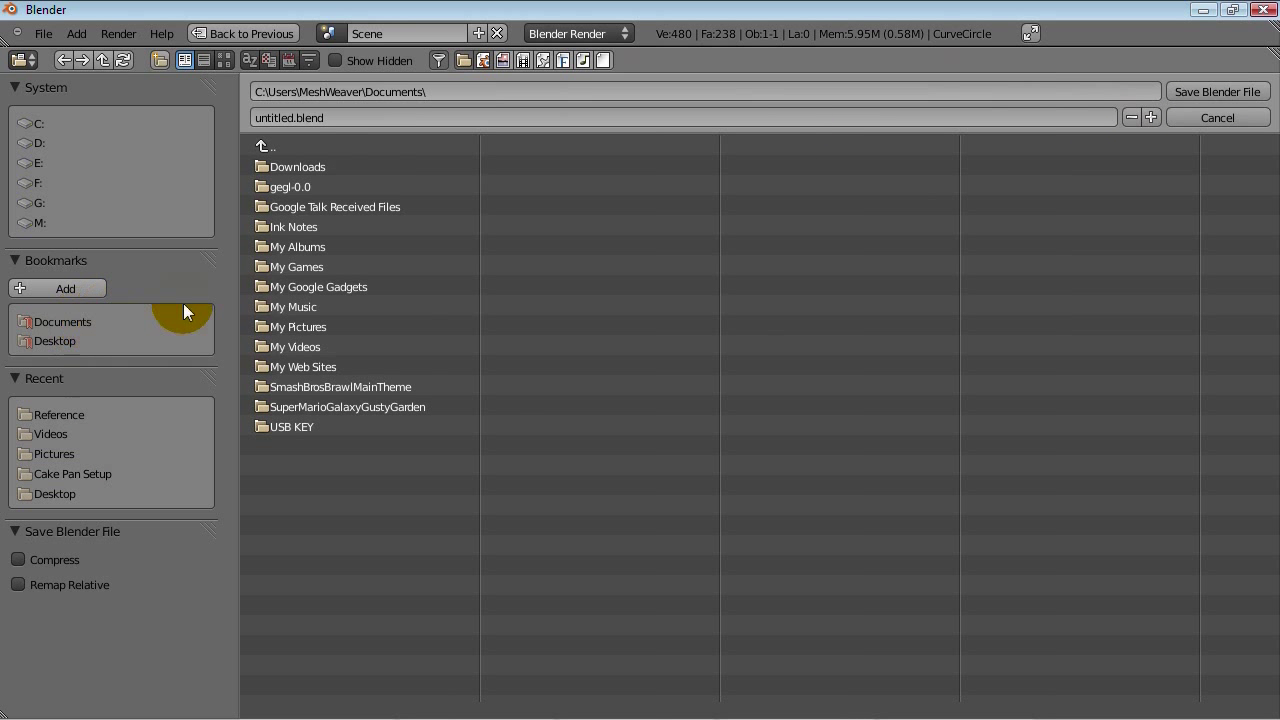
pyautogui.click(290, 145)
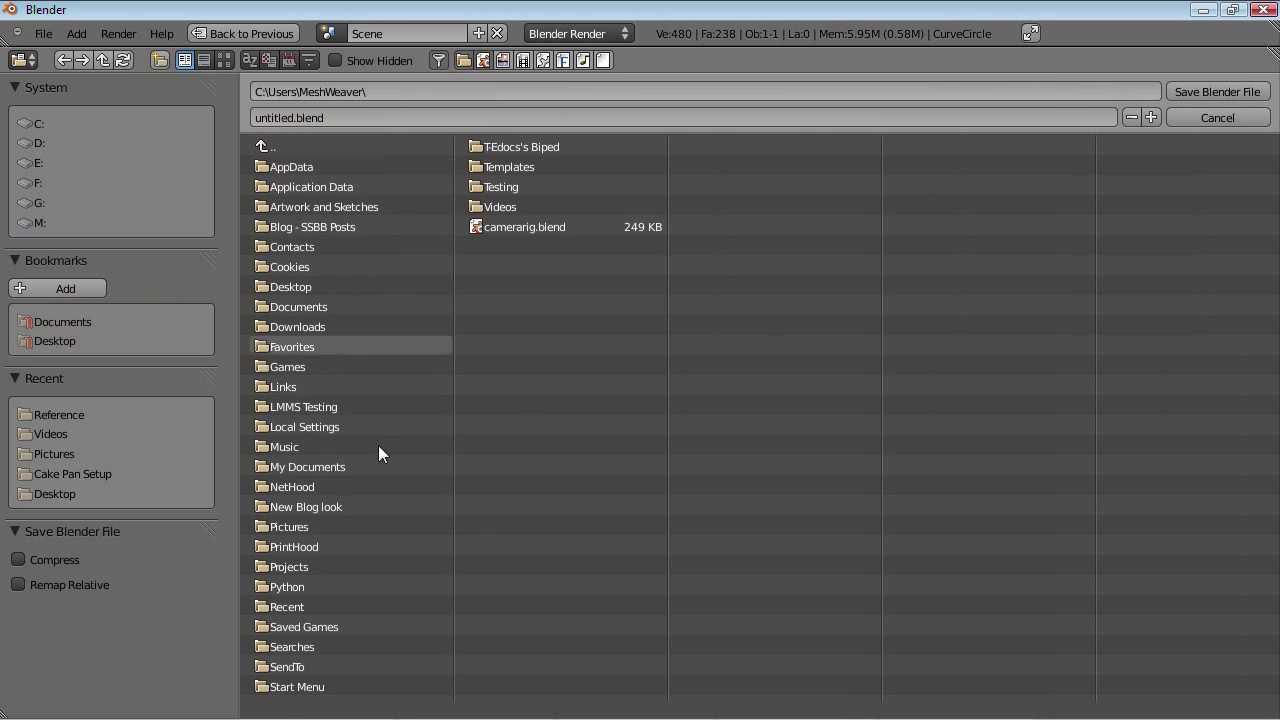
pyautogui.click(515, 208)
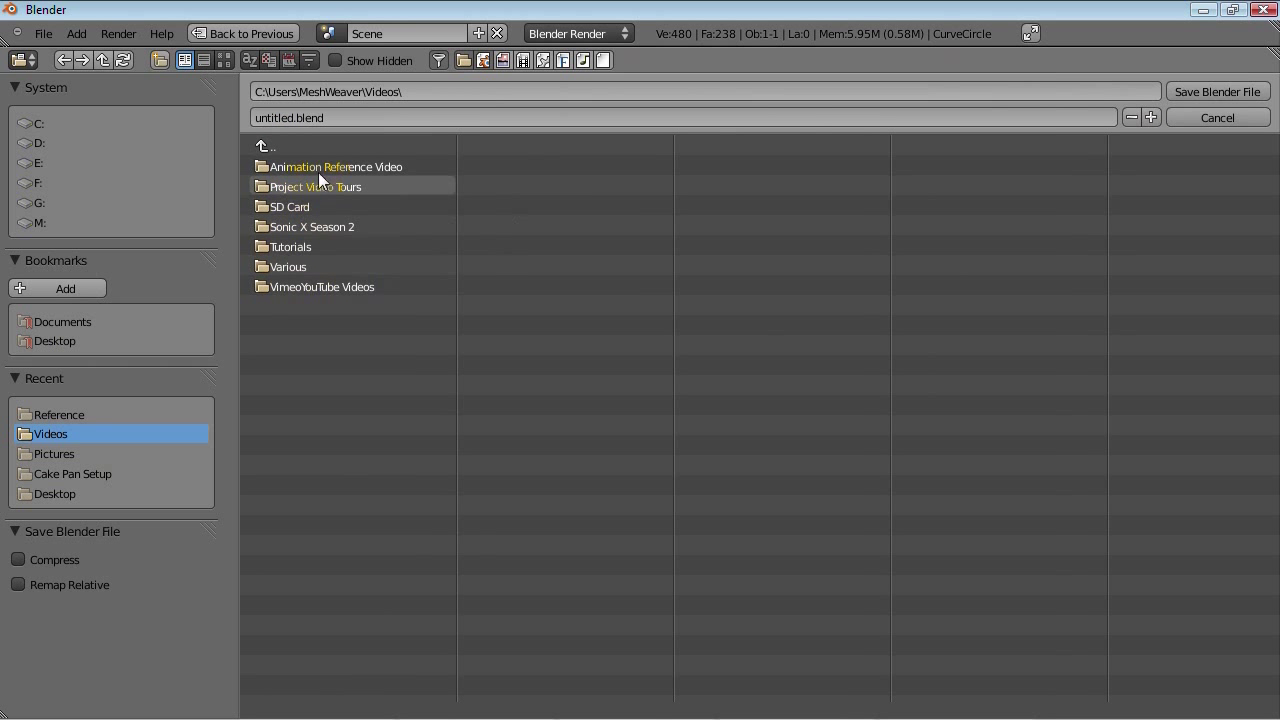
pyautogui.click(298, 248)
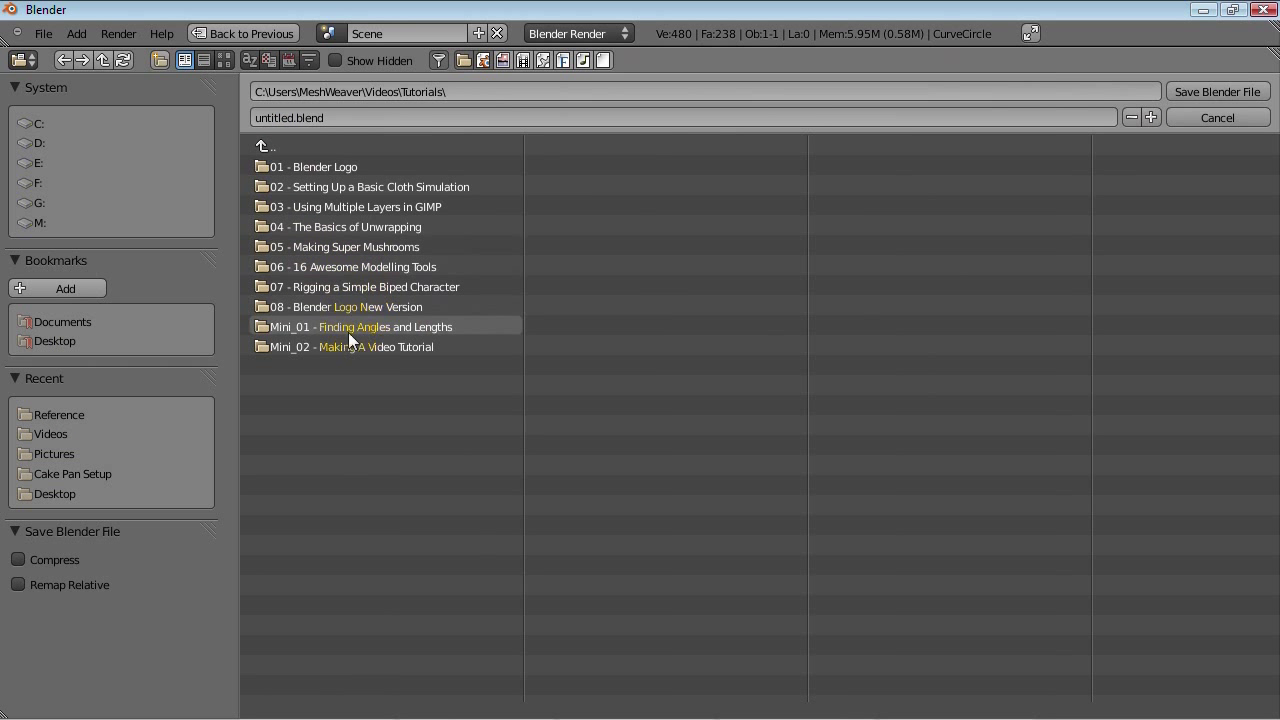
pyautogui.click(316, 306)
# Step: Name the file BlenderLogoTutorial and save it in the chosen folder
pyautogui.click(310, 115)
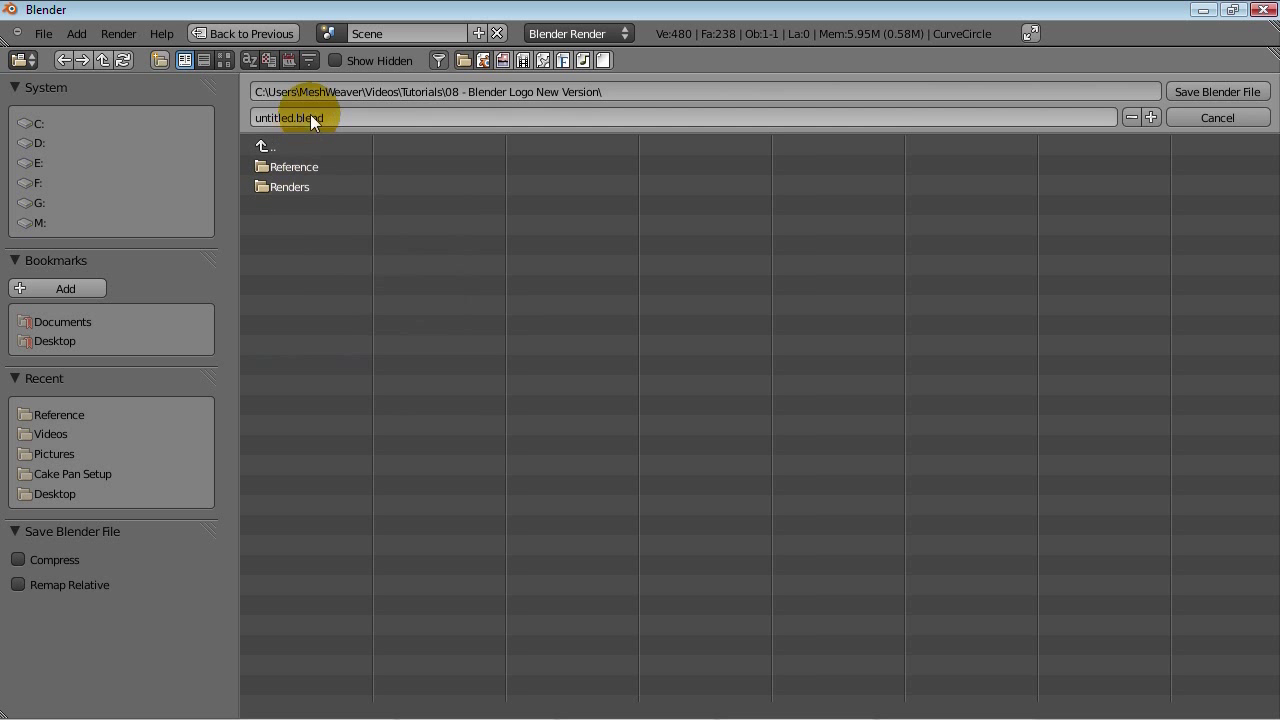
pyautogui.write('BlenderLogoTutorial')
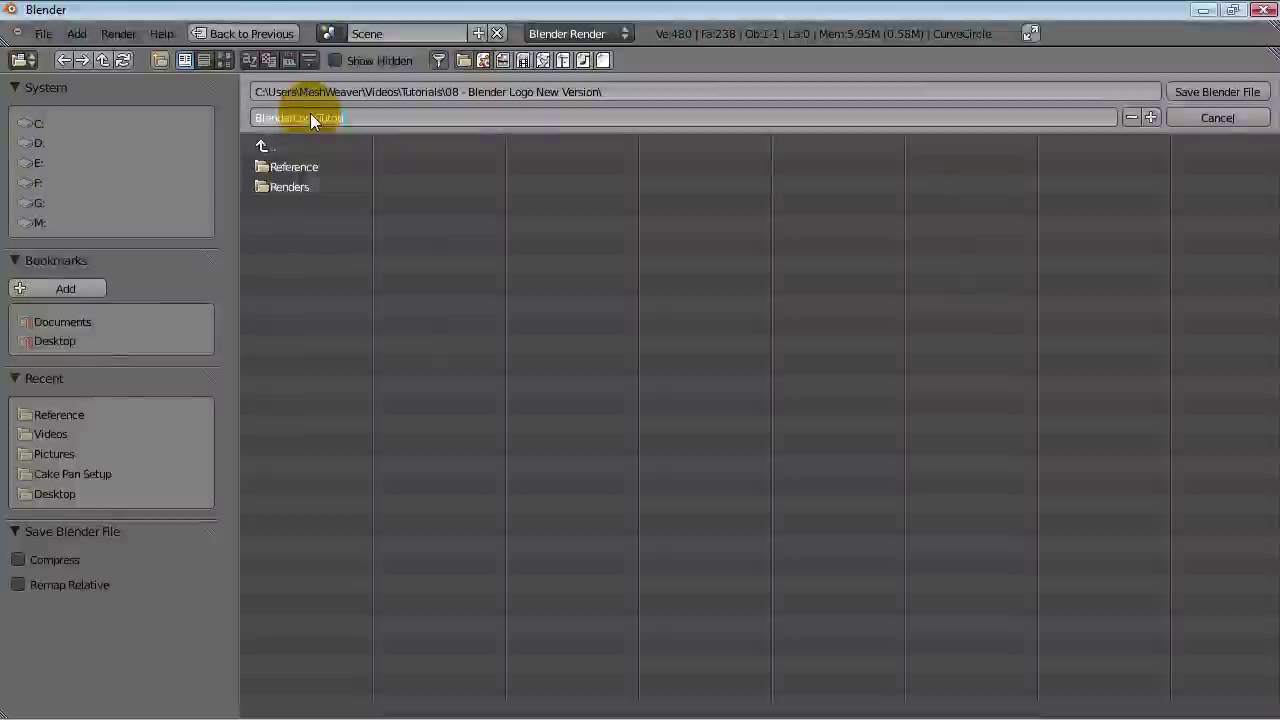
pyautogui.press('BackSpace')
pyautogui.press('BackSpace')
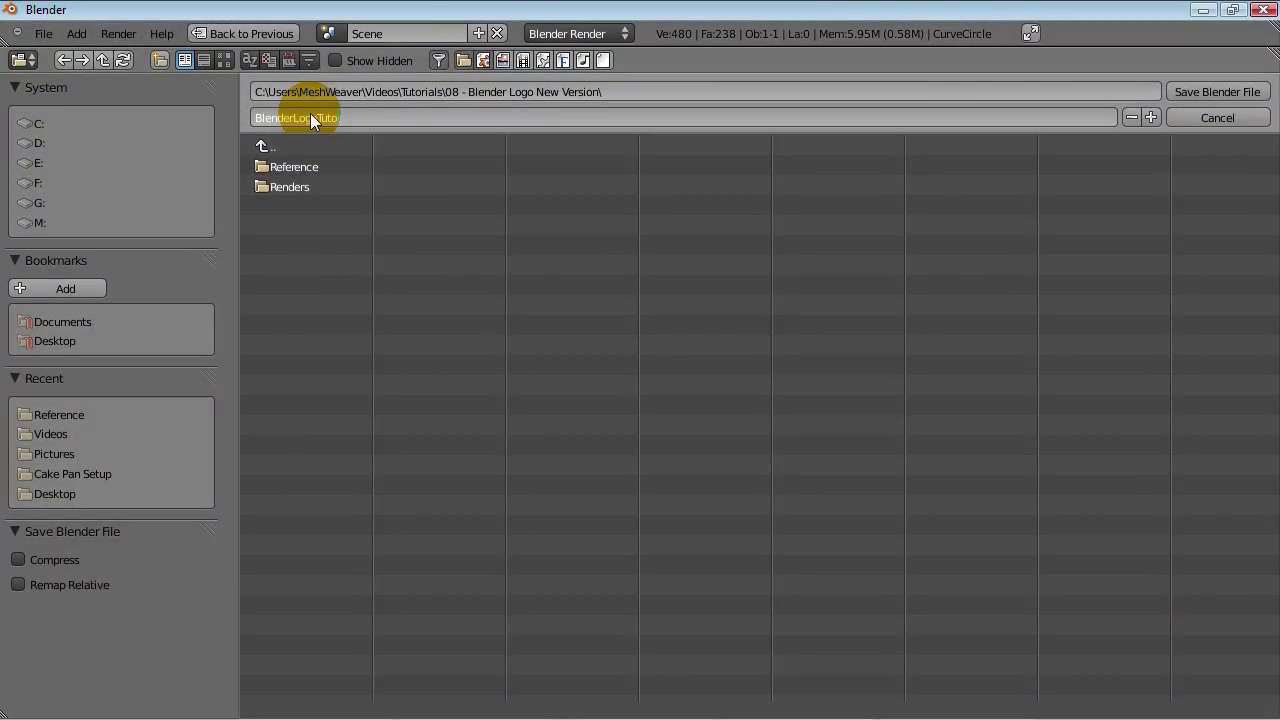
pyautogui.write('rial')
pyautogui.press('Return')
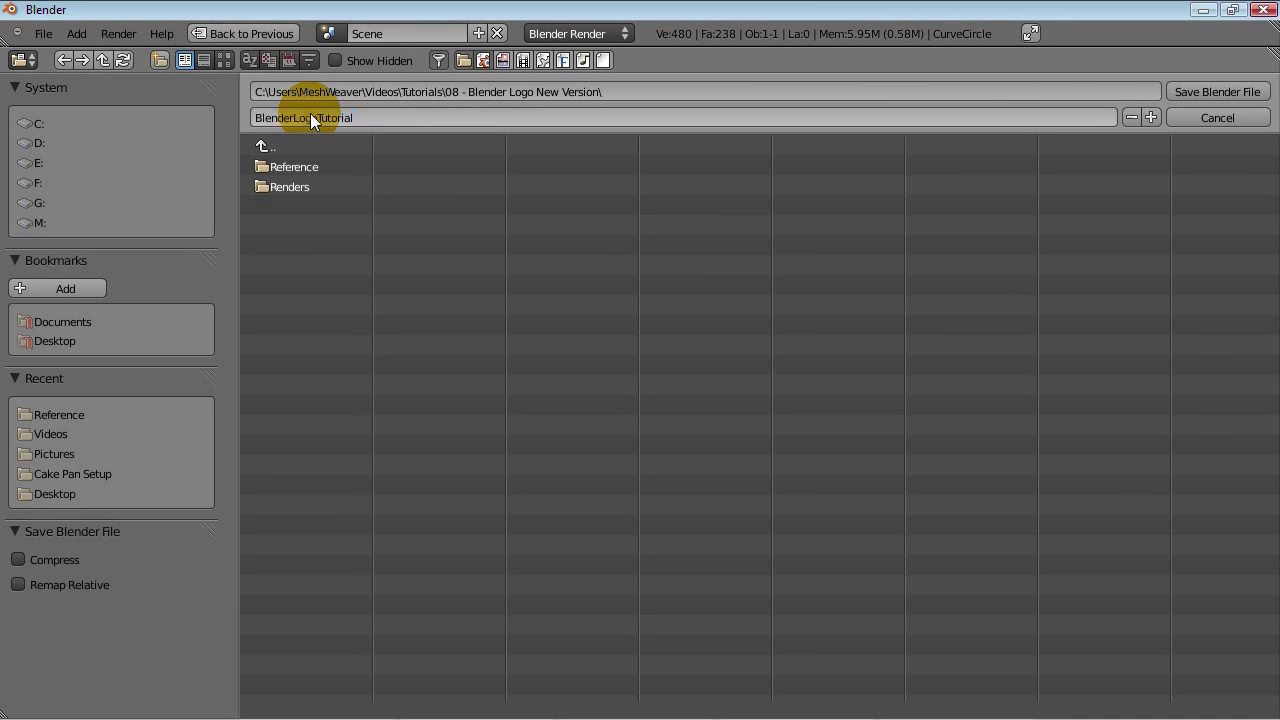
pyautogui.click(1224, 94)
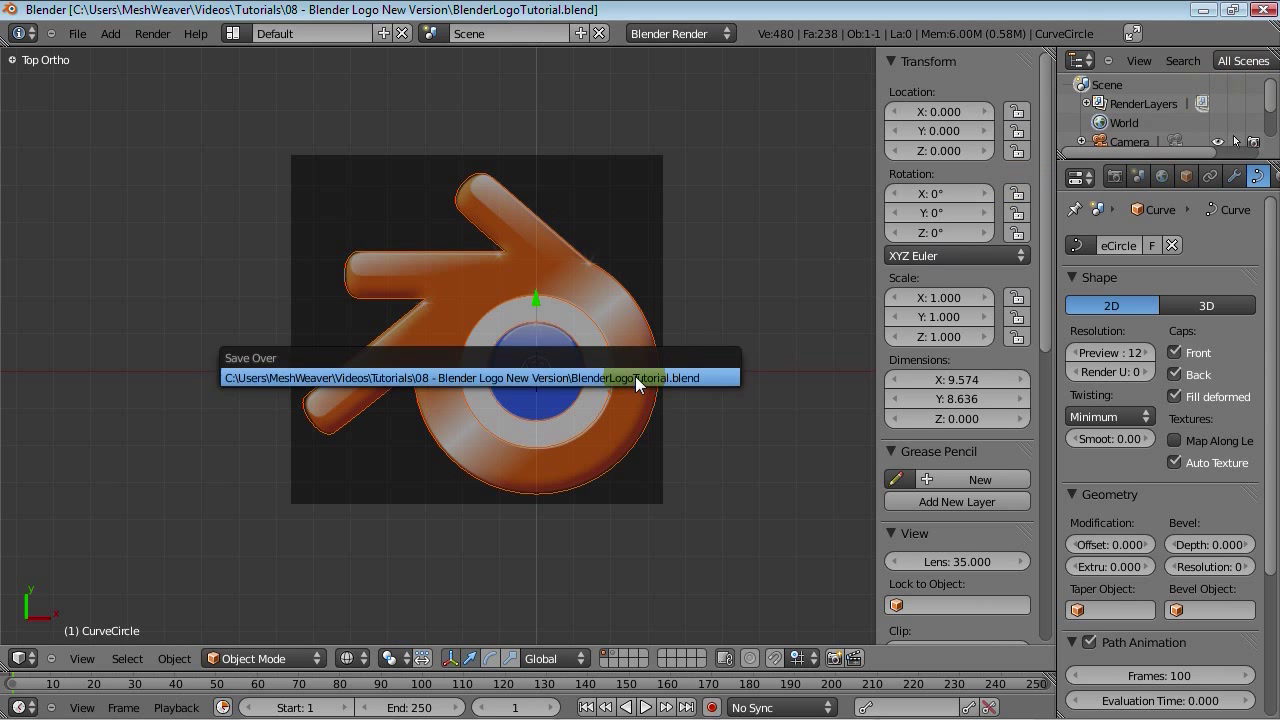
# Step: Hide the transform properties region and switch the viewport from textured to solid shading
pyautogui.scroll(2, 636, 506)
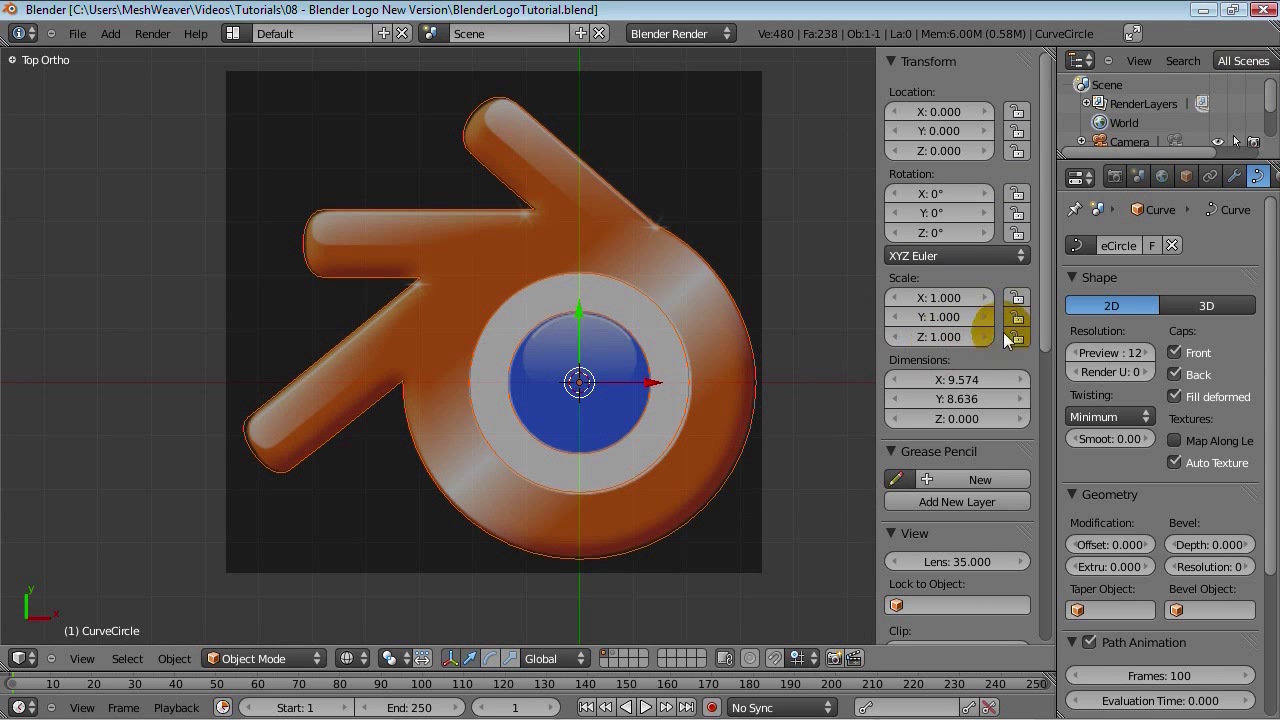
pyautogui.press('n')
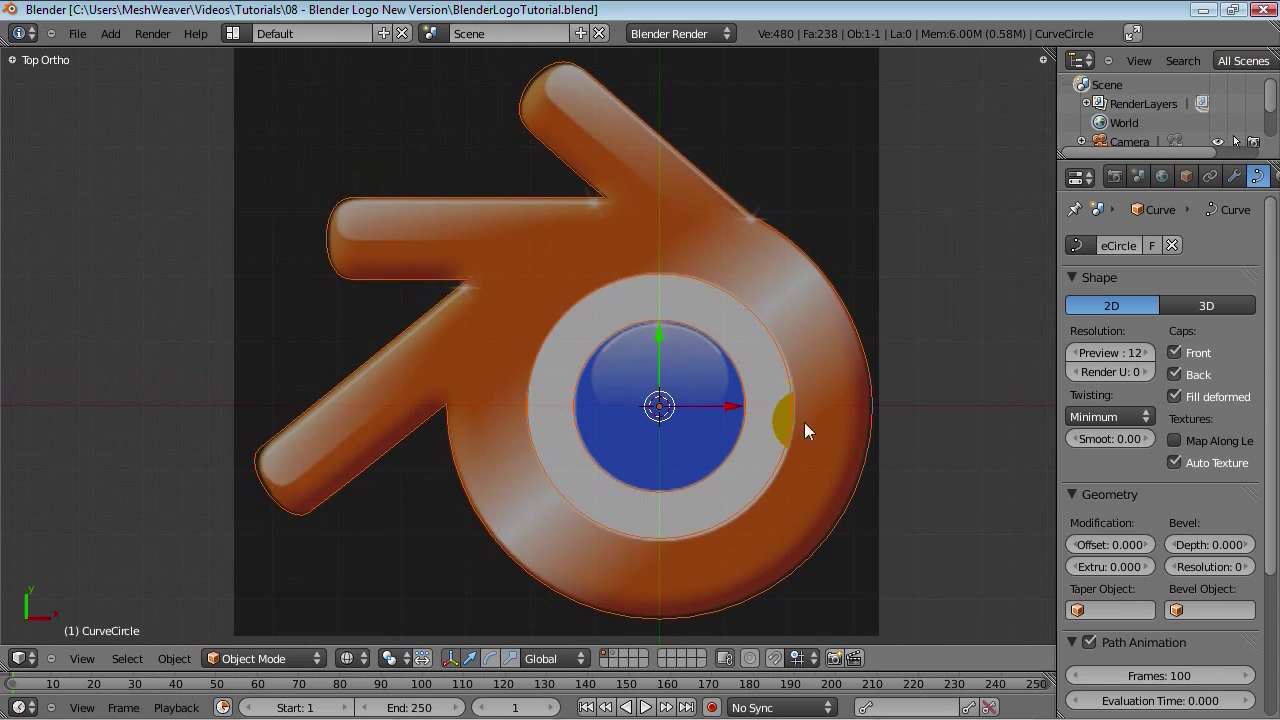
pyautogui.hotkey('alt', 'z')
# Step: Examine the flat, filled logo curve from the top, edge-on and at oblique angles
pyautogui.moveTo(620, 503)
pyautogui.mouseDown(button='middle')
pyautogui.moveTo(626, 387)
pyautogui.moveTo(635, 472)
pyautogui.moveTo(612, 469)
pyautogui.mouseUp(button='middle')
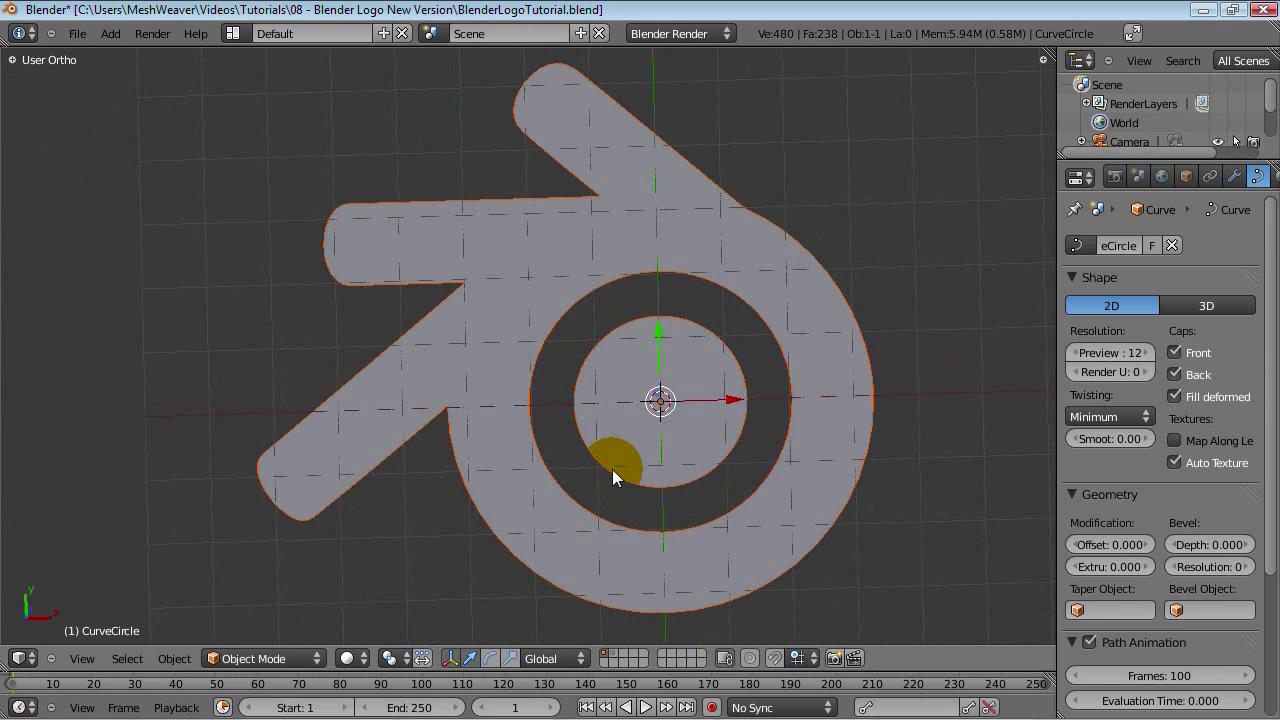
pyautogui.press('KP_1')
pyautogui.press('KP_7')
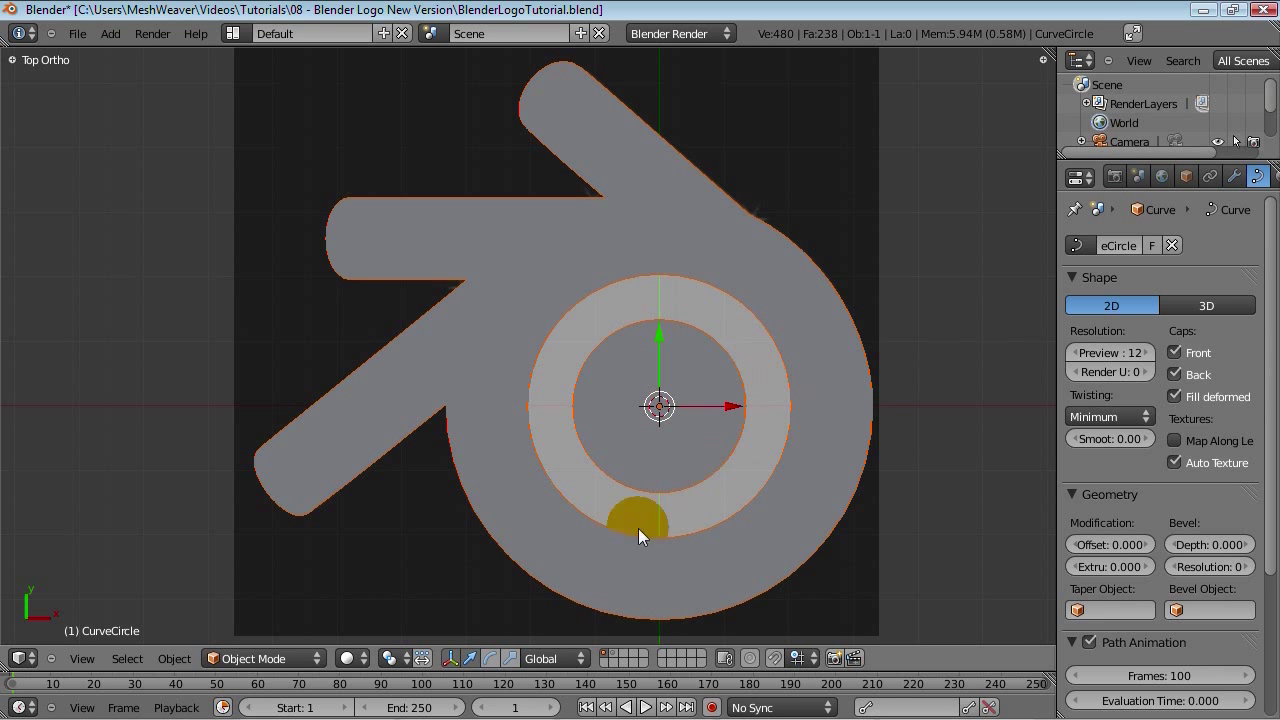
pyautogui.moveTo(634, 517); pyautogui.dragTo(546, 231, button='middle')
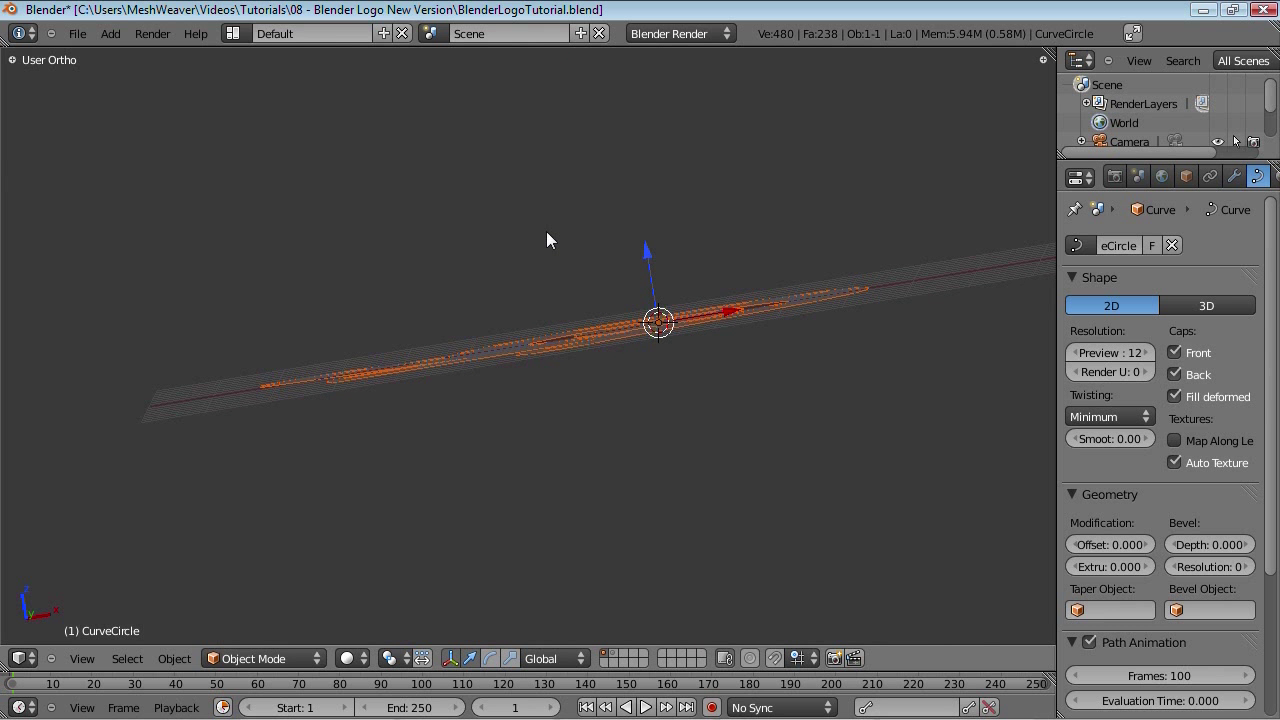
pyautogui.press('KP_1')
pyautogui.press('KP_7')
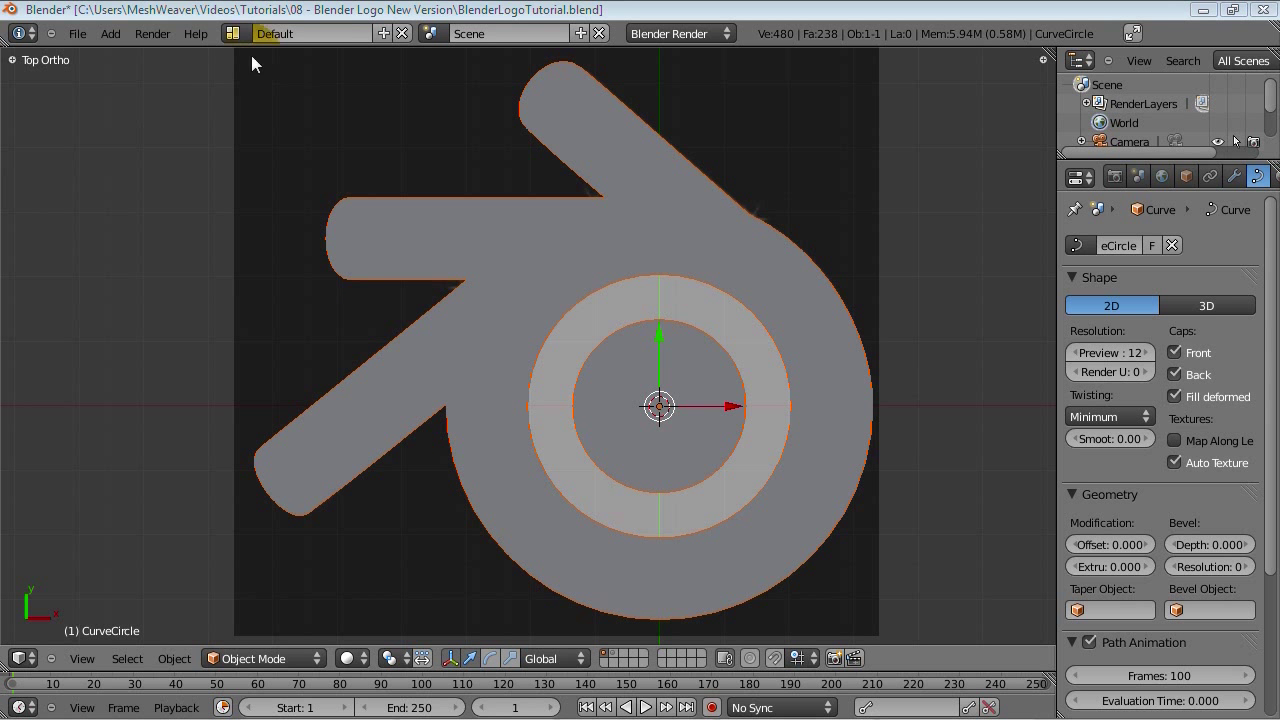
pyautogui.moveTo(500, 563); pyautogui.dragTo(489, 341, button='middle')
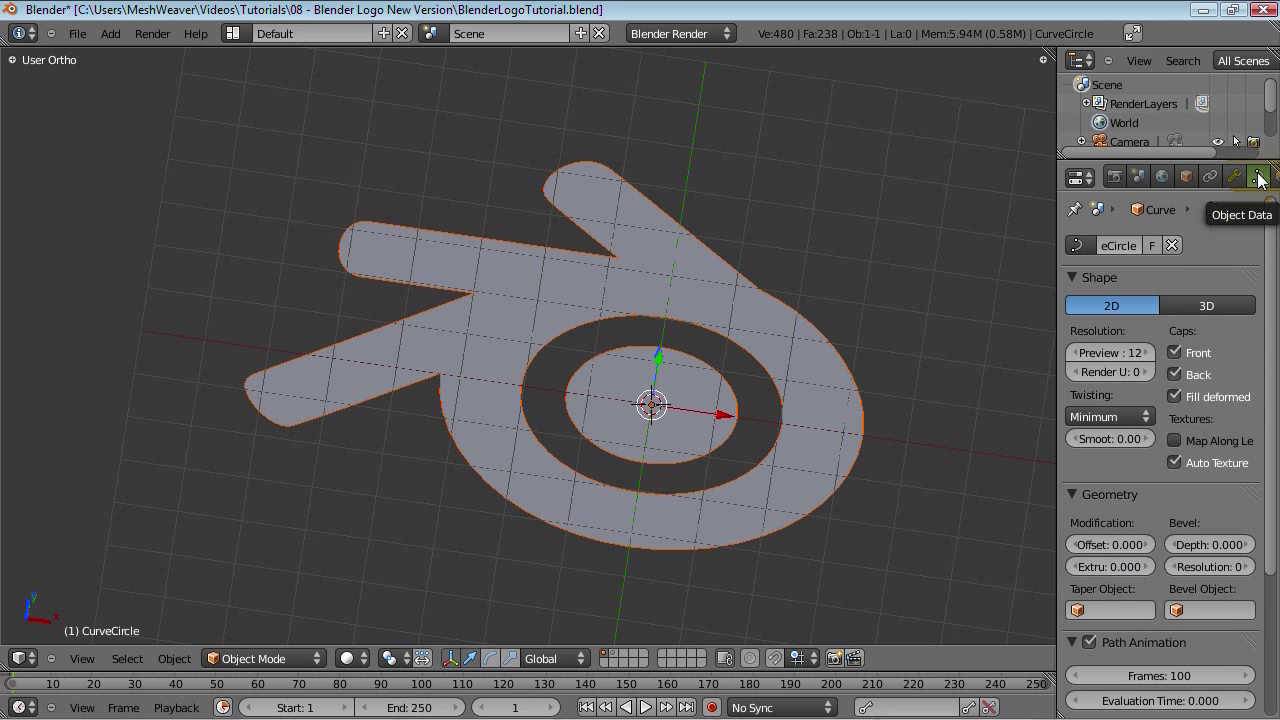
pyautogui.press('KP_7')
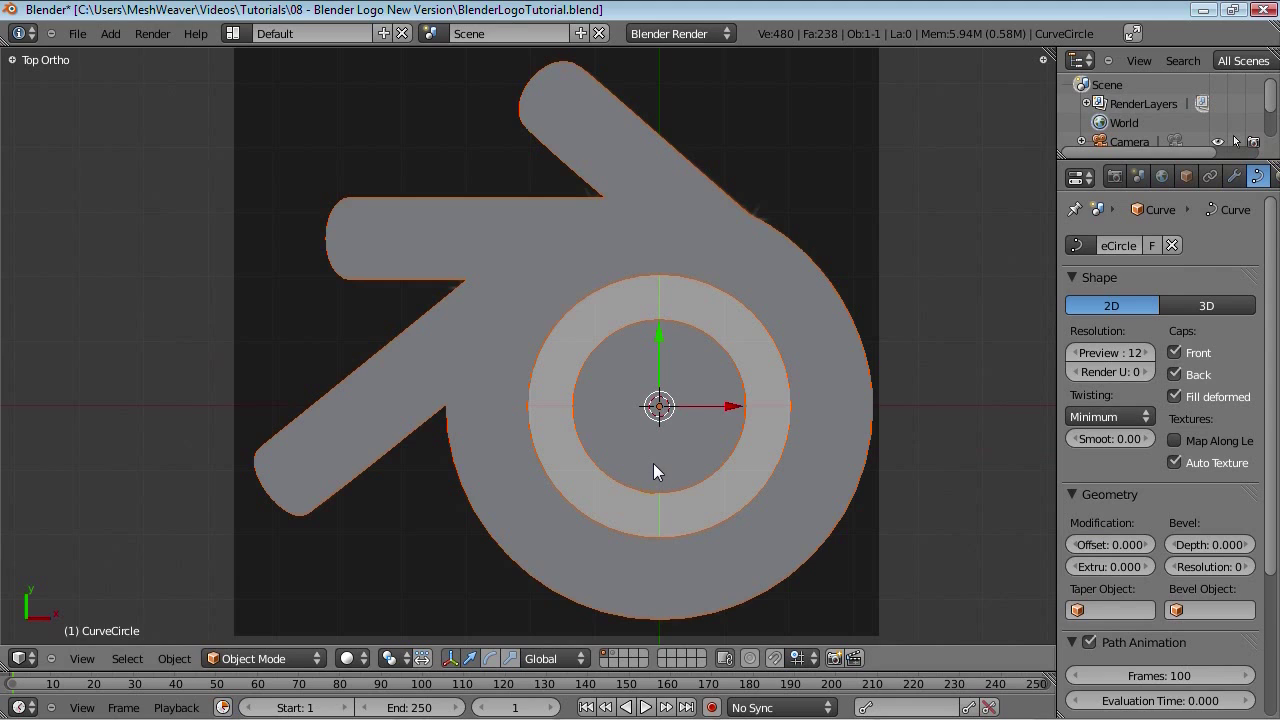
pyautogui.moveTo(675, 448); pyautogui.dragTo(826, 538, button='middle')
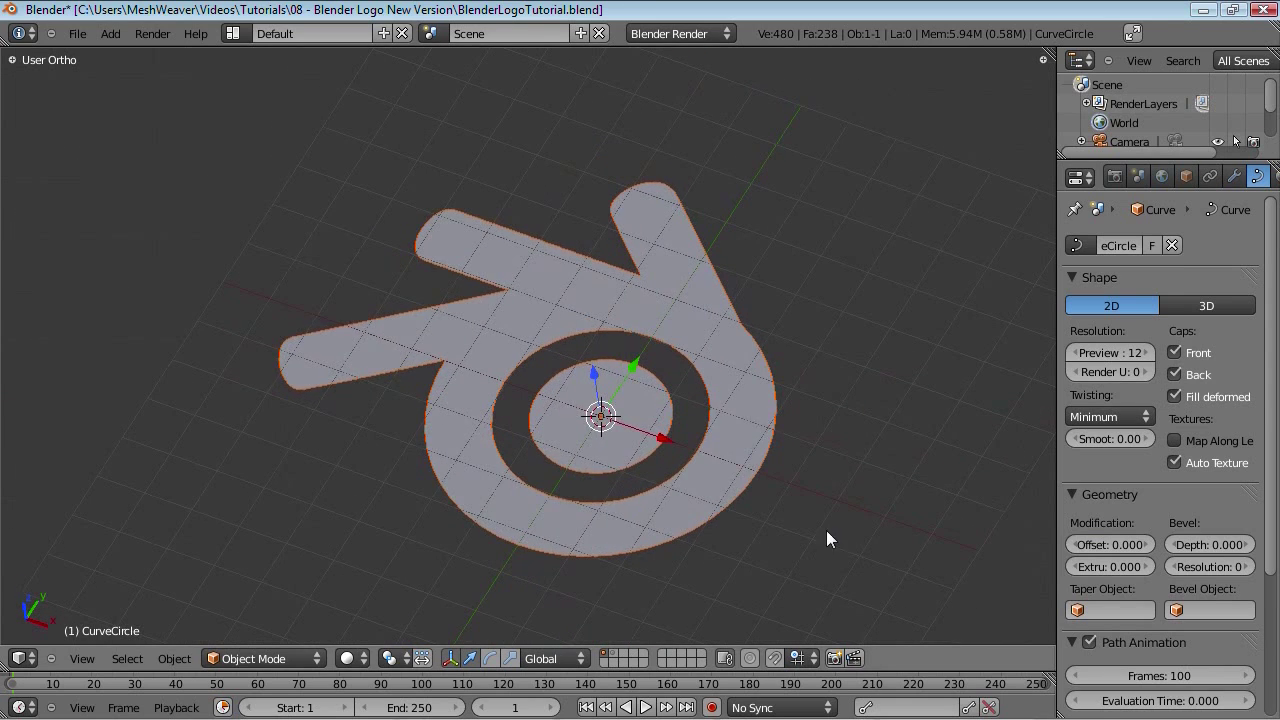
pyautogui.moveTo(484, 485)
pyautogui.mouseDown(button='middle')
pyautogui.moveTo(445, 439)
pyautogui.moveTo(408, 476)
pyautogui.moveTo(423, 435)
pyautogui.moveTo(686, 478)
pyautogui.moveTo(429, 399)
pyautogui.moveTo(311, 341)
pyautogui.moveTo(429, 386)
pyautogui.moveTo(558, 477)
pyautogui.mouseUp(button='middle')
pyautogui.scroll(-2, 445, 439)
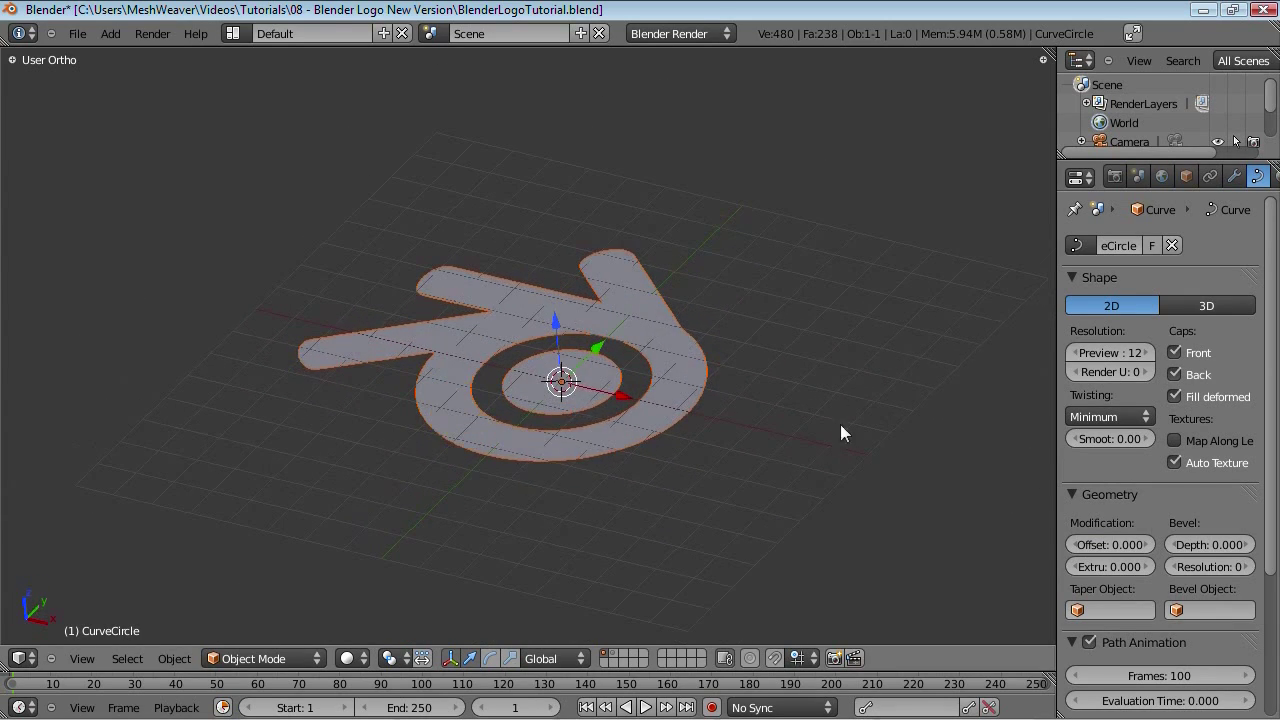
# Step: Extrude the logo curve by 0.2 in its geometry settings
pyautogui.scroll(3, 840, 432)
pyautogui.moveTo(1093, 564); pyautogui.dragTo(1113, 564)
pyautogui.write('.2')
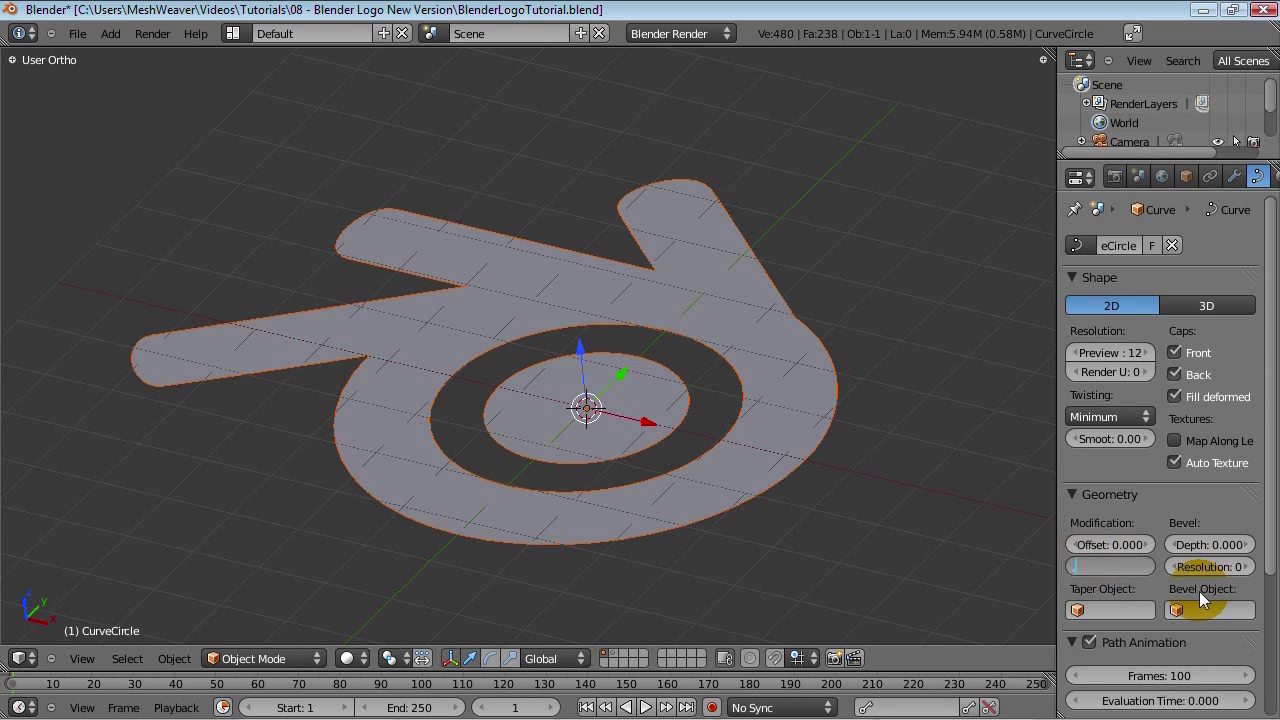
pyautogui.press('Return')
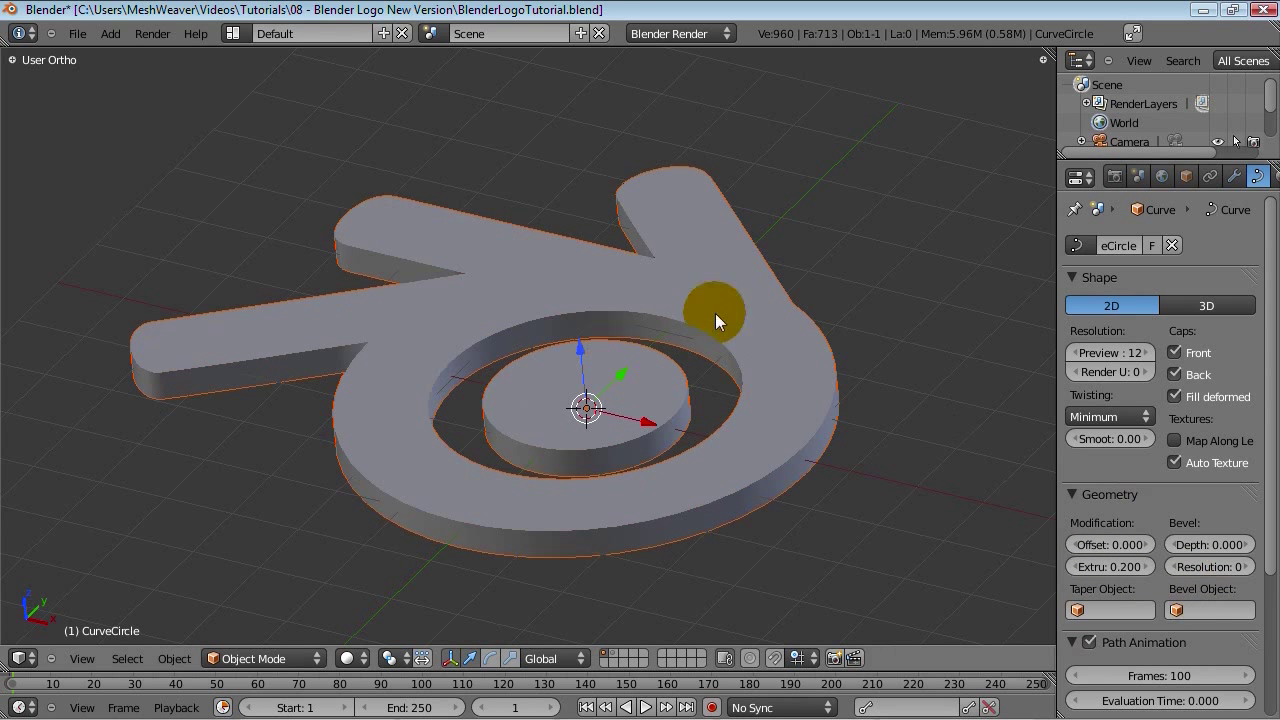
# Step: Check the logo's thickness at its edge in front view and set the curve's extrusion to 0.25
pyautogui.moveTo(715, 313); pyautogui.dragTo(503, 322, button='middle')
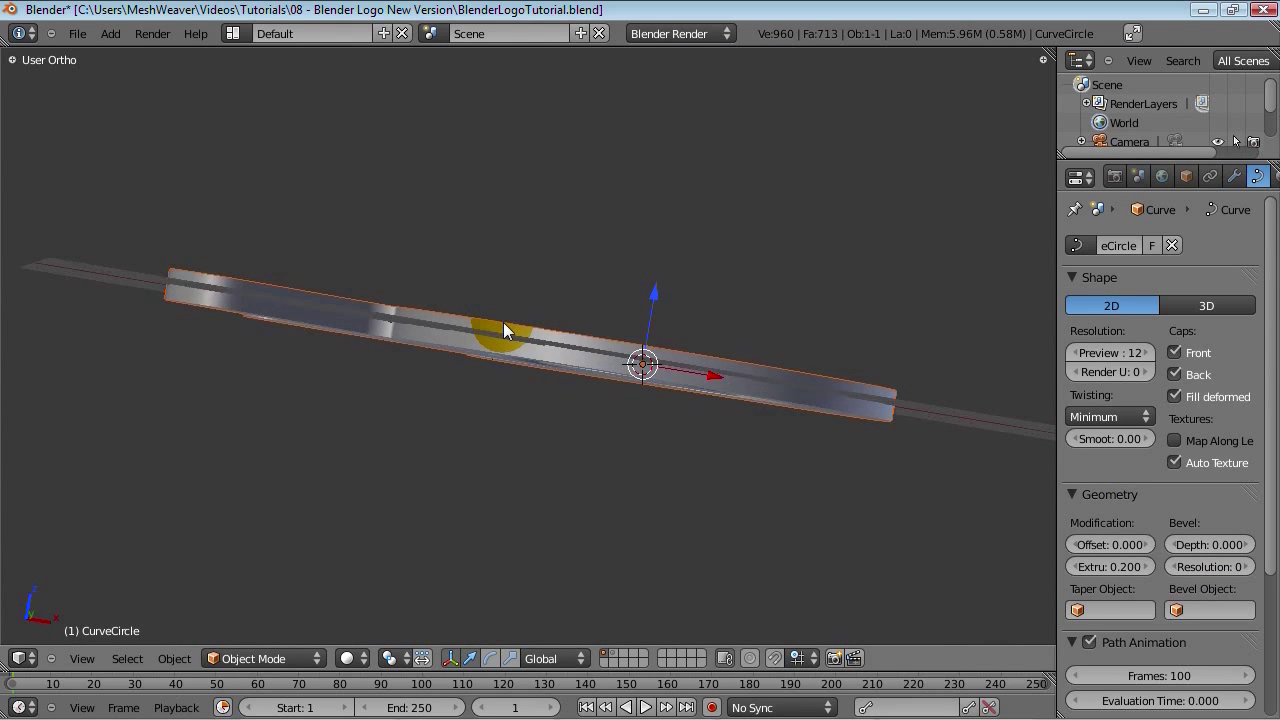
pyautogui.press('KP_1')
pyautogui.keyDown('shift'); pyautogui.moveTo(875, 368); pyautogui.dragTo(694, 403, button='middle'); pyautogui.keyUp('shift')
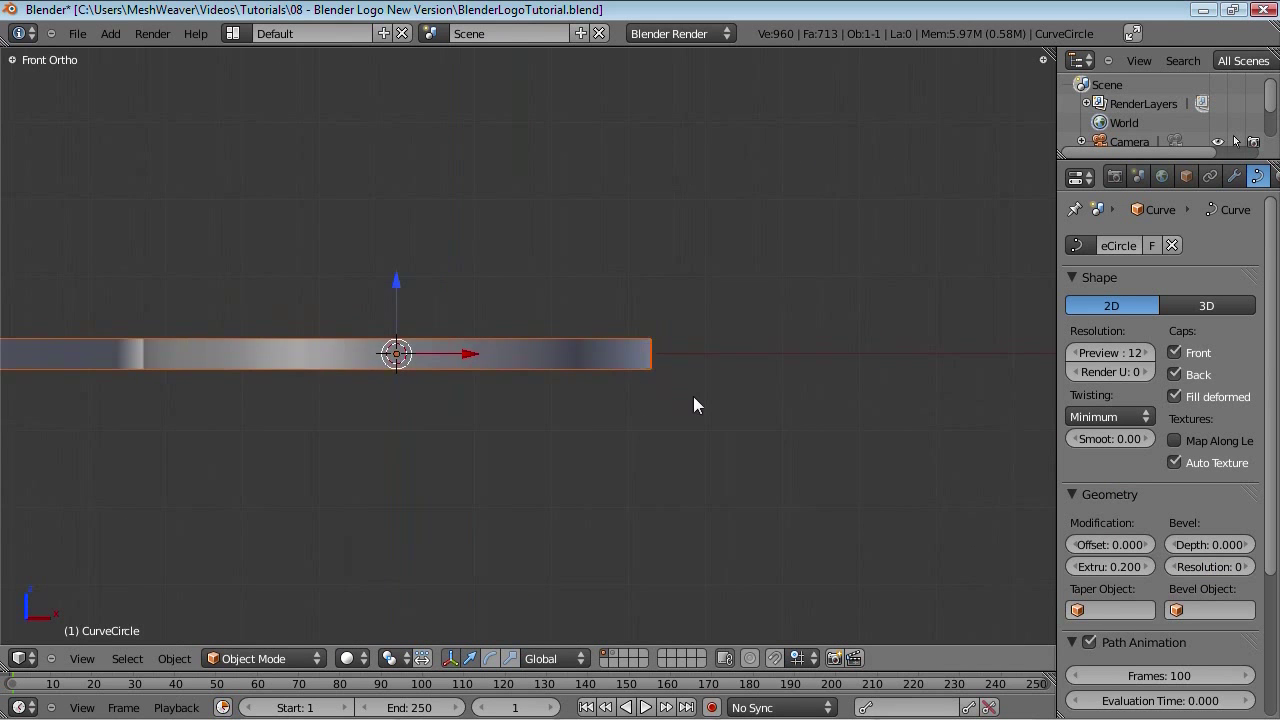
pyautogui.scroll(7, 694, 403)
pyautogui.keyDown('shift'); pyautogui.moveTo(967, 377); pyautogui.dragTo(745, 386, button='middle'); pyautogui.keyUp('shift')
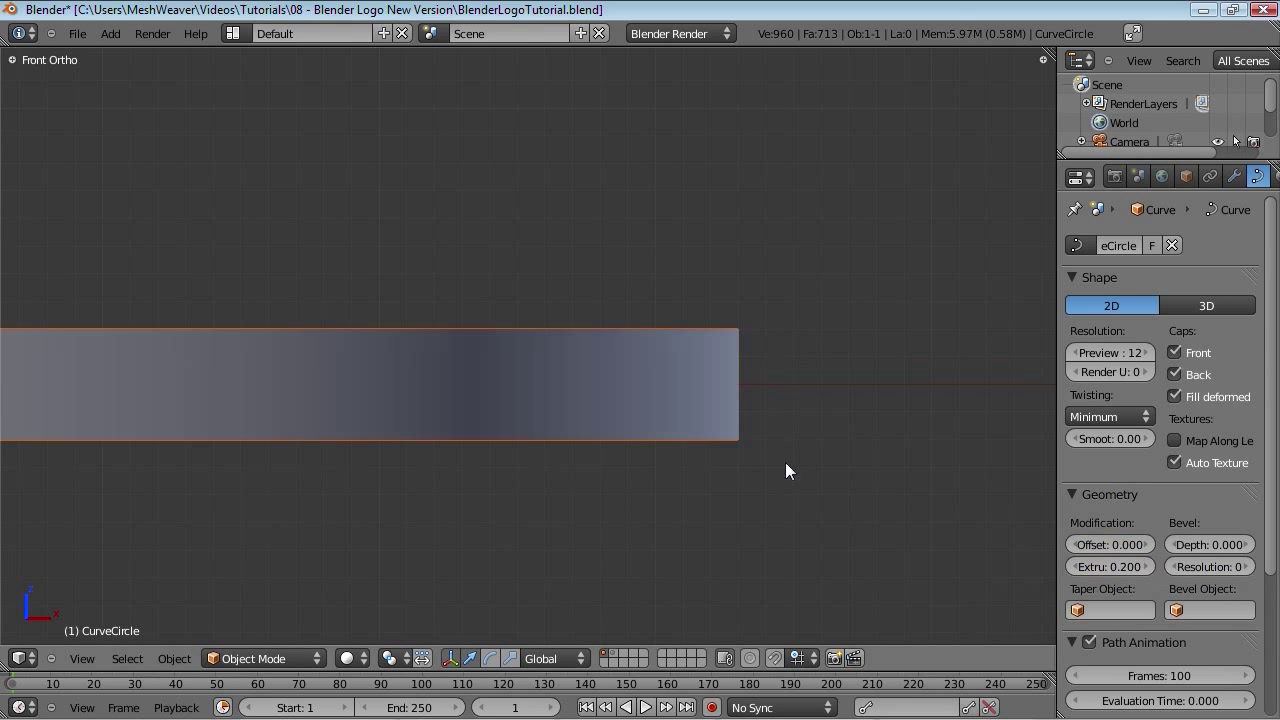
pyautogui.click(1114, 568)
pyautogui.press('BackSpace')
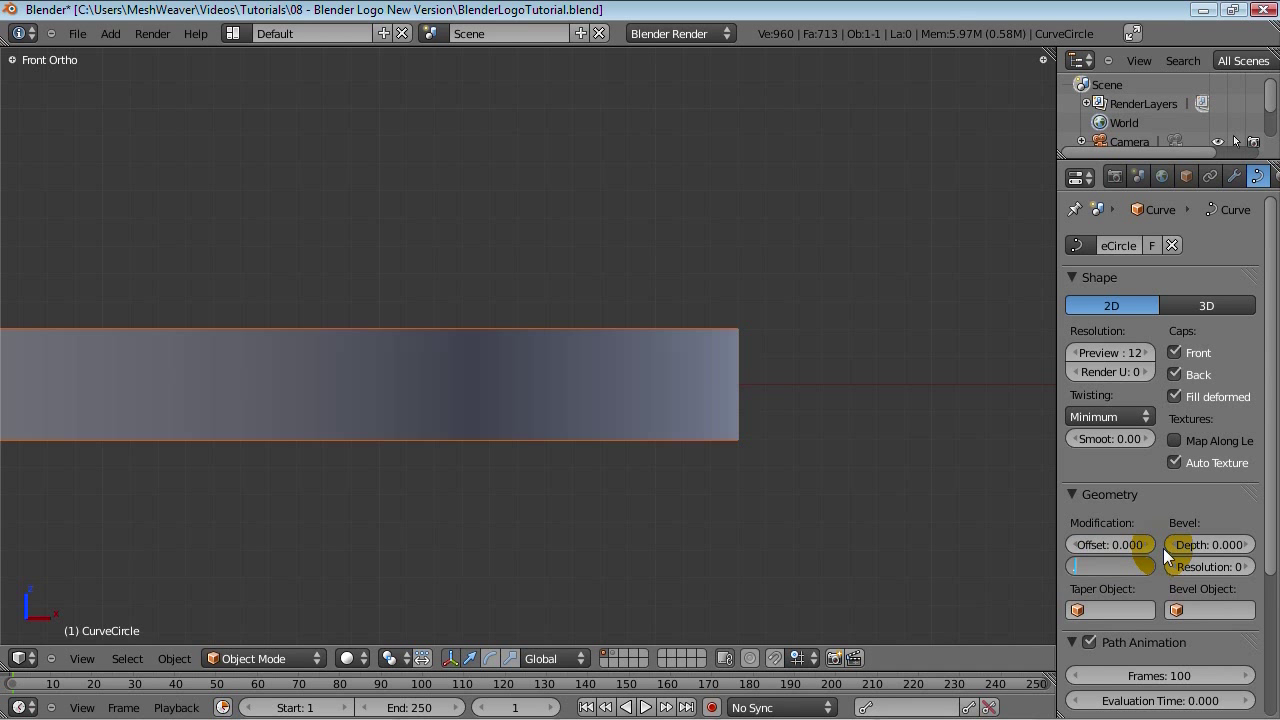
pyautogui.write('0.25')
pyautogui.press('Return')
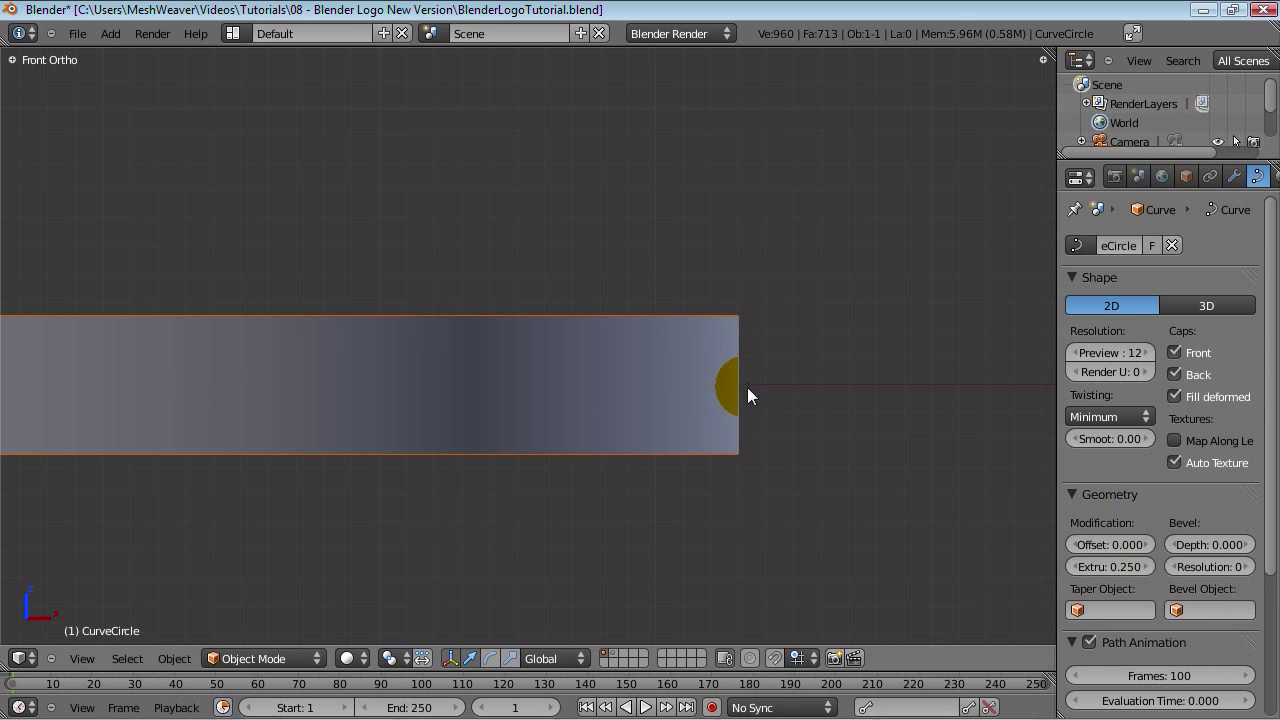
# Step: Set the logo curve's extrusion to 0.3
pyautogui.click(1122, 571)
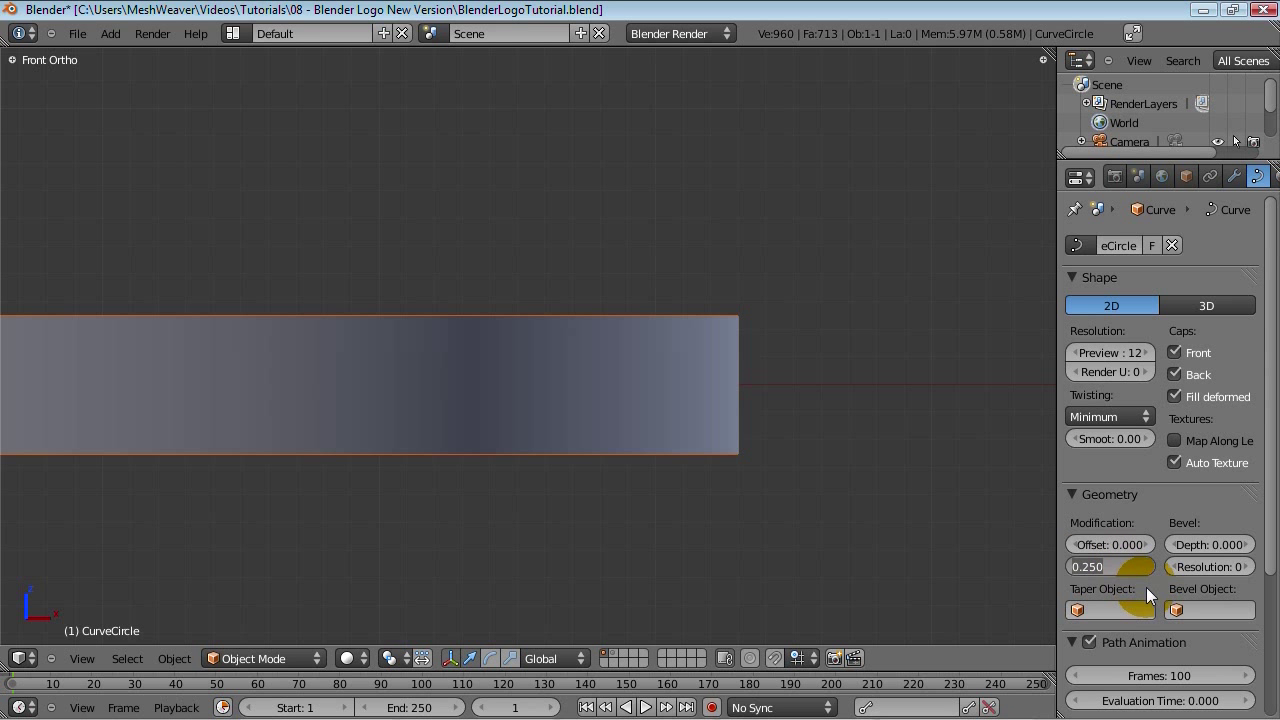
pyautogui.press('Return')
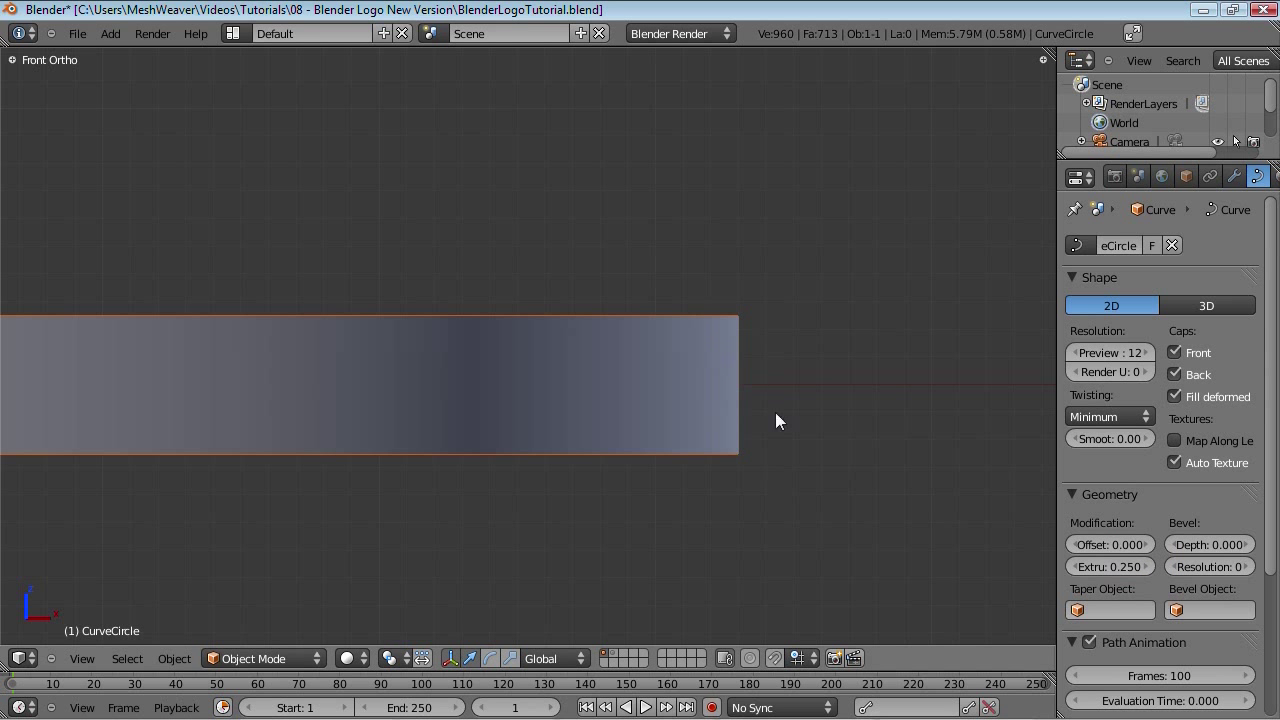
pyautogui.click(1100, 566)
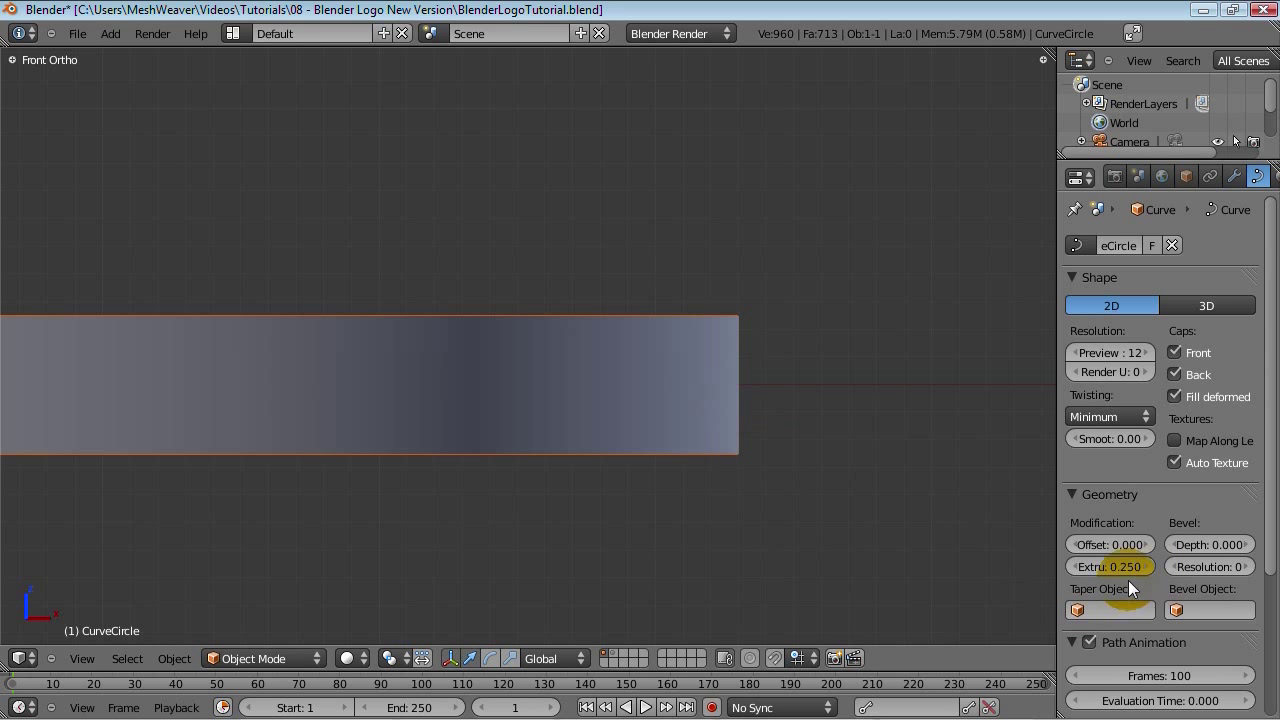
pyautogui.press('BackSpace')
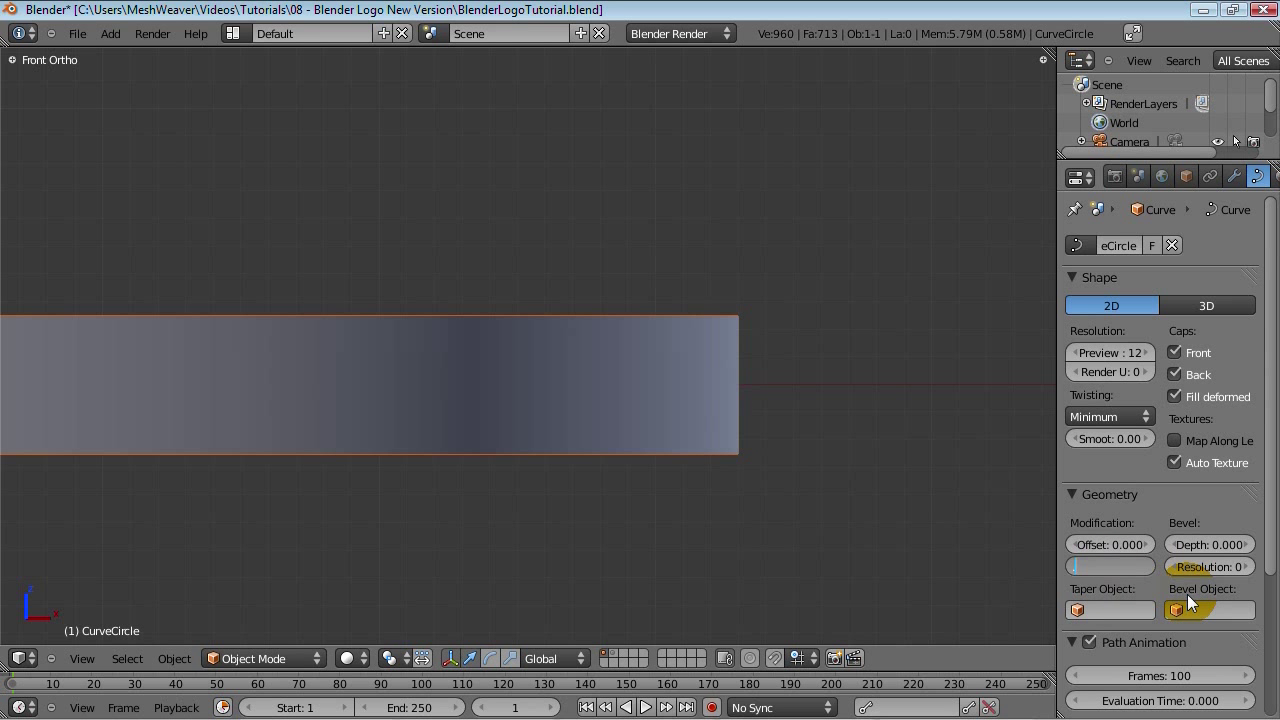
pyautogui.write('.3')
pyautogui.press('Return')
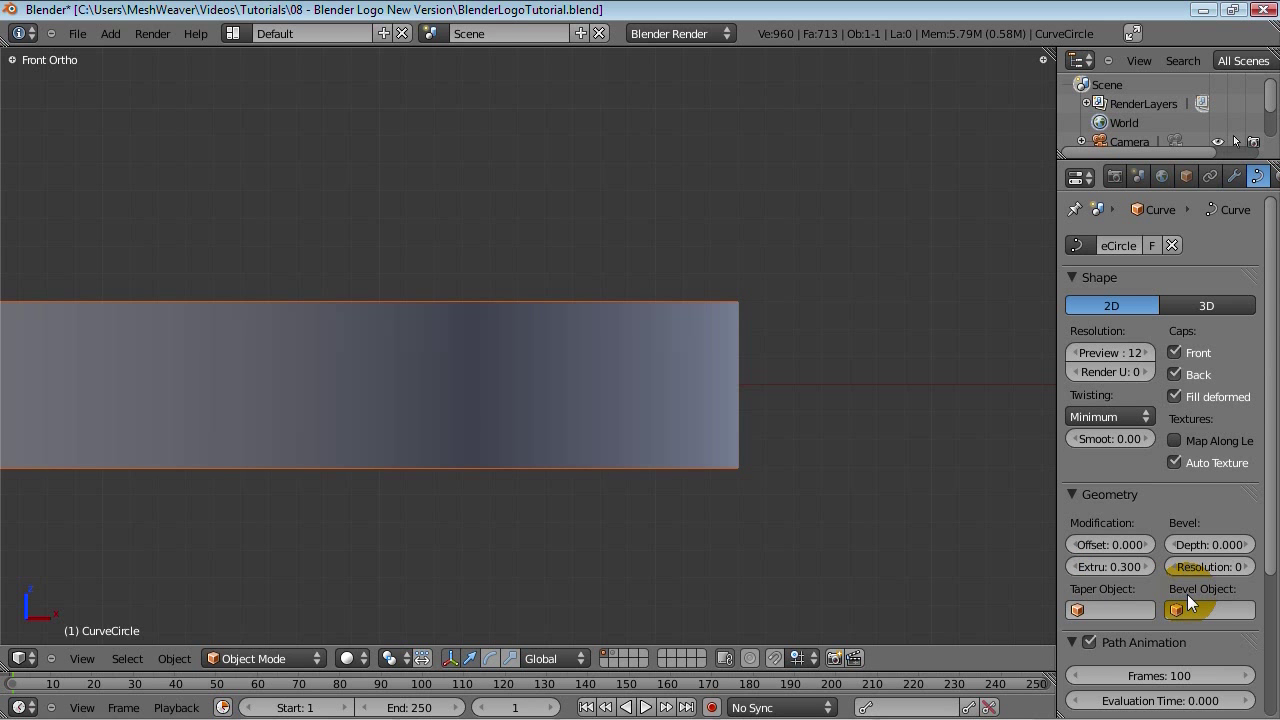
# Step: Set the logo curve's extrusion to 0.4 and inspect the thicker shape from an oblique angle
pyautogui.scroll(-7, 491, 419)
pyautogui.moveTo(477, 449); pyautogui.dragTo(580, 434, button='middle')
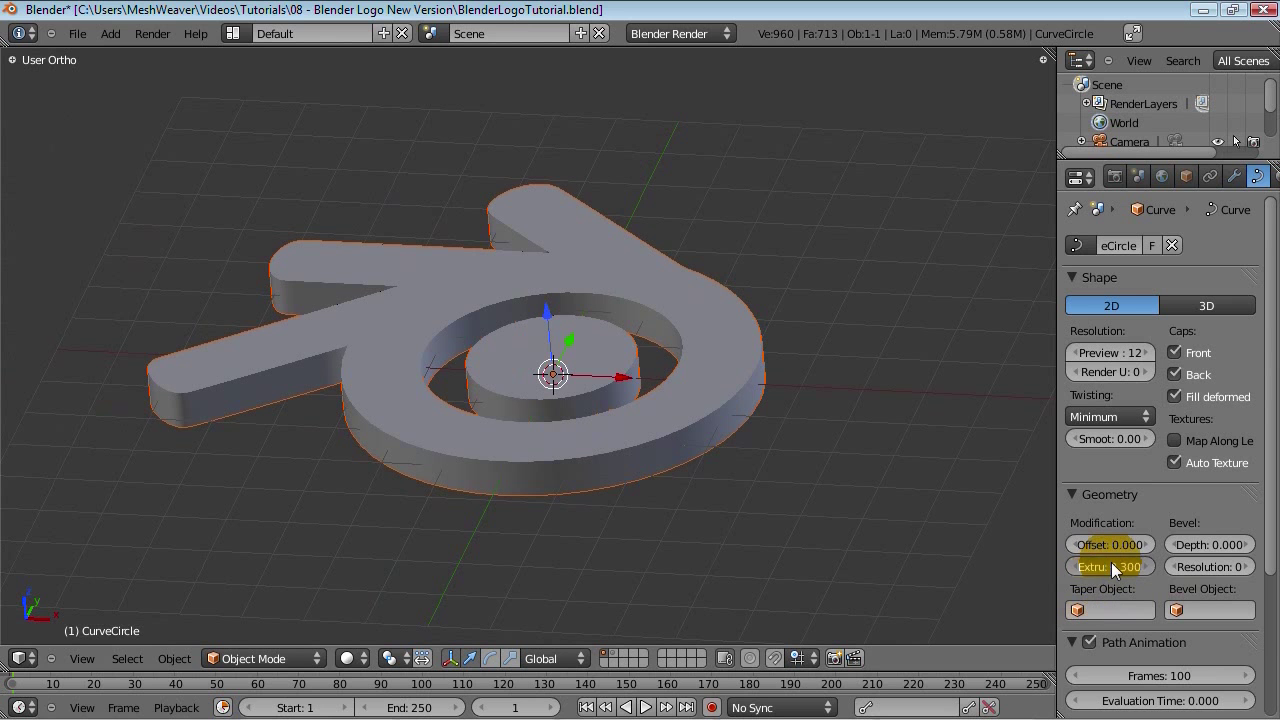
pyautogui.write('.4')
pyautogui.press('Return')
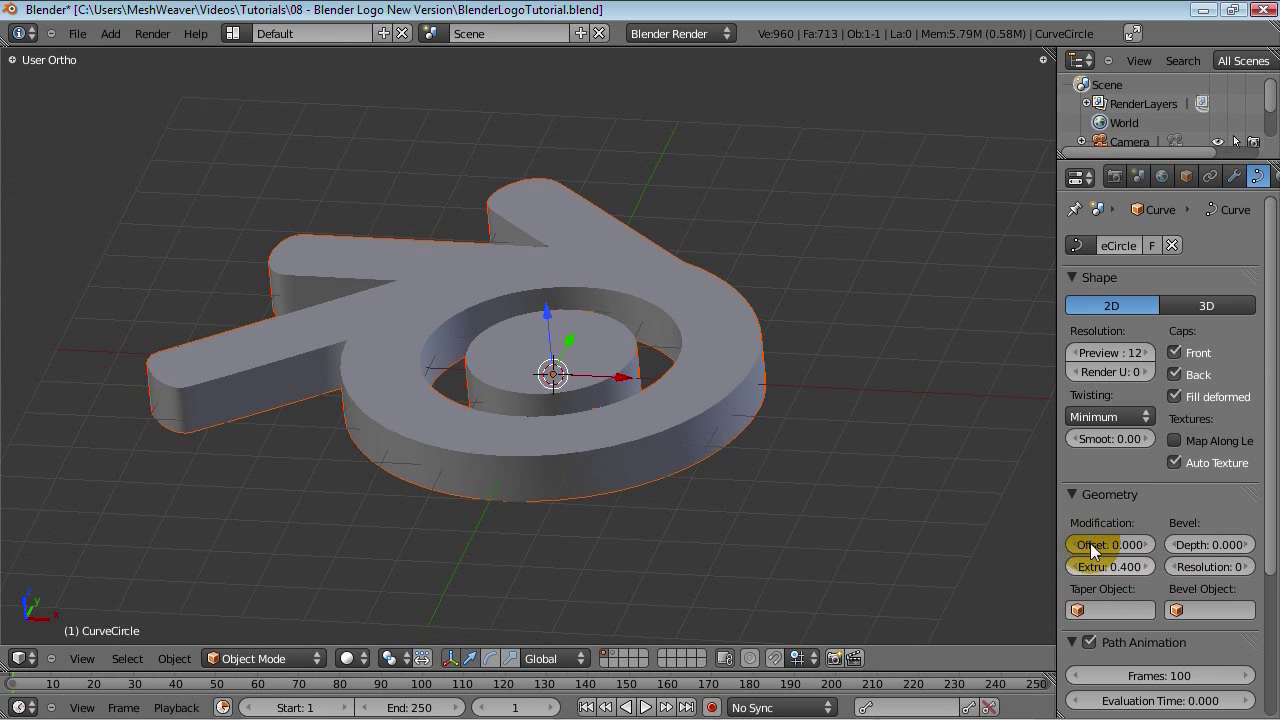
pyautogui.scroll(3, 507, 362)
pyautogui.moveTo(507, 362); pyautogui.dragTo(539, 424, button='middle')
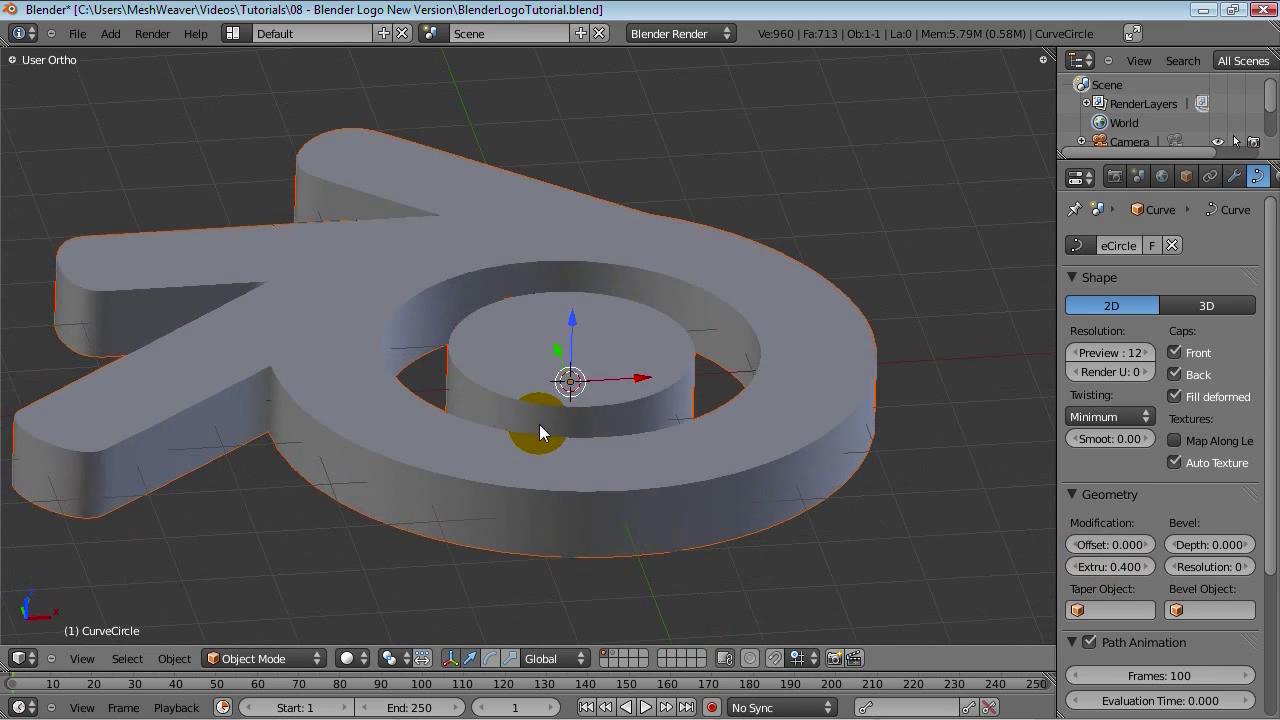
# Step: Check the extruded logo from the top view and save it over the existing BlenderLogoTutorial.blend
pyautogui.press('KP_7')
pyautogui.scroll(-2, 550, 385)
pyautogui.scroll(-1, 551, 379)
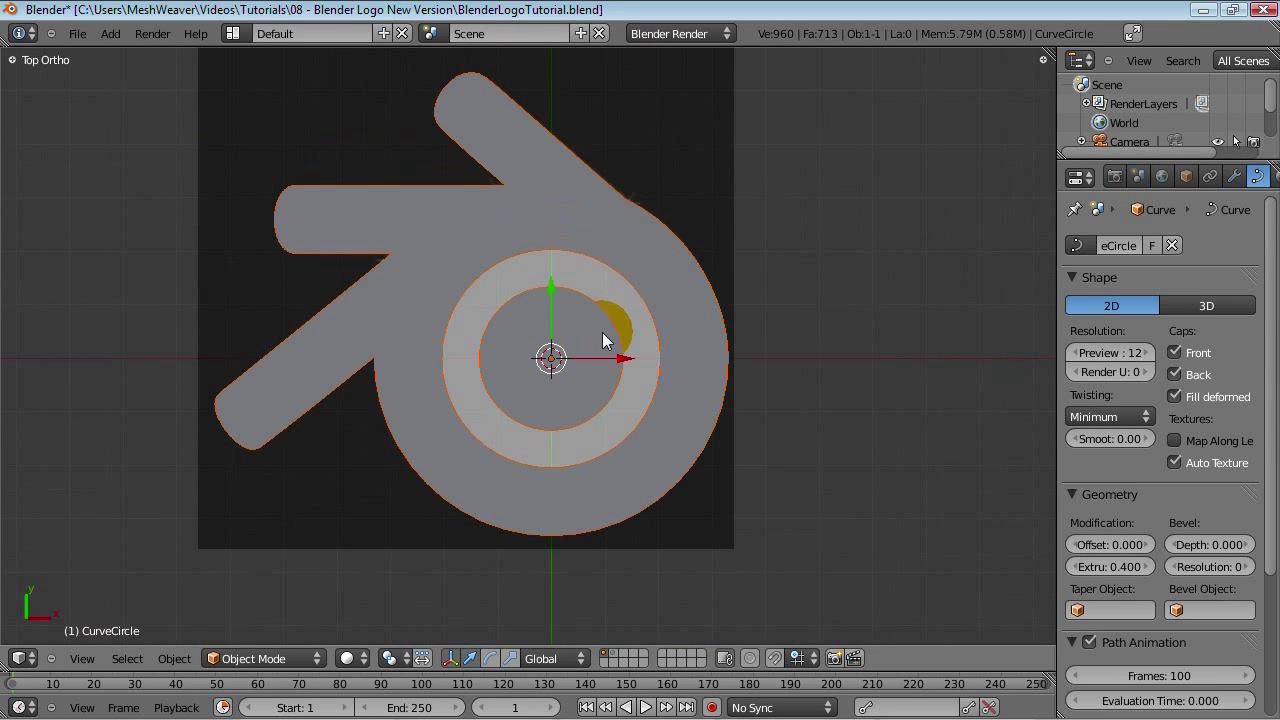
pyautogui.hotkey('ctrl', 's')
pyautogui.click(602, 332)
pyautogui.scroll(2, 757, 477)
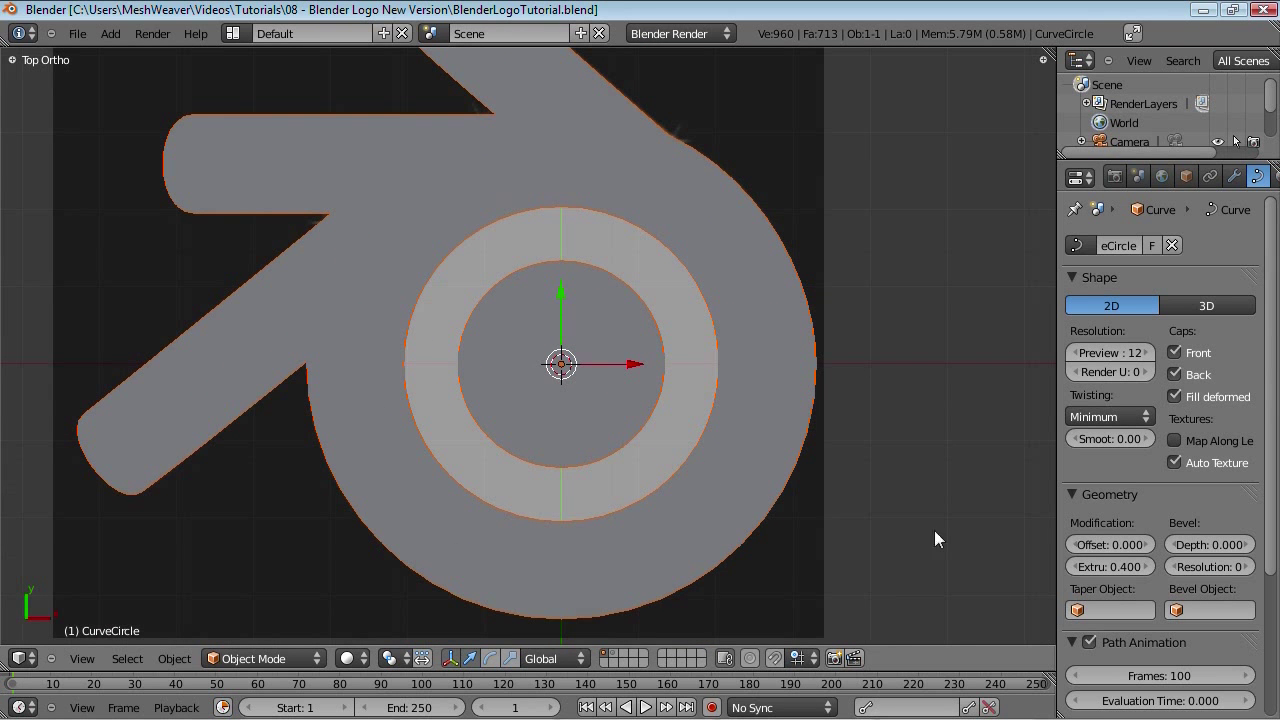
# Step: Set the logo curve's bevel depth to about 0.097 and examine the inner corners between the prongs from above
pyautogui.moveTo(648, 516); pyautogui.dragTo(868, 453, button='middle')
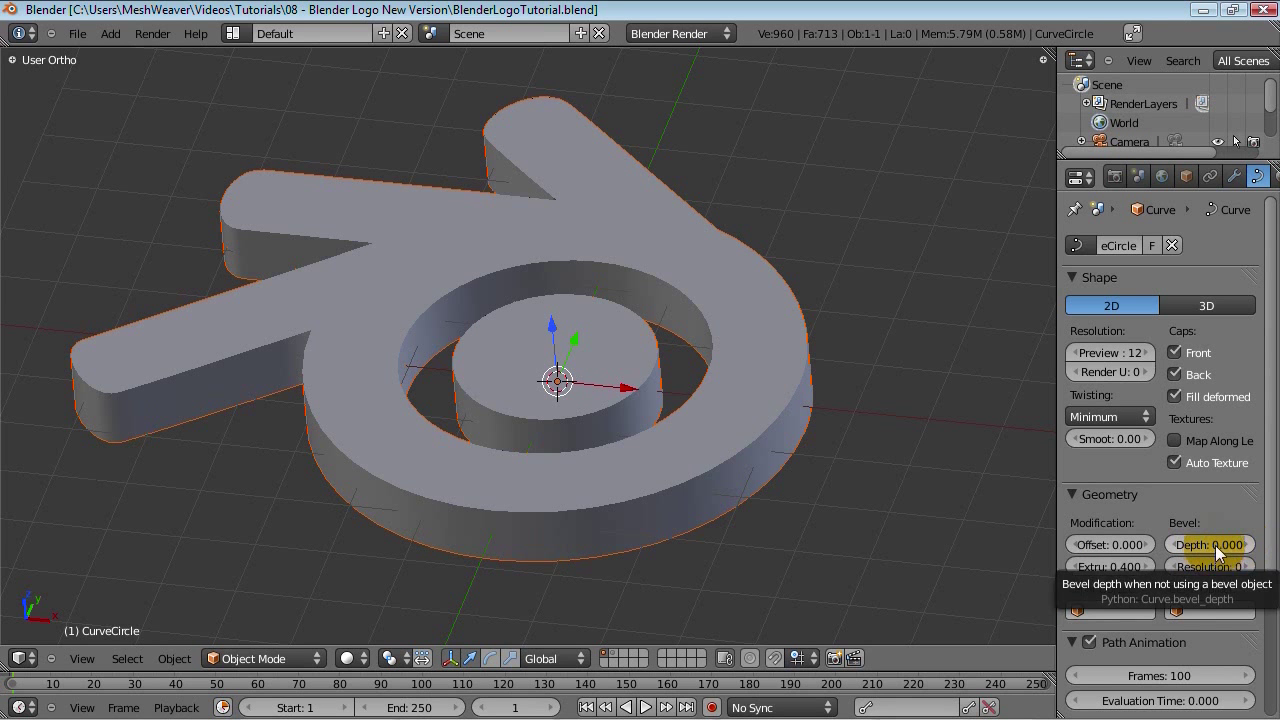
pyautogui.moveTo(1223, 547); pyautogui.dragTo(38, 561)
pyautogui.press('KP_7')
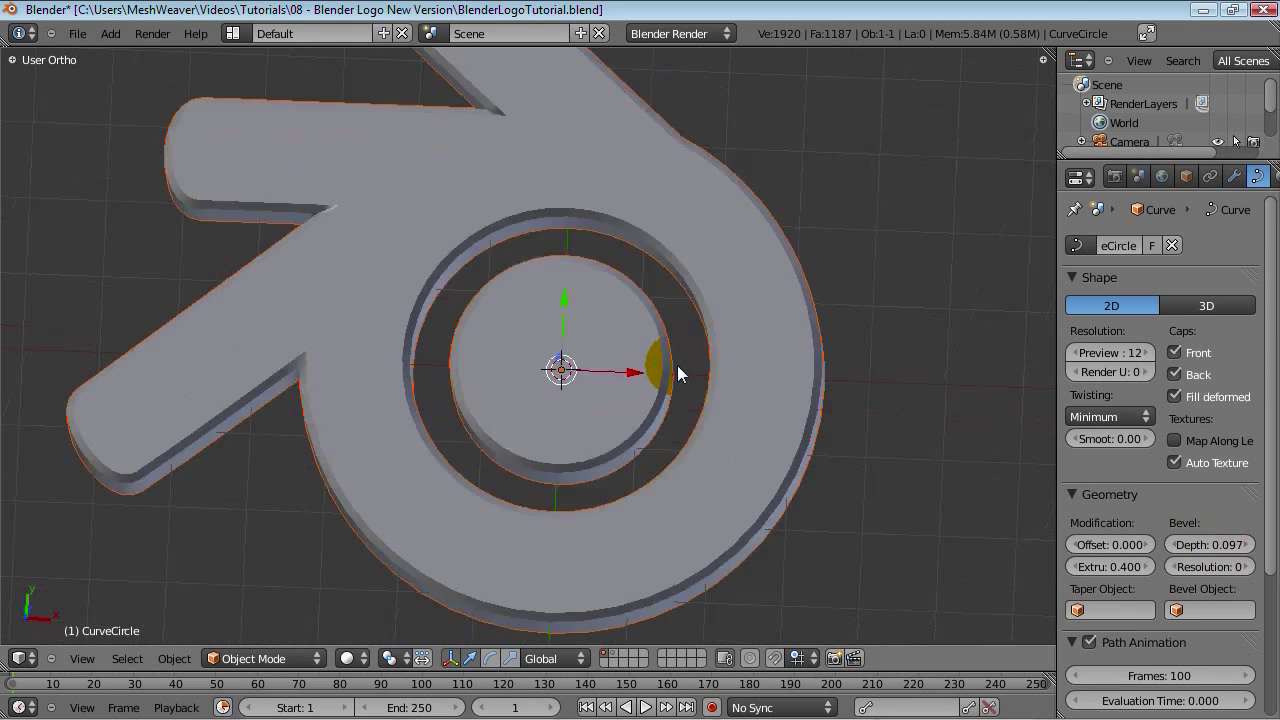
pyautogui.scroll(2, 533, 380)
pyautogui.scroll(8, 590, 390)
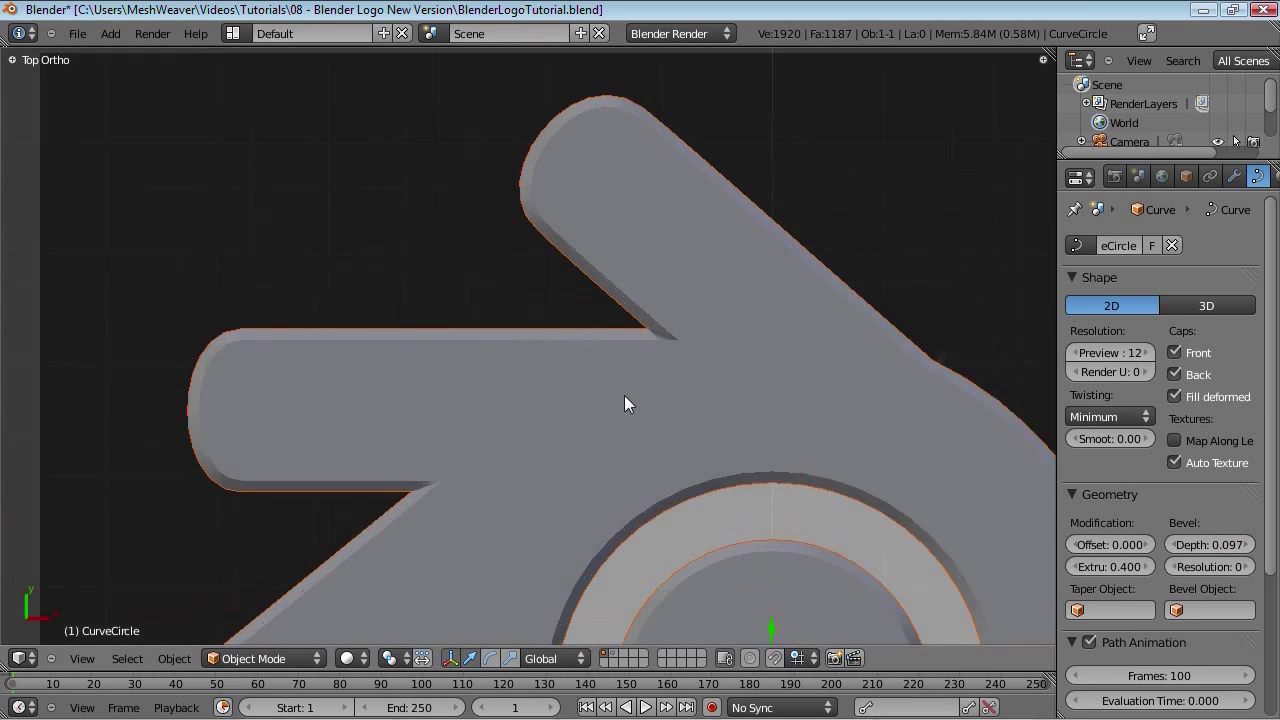
# Step: Raise the logo curve's bevel depth to about 0.218 and inspect the corners from an angle
pyautogui.click(1206, 545)
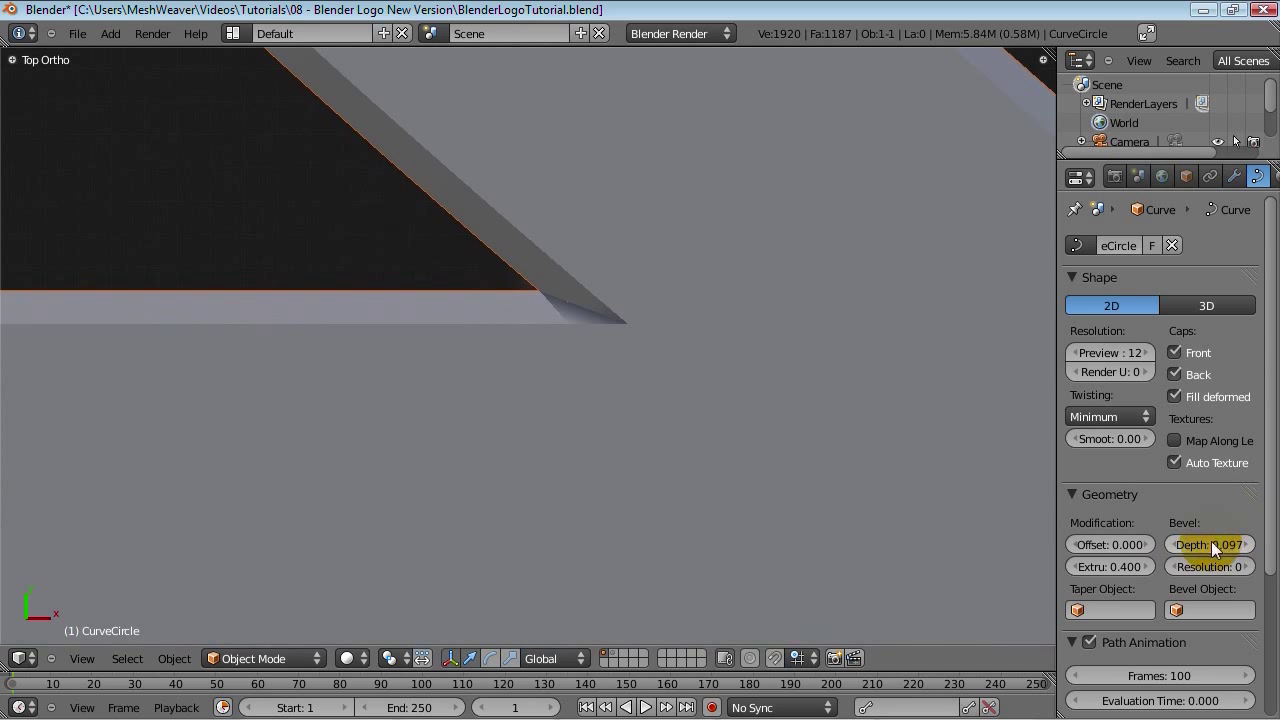
pyautogui.moveTo(1211, 541); pyautogui.dragTo(85, 556)
pyautogui.moveTo(531, 364); pyautogui.dragTo(505, 294, button='middle')
pyautogui.moveTo(610, 325); pyautogui.dragTo(575, 330, button='middle')
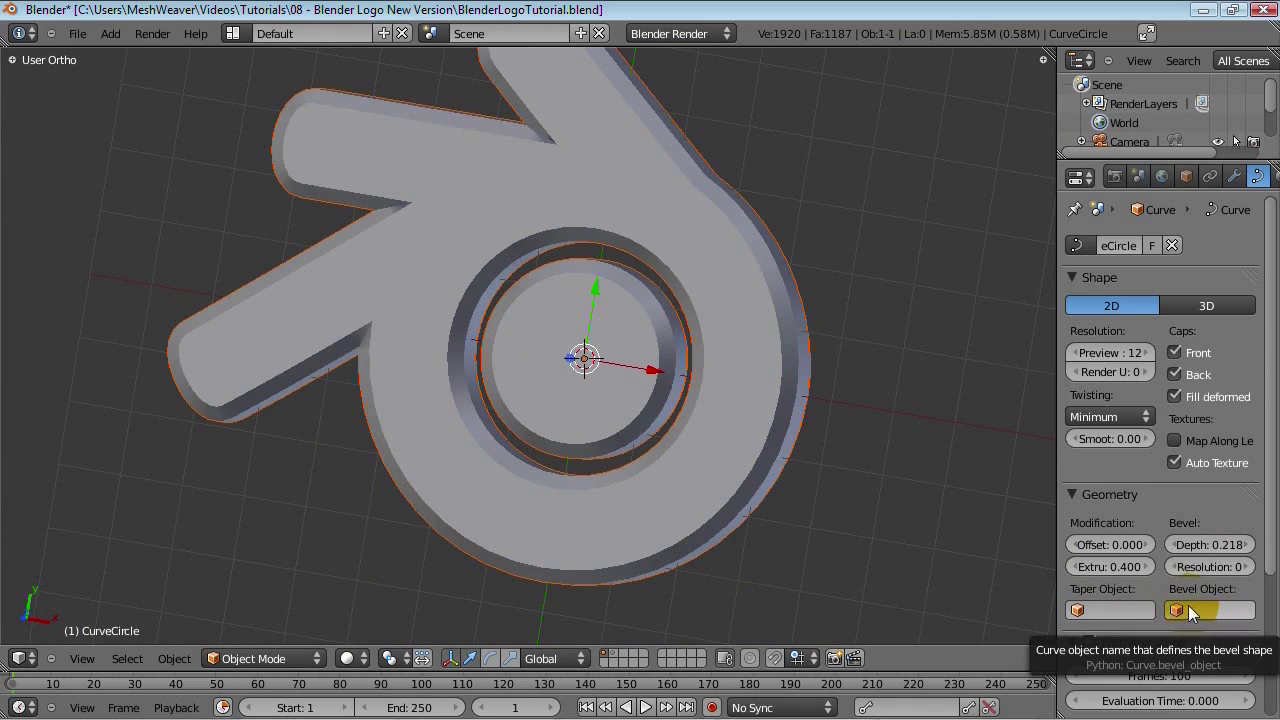
# Step: Try out the bevel resolution and depth, set the depth to 0.05, and inspect the bevelled edges from several angles
pyautogui.moveTo(1215, 569)
pyautogui.mouseDown()
pyautogui.moveTo(1257, 567)
pyautogui.moveTo(1084, 574)
pyautogui.mouseUp()
pyautogui.moveTo(1218, 550); pyautogui.dragTo(1204, 548)
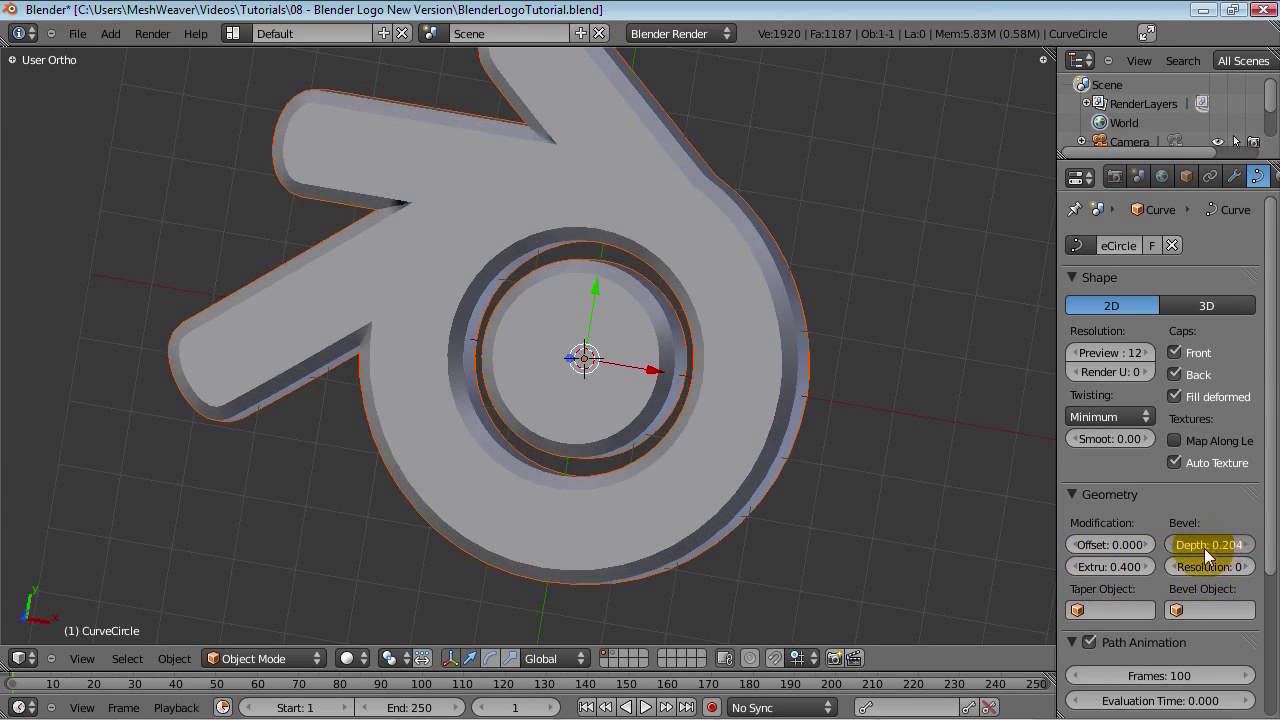
pyautogui.click(1204, 545)
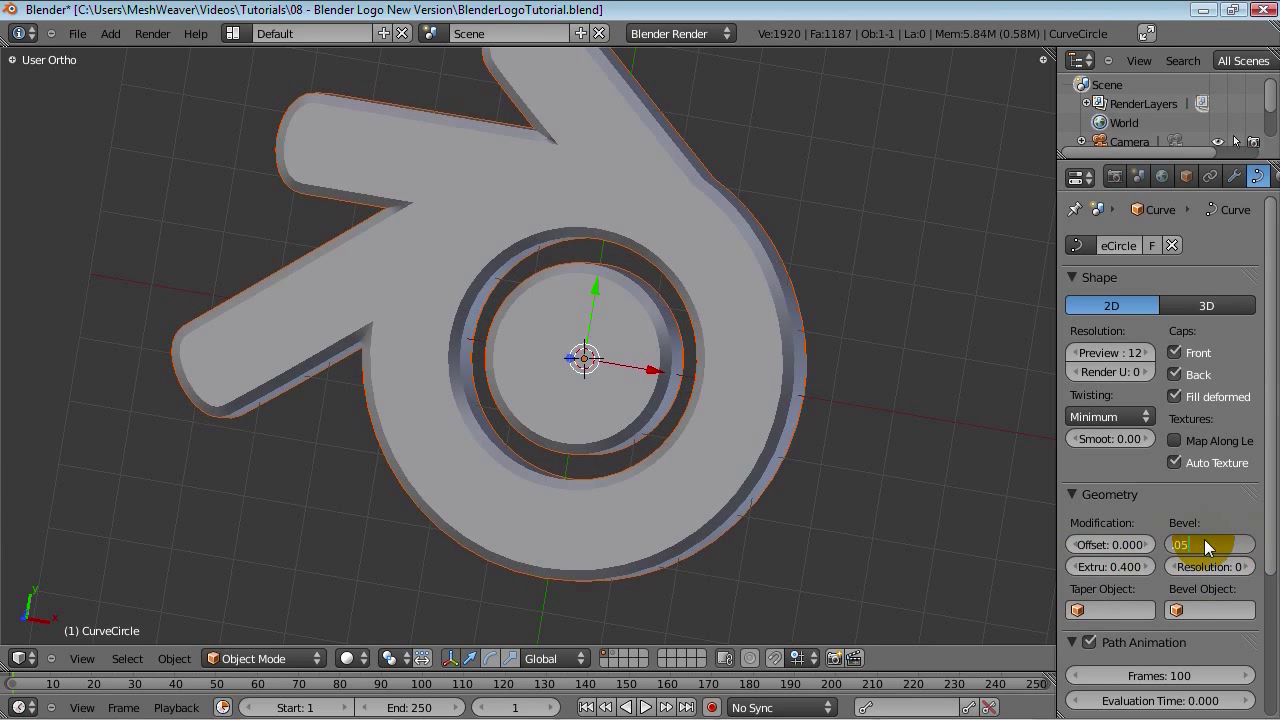
pyautogui.press('Return')
pyautogui.scroll(4, 682, 476)
pyautogui.moveTo(342, 459); pyautogui.dragTo(409, 351, button='middle')
pyautogui.scroll(-5, 565, 340)
pyautogui.keyDown('shift'); pyautogui.moveTo(612, 278); pyautogui.dragTo(596, 322, button='middle'); pyautogui.keyUp('shift')
pyautogui.moveTo(534, 437); pyautogui.dragTo(425, 255, button='middle')
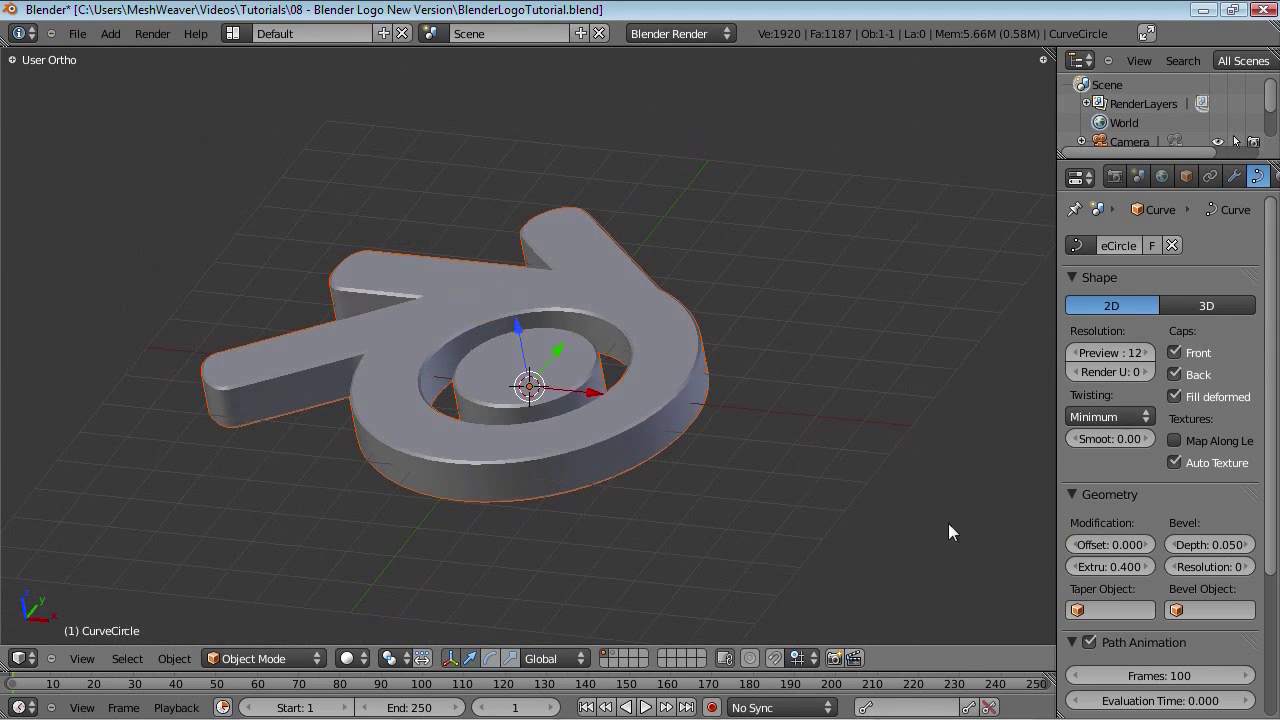
# Step: Set the logo curve's offset to -0.2
pyautogui.moveTo(1116, 542); pyautogui.dragTo(916, 540)
pyautogui.click(1116, 542)
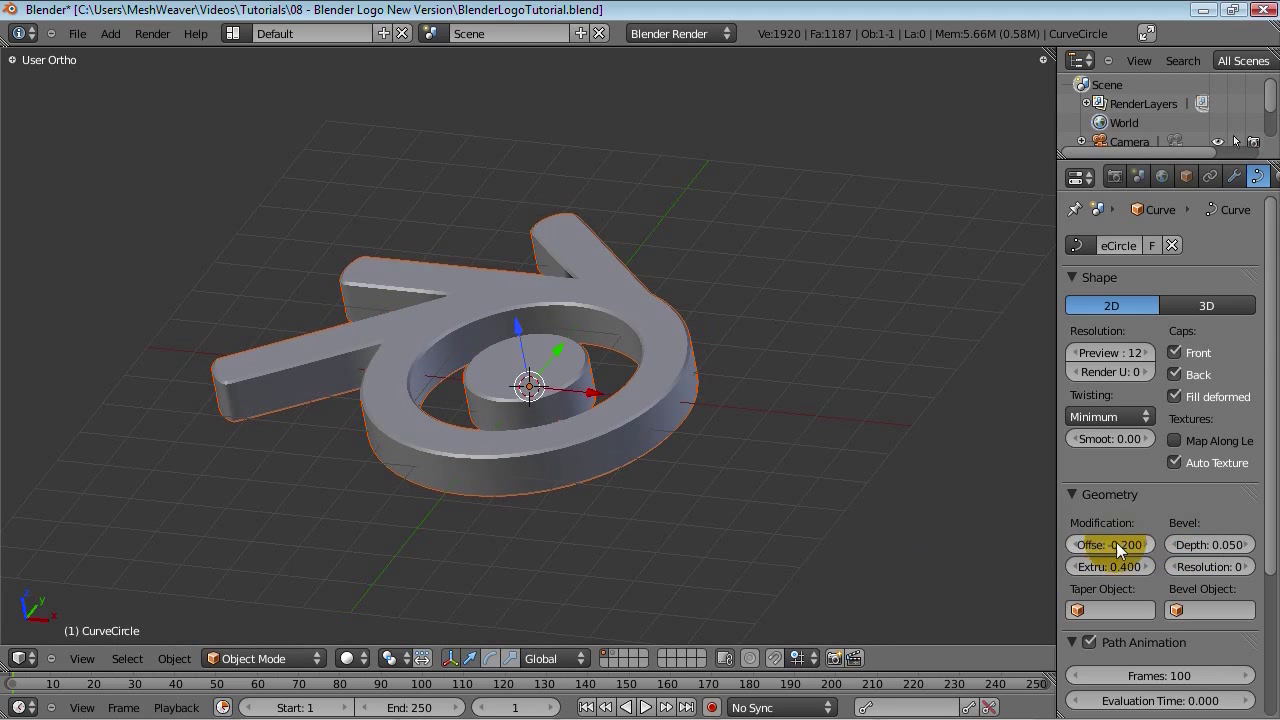
pyautogui.write('-0.200')
pyautogui.press('Return')
# Step: Set the logo curve's bevel depth to 0.1 and look at the bevel up close
pyautogui.click(1219, 550)
pyautogui.write('0.1')
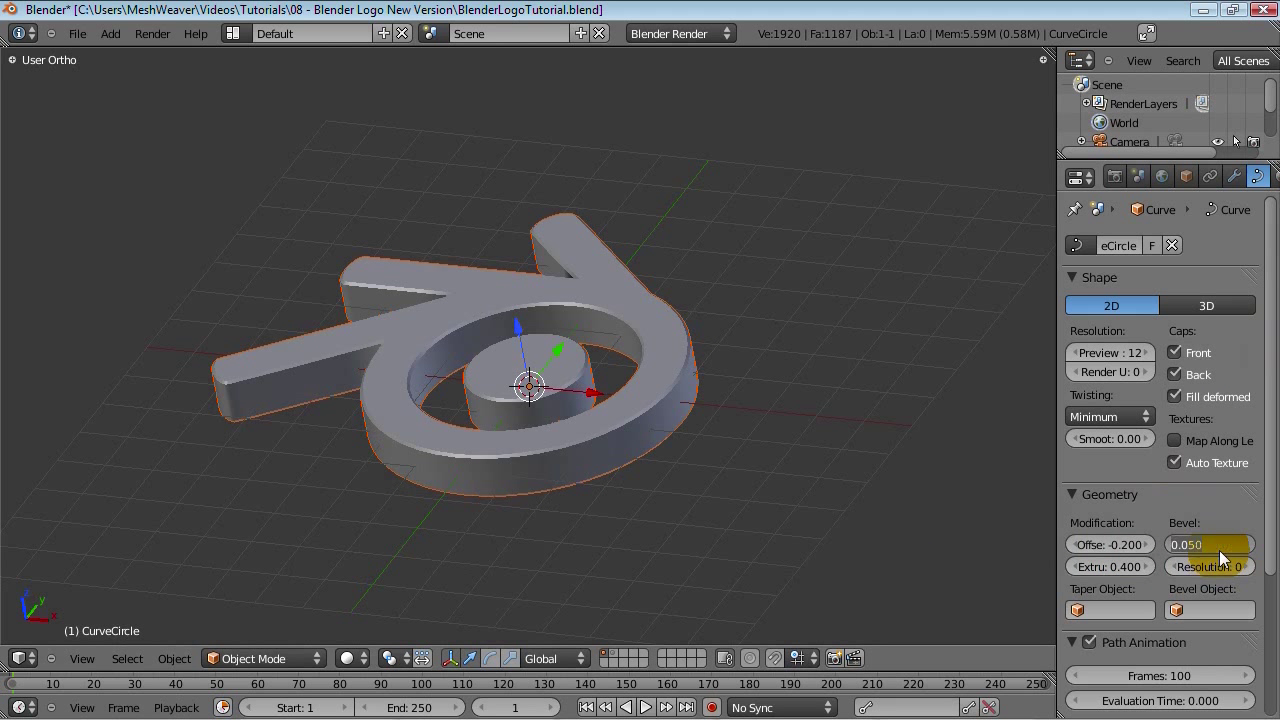
pyautogui.press('Return')
pyautogui.scroll(4, 741, 472)
pyautogui.scroll(2, 741, 472)
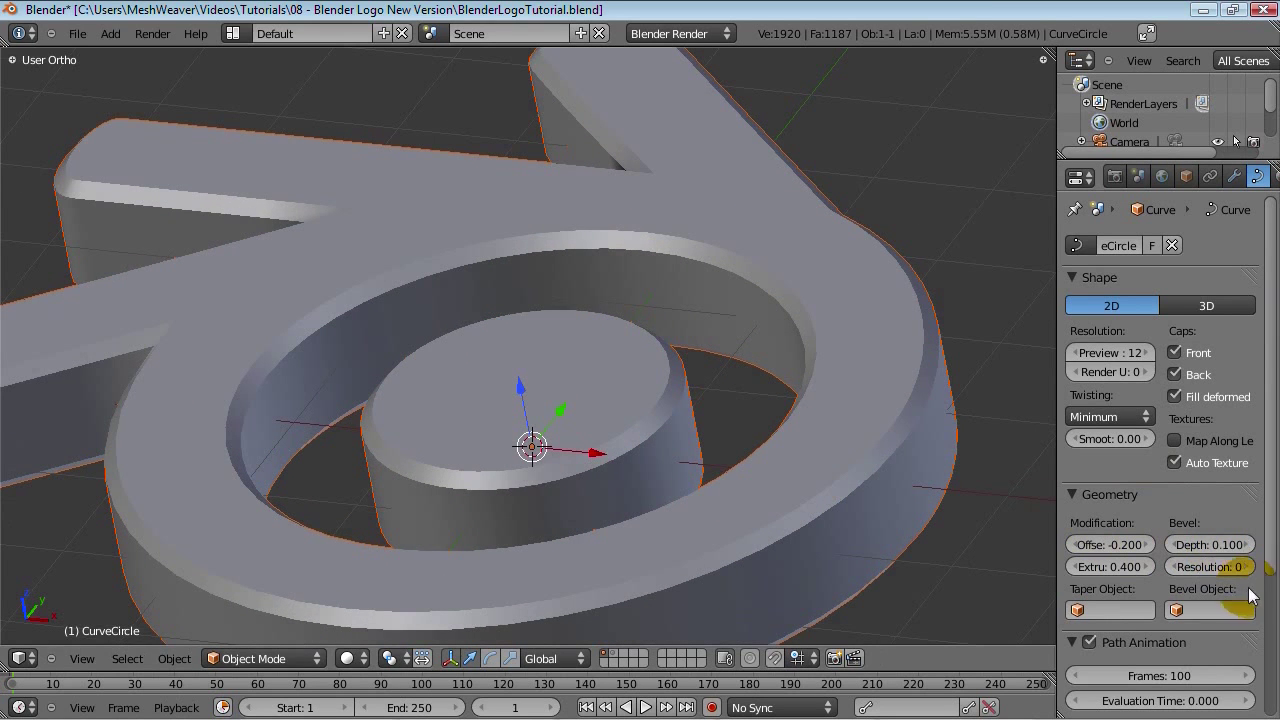
# Step: Set the logo curve's bevel depth to 0.2 and view the wider bevel from above
pyautogui.click(1214, 548)
pyautogui.write('0.2')
pyautogui.press('Return')
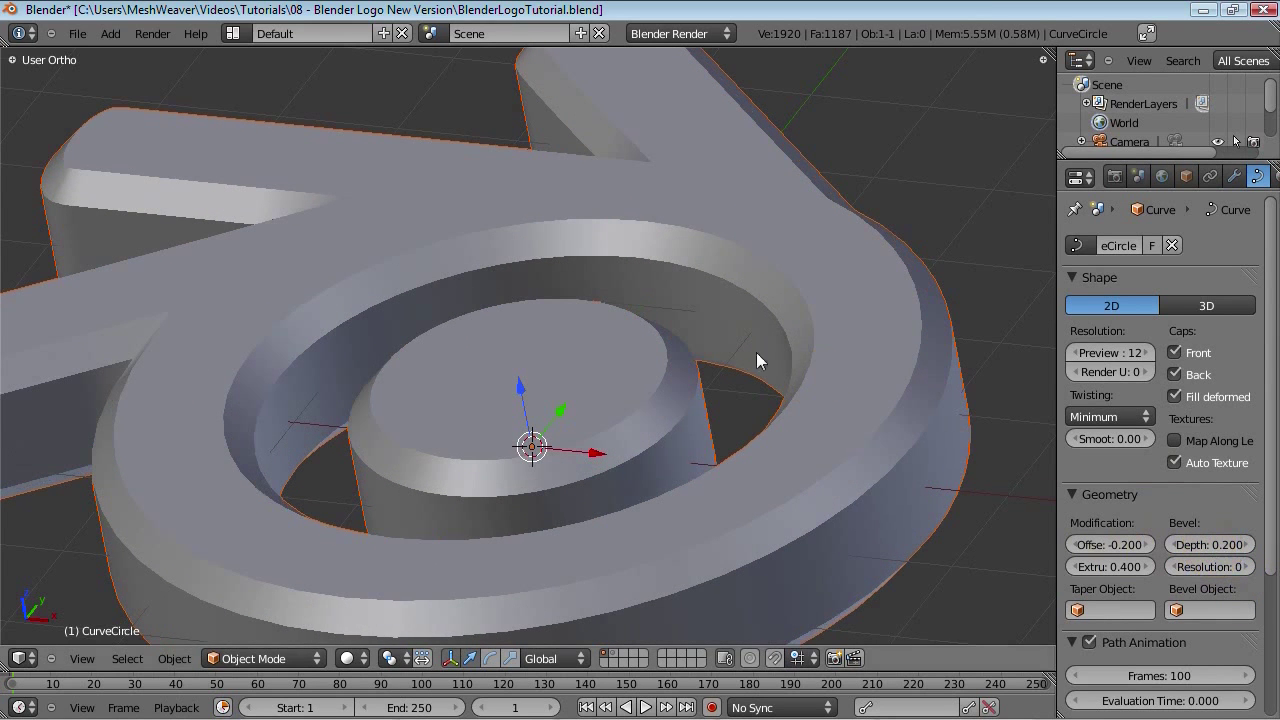
pyautogui.moveTo(540, 345); pyautogui.dragTo(514, 245, button='middle')
pyautogui.moveTo(437, 201); pyautogui.dragTo(494, 221, button='middle')
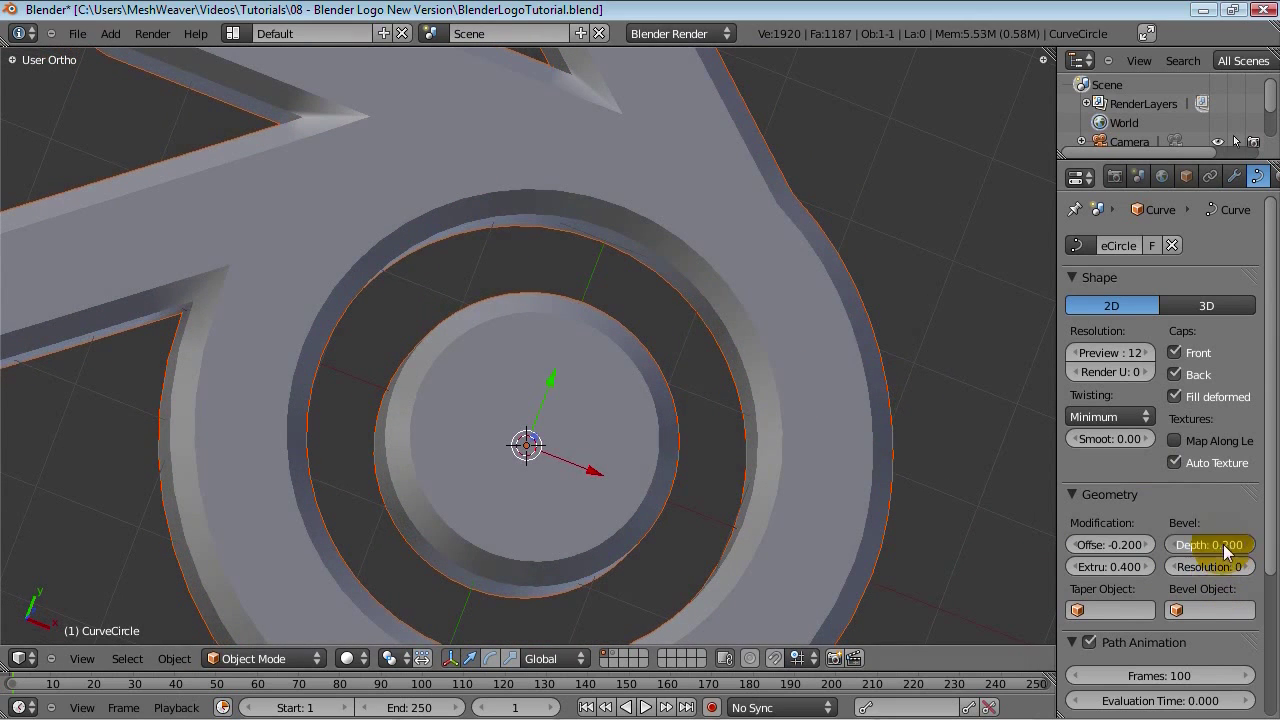
# Step: Set the logo curve's bevel depth to 0.05 and reset its offset to 0
pyautogui.moveTo(1223, 544); pyautogui.dragTo(1083, 560)
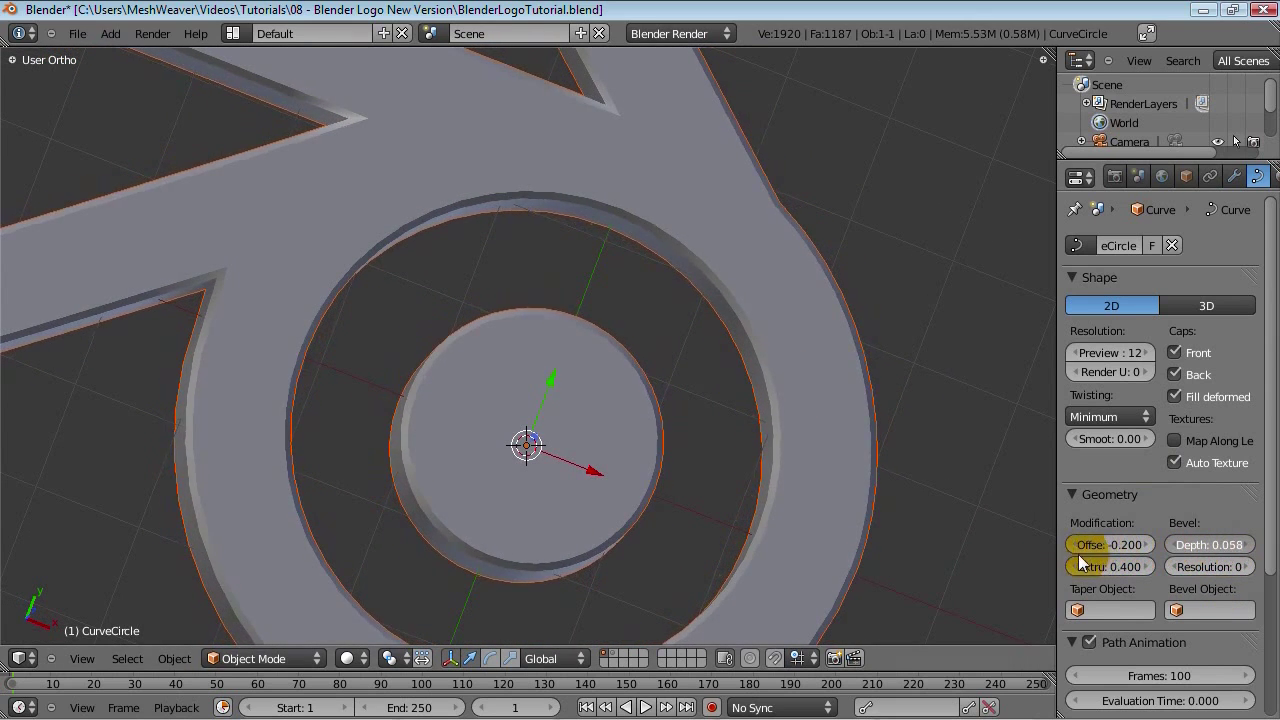
pyautogui.click(1220, 543)
pyautogui.write('0.05')
pyautogui.press('Return')
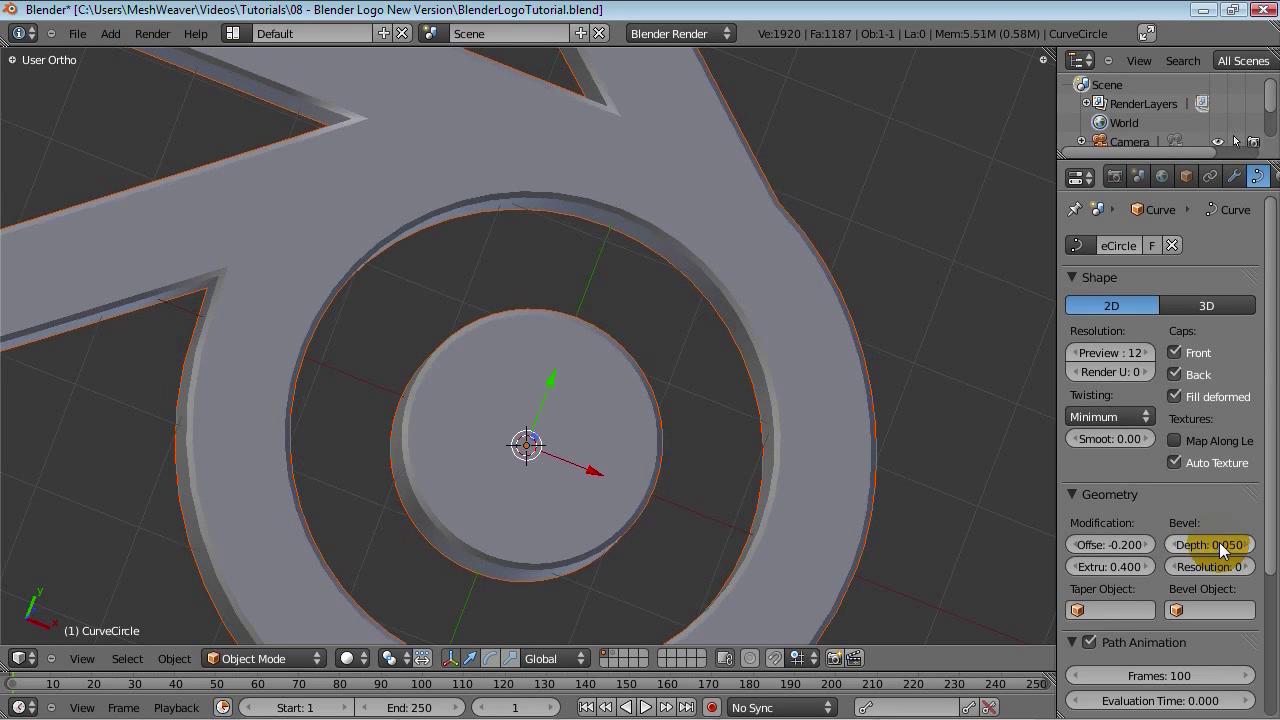
pyautogui.moveTo(1095, 541); pyautogui.dragTo(1090, 544)
pyautogui.press('BackSpace')
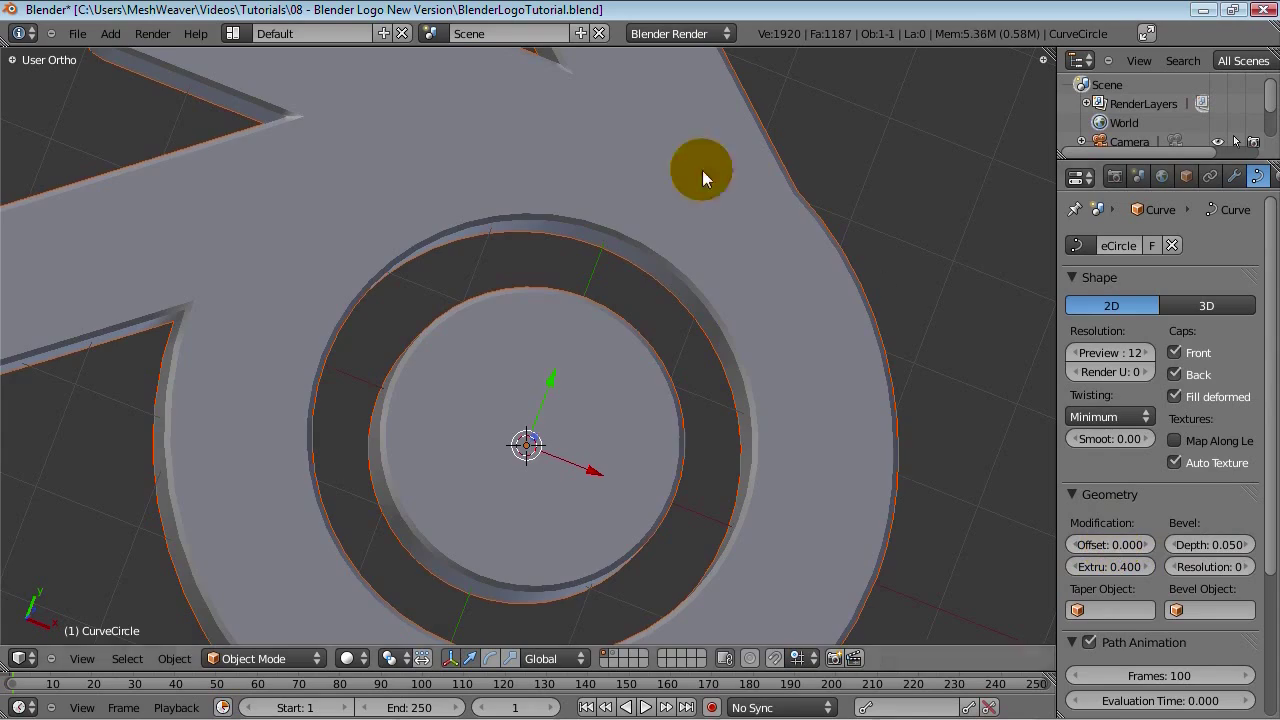
# Step: Inspect the whole bevelled logo from an oblique angle and save the file
pyautogui.scroll(-7, 578, 490)
pyautogui.moveTo(578, 490); pyautogui.dragTo(478, 404, button='middle')
pyautogui.scroll(5, 478, 400)
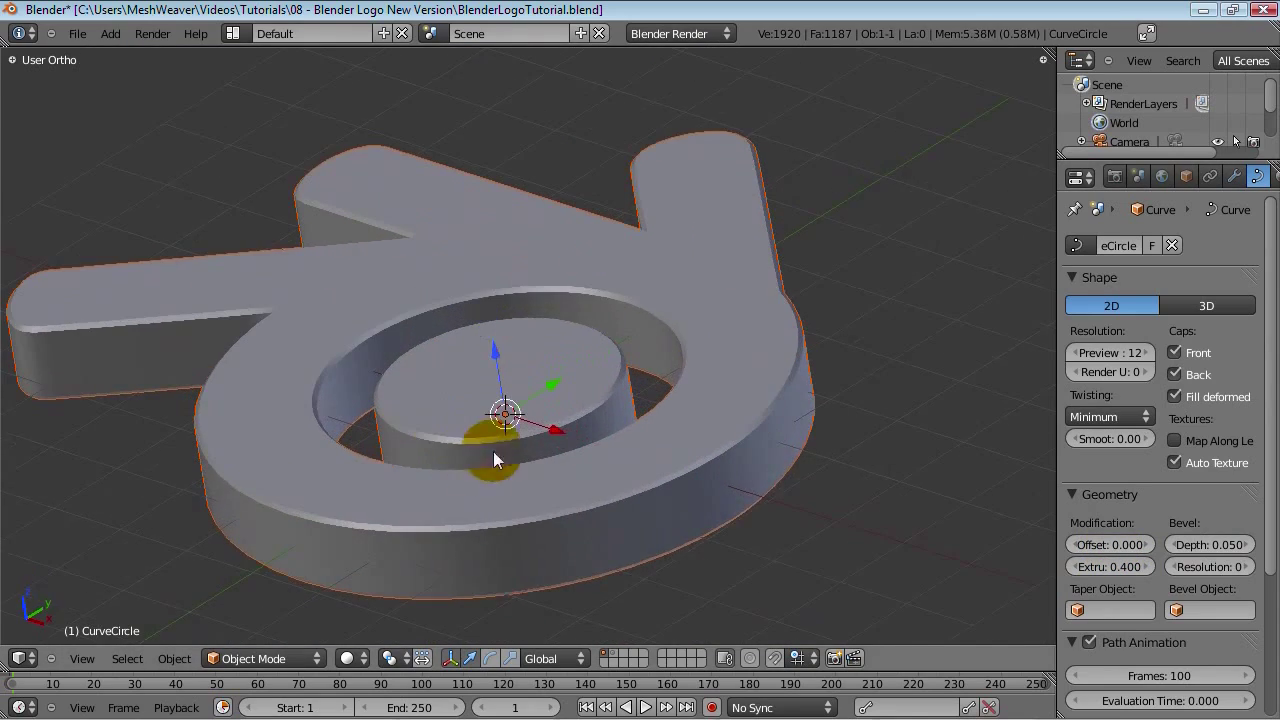
pyautogui.moveTo(494, 457)
pyautogui.mouseDown(button='middle')
pyautogui.moveTo(480, 434)
pyautogui.moveTo(443, 480)
pyautogui.moveTo(520, 245)
pyautogui.moveTo(505, 478)
pyautogui.mouseUp(button='middle')
pyautogui.hotkey('ctrl', 's')
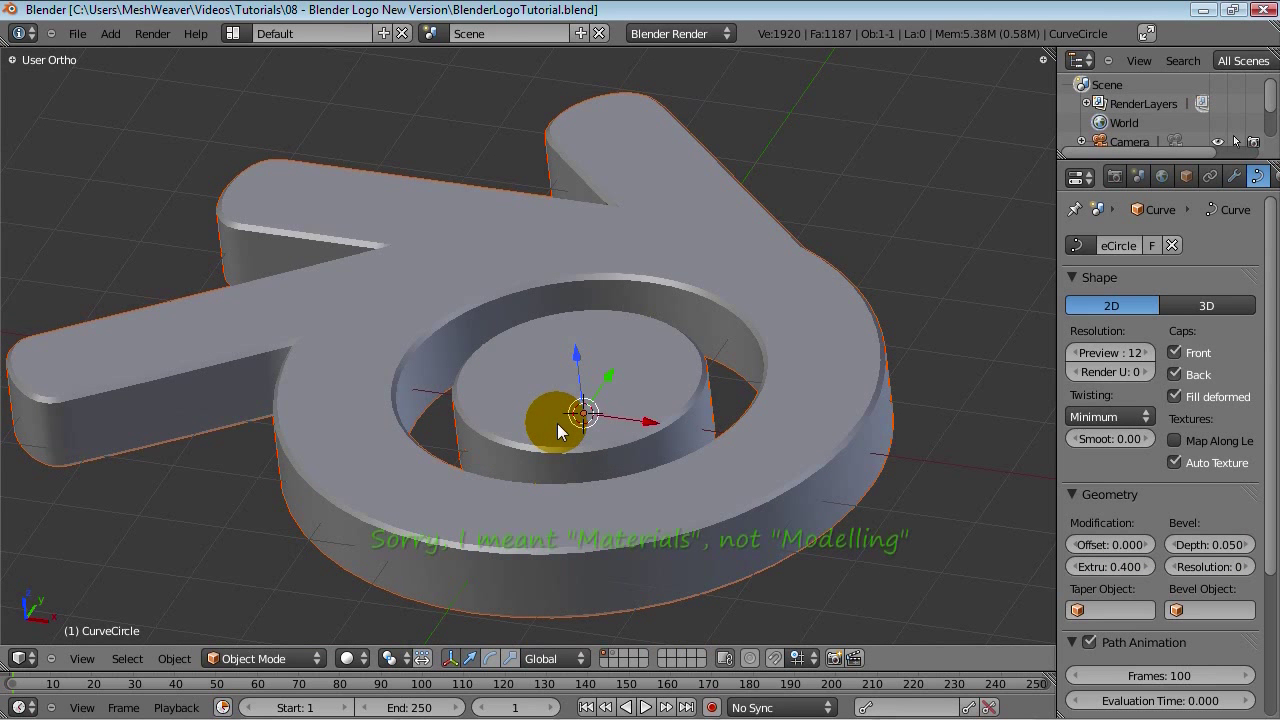
pyautogui.moveTo(687, 712)
pyautogui.click(935, 675)
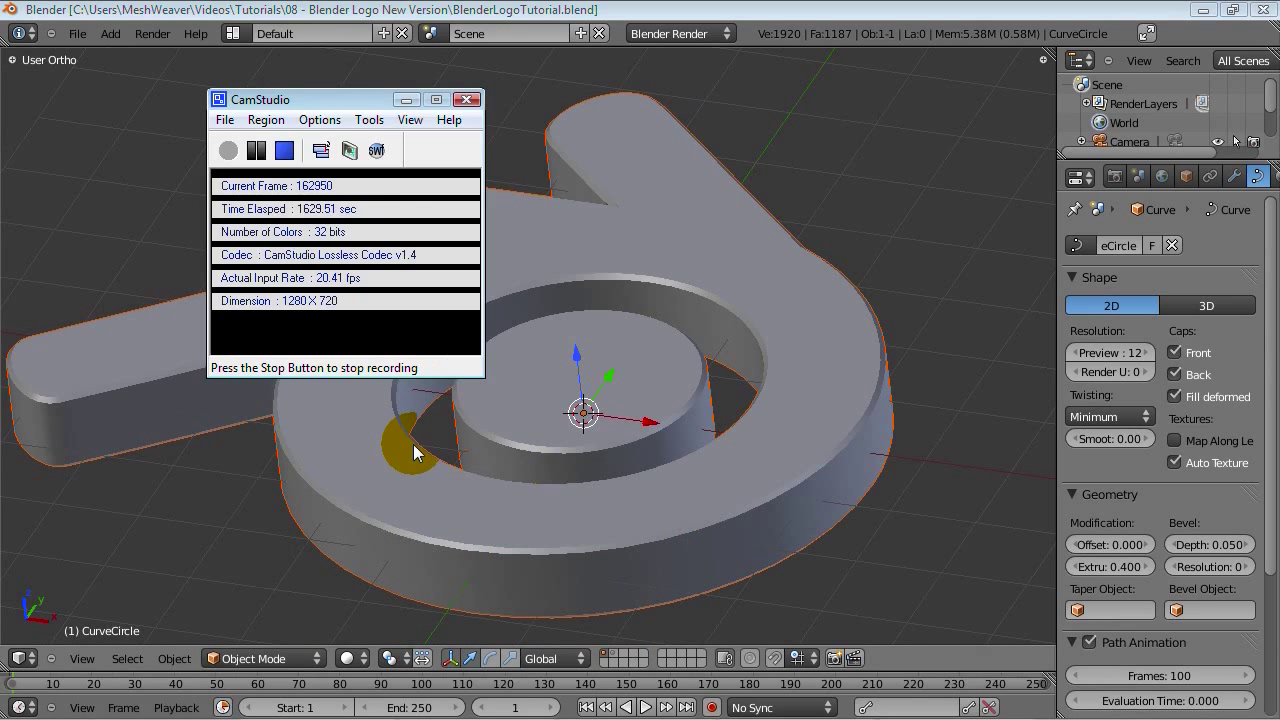
pyautogui.write('163/6')
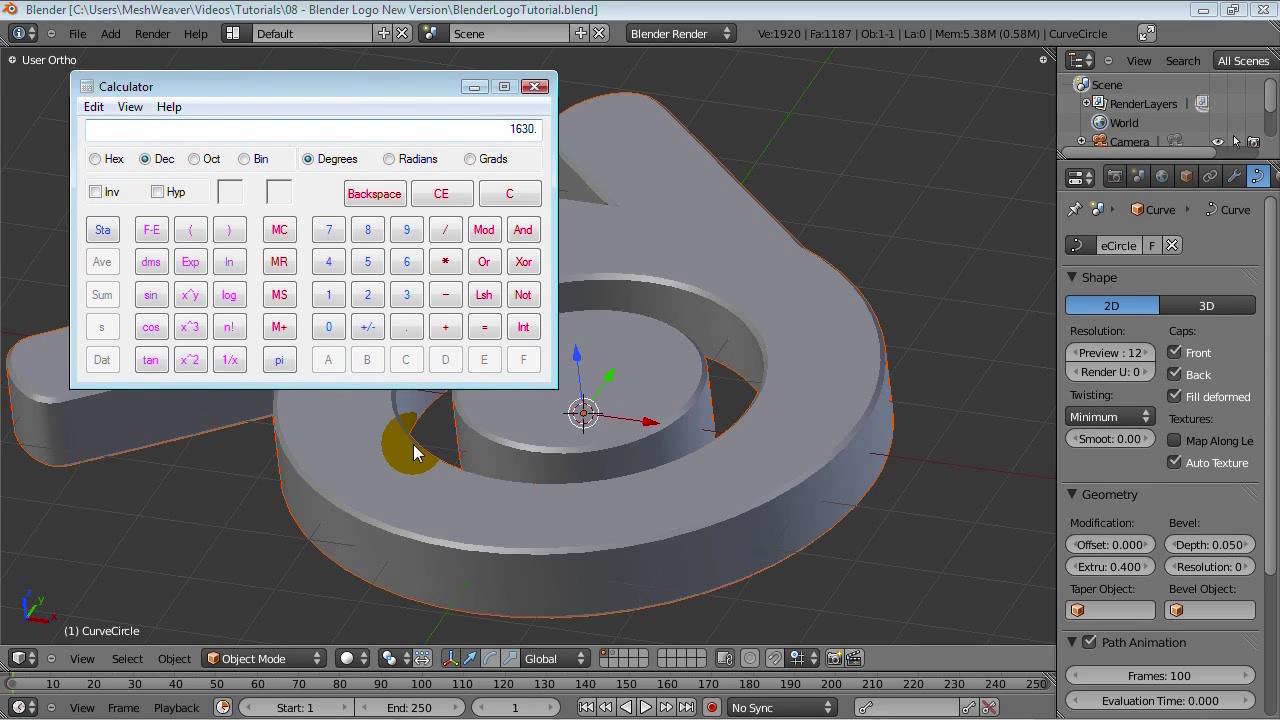
pyautogui.press('Return')
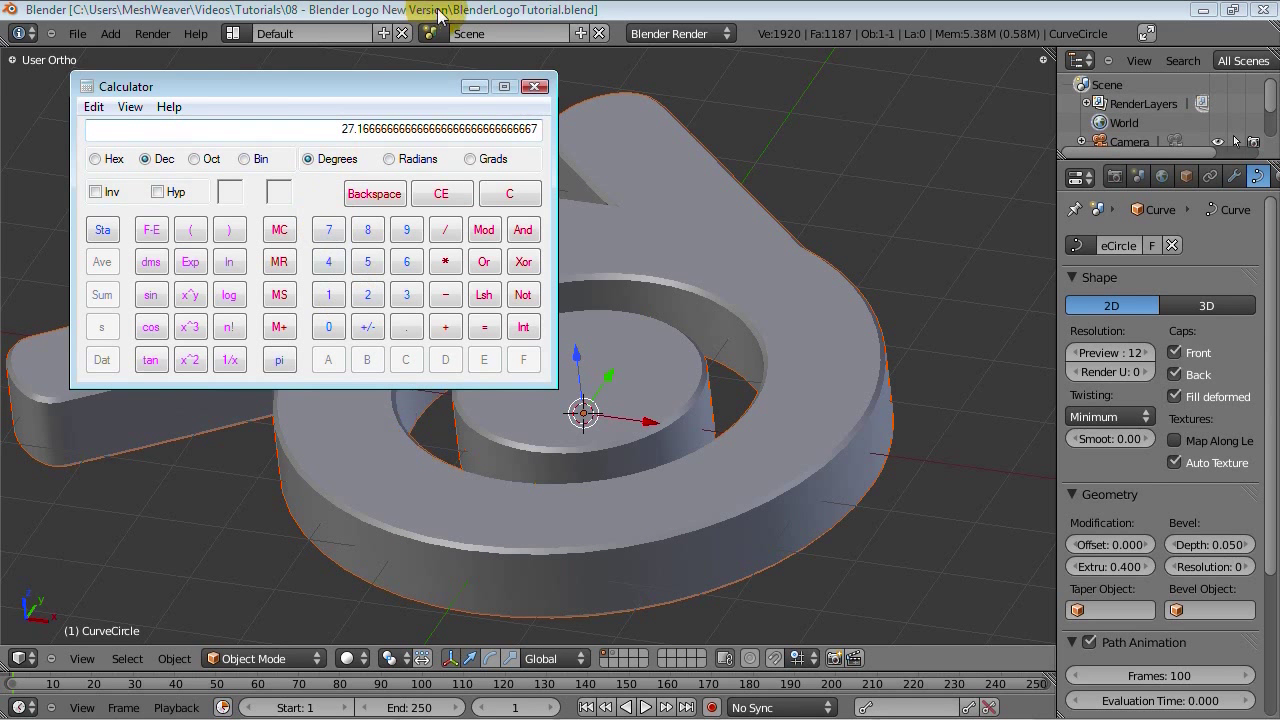
pyautogui.click(537, 86)
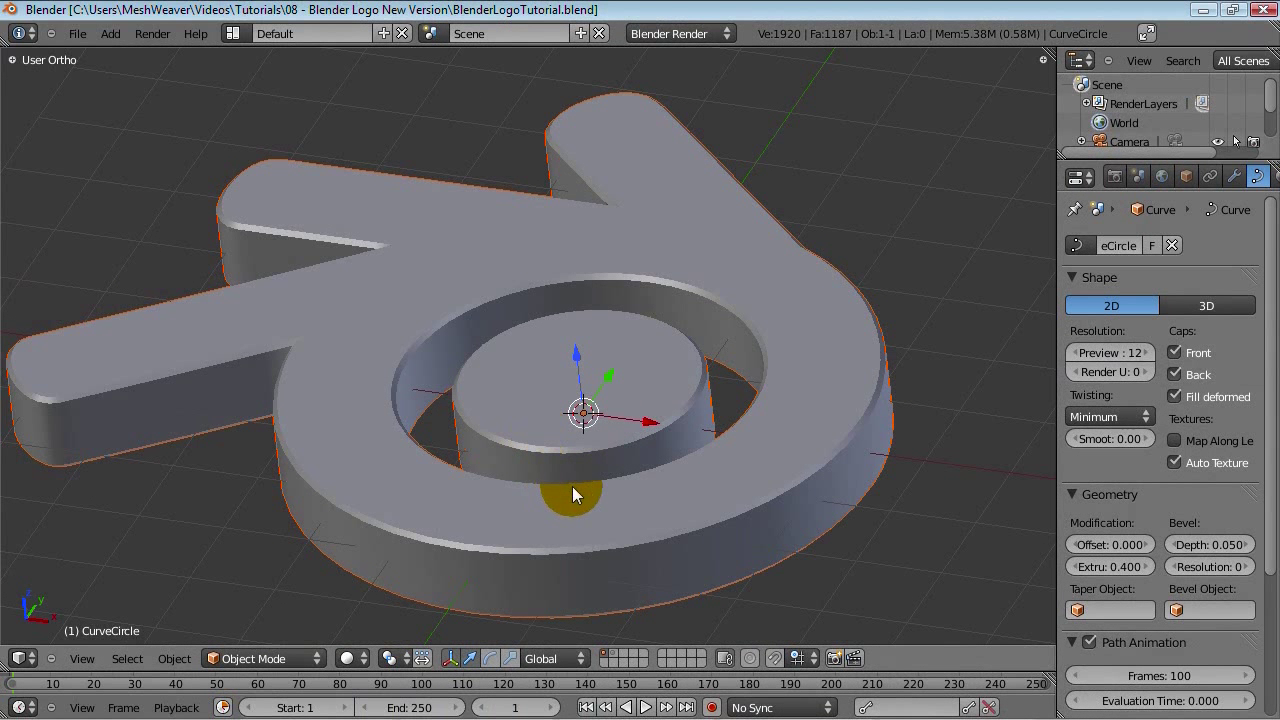
# Step: View the logo from the top and add a new material to the logo curve
pyautogui.press('KP_7')
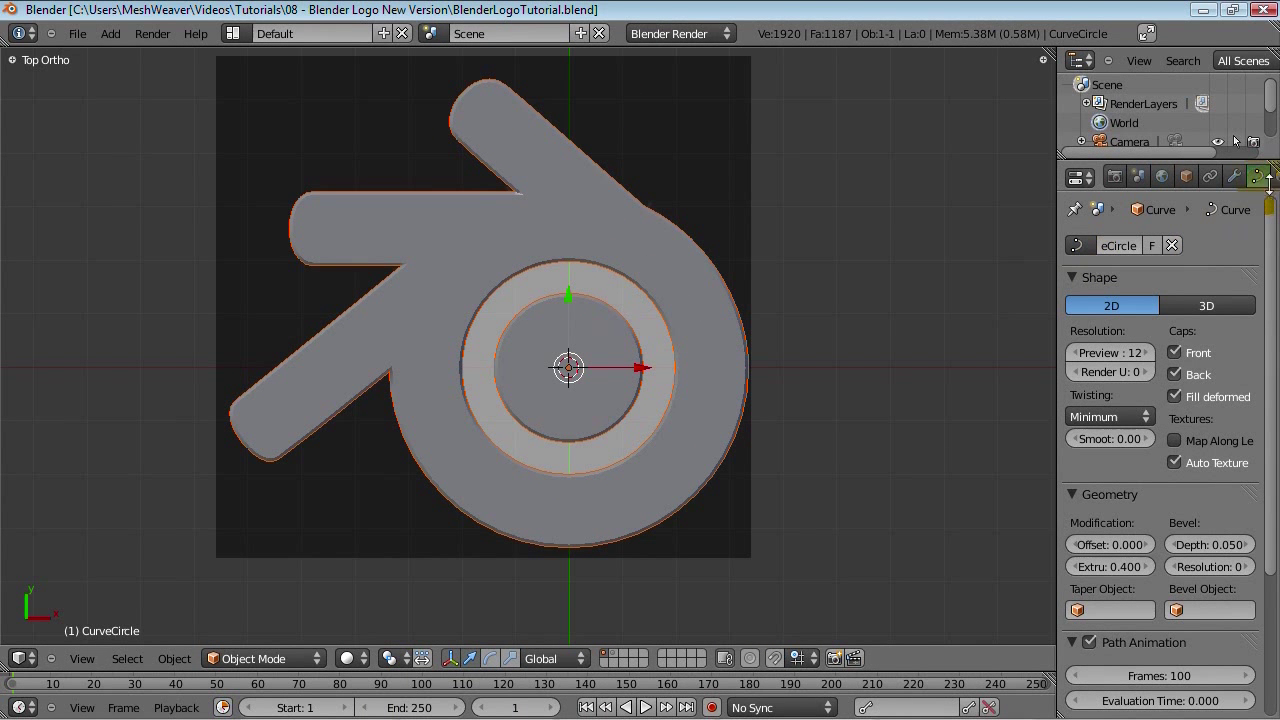
pyautogui.scroll(-2, 1237, 178)
pyautogui.scroll(-2, 1187, 172)
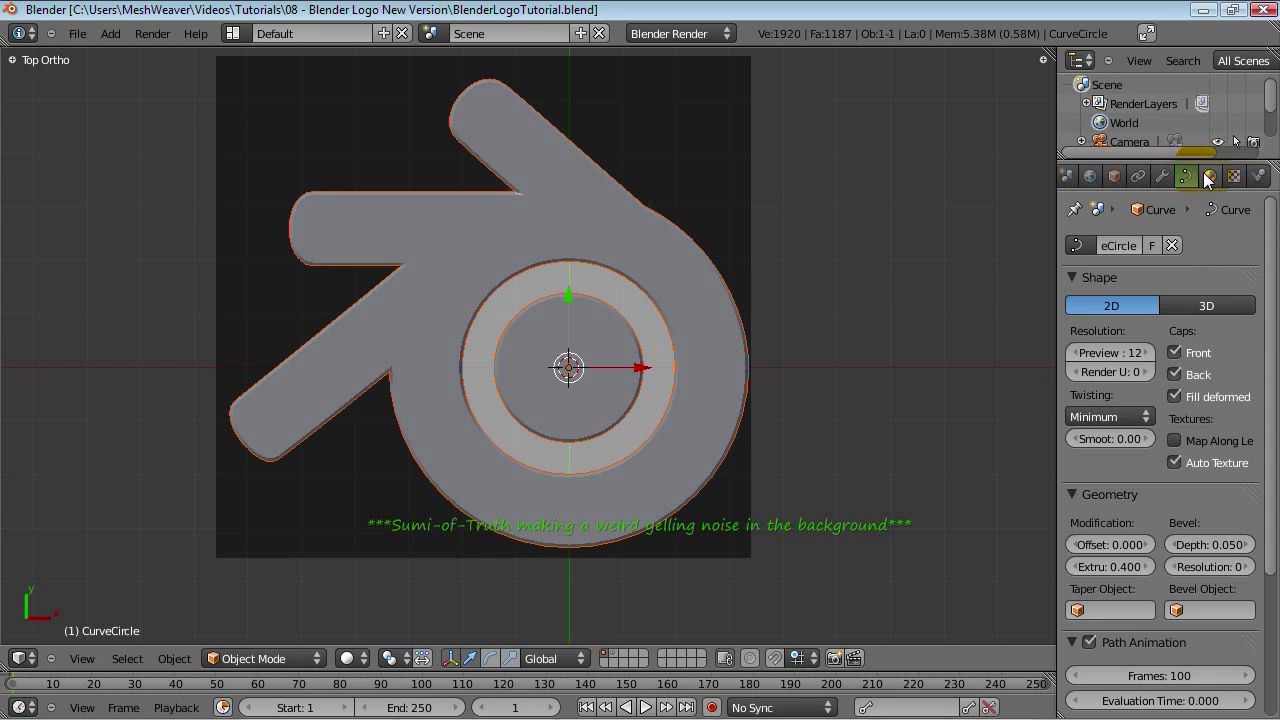
pyautogui.click(1209, 176)
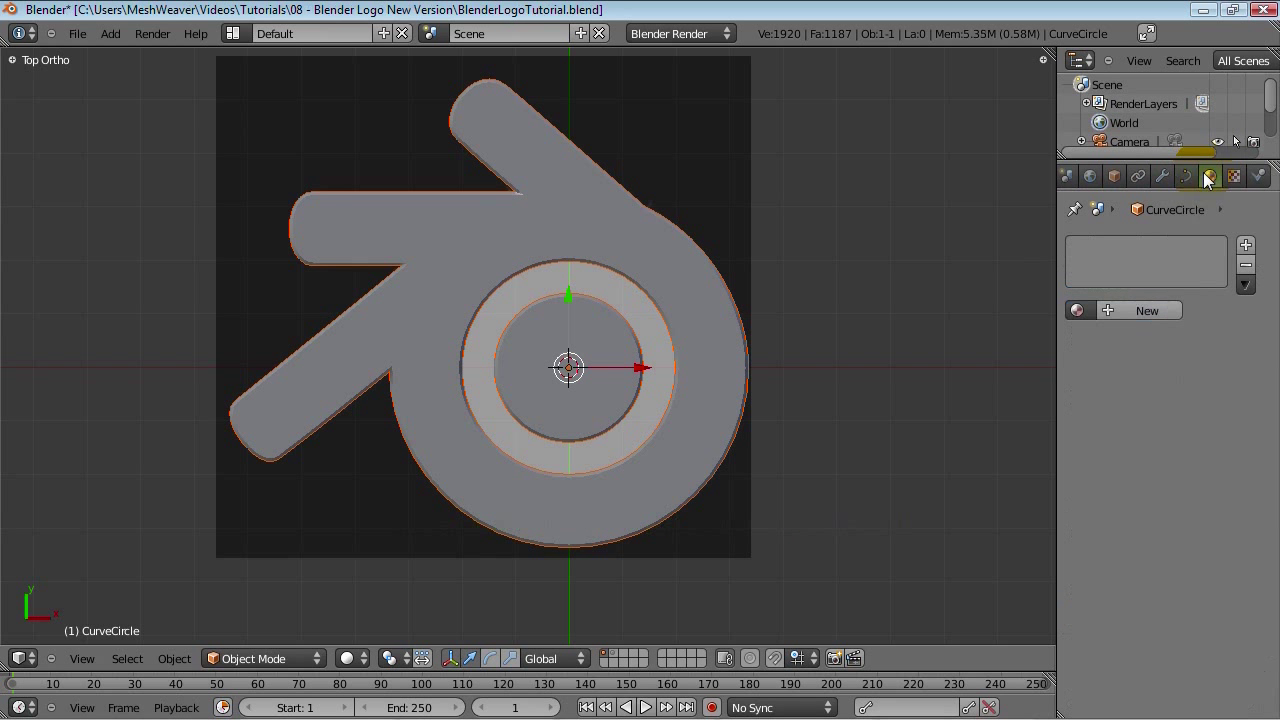
pyautogui.click(1141, 310)
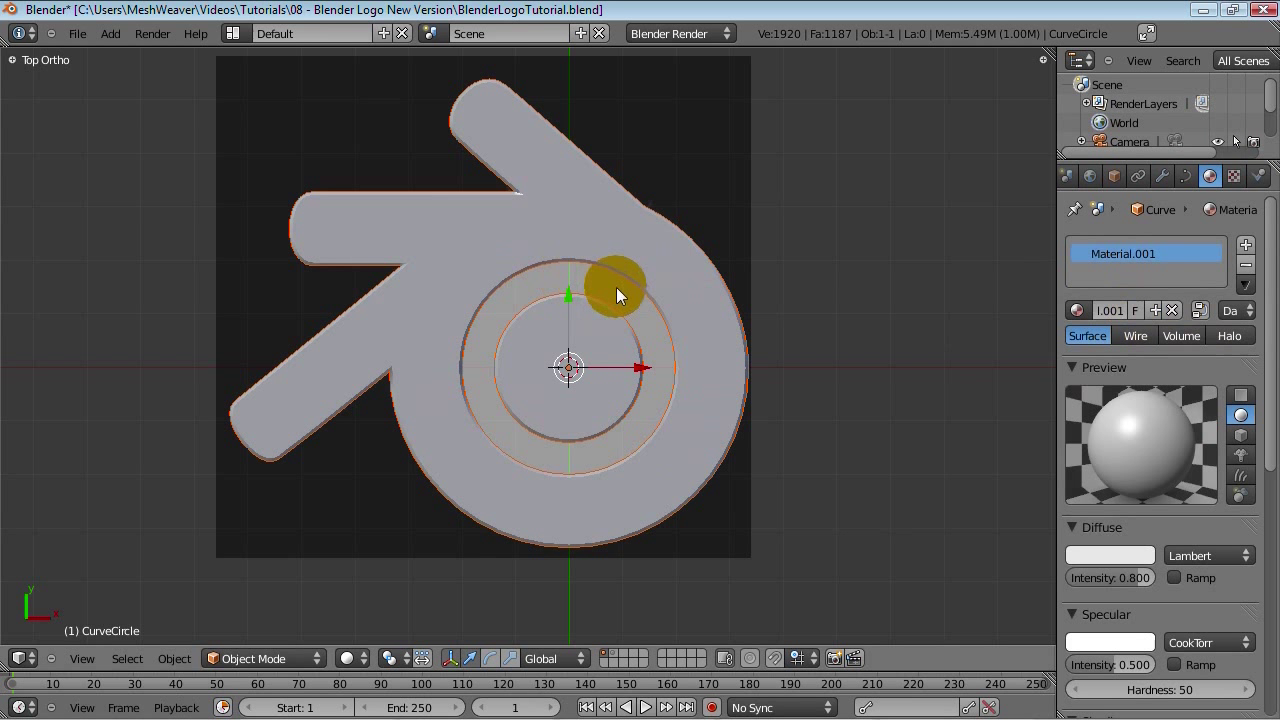
# Step: Display the logo as wireframe over the reference image and sample a dark grey as the material's diffuse colour with the eyedropper
pyautogui.hotkey('alt', 'z')
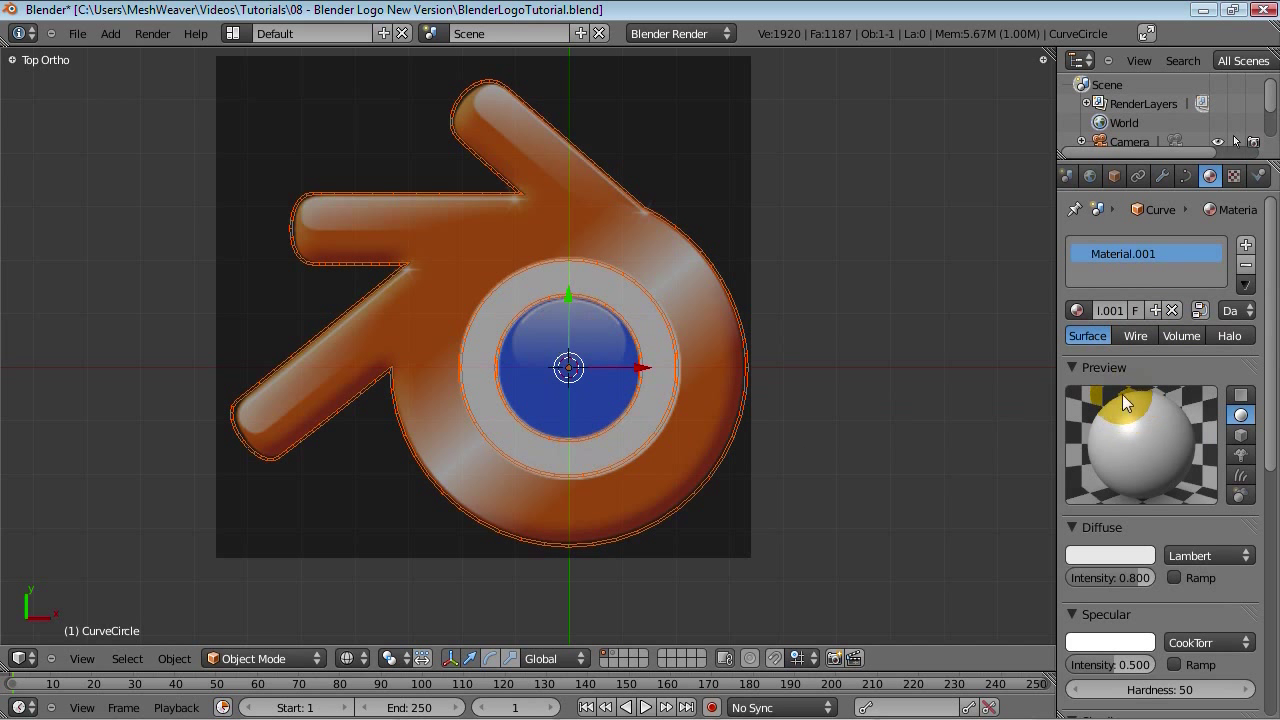
pyautogui.click(1118, 556)
pyautogui.click(1100, 556)
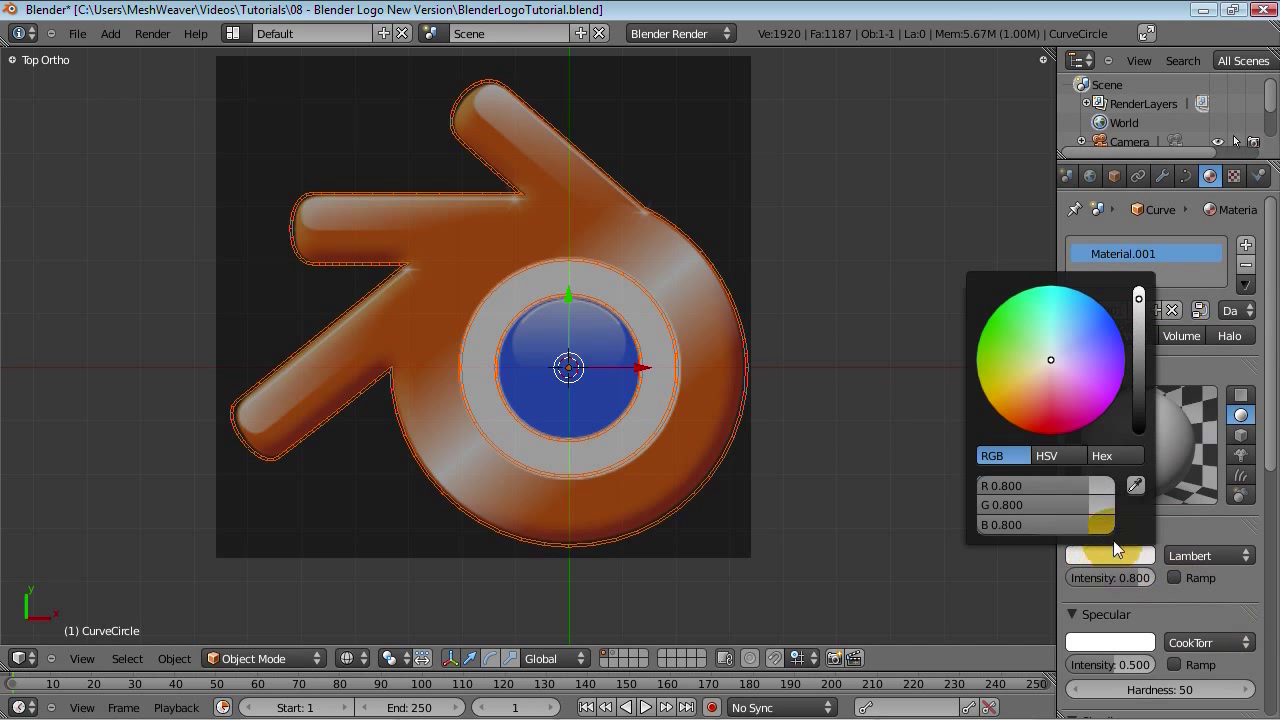
pyautogui.click(1135, 486)
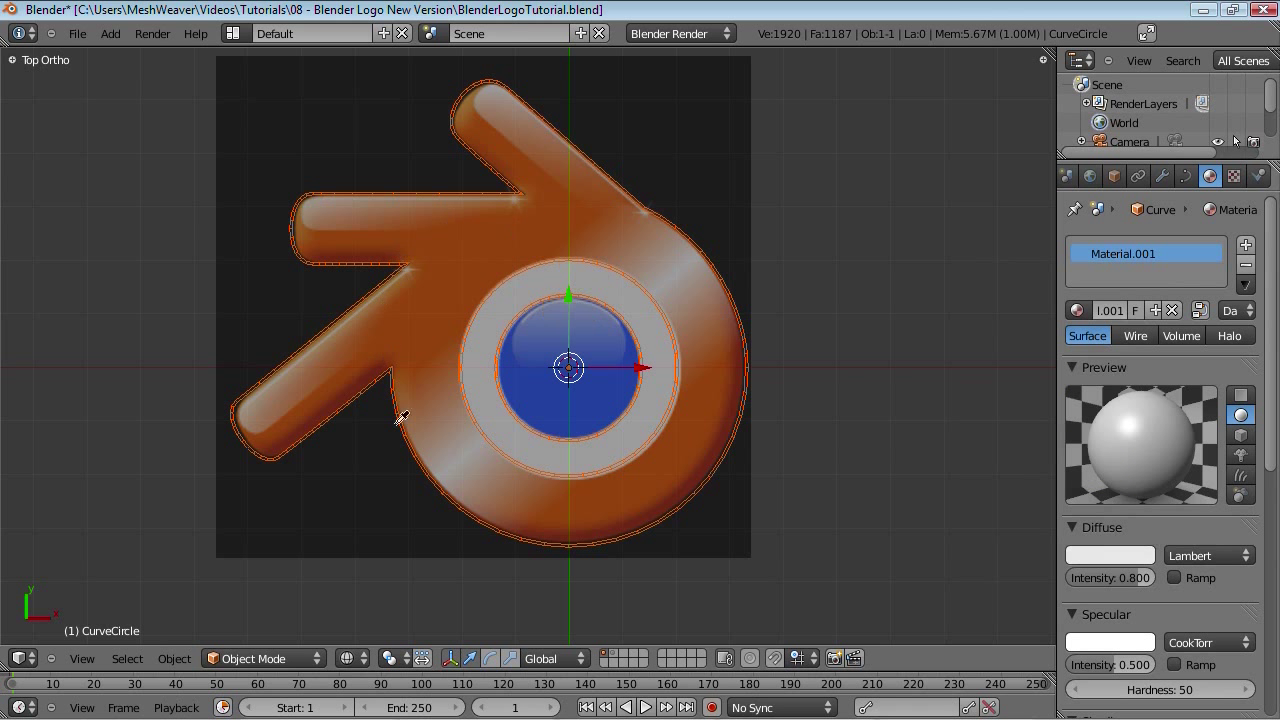
pyautogui.click(1228, 606)
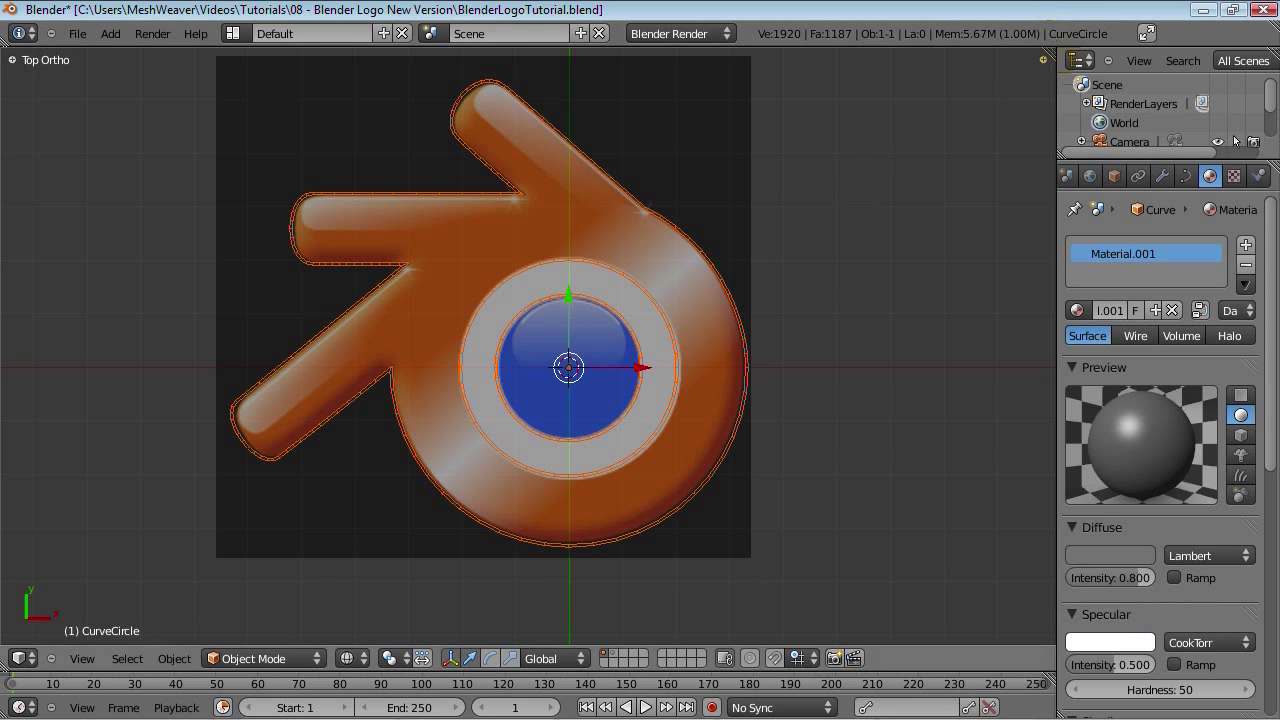
# Step: Split the 3D view in two and show the BlenderLogo_Reference image in a UV/Image Editor in the new area
pyautogui.moveTo(1042, 60); pyautogui.dragTo(622, 80)
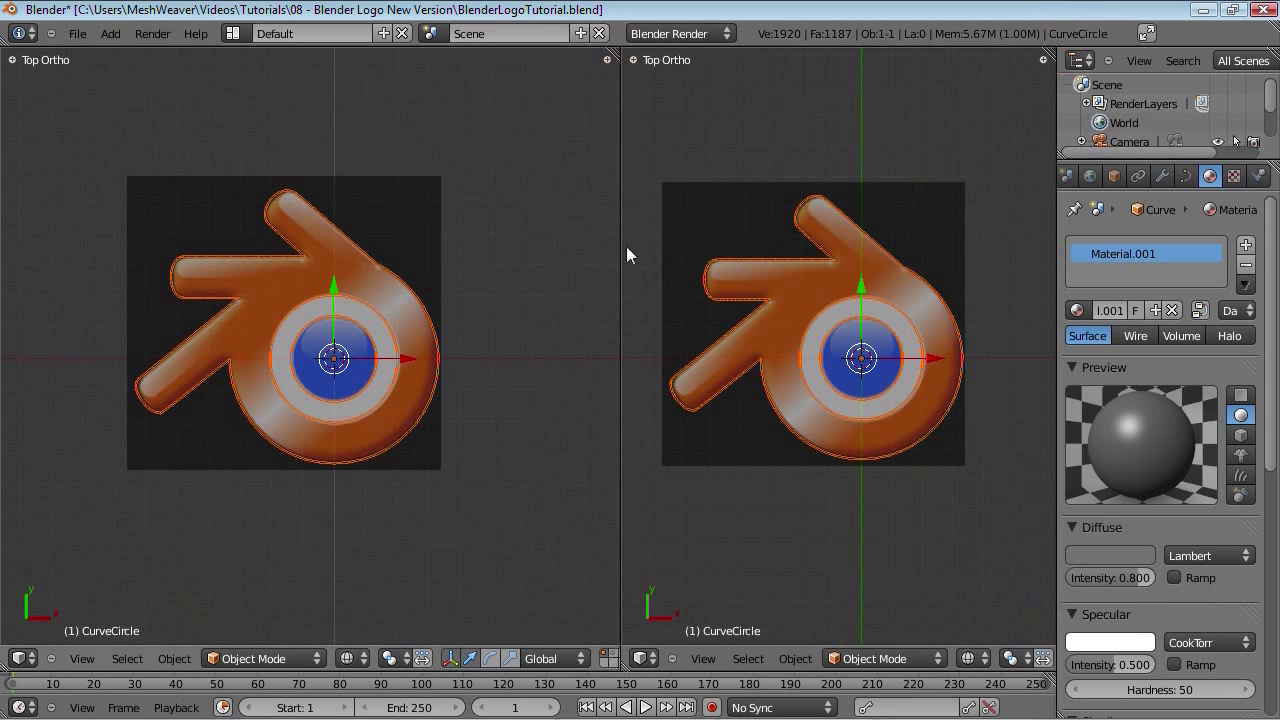
pyautogui.click(641, 658)
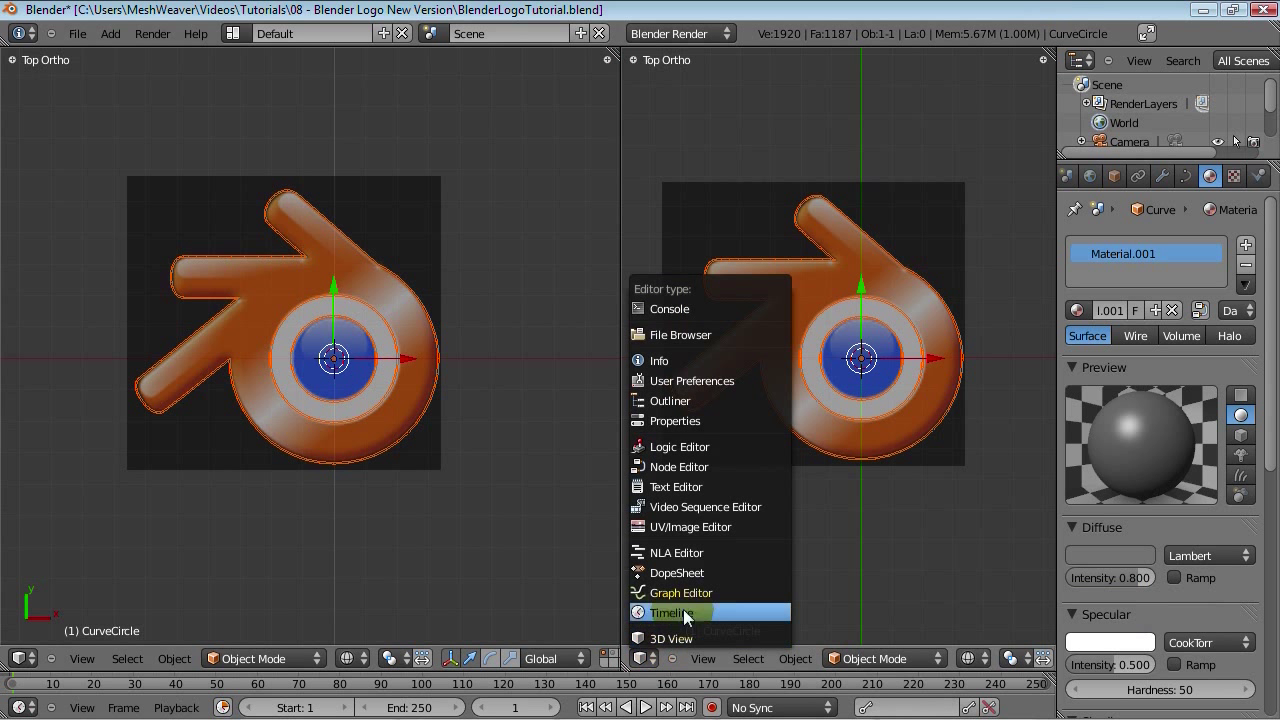
pyautogui.click(684, 528)
pyautogui.click(786, 658)
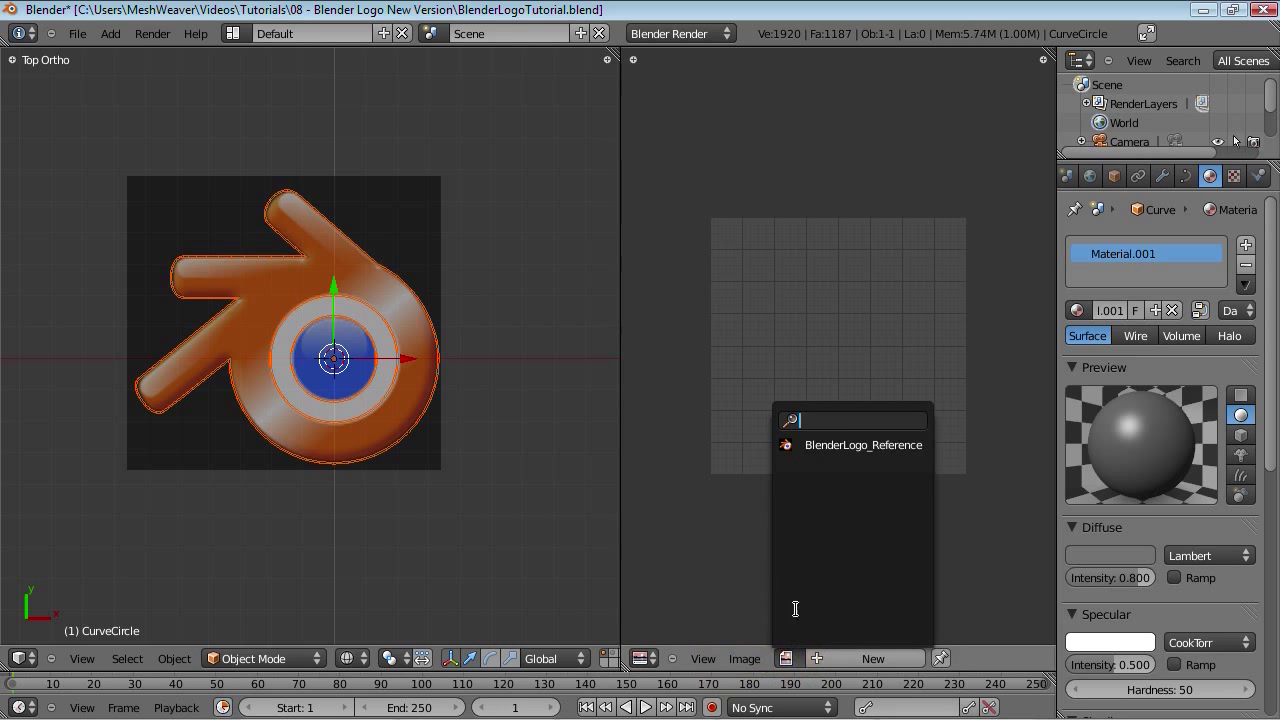
pyautogui.click(845, 445)
pyautogui.scroll(4, 869, 432)
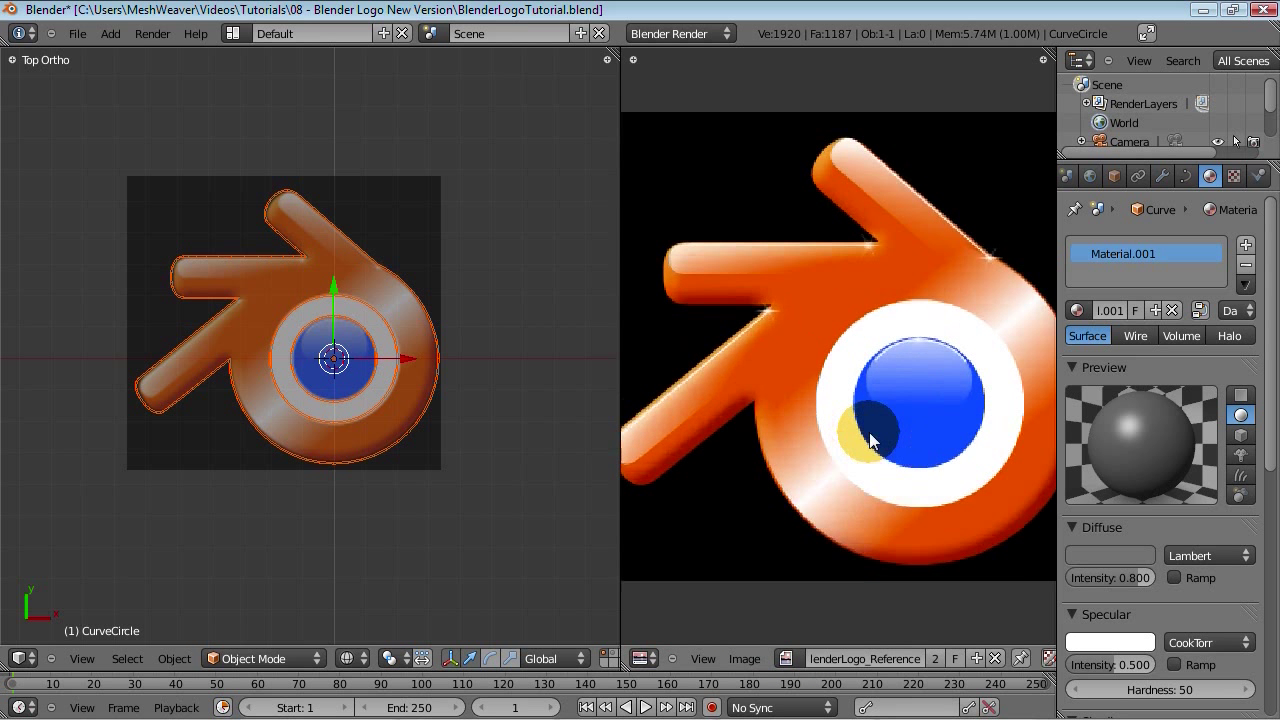
pyautogui.scroll(-3, 869, 432)
pyautogui.scroll(1, 869, 432)
pyautogui.scroll(-2, 869, 432)
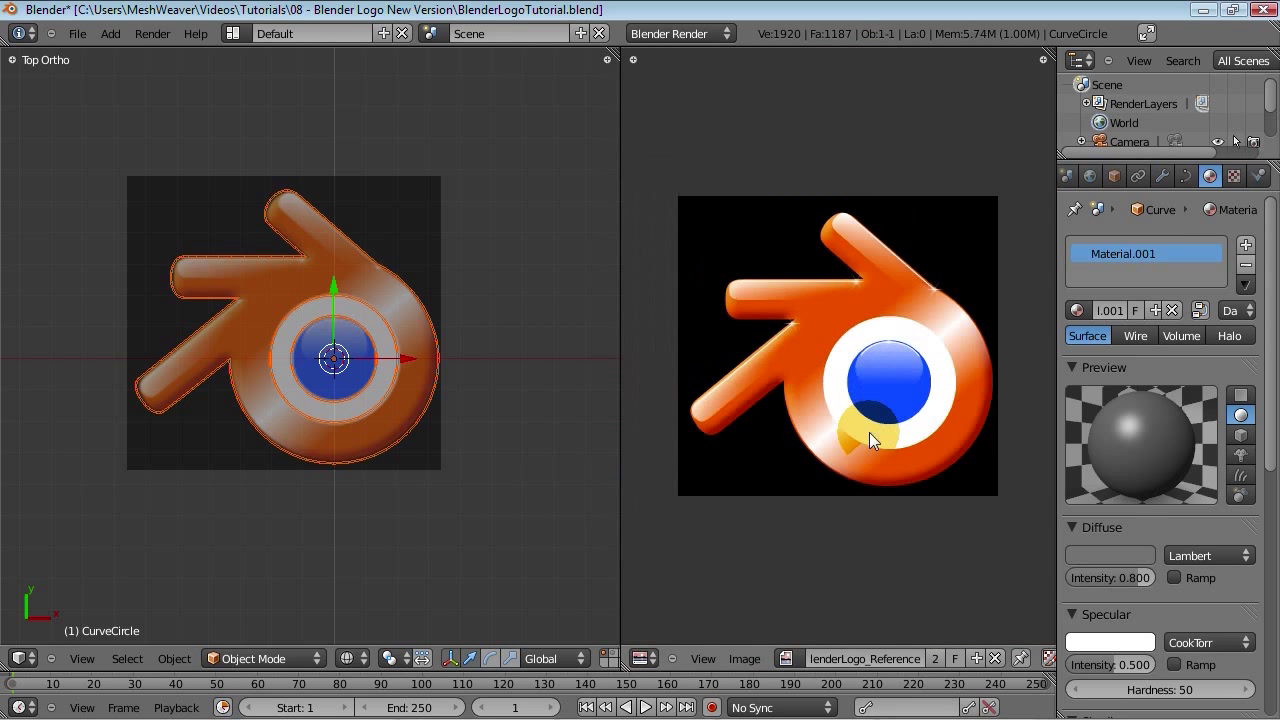
# Step: Sample the logo's orange from the reference image as the material's diffuse colour and set the diffuse intensity to 1
pyautogui.click(1090, 555)
pyautogui.click(1136, 485)
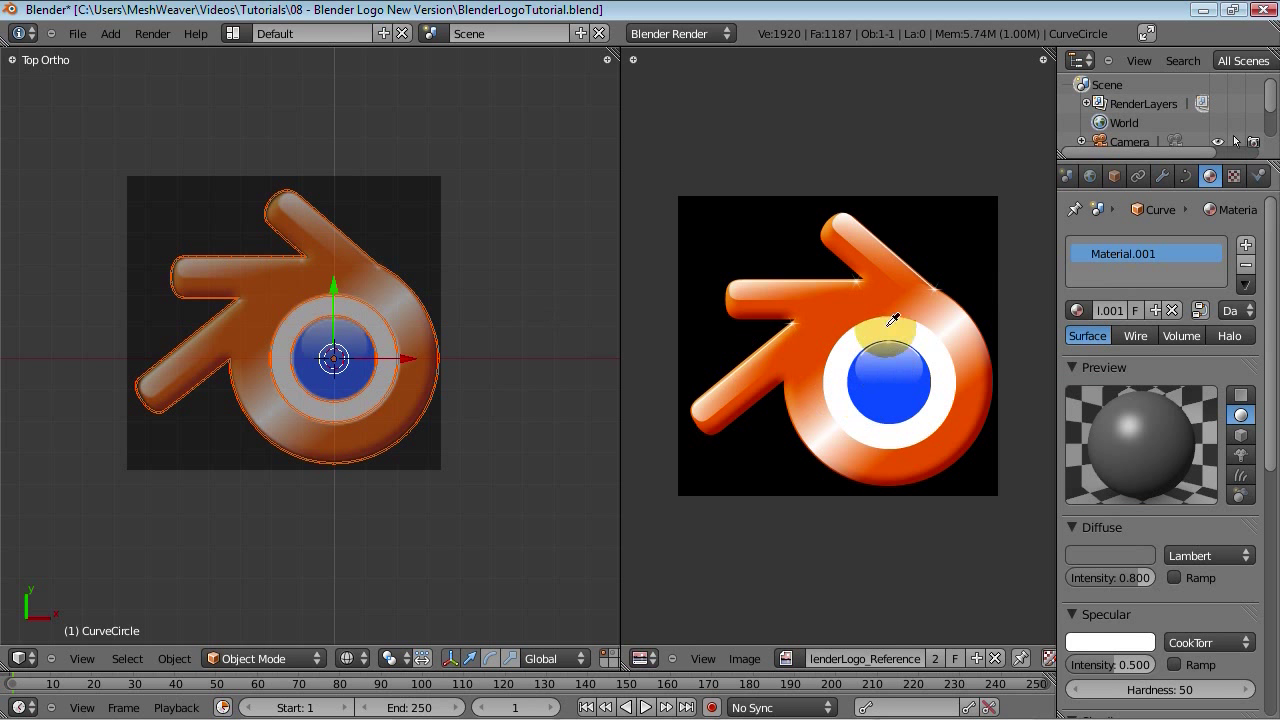
pyautogui.click(826, 337)
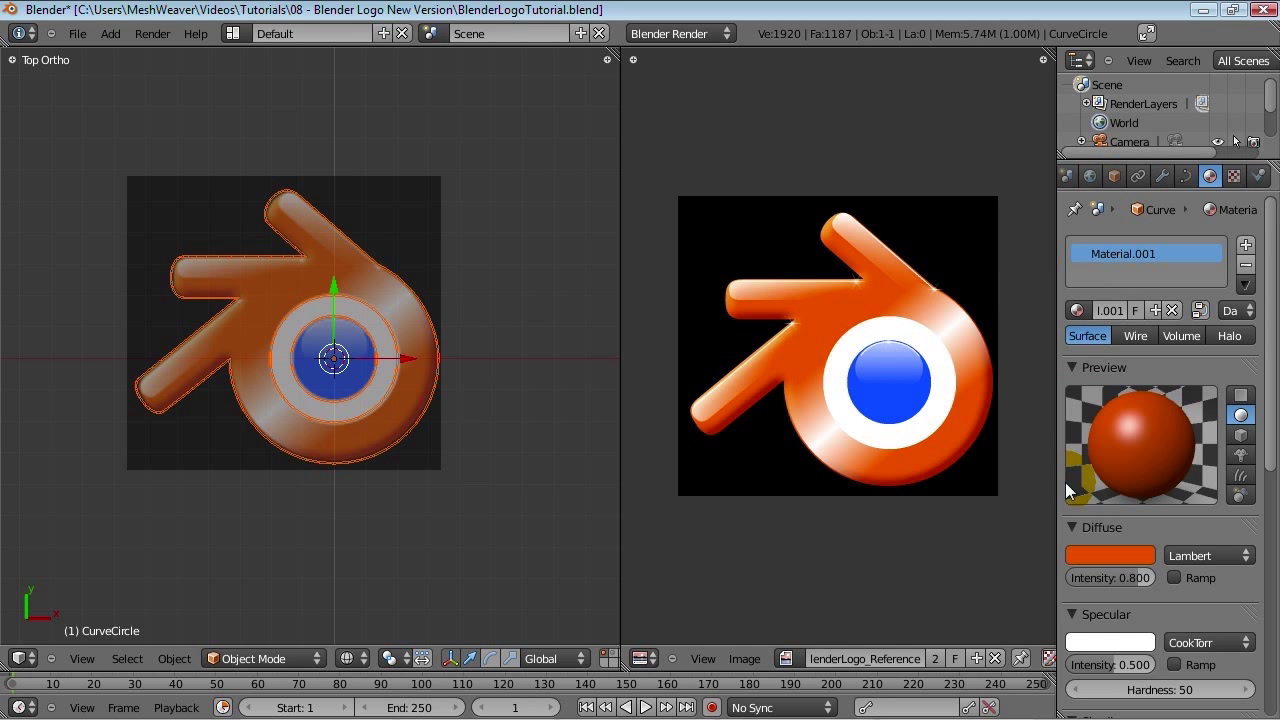
pyautogui.click(1139, 578)
pyautogui.write('1')
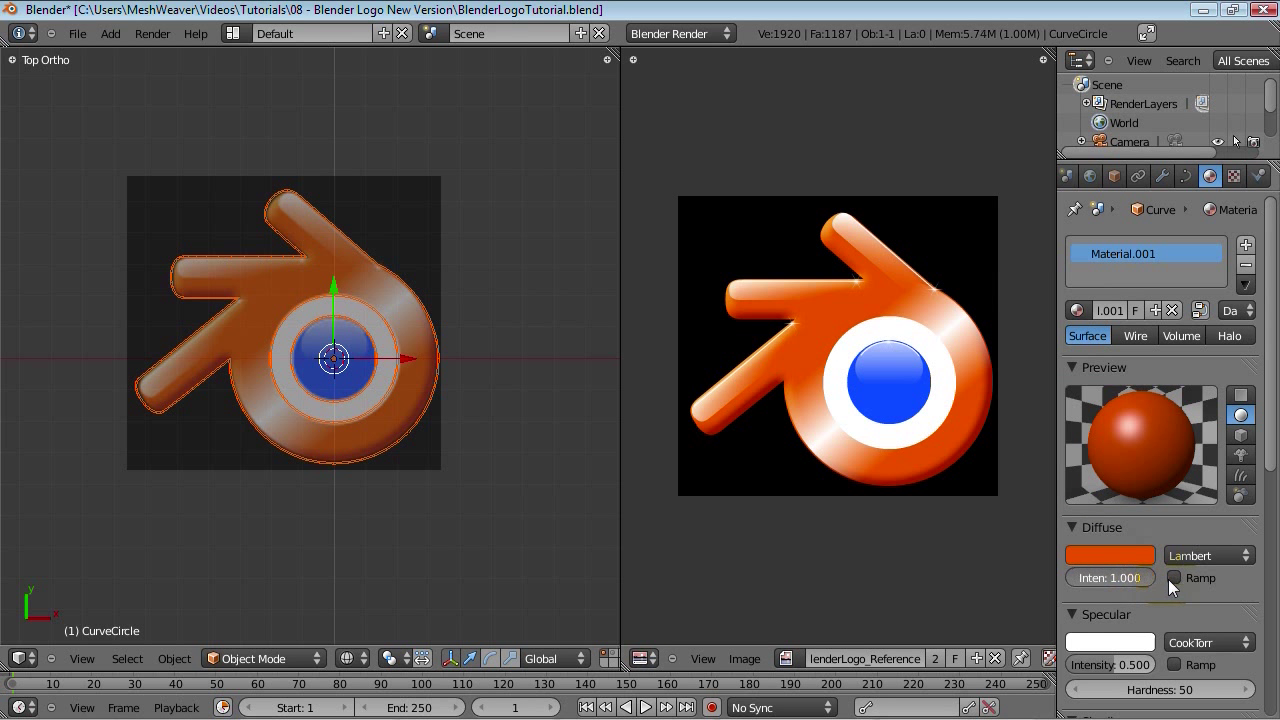
pyautogui.press('Return')
# Step: Set the material's specular hardness to 100 and intensity to 0.6, and try the Phong specular shader
pyautogui.click(1147, 688)
pyautogui.write('100')
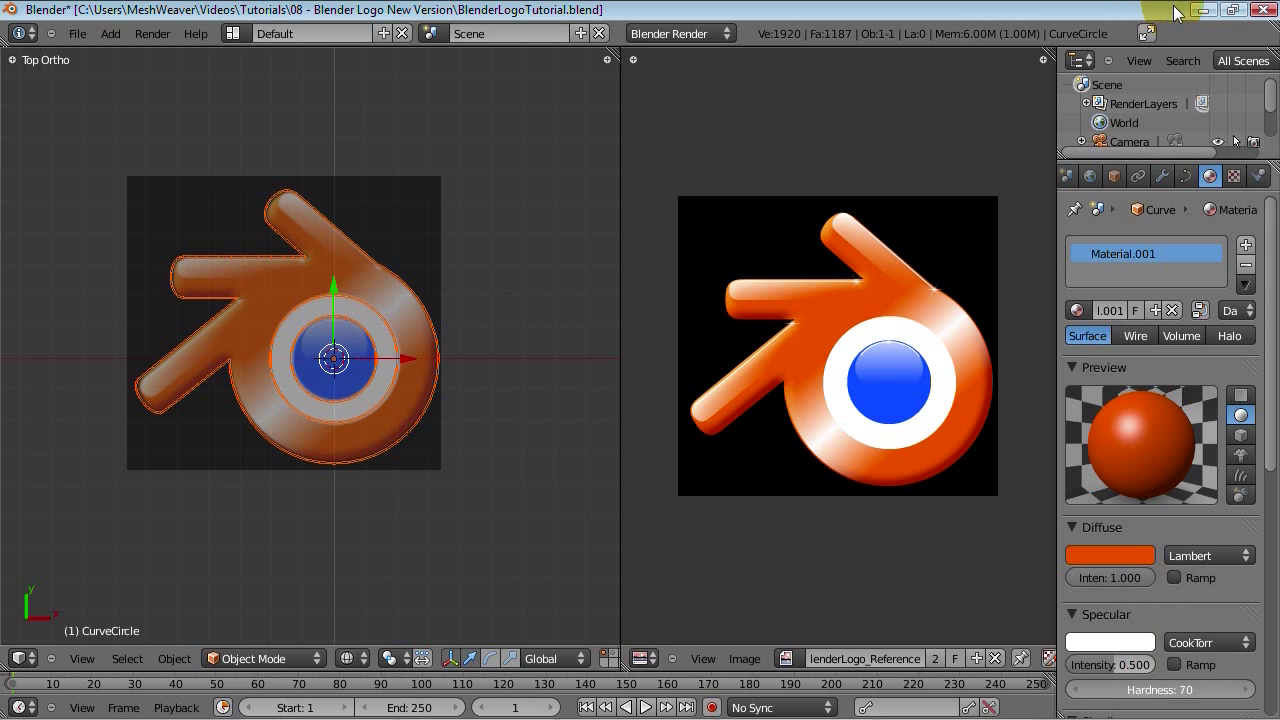
pyautogui.press('Return')
pyautogui.moveTo(1110, 666); pyautogui.dragTo(1139, 668)
pyautogui.scroll(-2, 1175, 576)
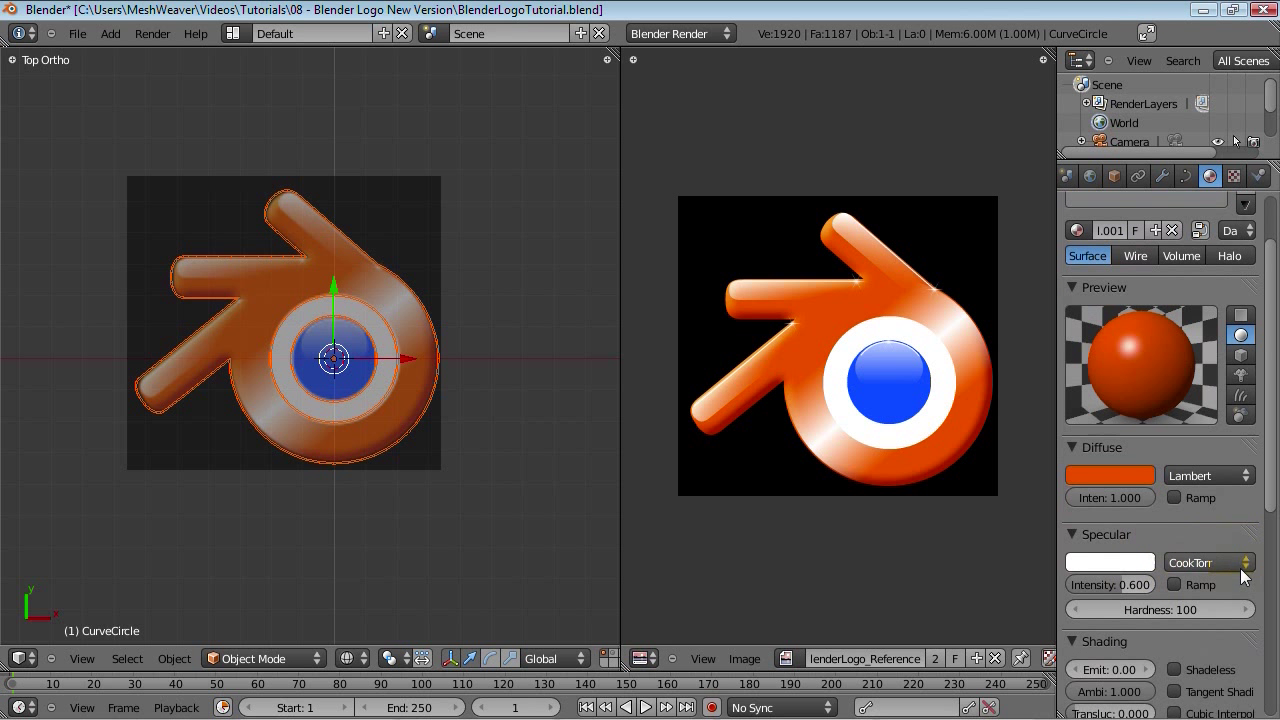
pyautogui.click(1225, 562)
pyautogui.click(1161, 524)
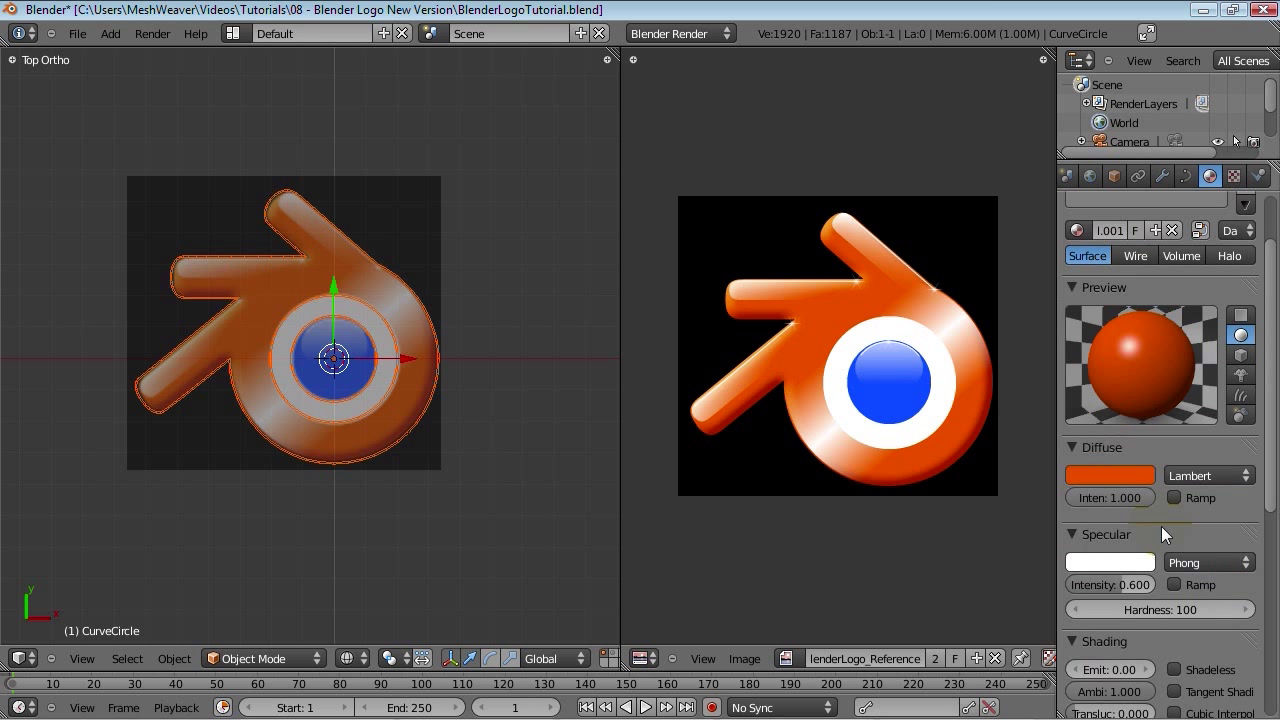
# Step: Try the Toon specular shader with size 0.2, smoothness 0.05 and intensity 0.4
pyautogui.click(1226, 553)
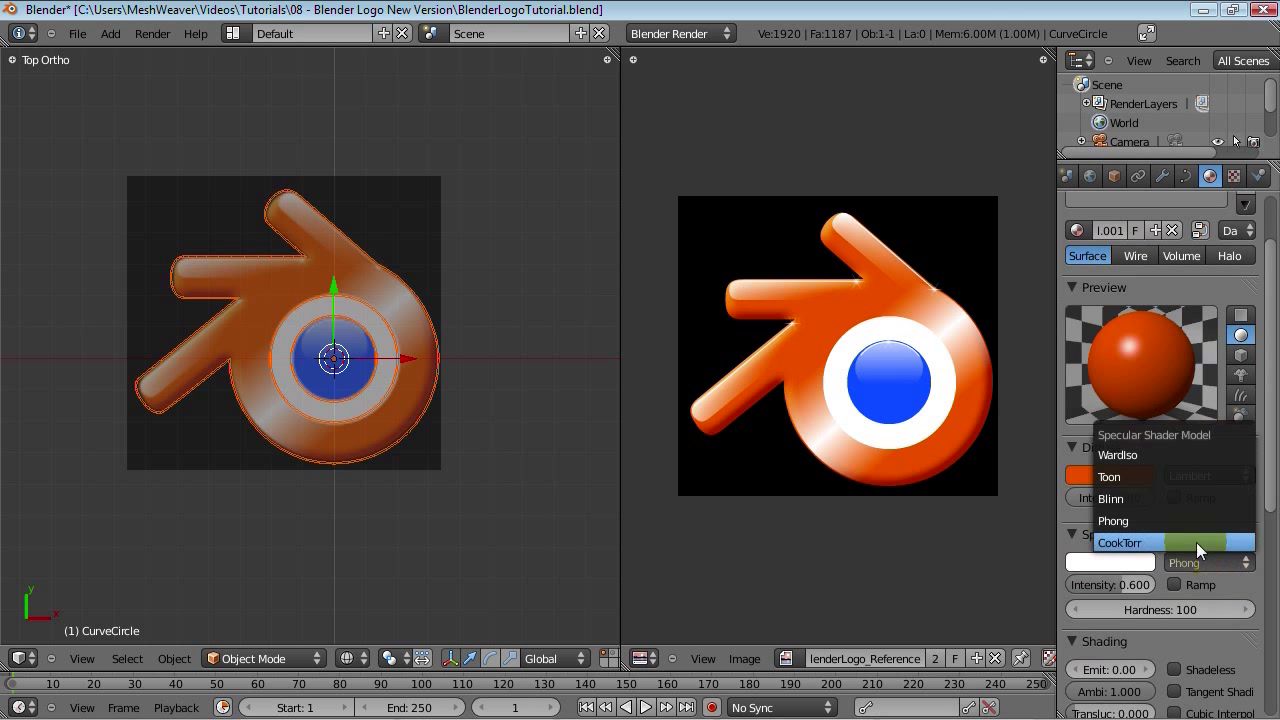
pyautogui.click(1111, 471)
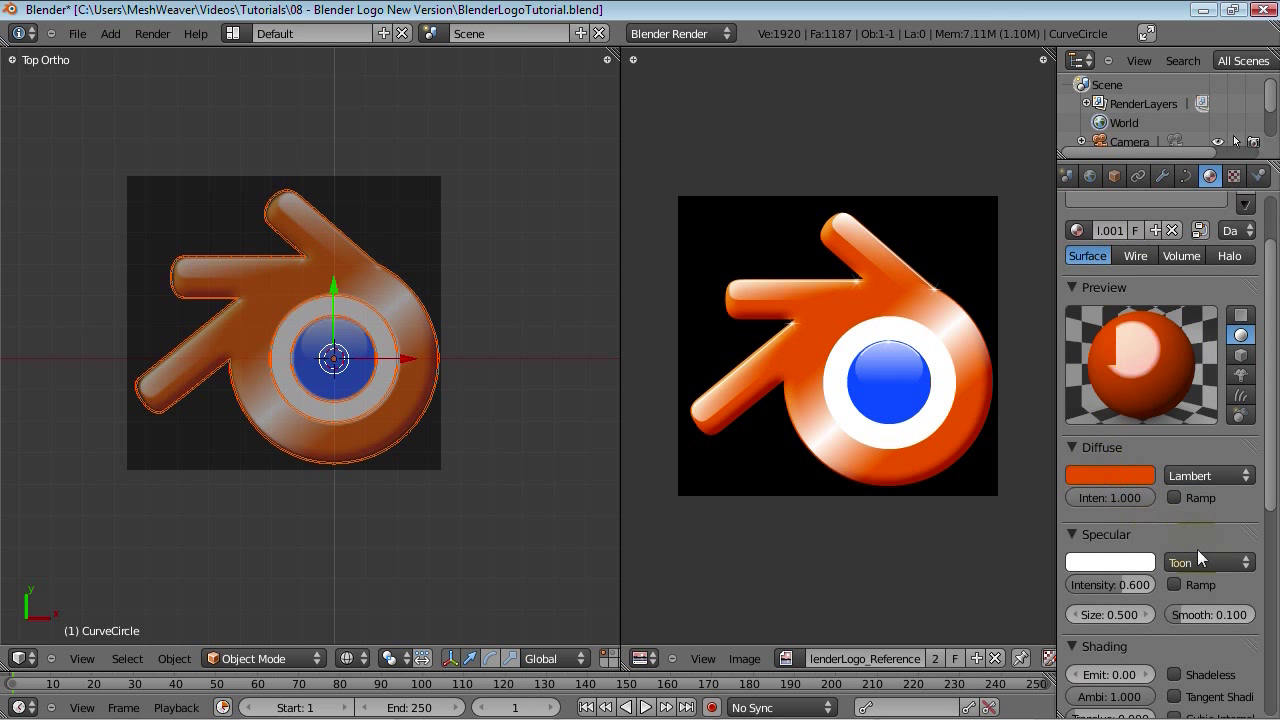
pyautogui.moveTo(1102, 616); pyautogui.dragTo(1104, 617)
pyautogui.click(1116, 611)
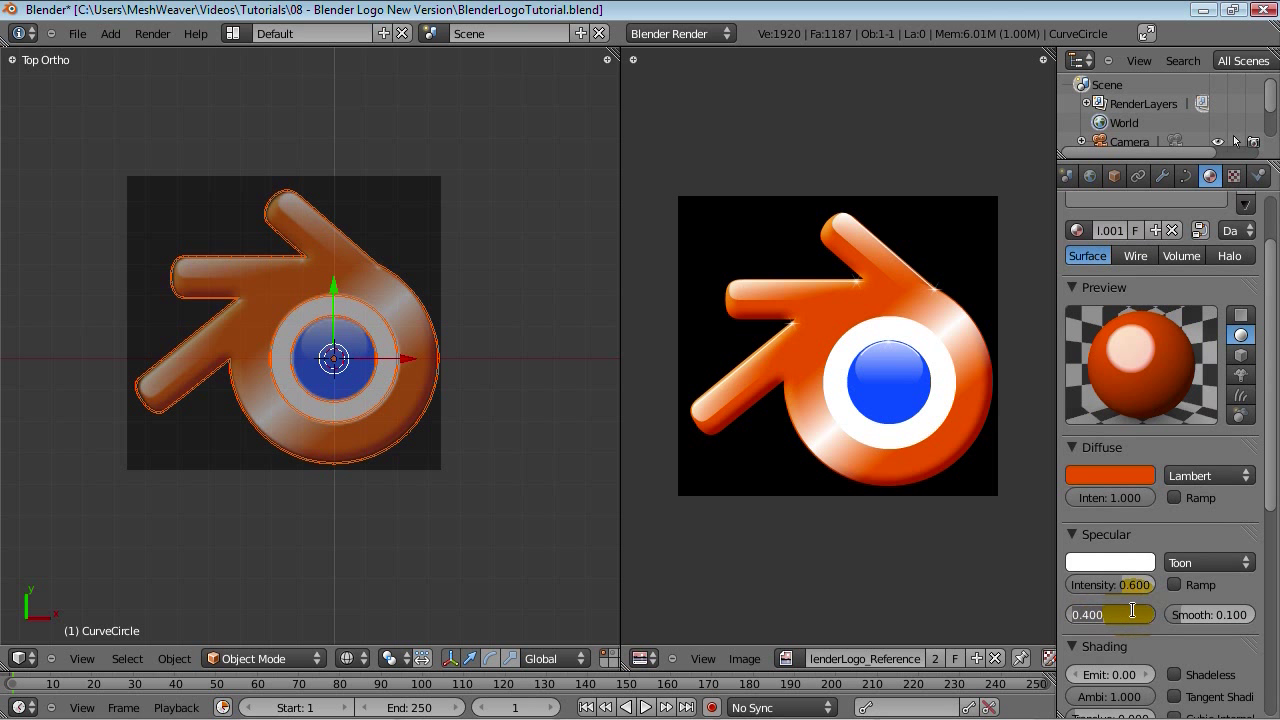
pyautogui.write('0.2')
pyautogui.press('Return')
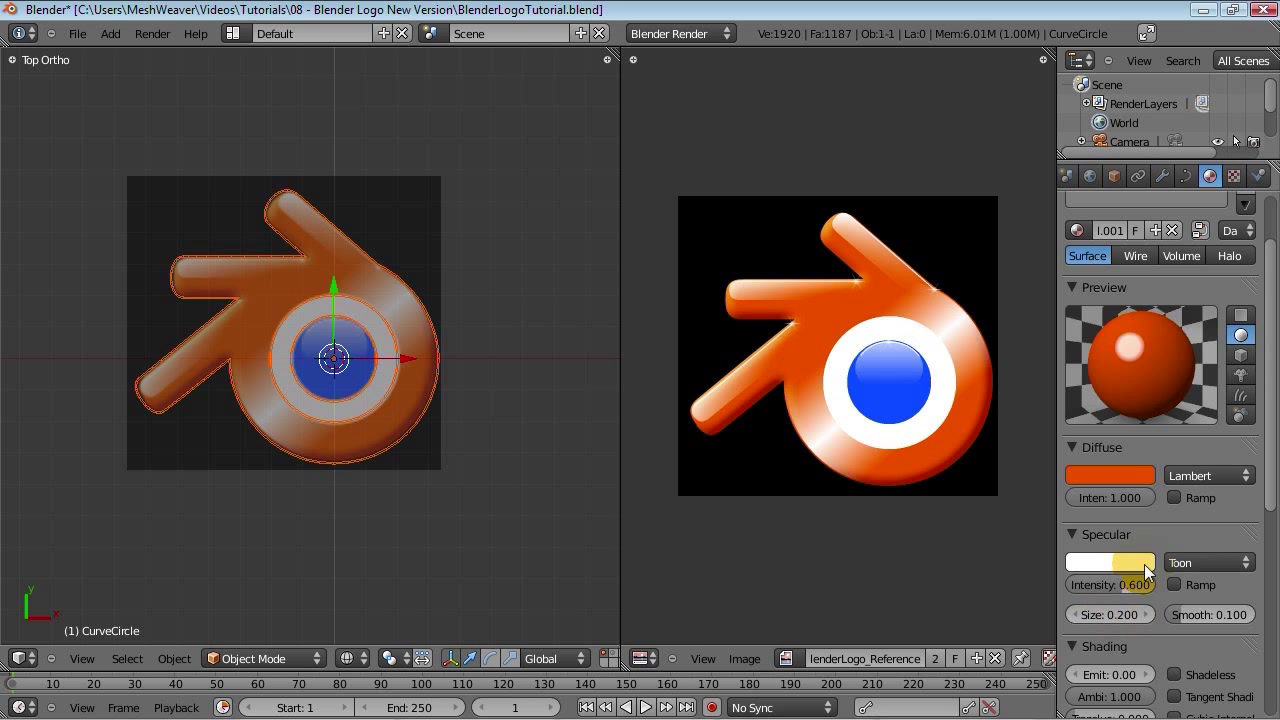
pyautogui.click(1220, 616)
pyautogui.write('0.05')
pyautogui.press('Return')
pyautogui.moveTo(1140, 585); pyautogui.dragTo(1128, 586)
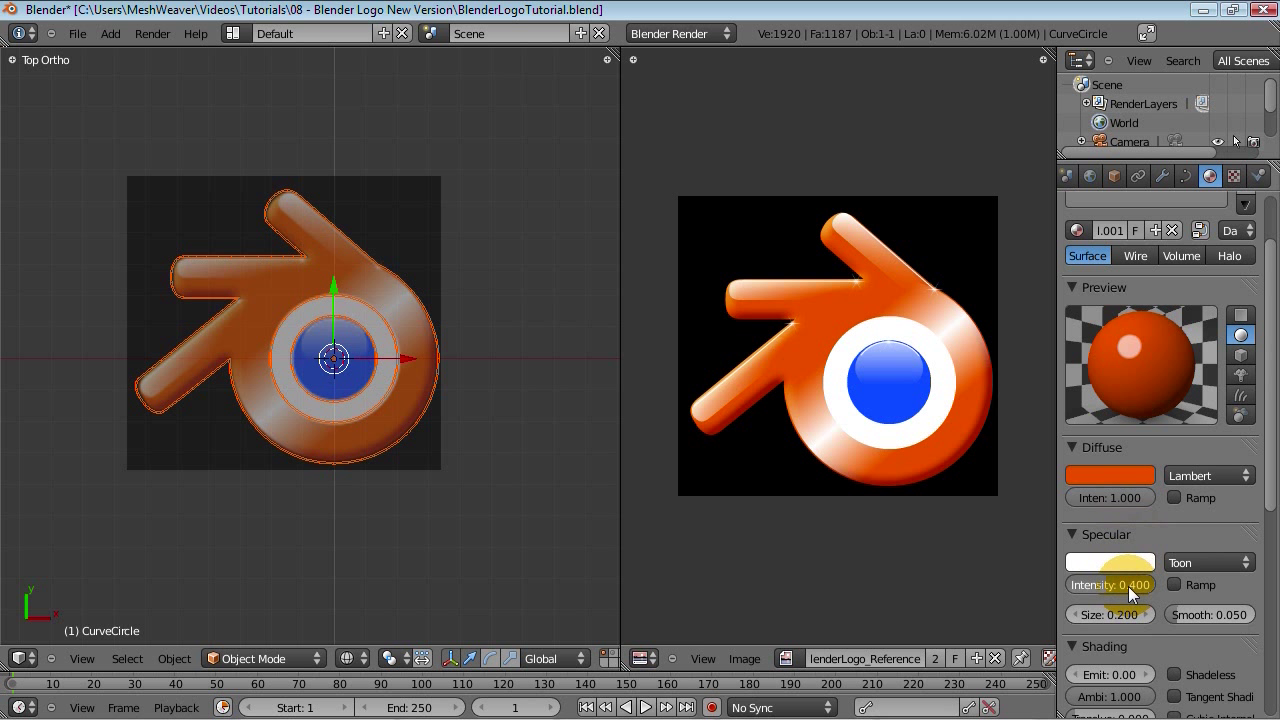
# Step: Try the Toon diffuse shader on the material and return it to Lambert
pyautogui.click(1188, 476)
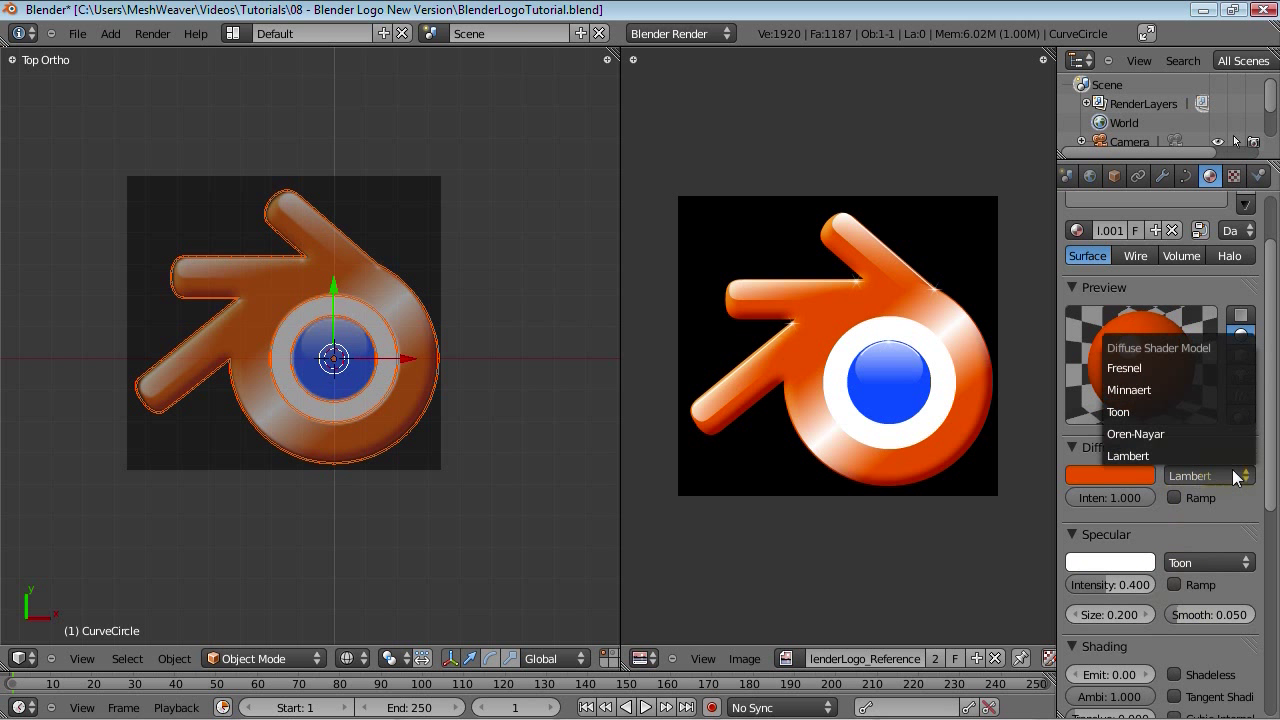
pyautogui.click(1140, 411)
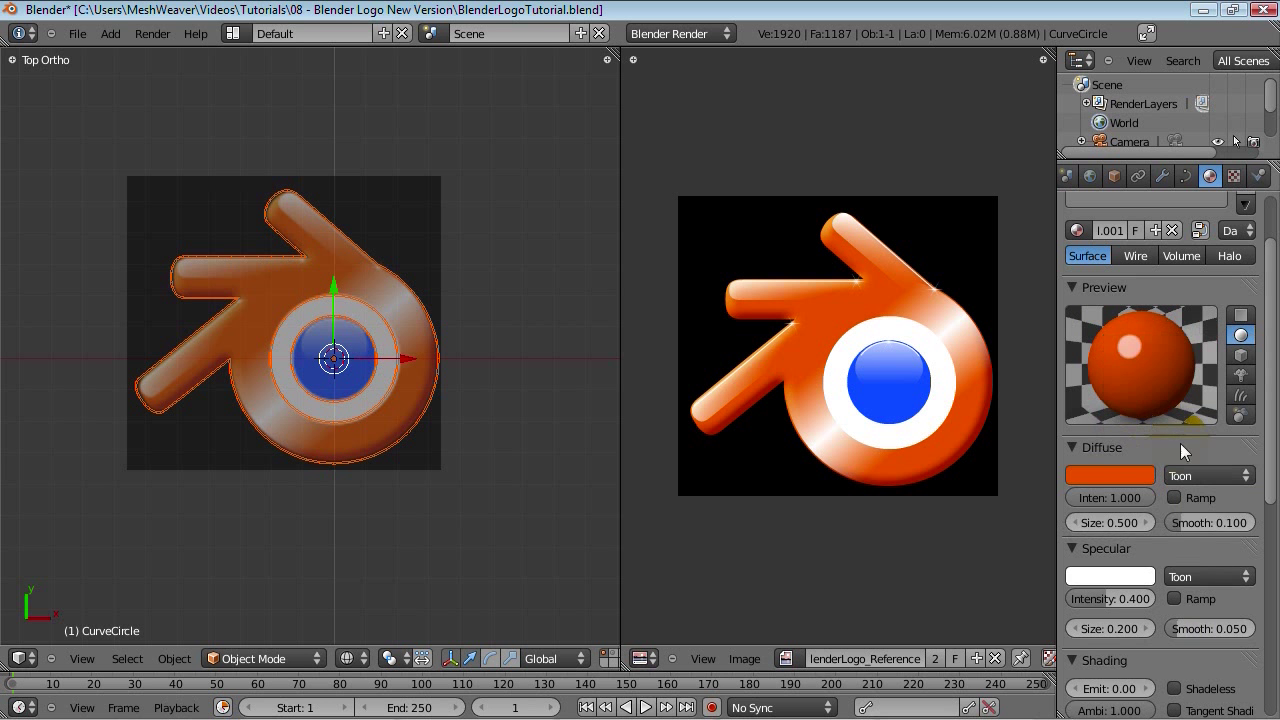
pyautogui.click(1228, 478)
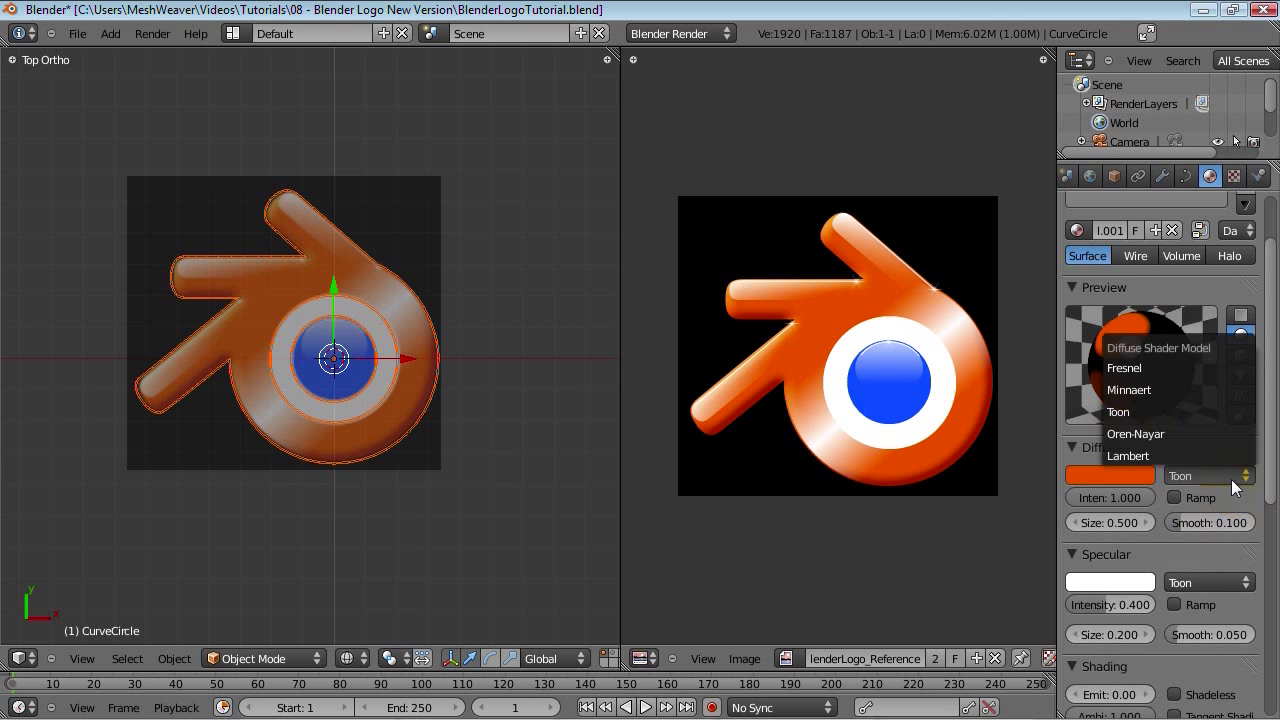
pyautogui.click(1178, 458)
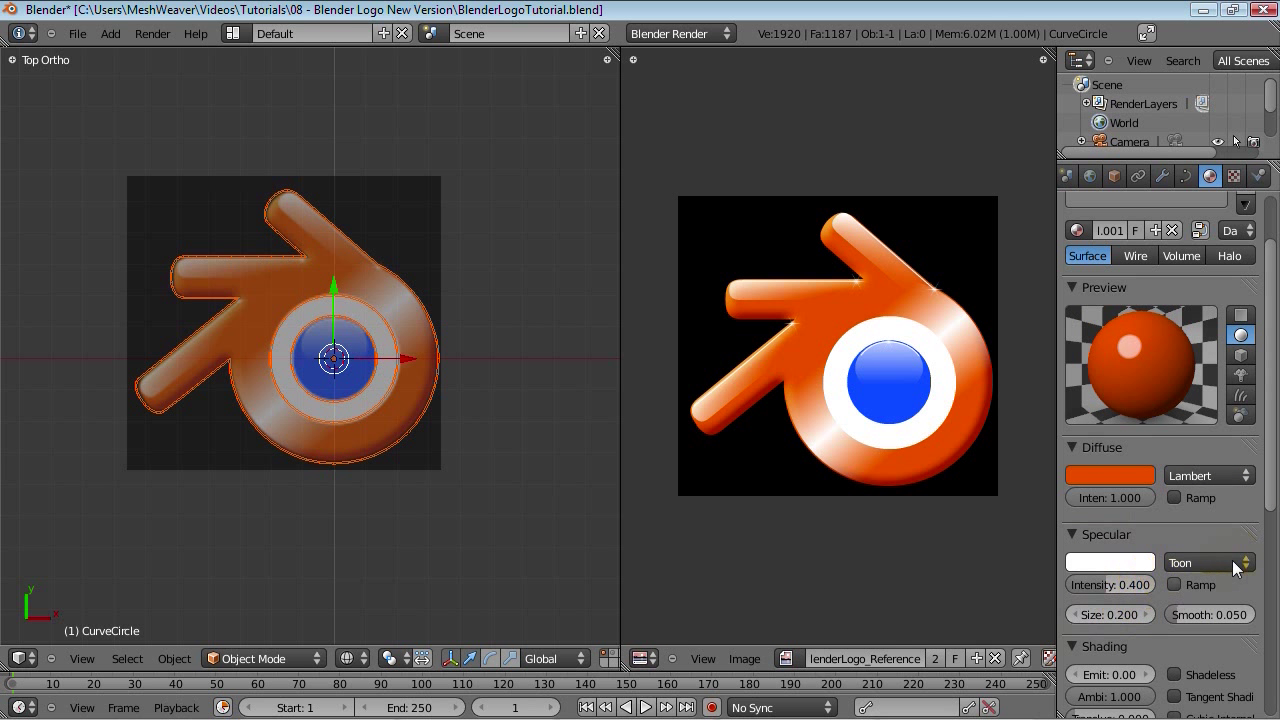
# Step: Switch the material's specular shader to WardIso with intensity 0.2 and slope 0.15
pyautogui.click(1240, 563)
pyautogui.click(1138, 451)
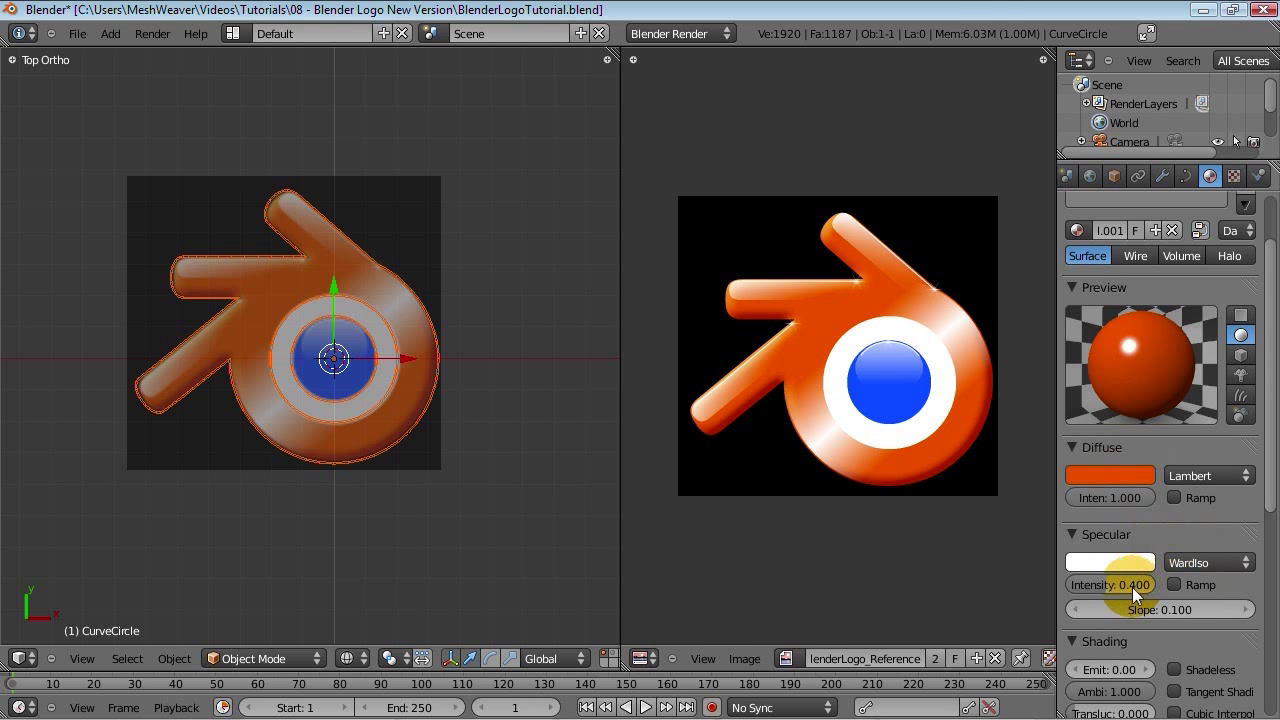
pyautogui.moveTo(1128, 585); pyautogui.dragTo(1108, 580)
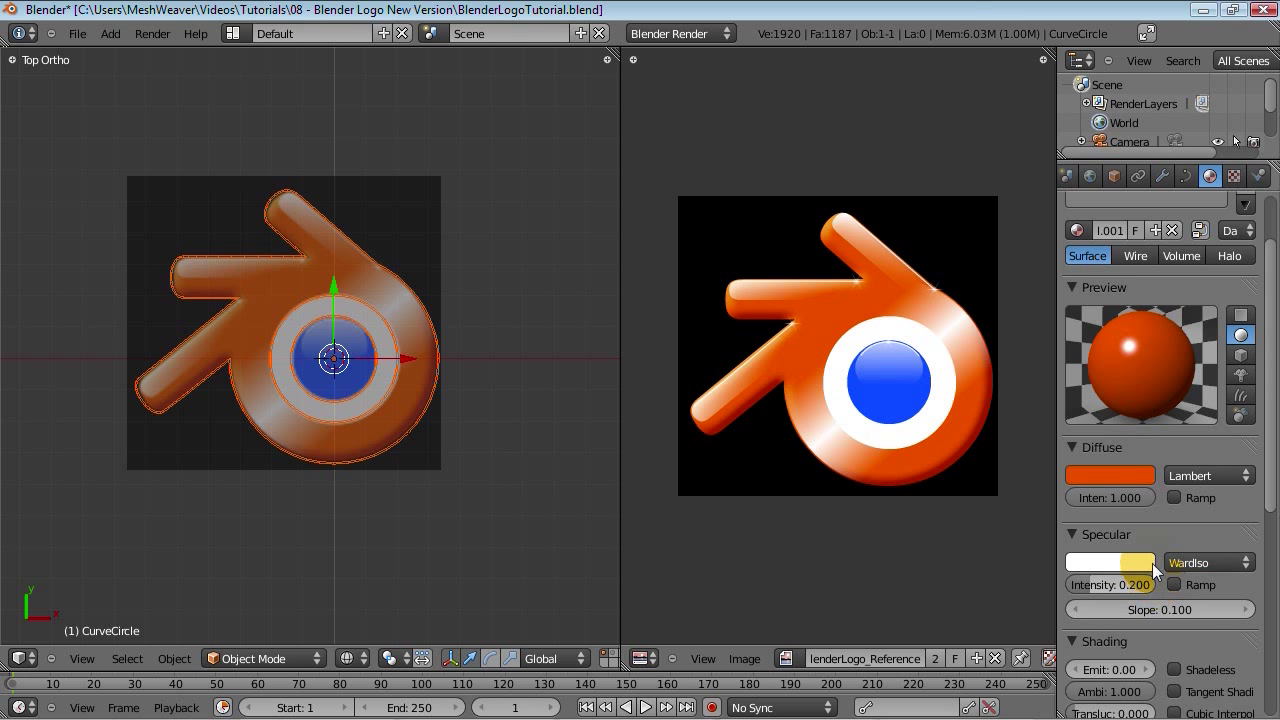
pyautogui.scroll(-1, 1147, 477)
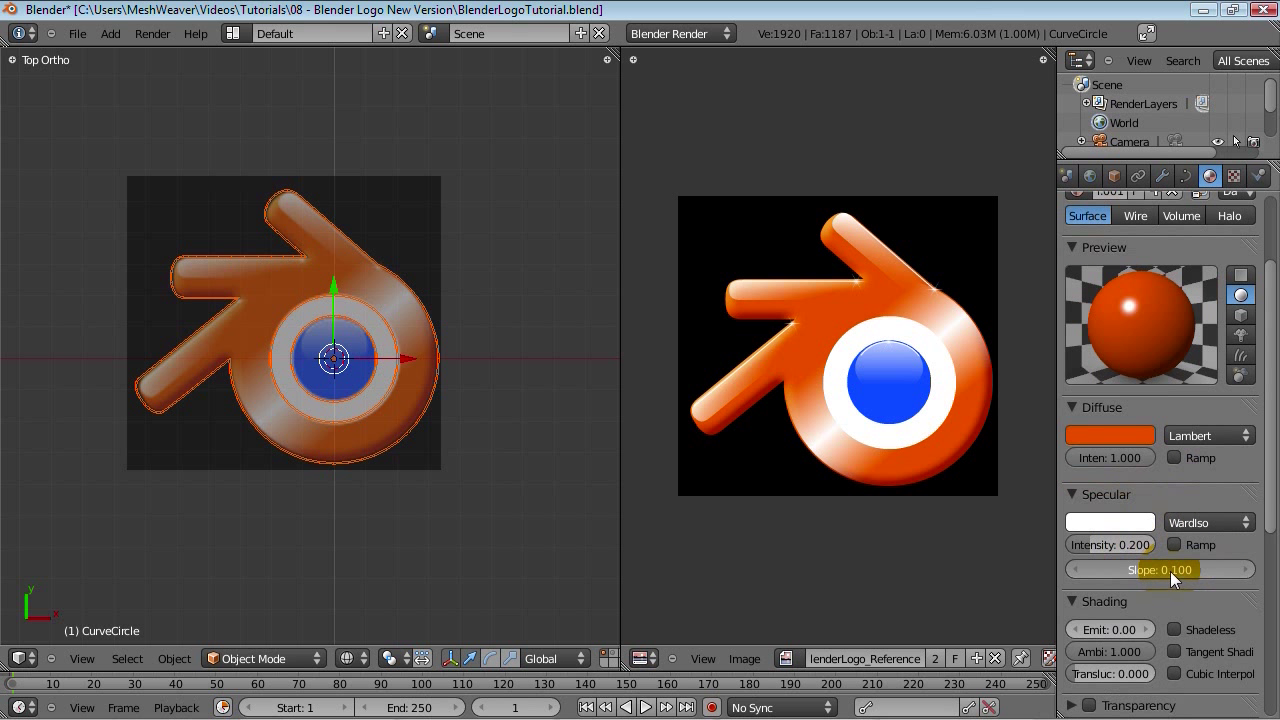
pyautogui.moveTo(1156, 573); pyautogui.dragTo(1184, 577)
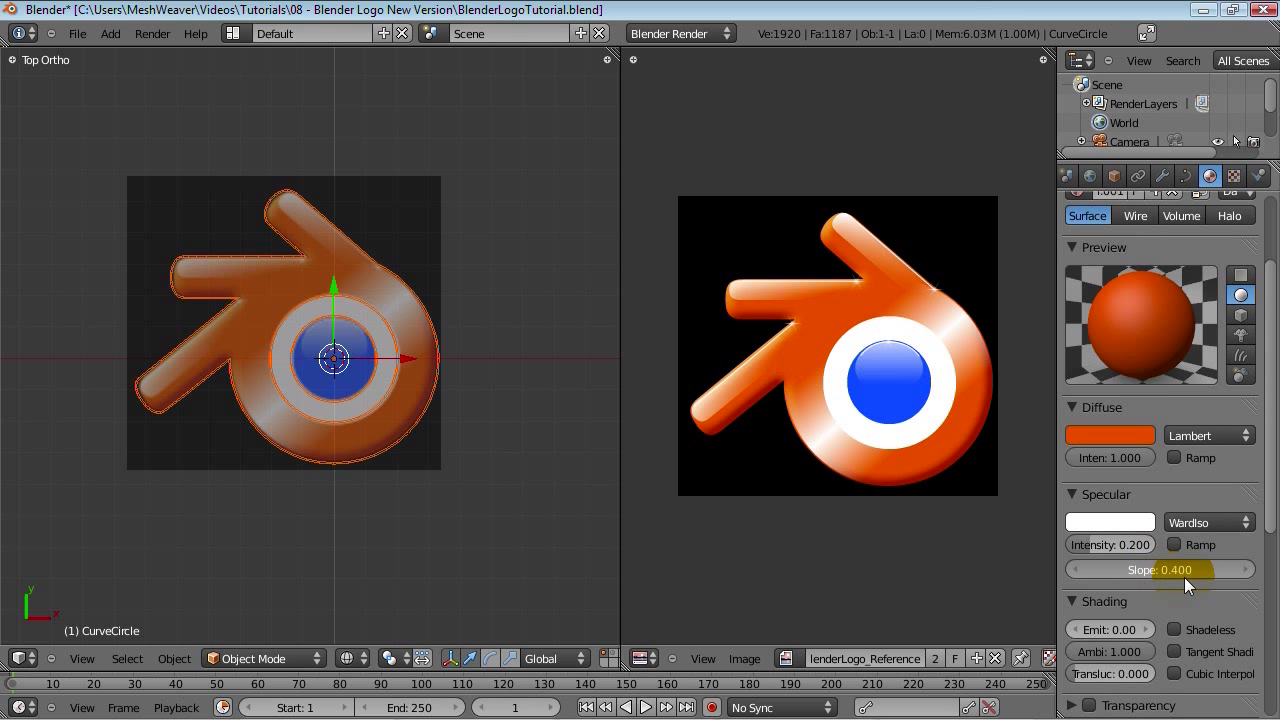
pyautogui.click(1168, 569)
pyautogui.write('.1')
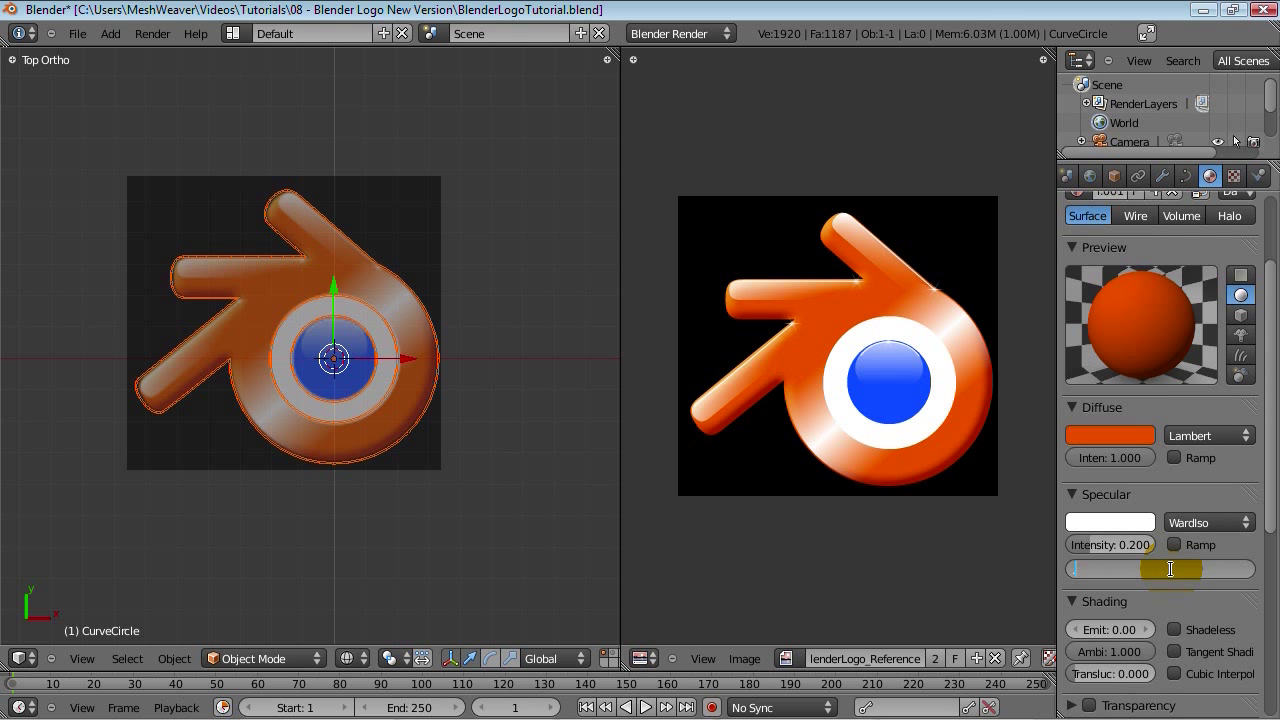
pyautogui.write('5')
pyautogui.press('Return')
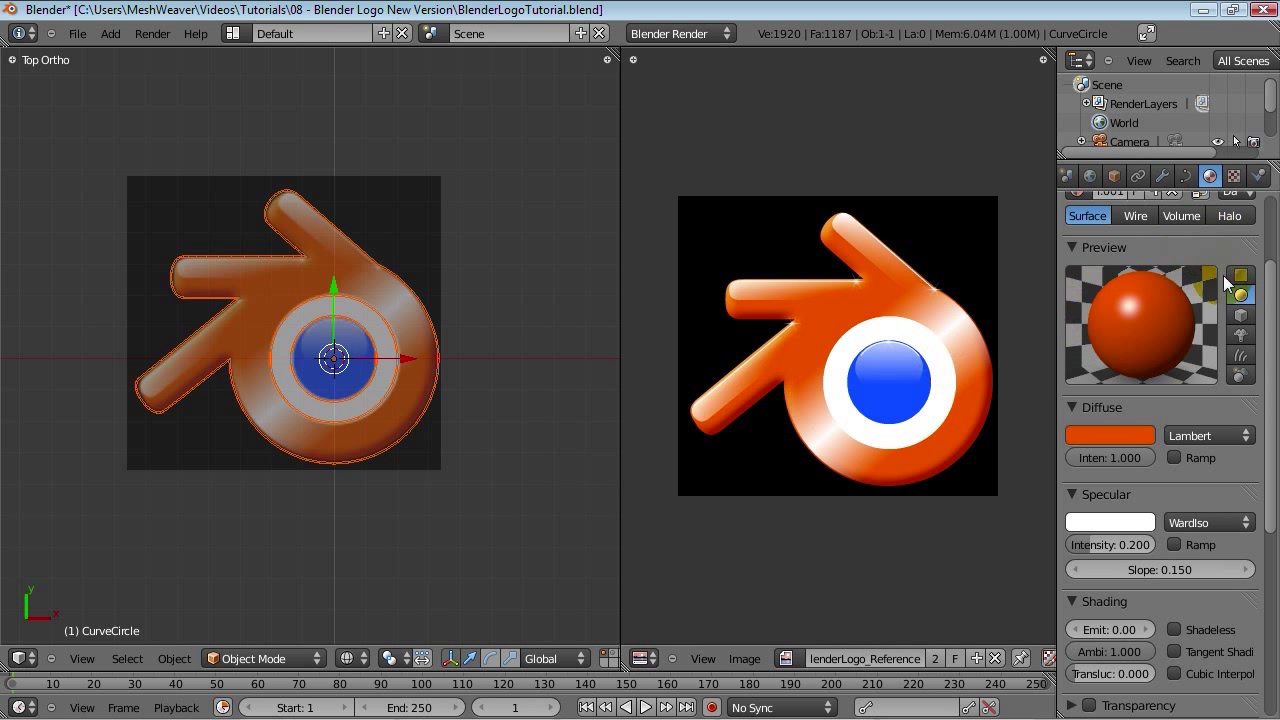
# Step: Rename the logo's material as Logo_Orange
pyautogui.scroll(3, 1136, 338)
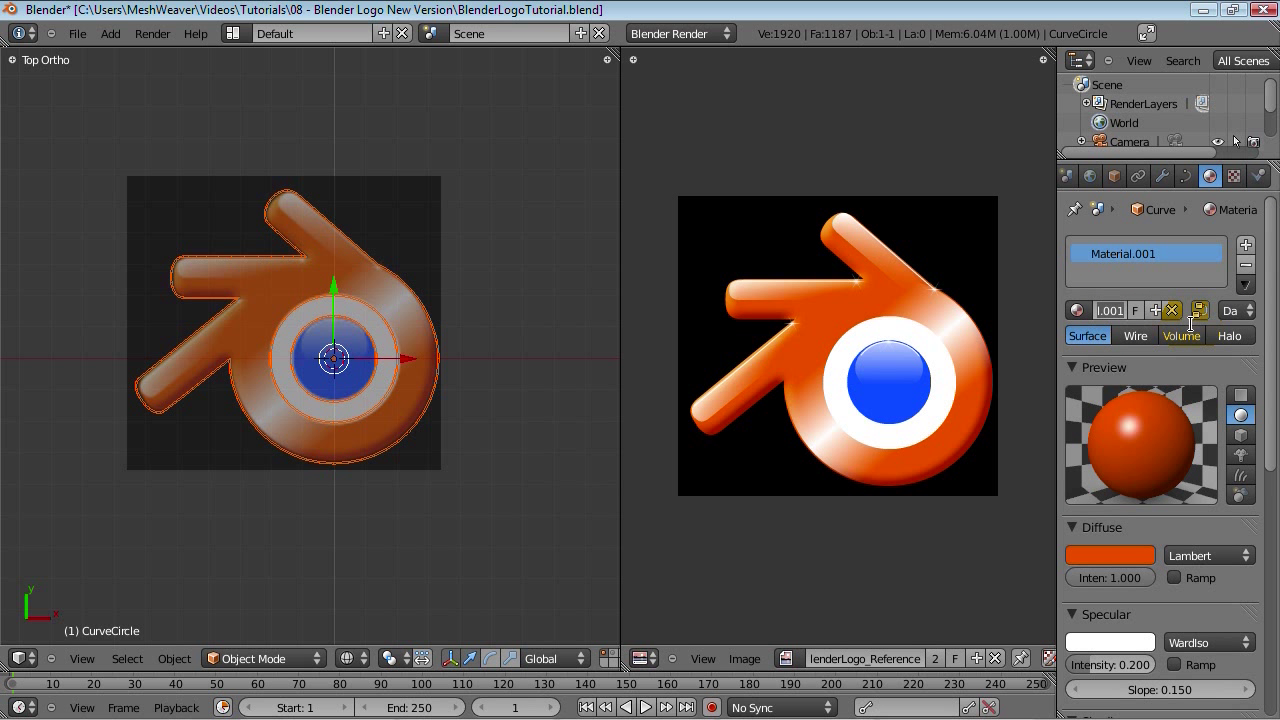
pyautogui.write('Orange')
pyautogui.press('BackSpace')
pyautogui.write('e')
pyautogui.press('Return')
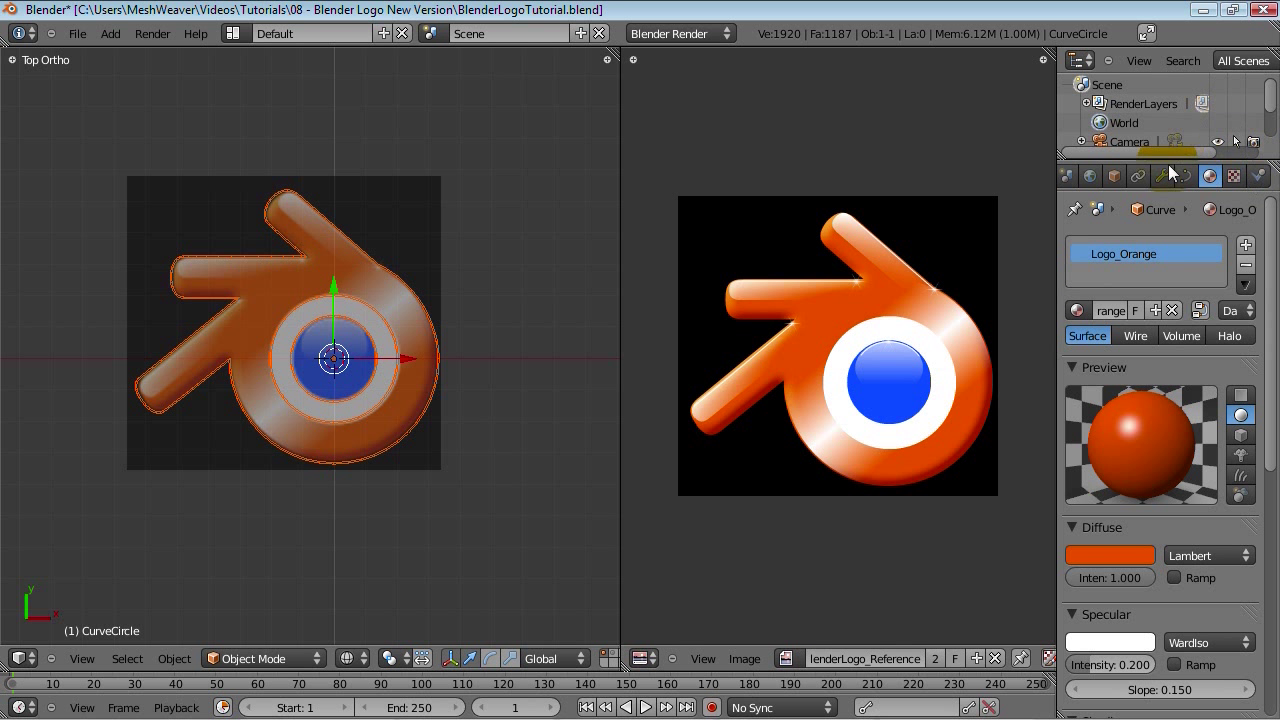
# Step: Rename both the logo object and its curve data as BlenderLogo
pyautogui.click(1110, 175)
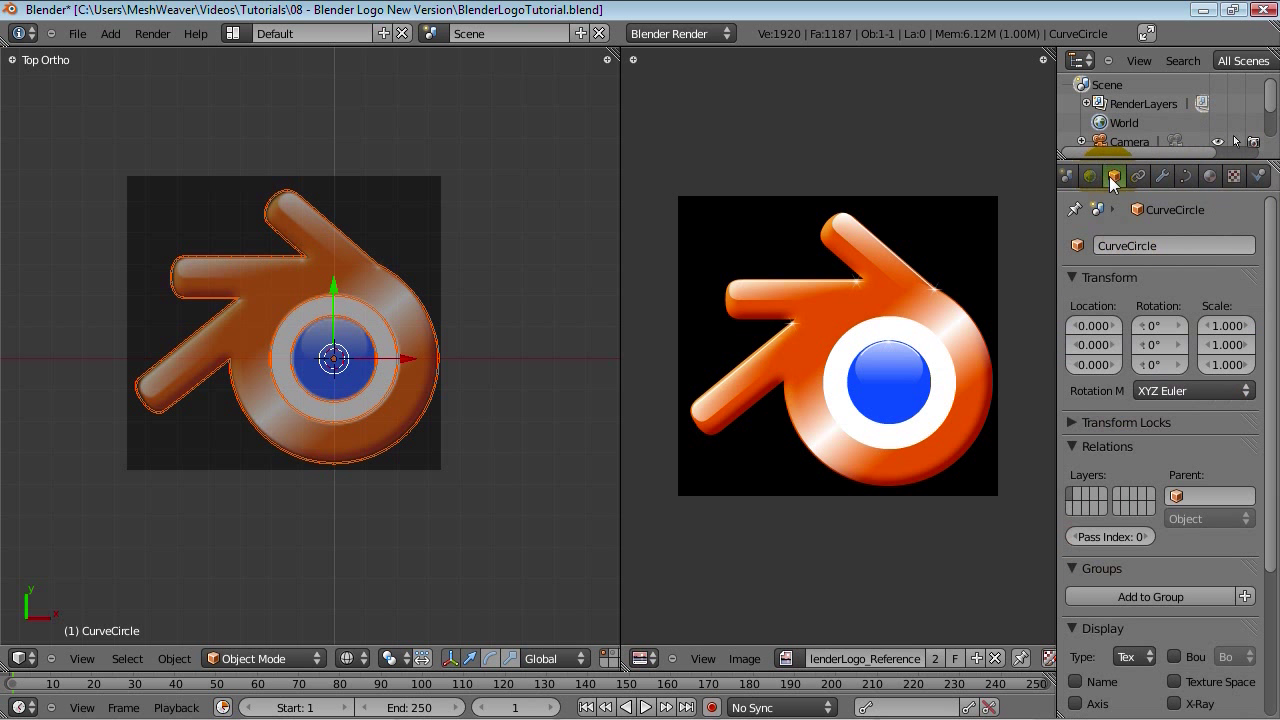
pyautogui.click(1149, 244)
pyautogui.write('Logo')
pyautogui.press('Home')
pyautogui.write('Blender')
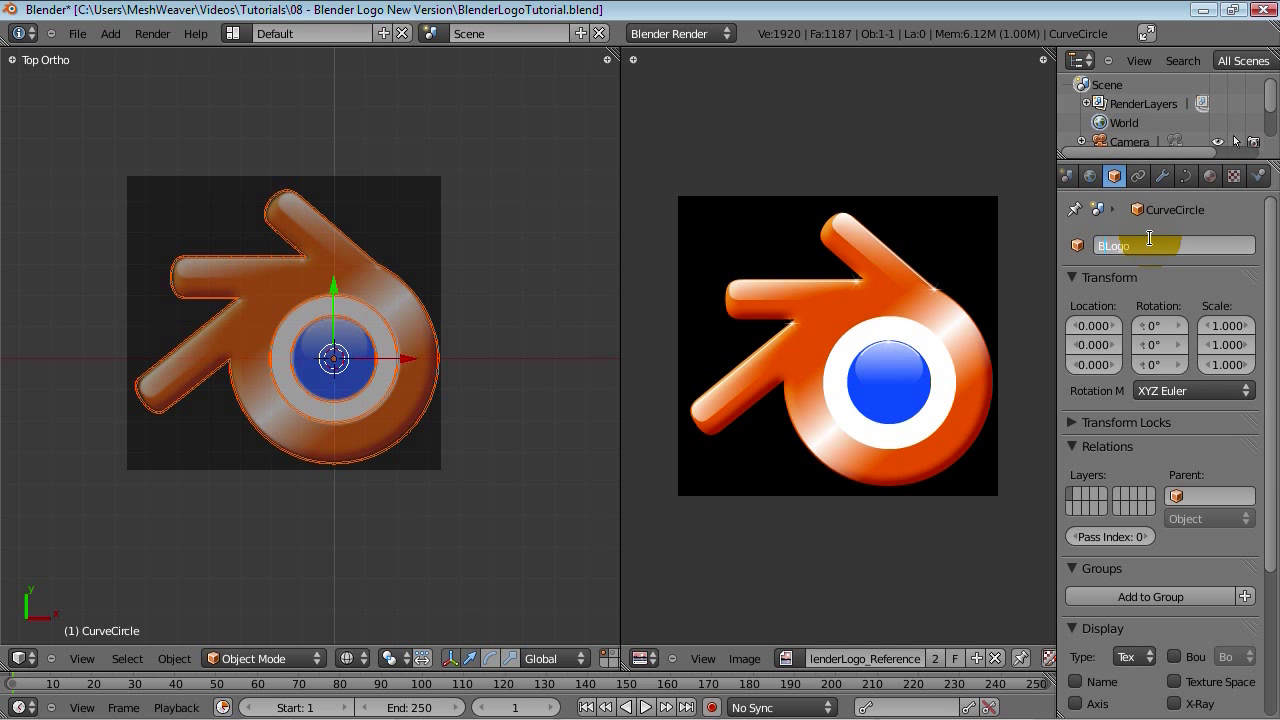
pyautogui.press('Return')
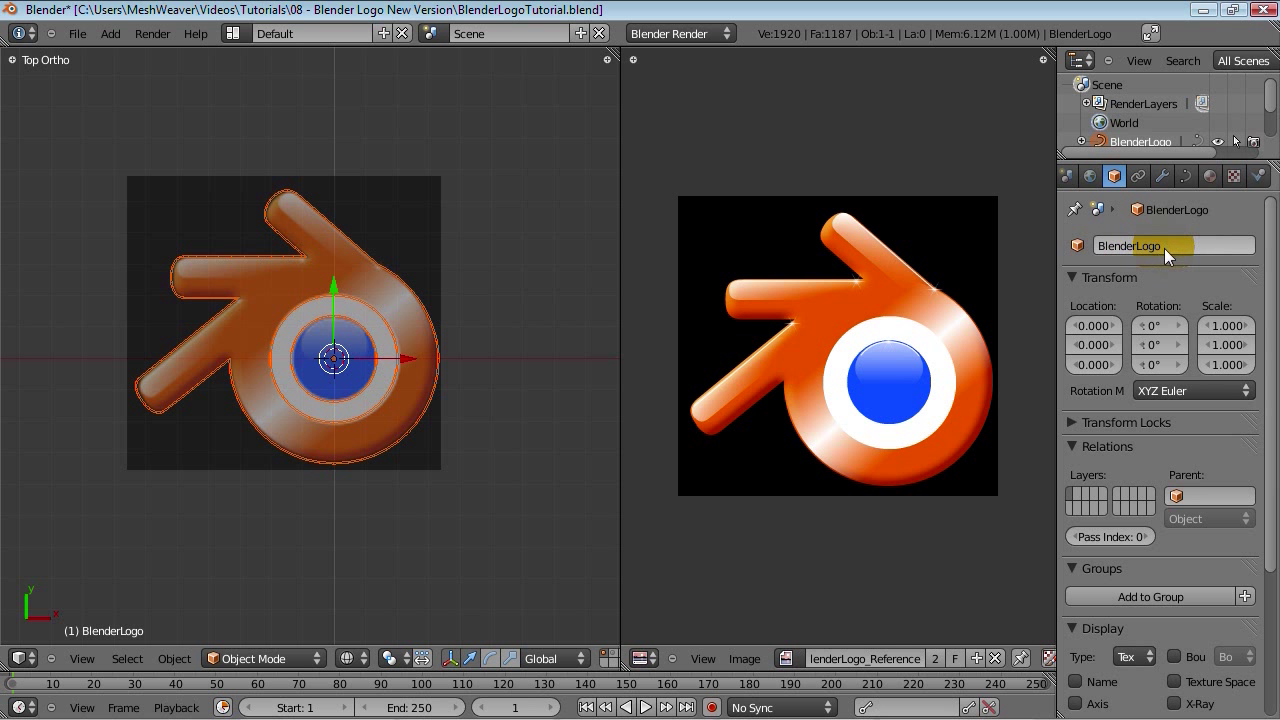
pyautogui.click(1186, 175)
pyautogui.write('BlenderLogo')
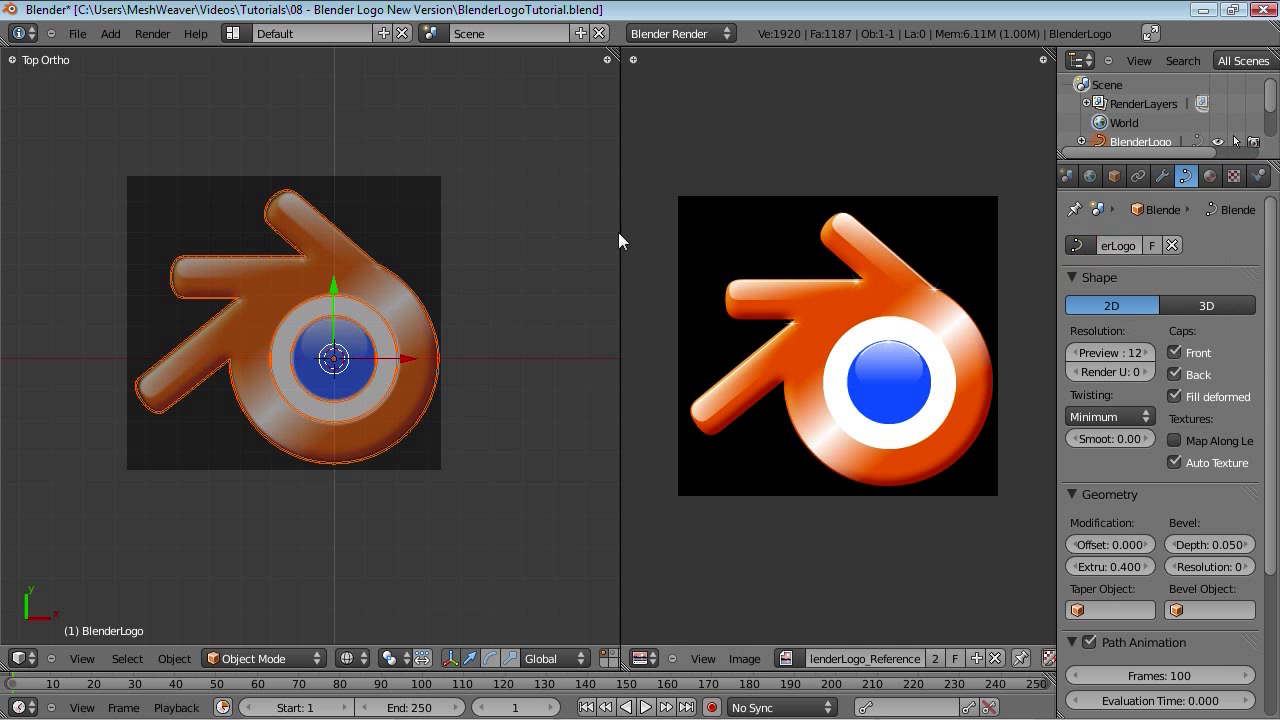
# Step: Return to the logo's material settings and widen the 3D view against the reference image area
pyautogui.click(1210, 176)
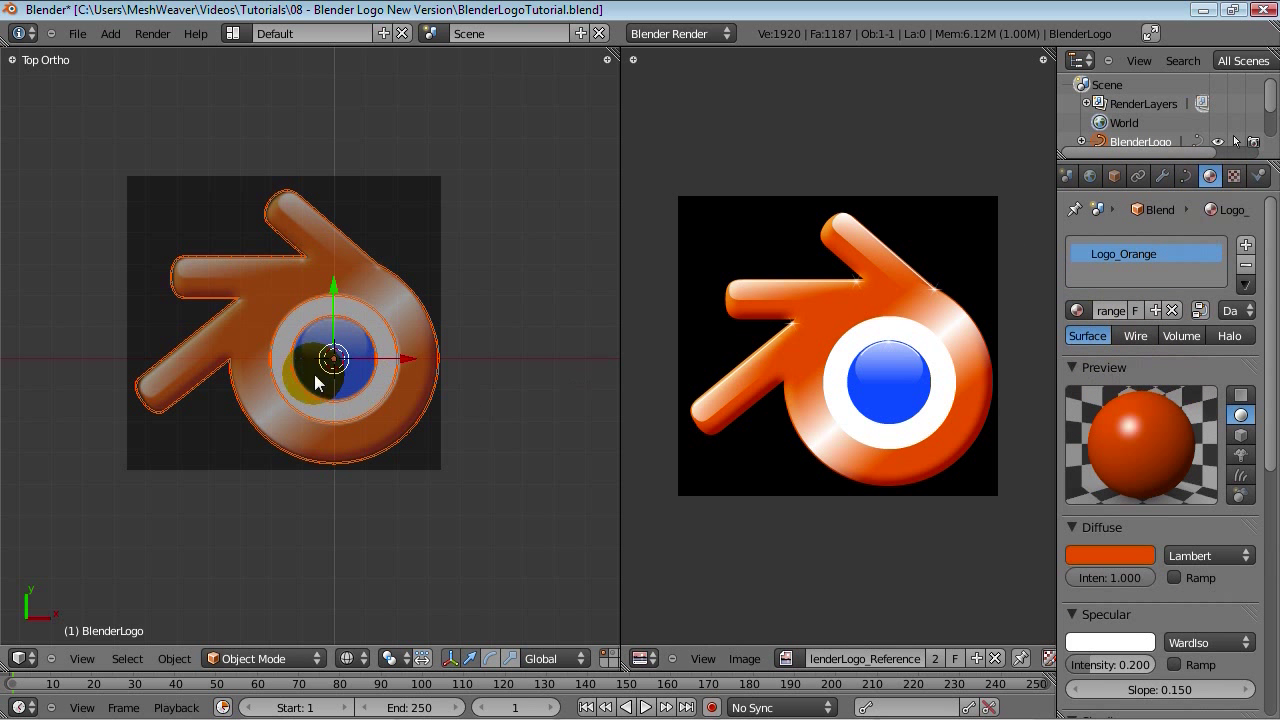
pyautogui.scroll(2, 308, 376)
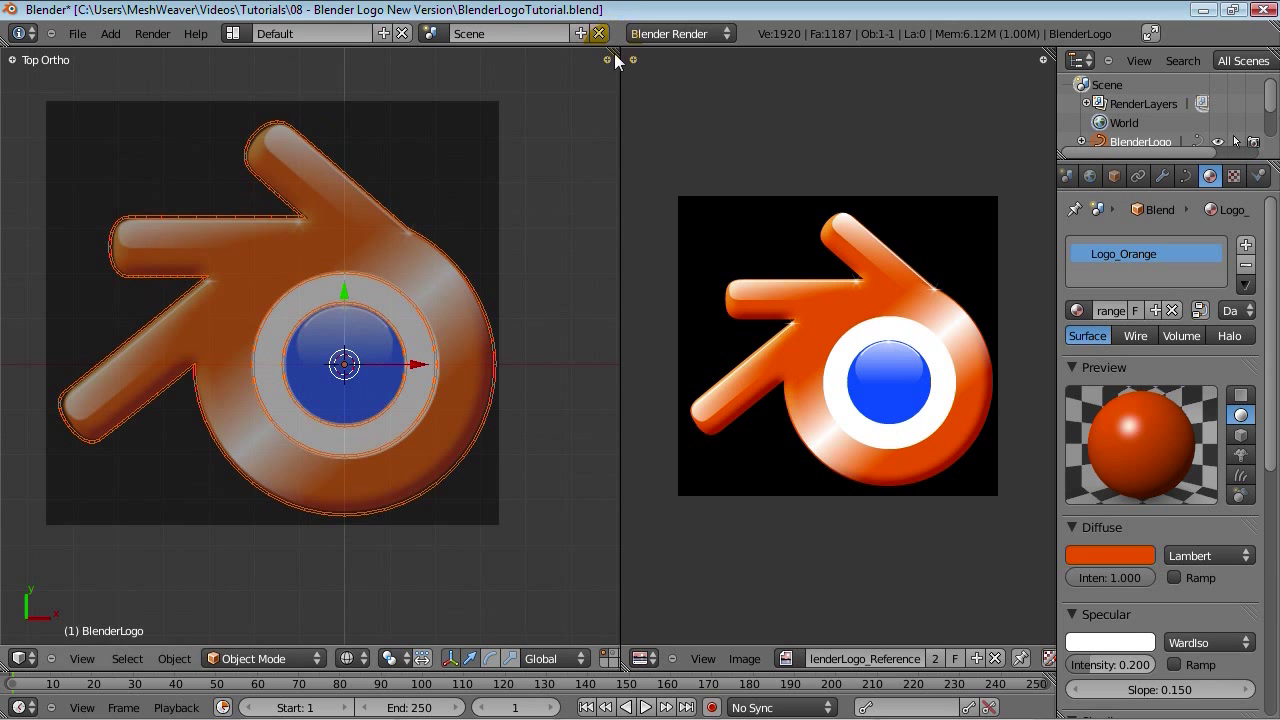
pyautogui.moveTo(621, 152); pyautogui.dragTo(737, 170)
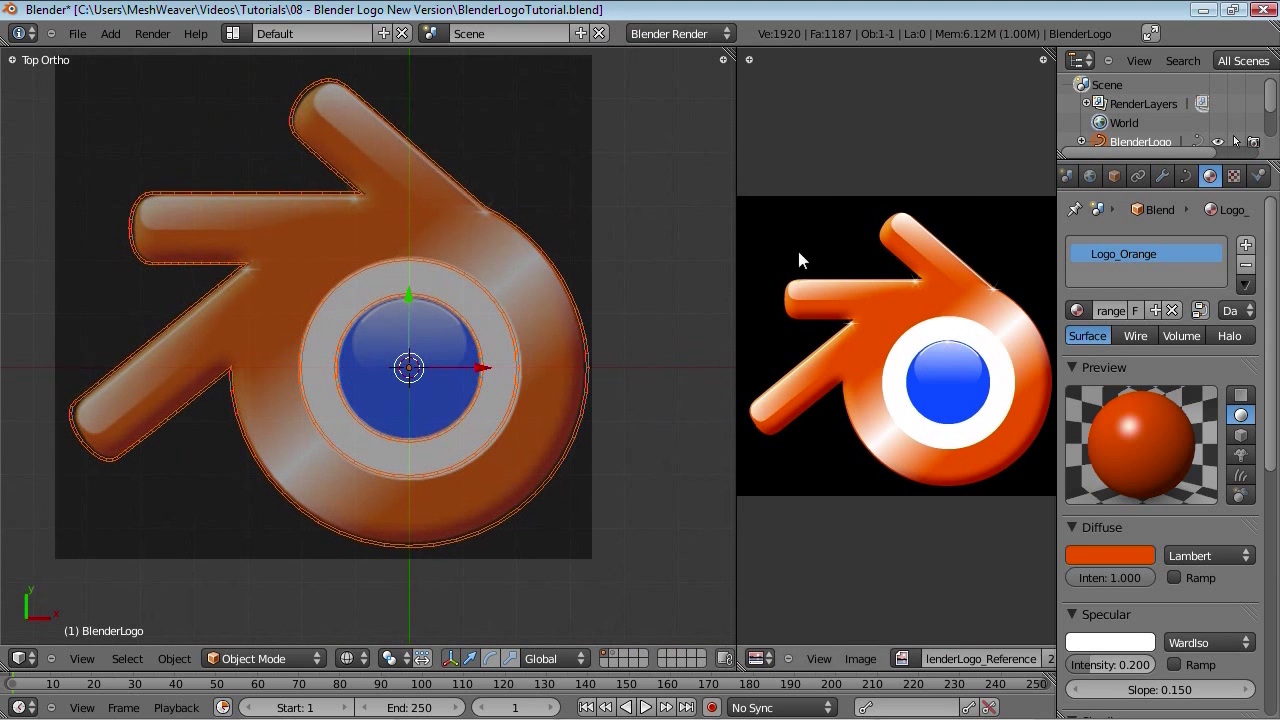
# Step: Add a second material slot to the logo and make its Logo_Orange material a single-user copy
pyautogui.press('z')
pyautogui.moveTo(357, 334); pyautogui.dragTo(391, 349, button='middle')
pyautogui.press('KP_7')
pyautogui.press('z')
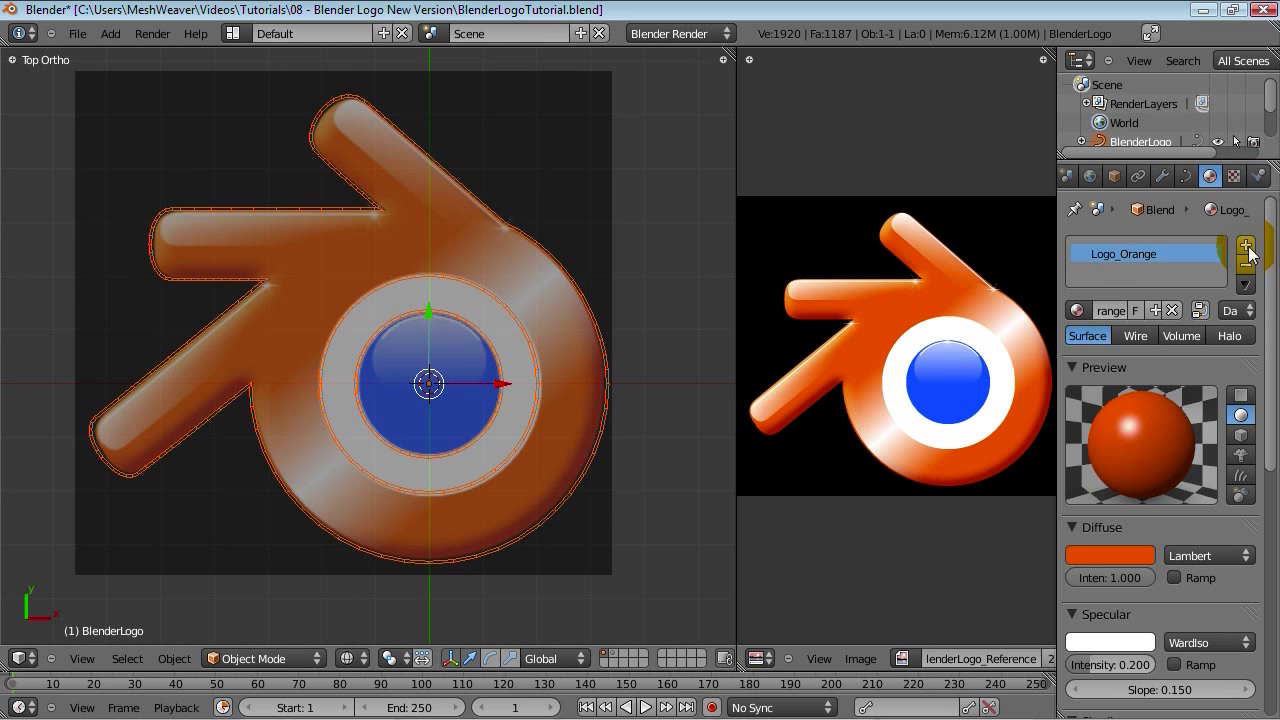
pyautogui.click(1246, 246)
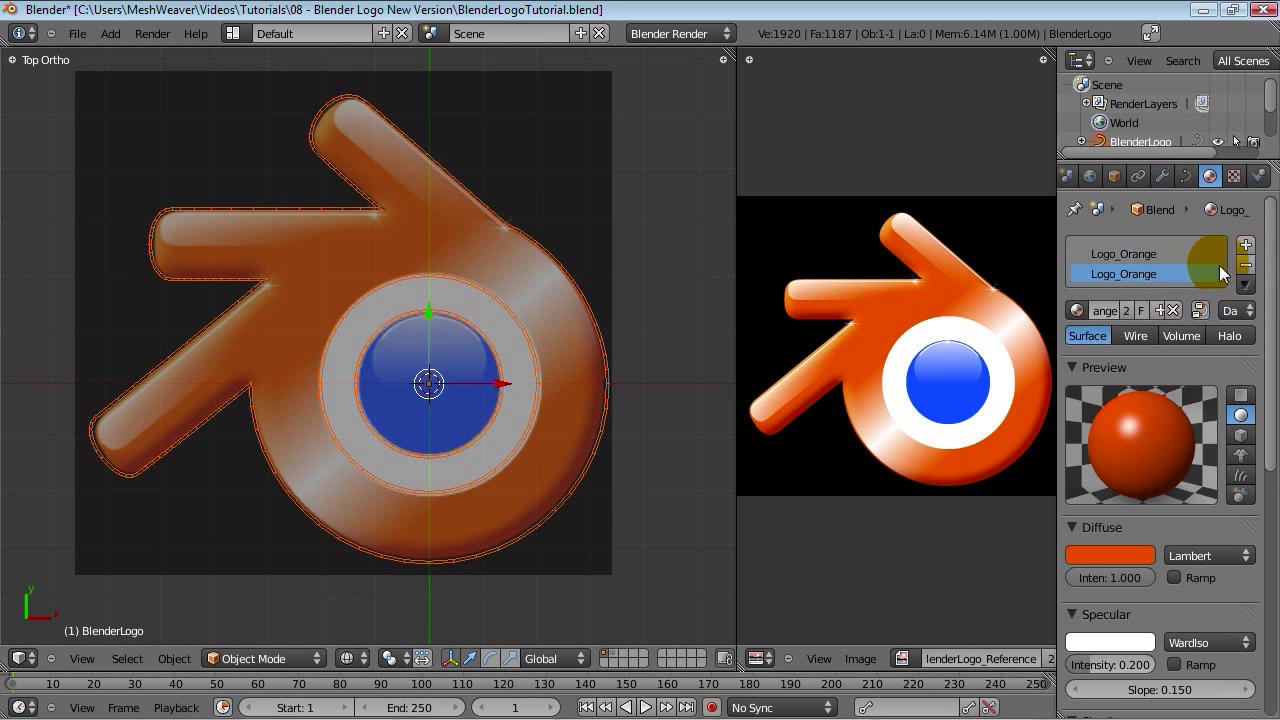
pyautogui.click(1126, 310)
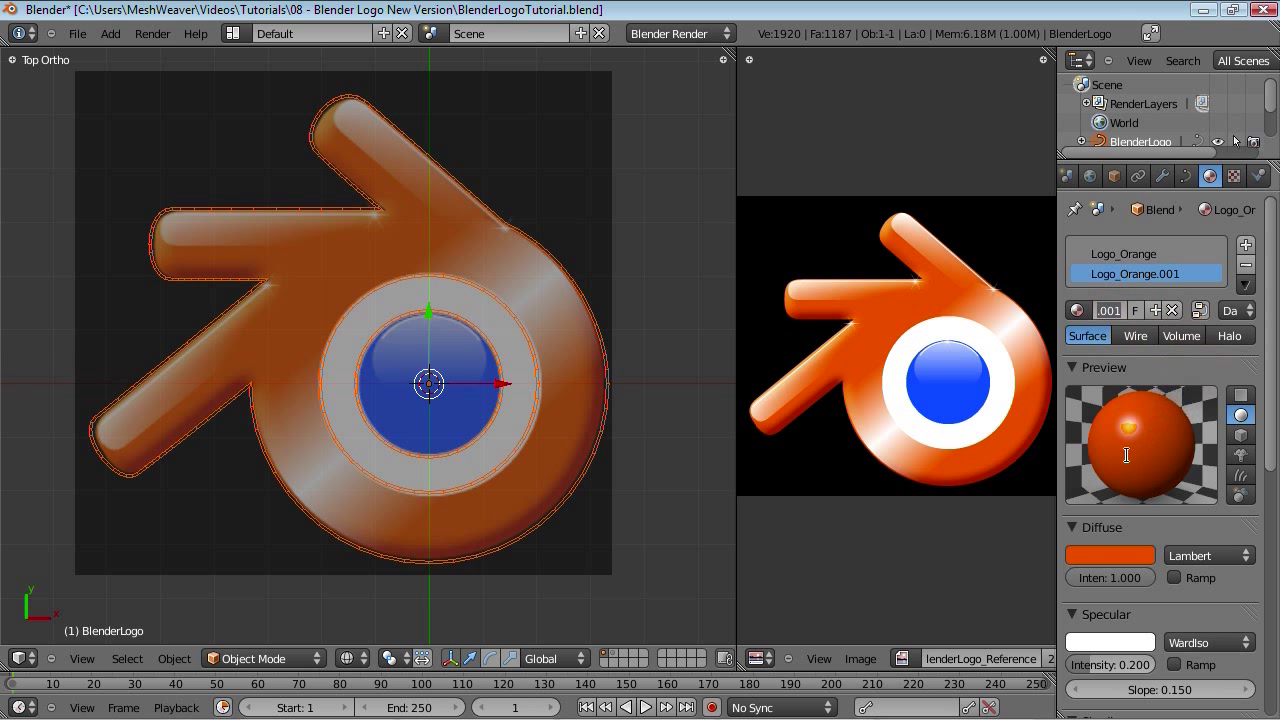
# Step: Rename the copied material in the second slot as Logo_Blue
pyautogui.click(1130, 268)
pyautogui.click(1151, 311)
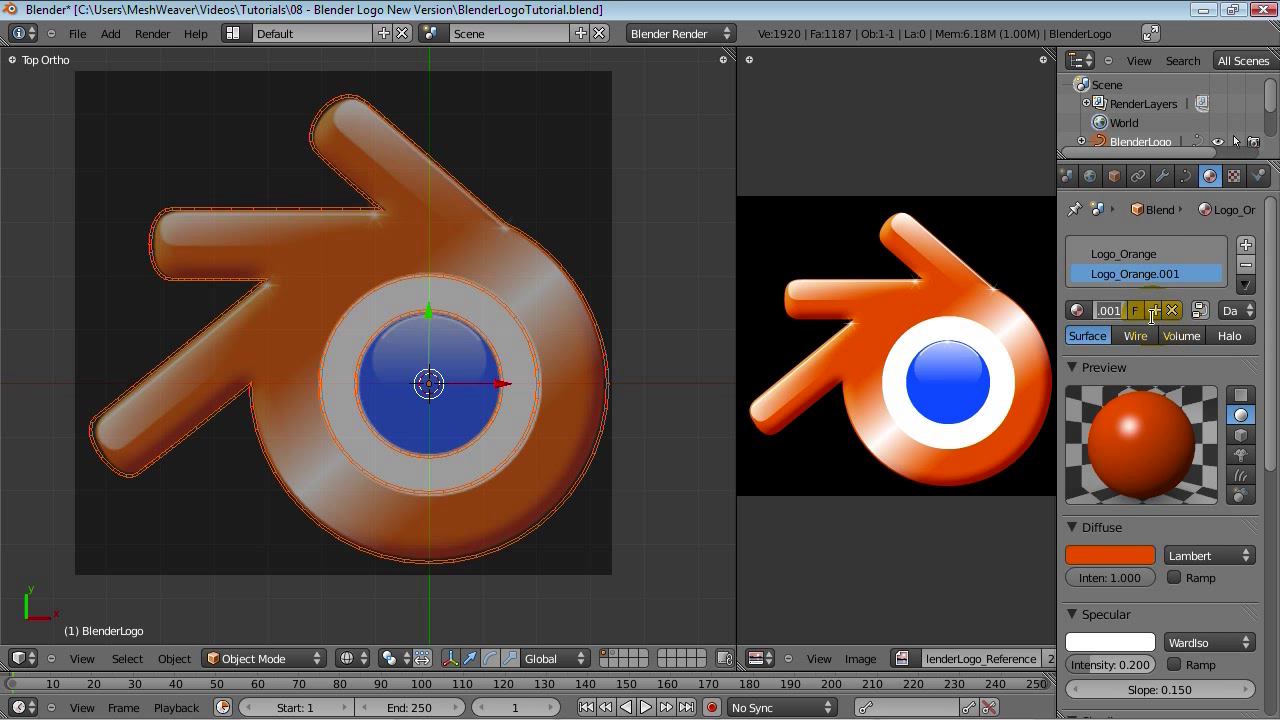
pyautogui.write('_Blue')
pyautogui.press('Return')
pyautogui.click(1106, 274)
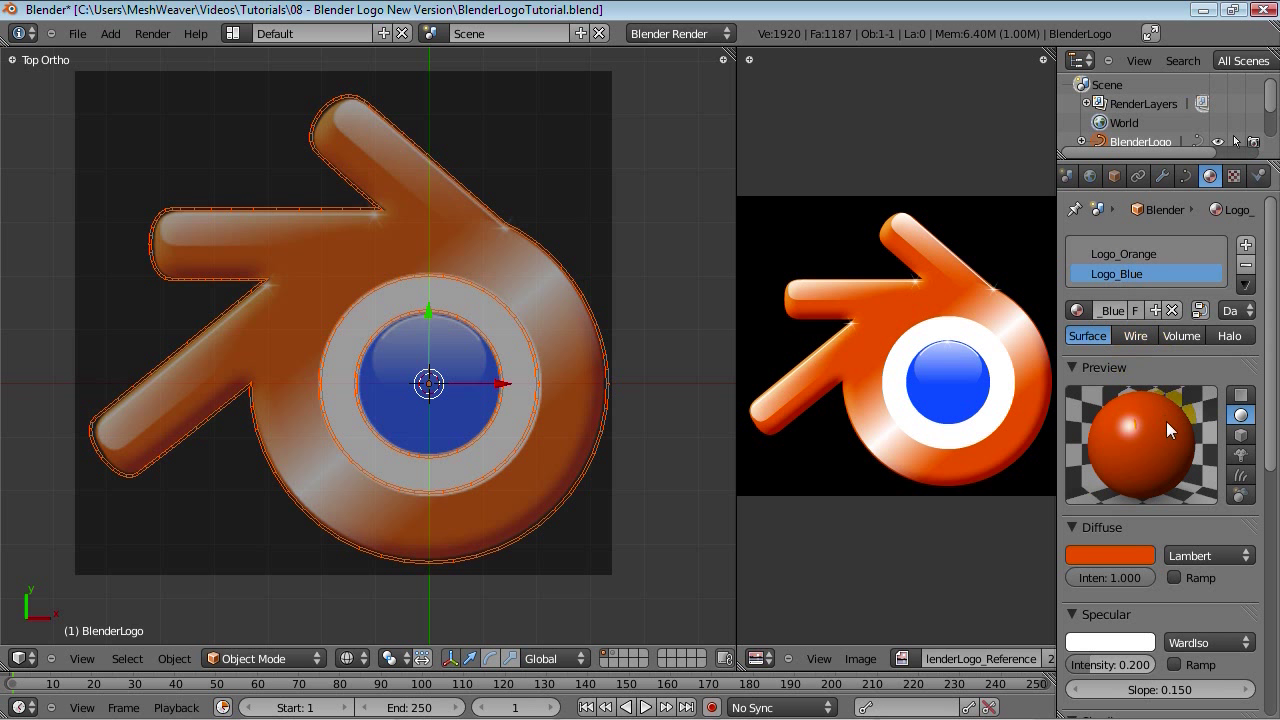
# Step: Set Logo_Blue's diffuse colour by sampling the blue disc in the reference image
pyautogui.click(1128, 555)
pyautogui.click(1114, 557)
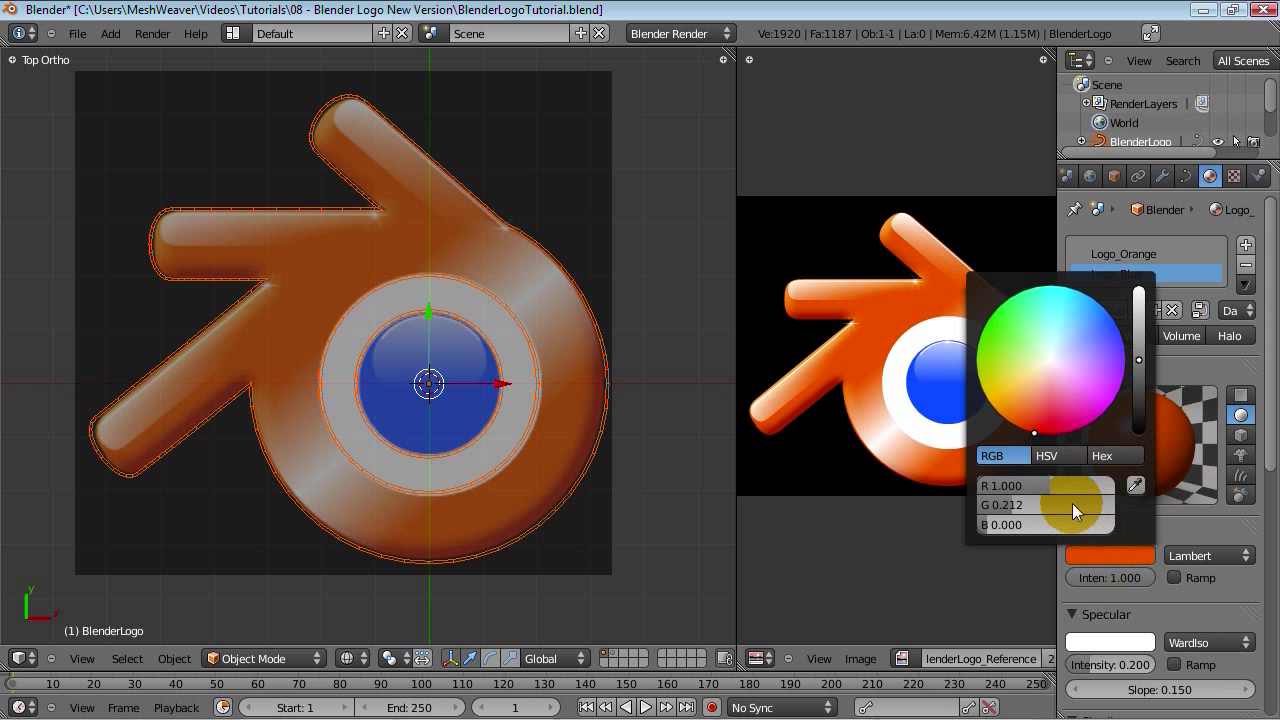
pyautogui.click(1137, 485)
pyautogui.moveTo(956, 398)
pyautogui.mouseDown()
pyautogui.moveTo(960, 418)
pyautogui.moveTo(977, 397)
pyautogui.mouseUp()
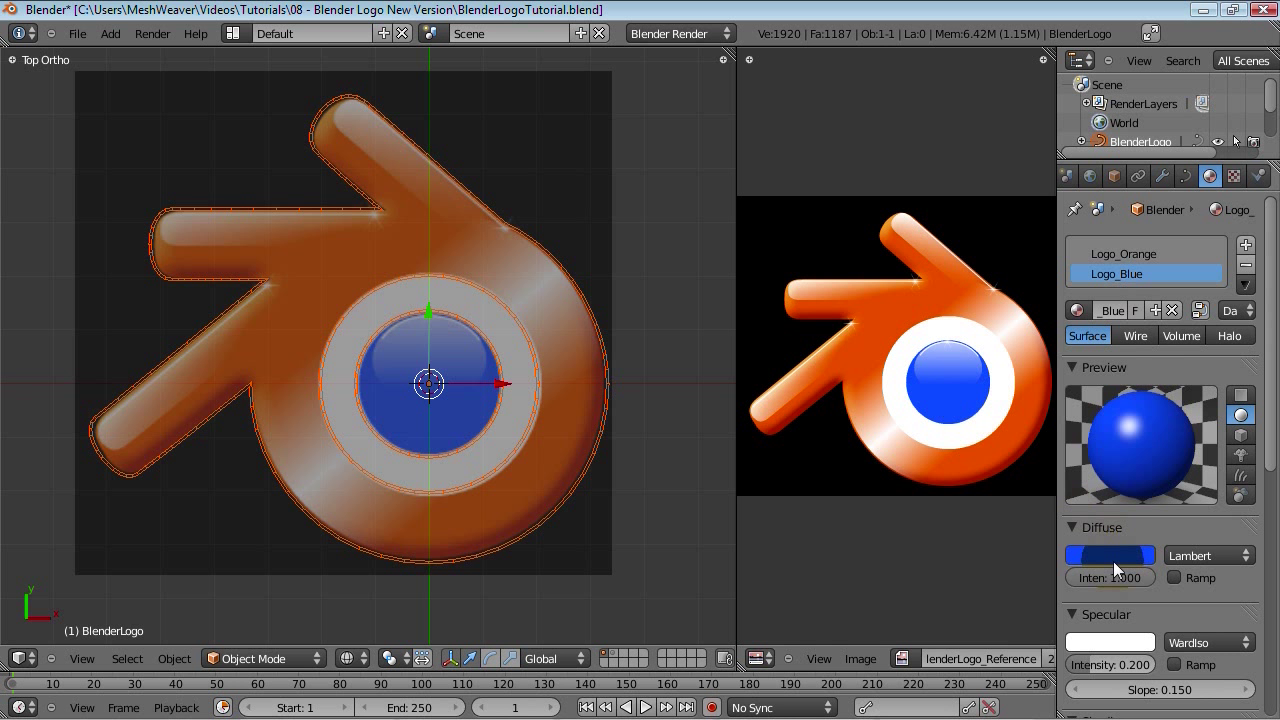
pyautogui.scroll(-3, 1204, 582)
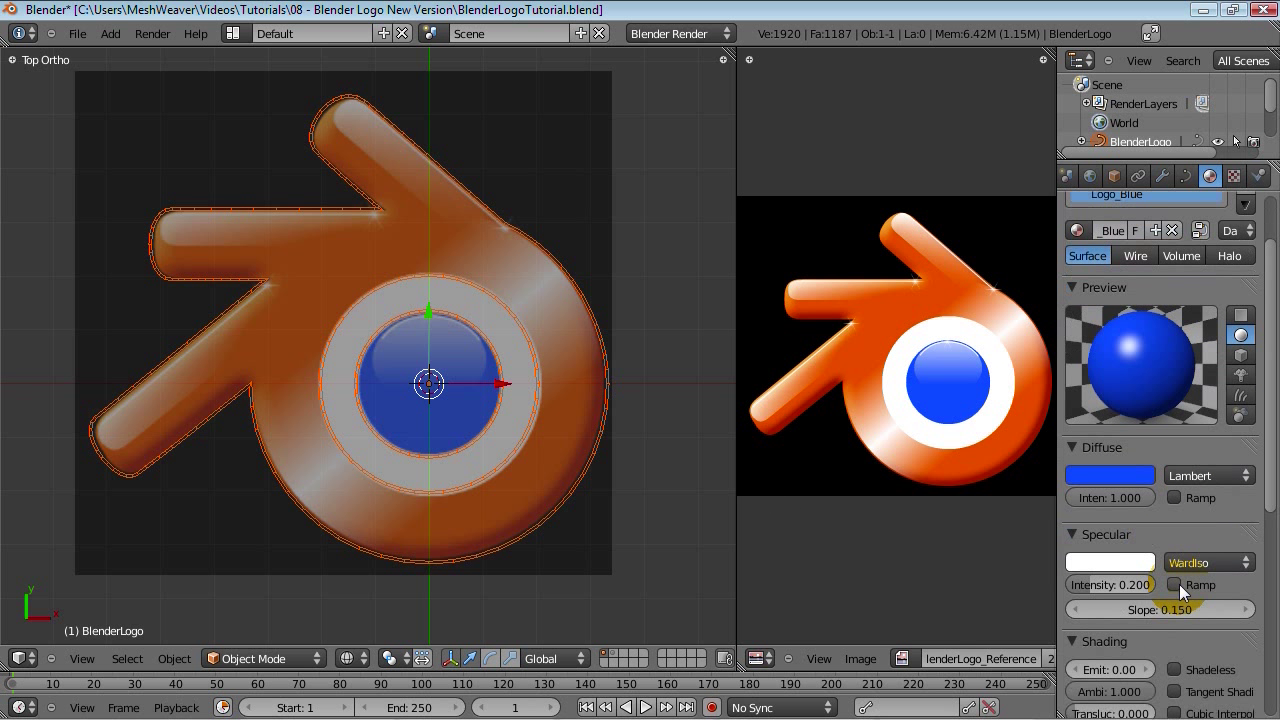
pyautogui.scroll(-2, 1188, 545)
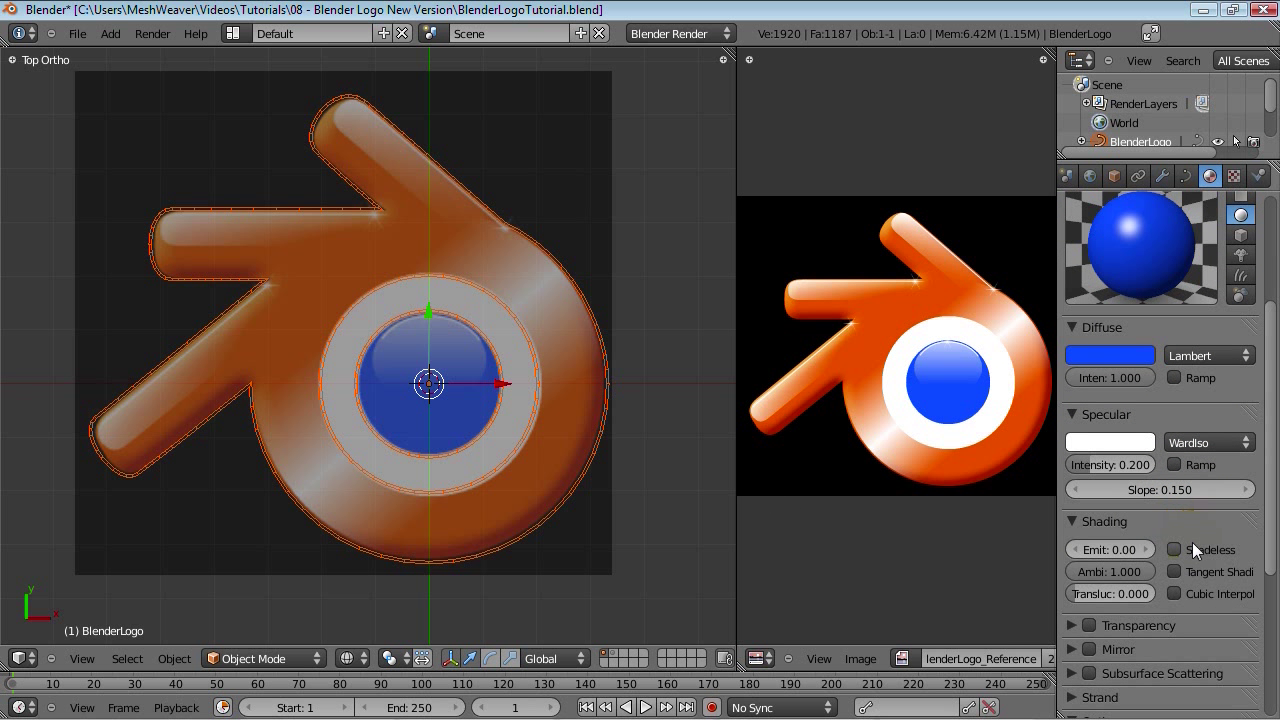
pyautogui.scroll(5, 1192, 545)
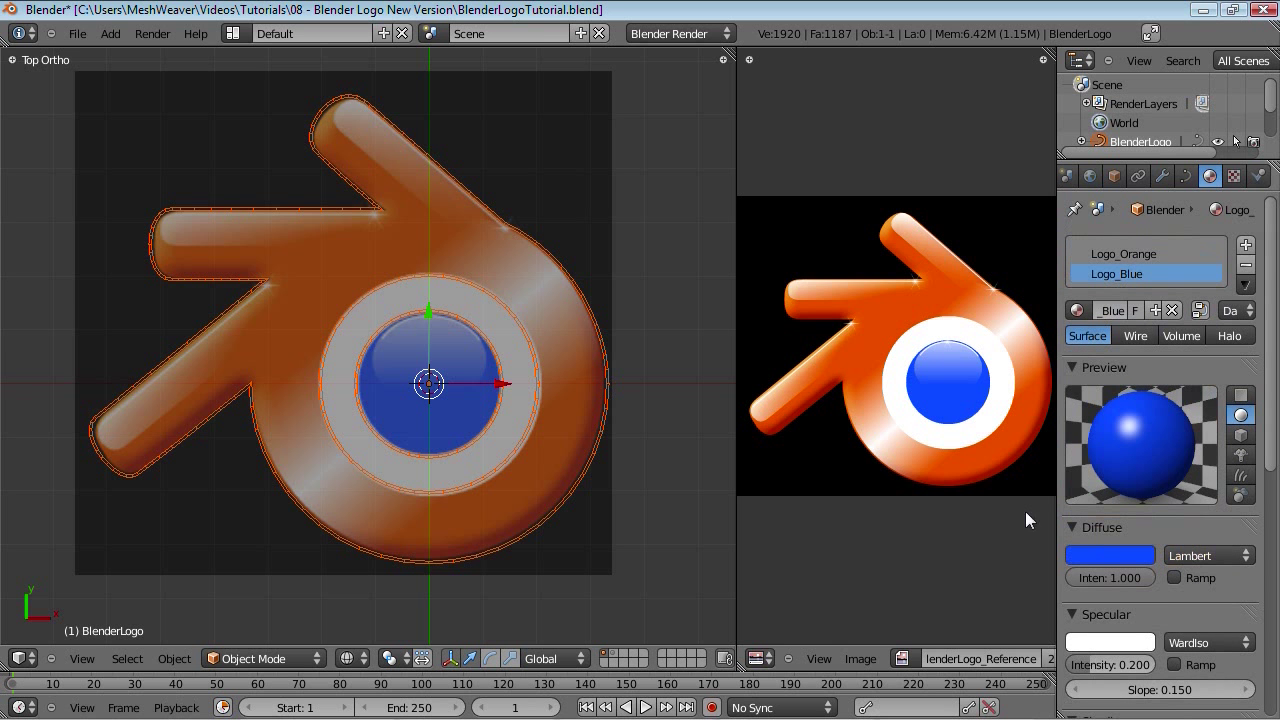
# Step: Switch to solid shading and, in Edit Mode, assign Logo_Blue to all four points of the inner circle, returning to Object Mode
pyautogui.hotkey('alt', 'z')
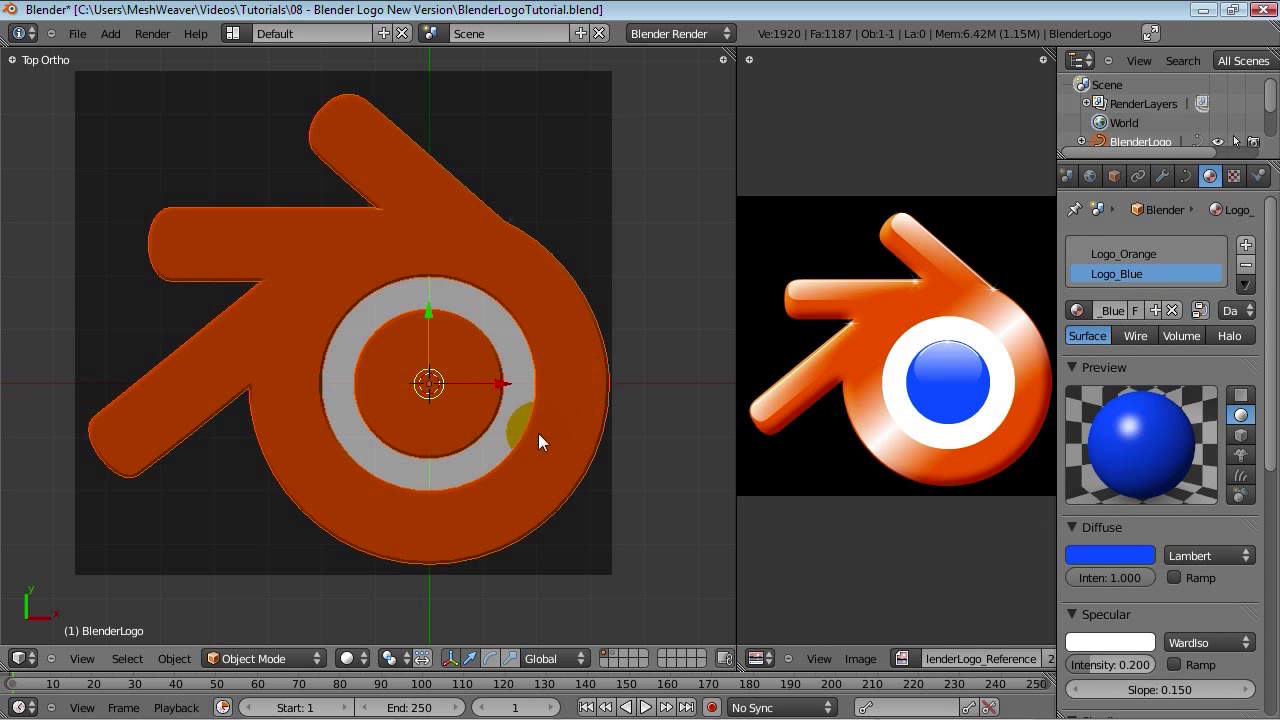
pyautogui.moveTo(538, 433)
pyautogui.mouseDown(button='middle')
pyautogui.moveTo(471, 357)
pyautogui.moveTo(489, 355)
pyautogui.moveTo(377, 401)
pyautogui.mouseUp(button='middle')
pyautogui.press('KP_7')
pyautogui.press('Tab')
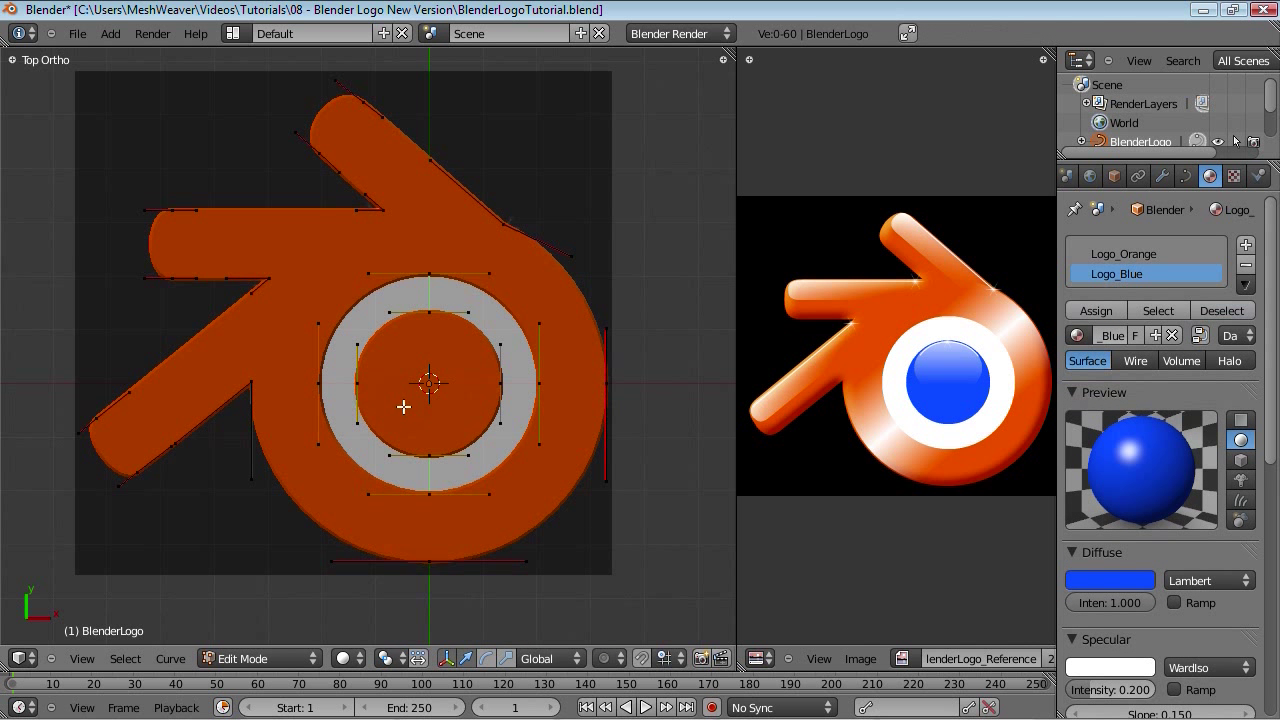
pyautogui.rightClick(347, 383)
pyautogui.keyDown('shift'); pyautogui.rightClick(429, 313); pyautogui.keyUp('shift')
pyautogui.keyDown('shift'); pyautogui.rightClick(500, 383); pyautogui.keyUp('shift')
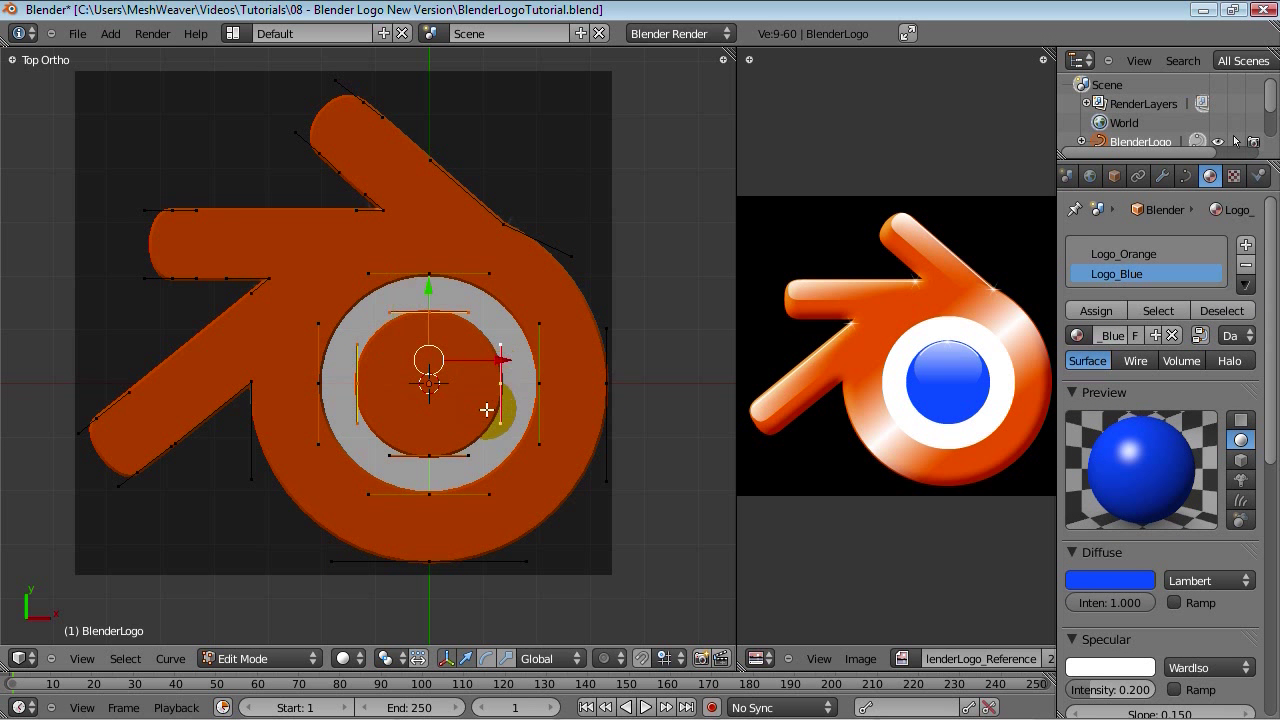
pyautogui.keyDown('shift'); pyautogui.rightClick(429, 455); pyautogui.keyUp('shift')
pyautogui.click(1113, 274)
pyautogui.click(1104, 316)
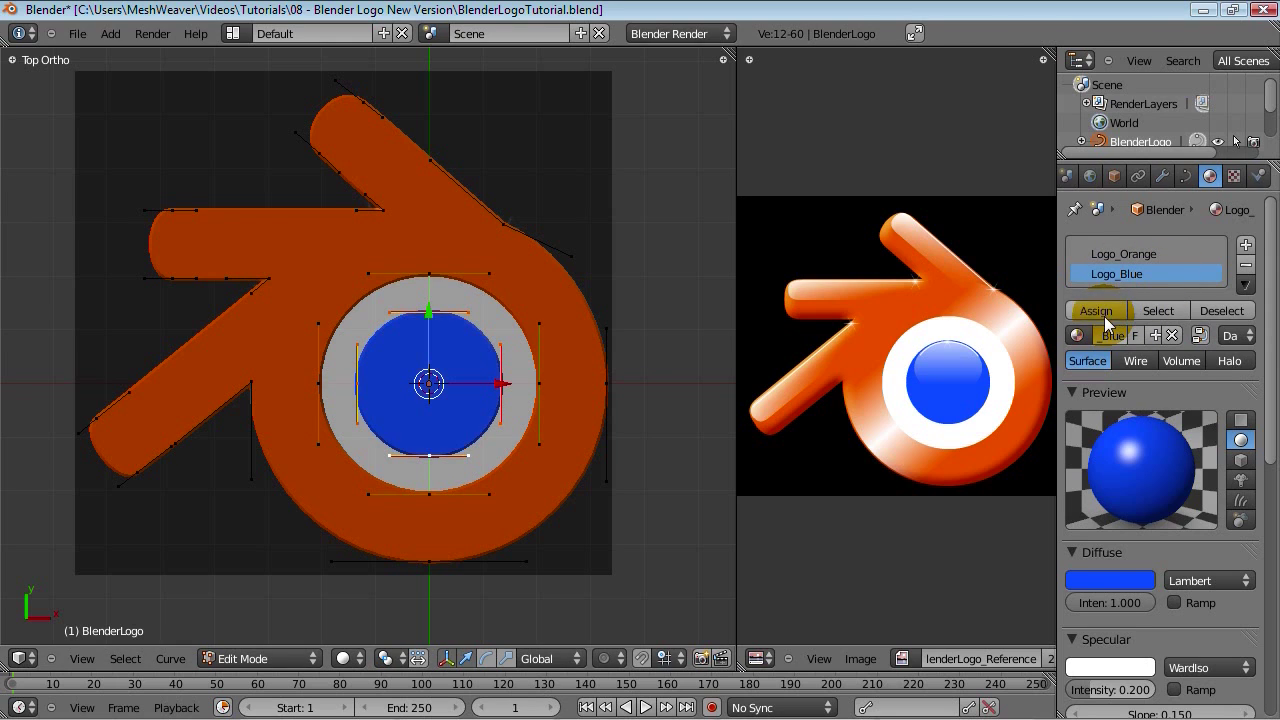
pyautogui.press('Tab')
# Step: Merge the reference image area into the 3D view so the viewport fills the space
pyautogui.moveTo(330, 496); pyautogui.dragTo(225, 481, button='middle')
pyautogui.press('KP_7')
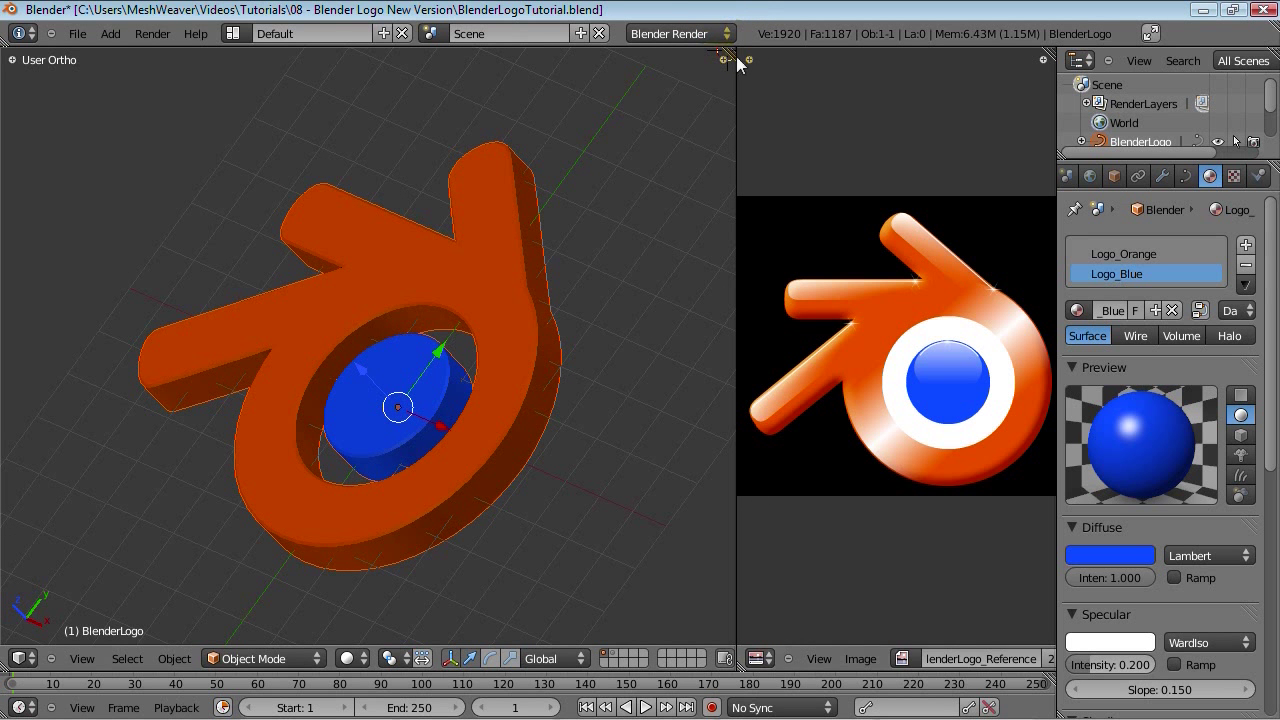
pyautogui.moveTo(736, 56); pyautogui.dragTo(788, 73)
pyautogui.scroll(-4, 788, 73)
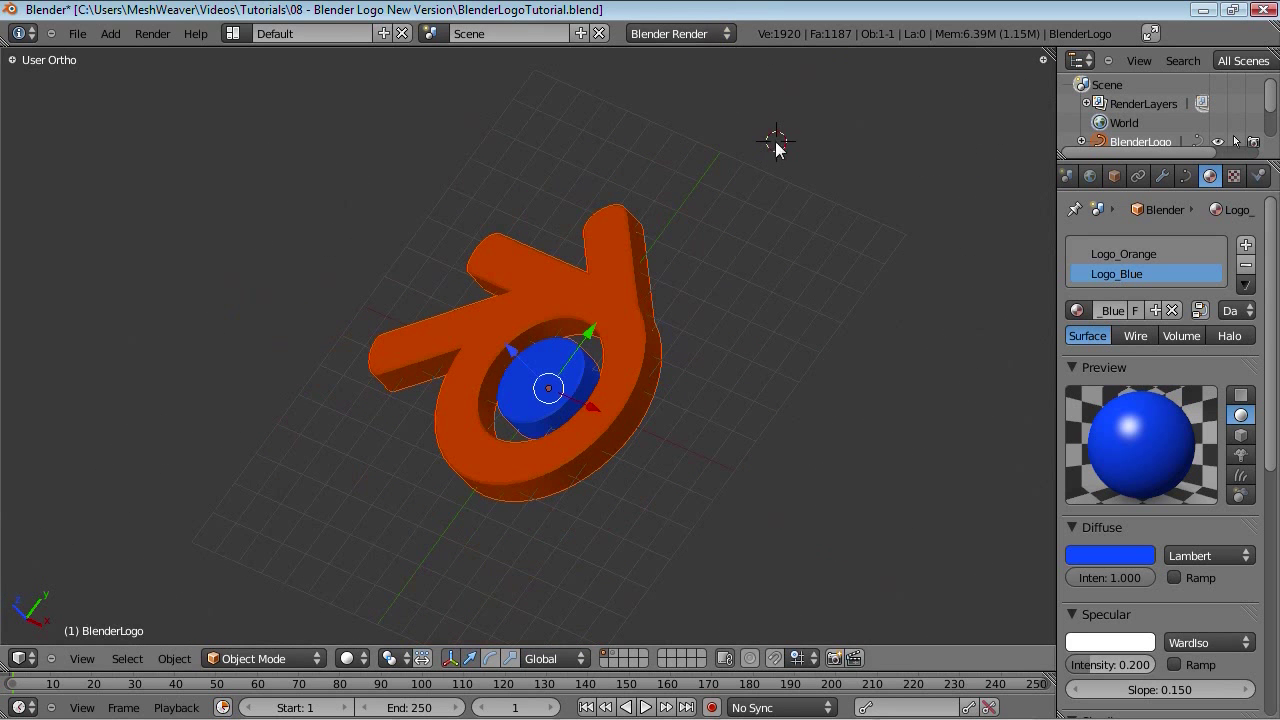
pyautogui.scroll(4, 737, 297)
pyautogui.scroll(-4, 808, 194)
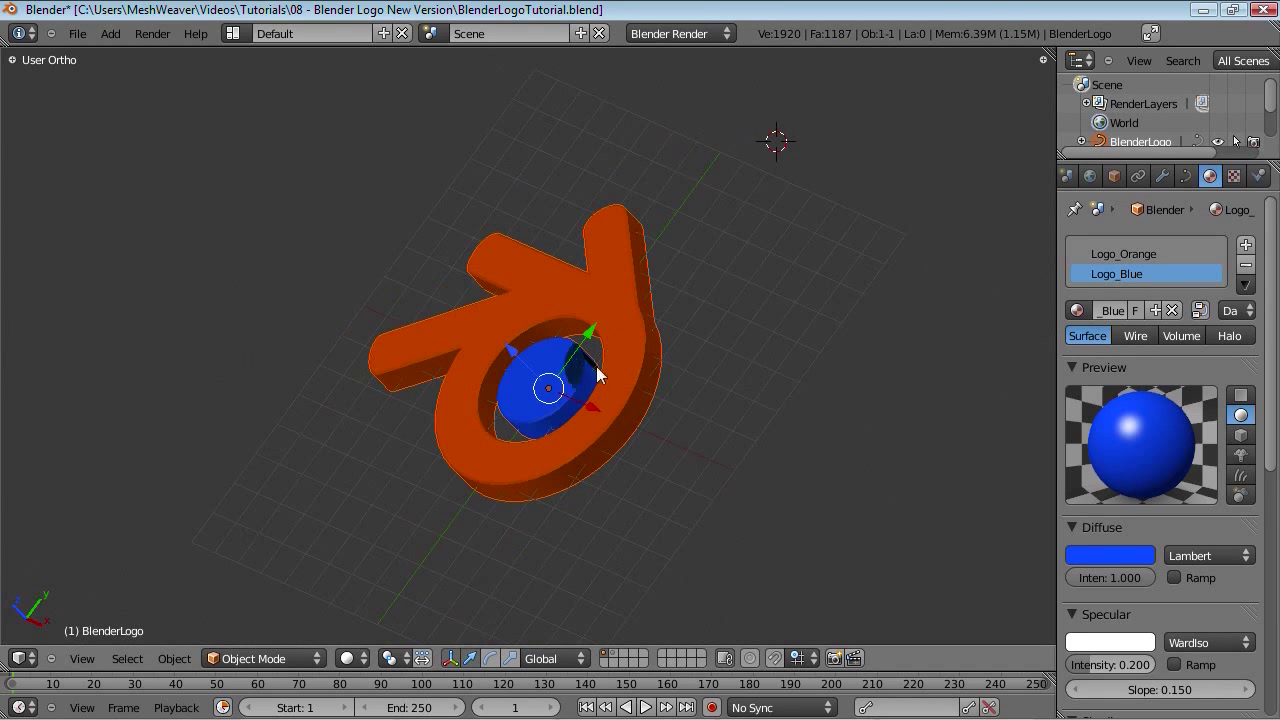
pyautogui.scroll(3, 555, 395)
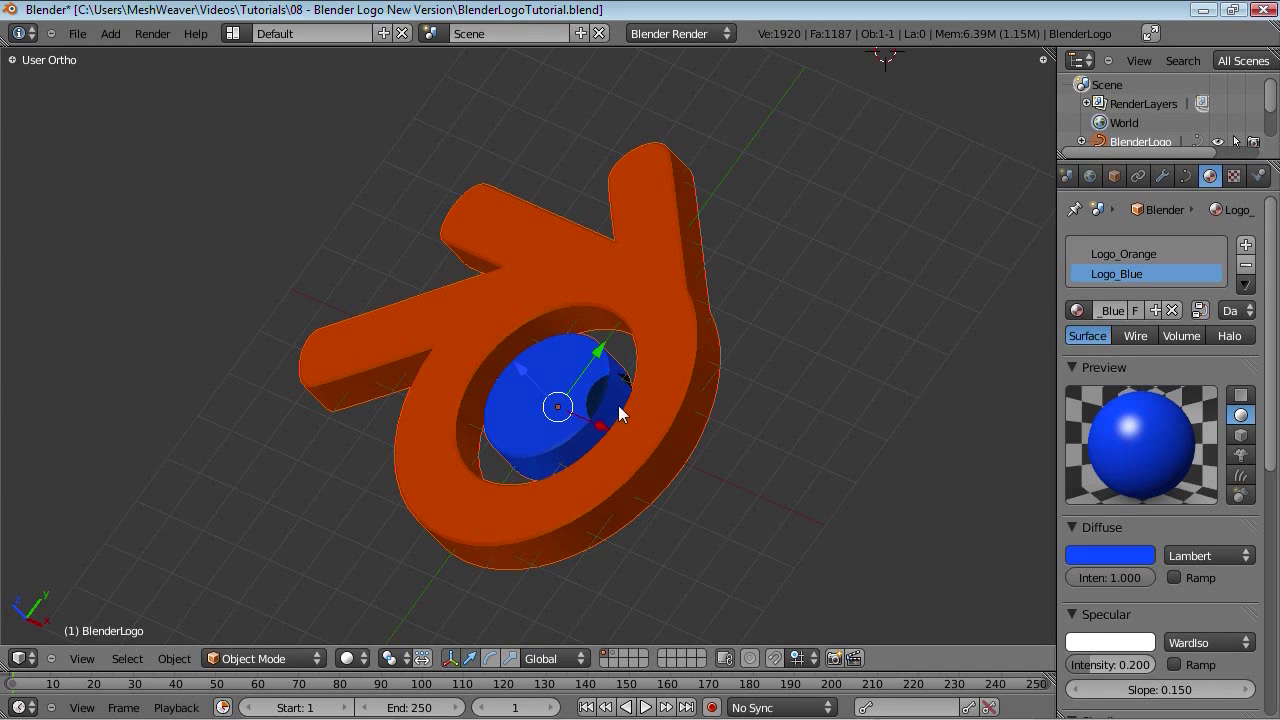
# Step: Snap the 3D cursor to the selected logo
pyautogui.hotkey('shift', 's')
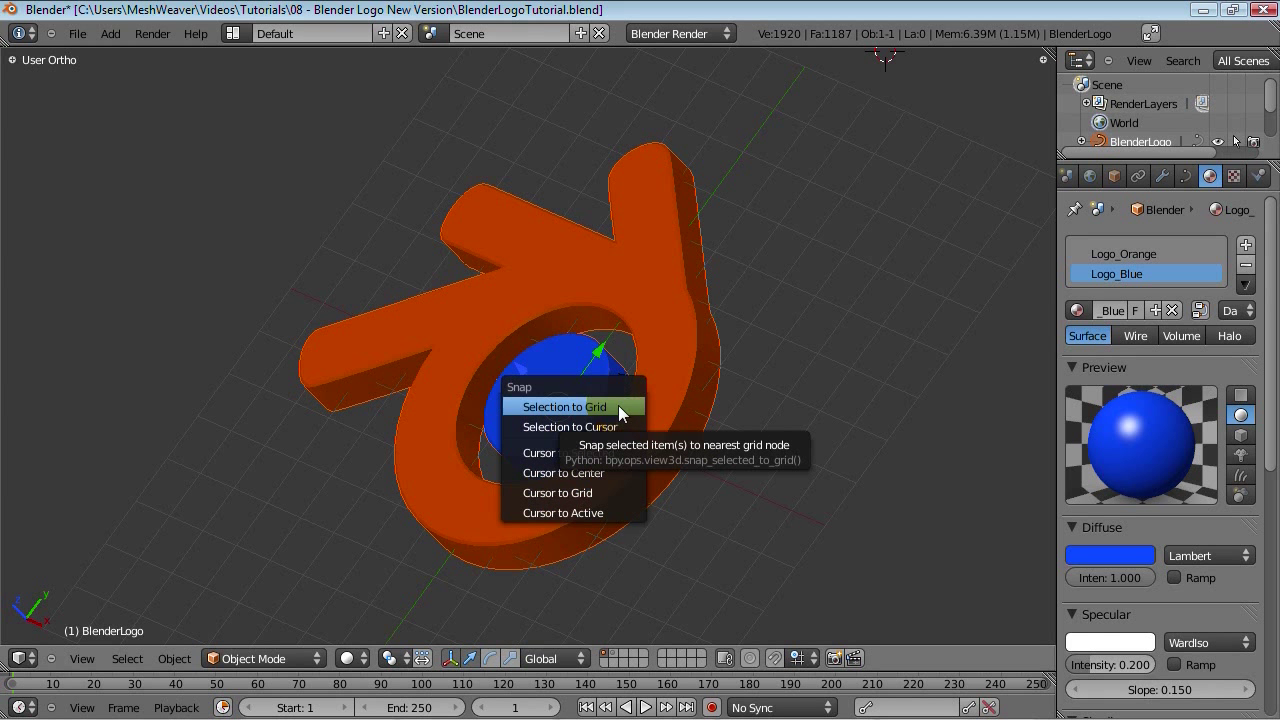
pyautogui.press('n')
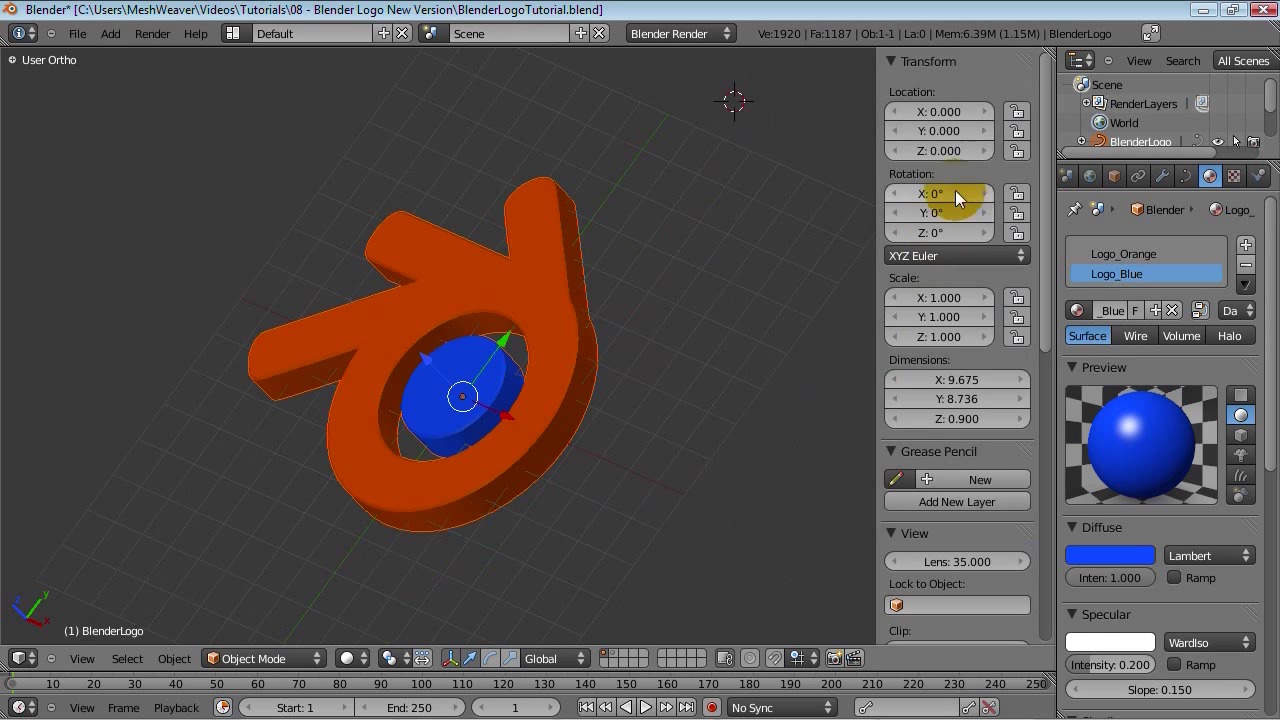
pyautogui.press('n')
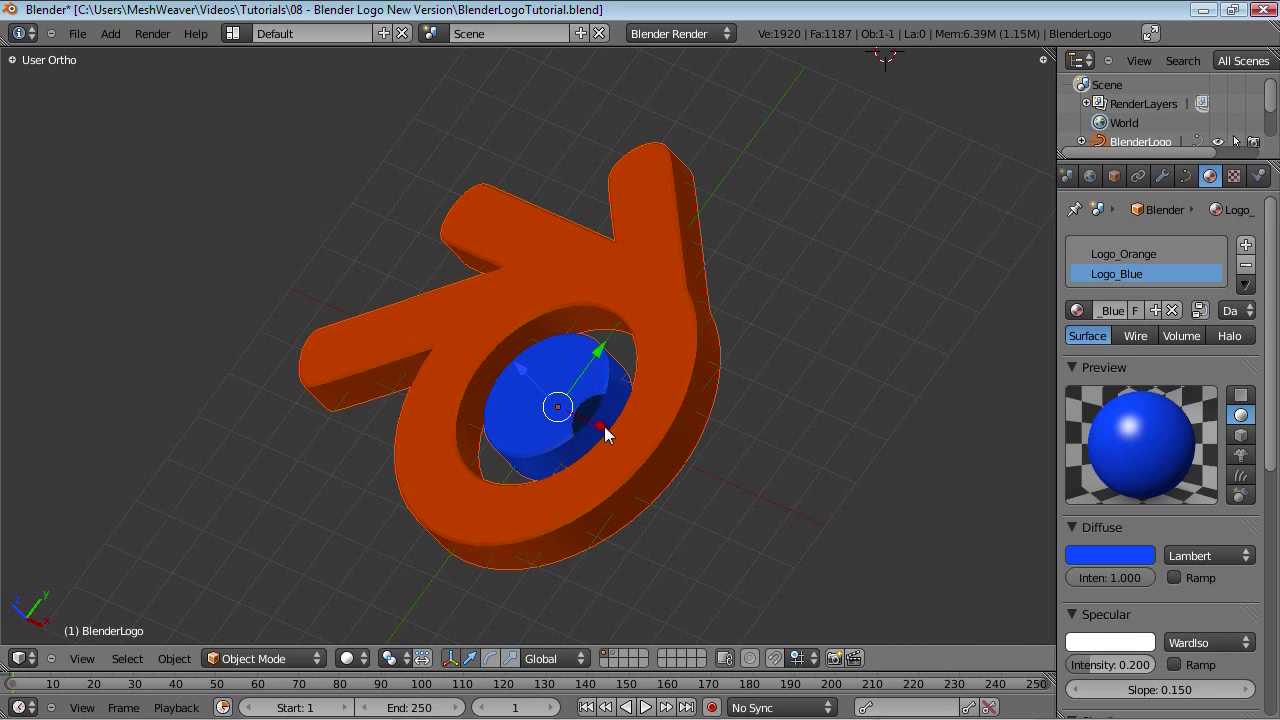
pyautogui.hotkey('shift', 's')
pyautogui.press('Down')
pyautogui.press('Down')
pyautogui.press('Return')
pyautogui.hotkey('shift', 's')
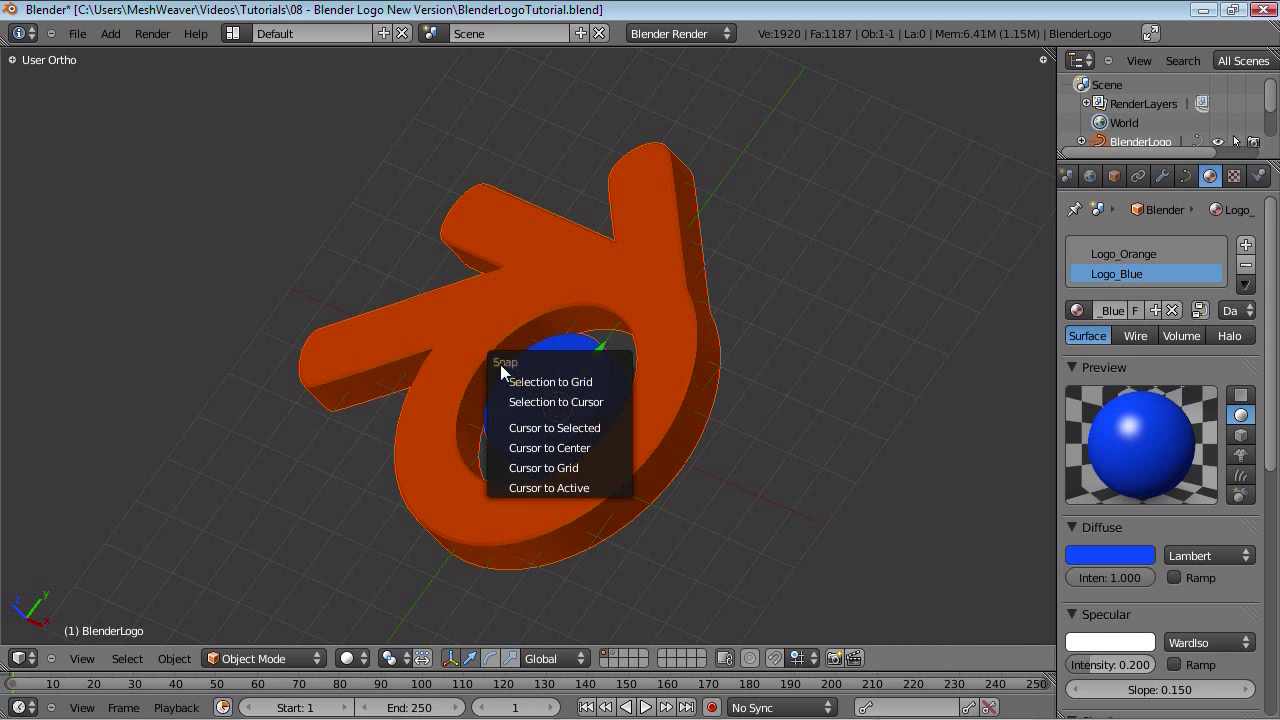
pyautogui.click(549, 431)
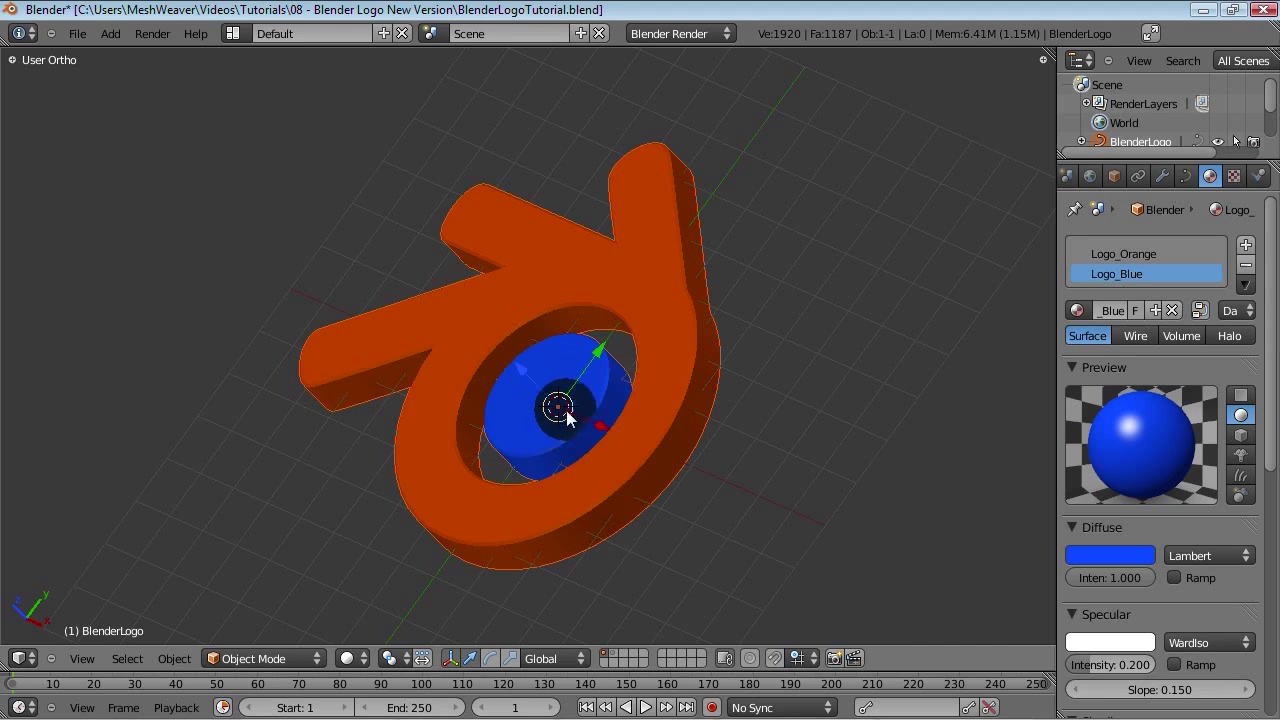
# Step: Deselect the logo, make Logo_Orange the active material and open its texture settings
pyautogui.moveTo(411, 466); pyautogui.dragTo(615, 384, button='middle')
pyautogui.press('KP_7')
pyautogui.press('a')
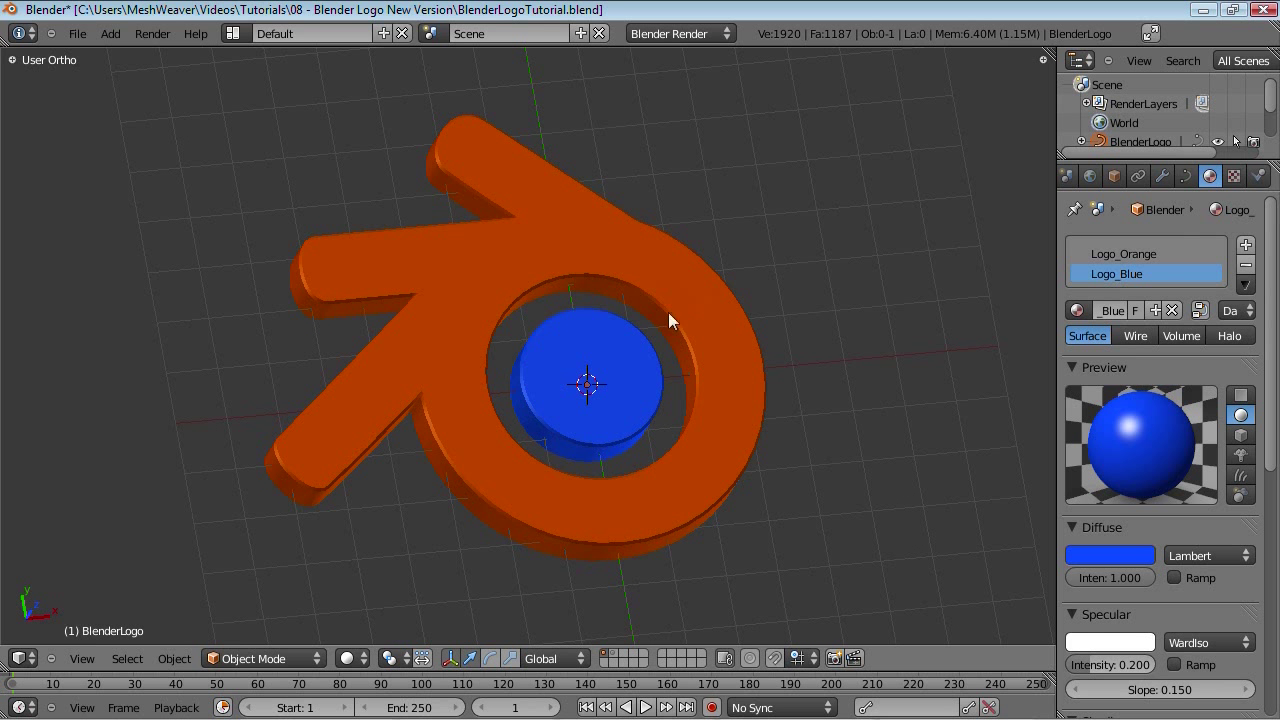
pyautogui.click(1087, 252)
pyautogui.click(1234, 175)
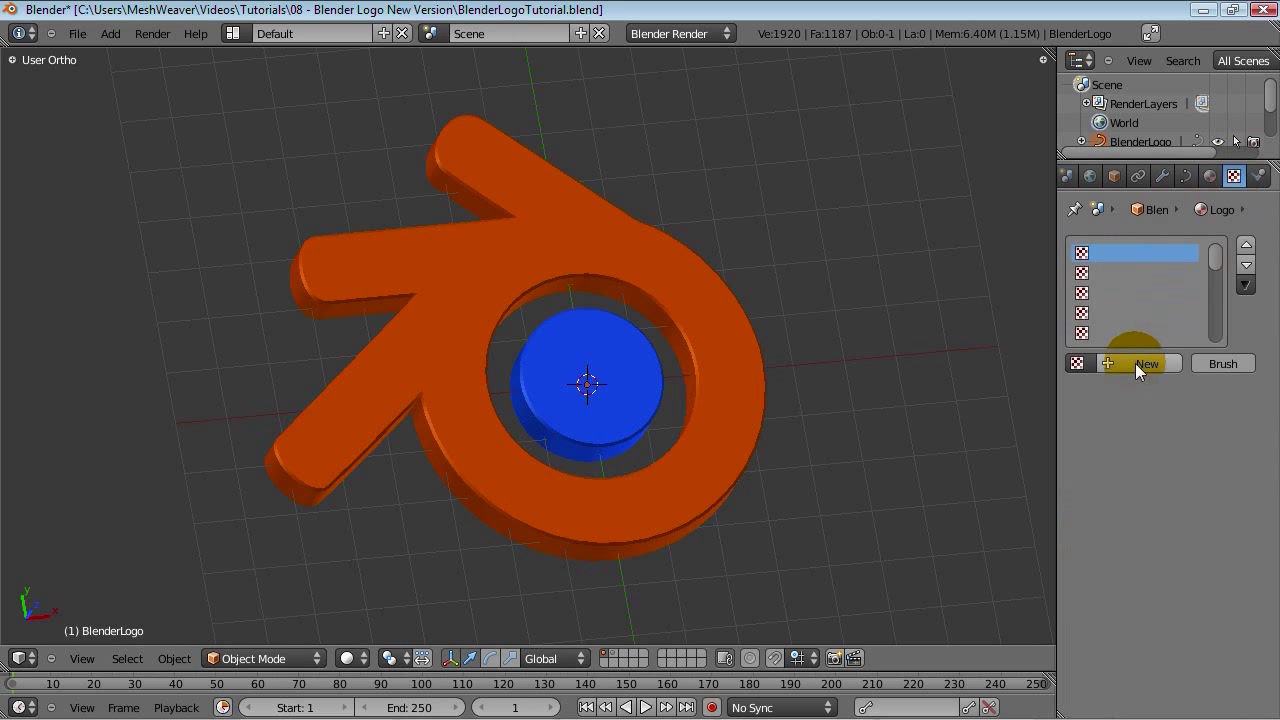
pyautogui.click(1210, 175)
pyautogui.click(1117, 273)
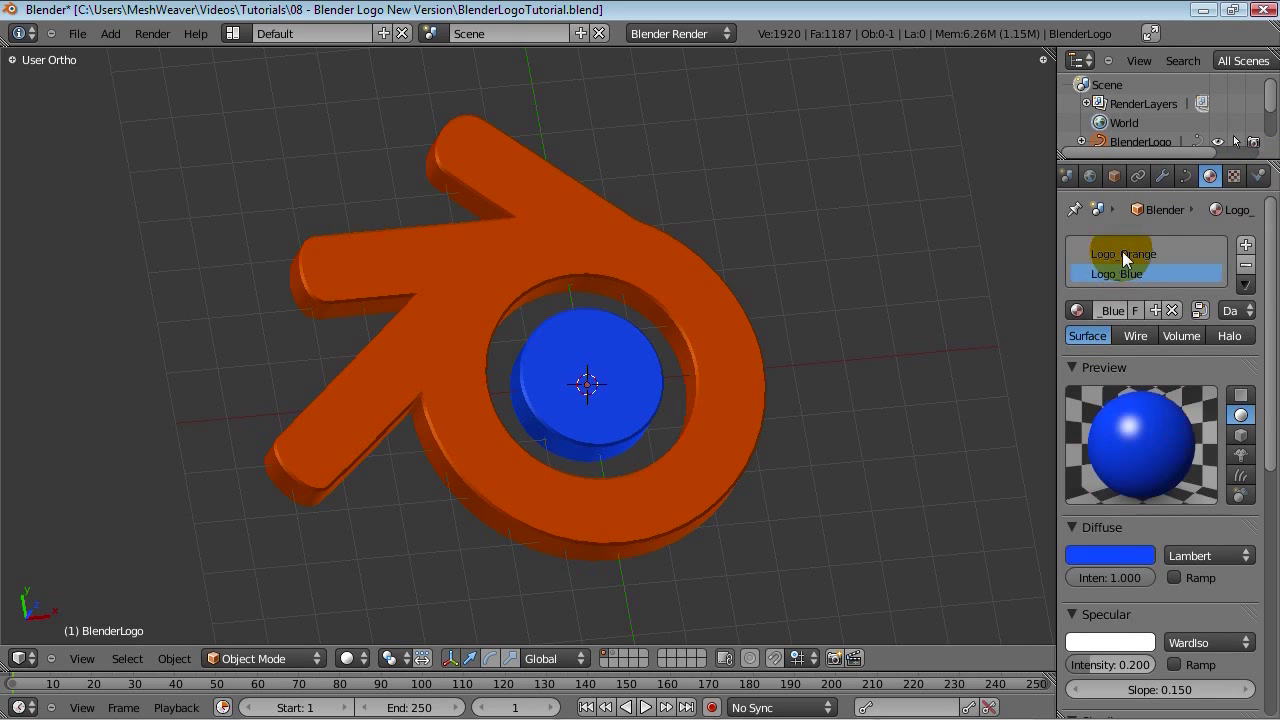
pyautogui.click(1122, 251)
pyautogui.click(1234, 176)
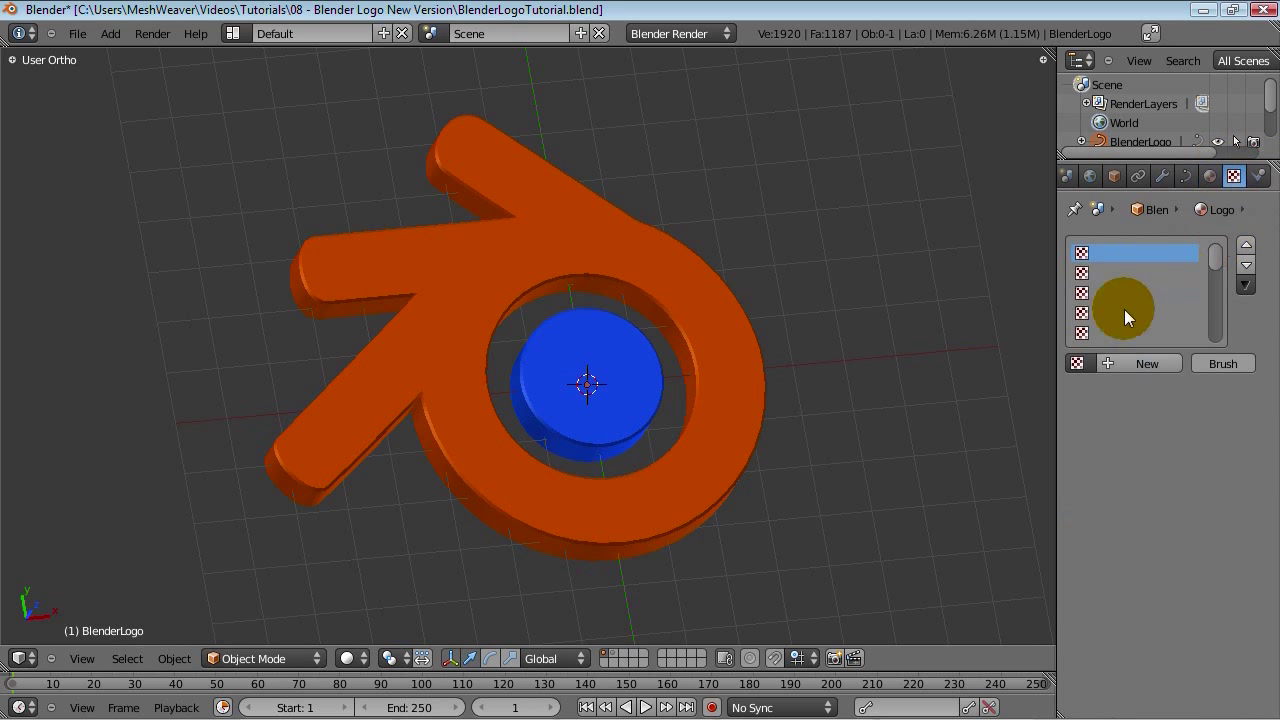
# Step: Add a new Clouds texture to Logo_Orange's first texture slot and name it Logo_Clouds
pyautogui.click(1130, 363)
pyautogui.write('Lo')
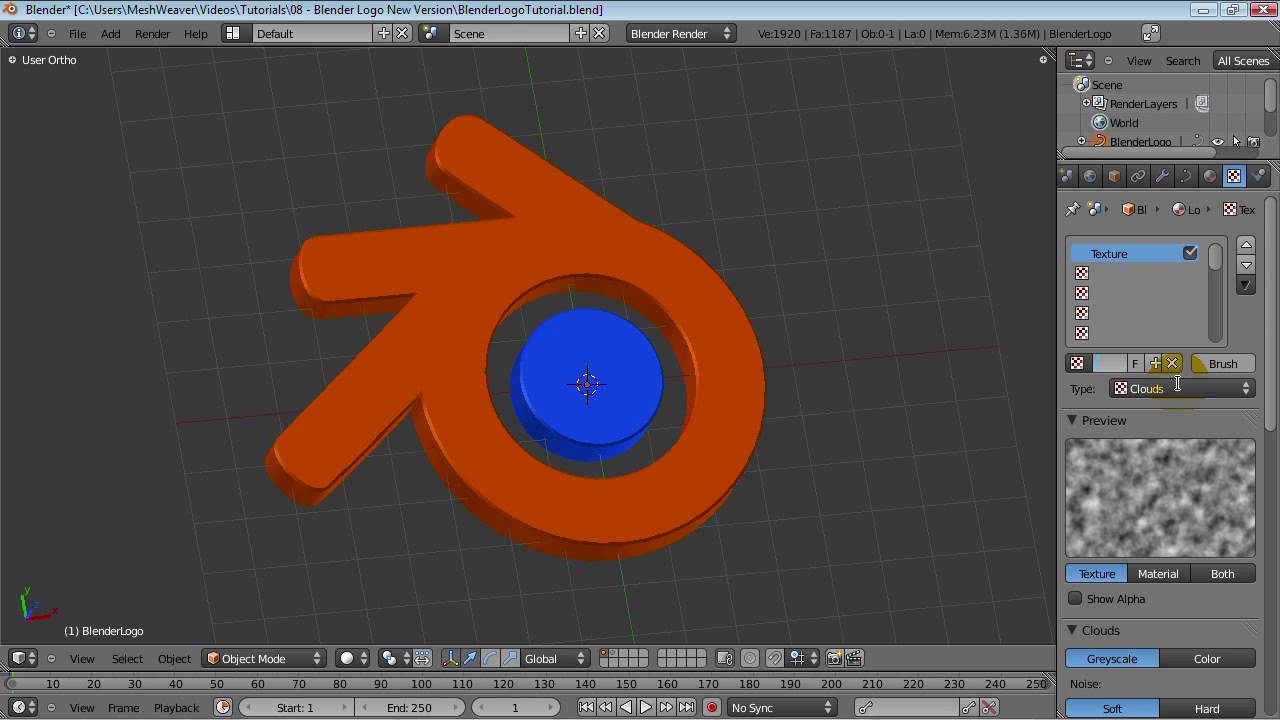
pyautogui.write('go_Clouds')
pyautogui.press('Return')
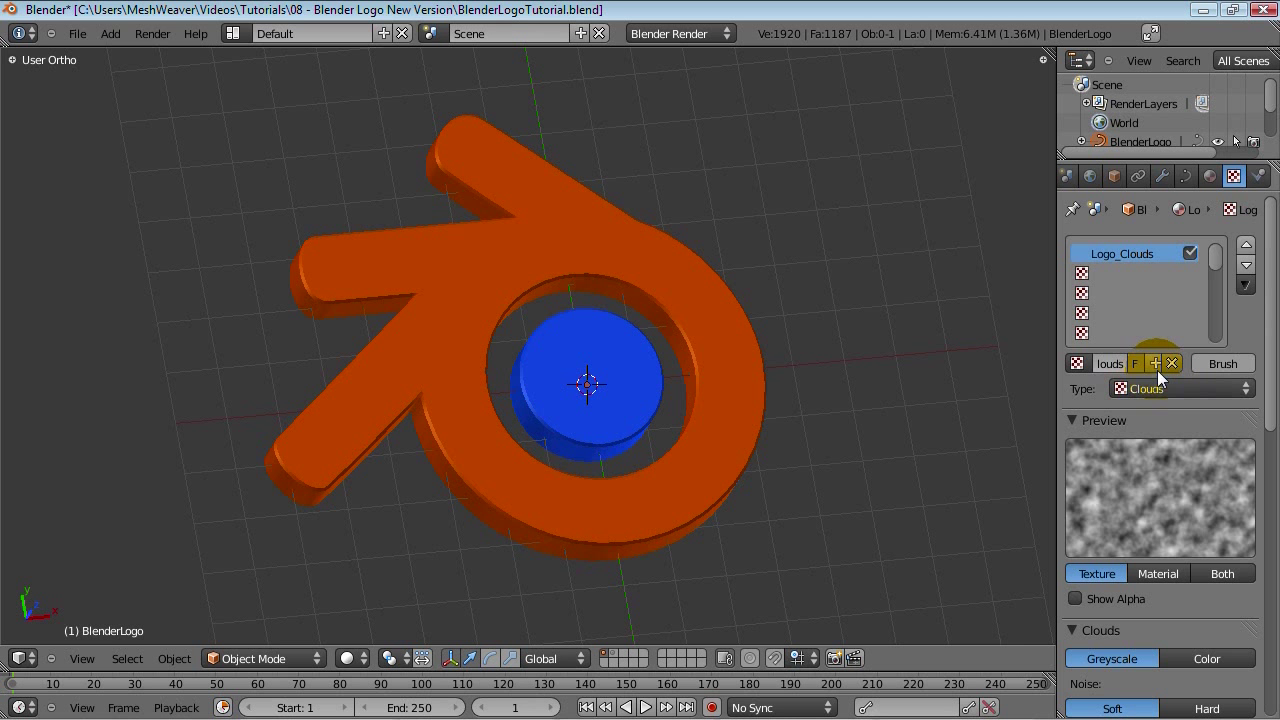
# Step: Enable Show Alpha for the Logo_Clouds texture and set its preview to Material
pyautogui.click(1150, 572)
pyautogui.click(1230, 574)
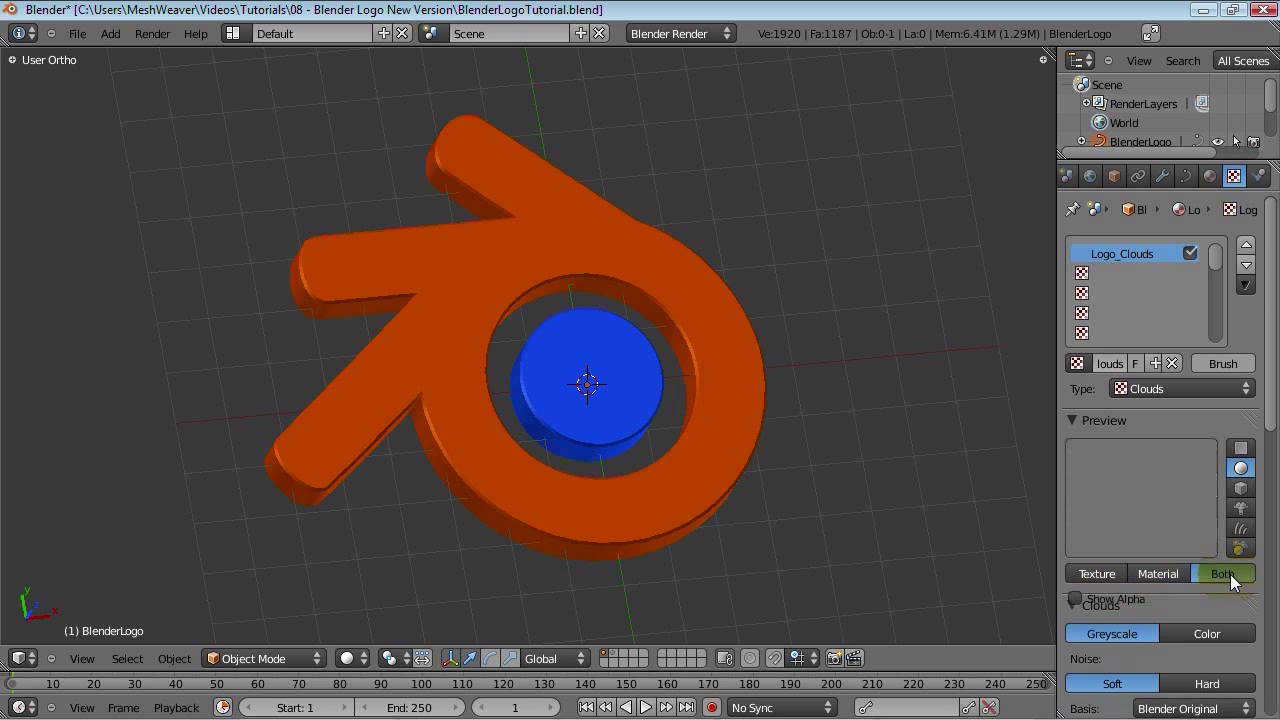
pyautogui.click(1174, 598)
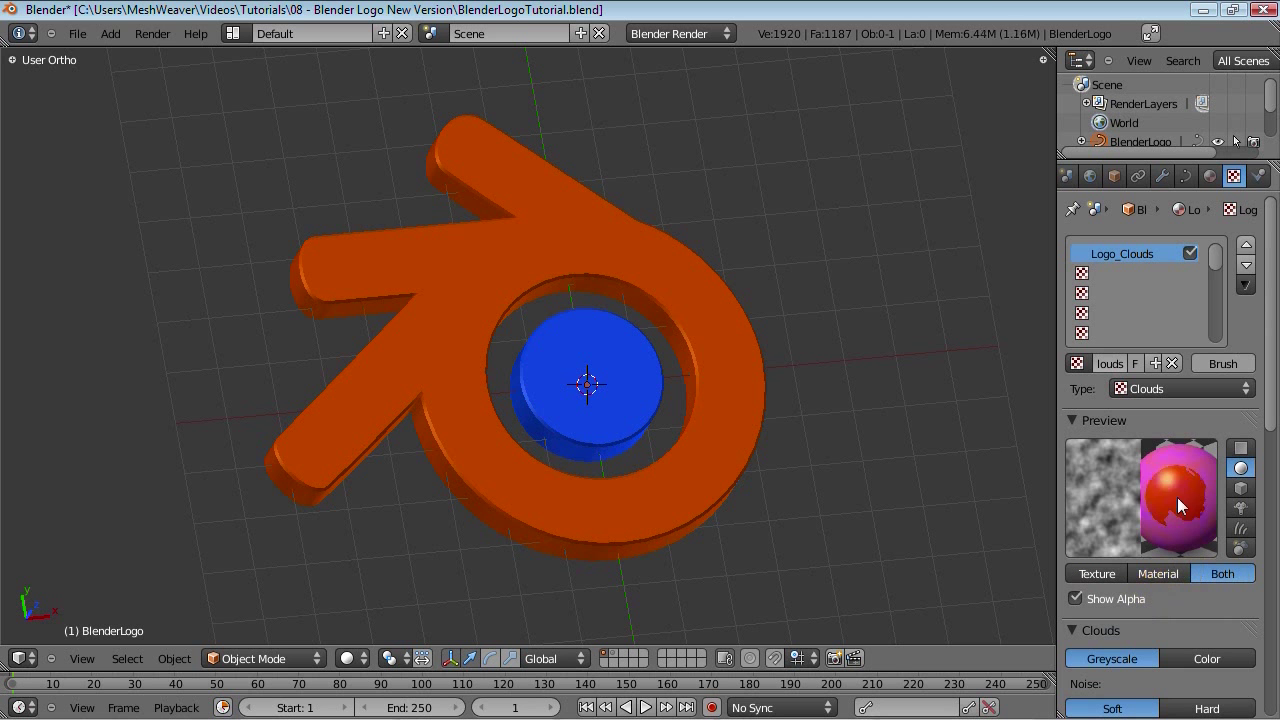
pyautogui.click(1170, 568)
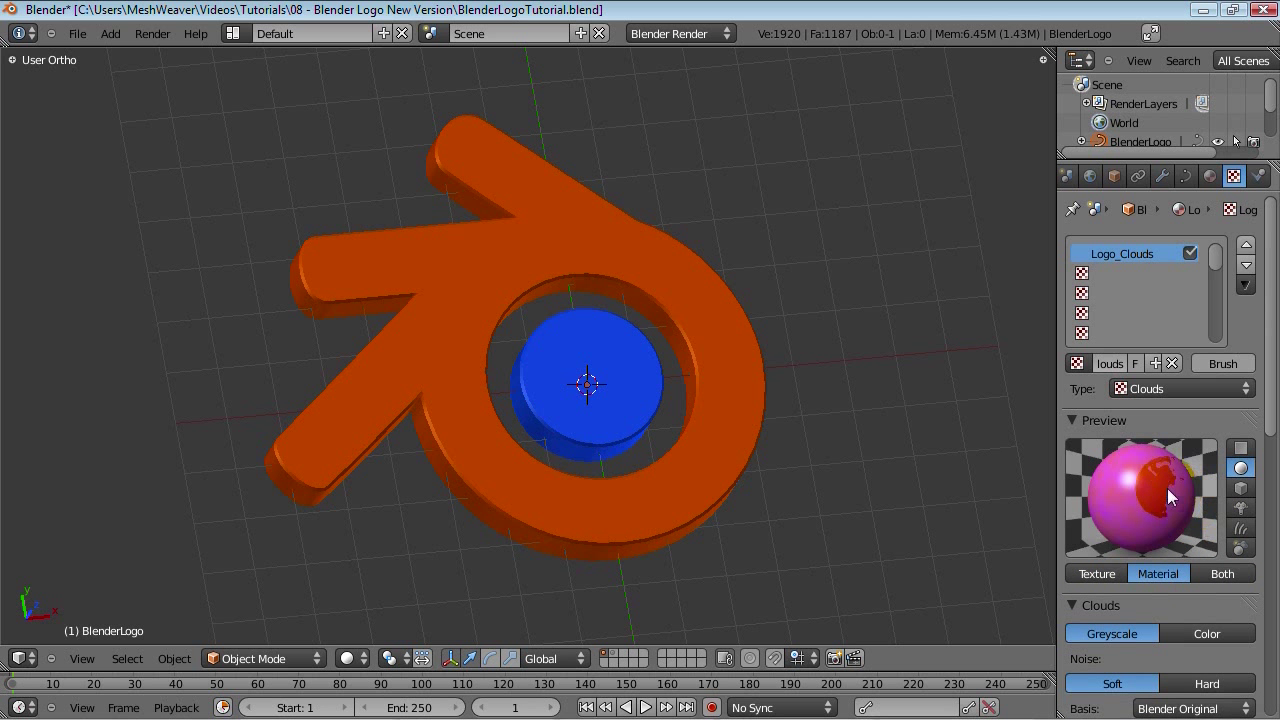